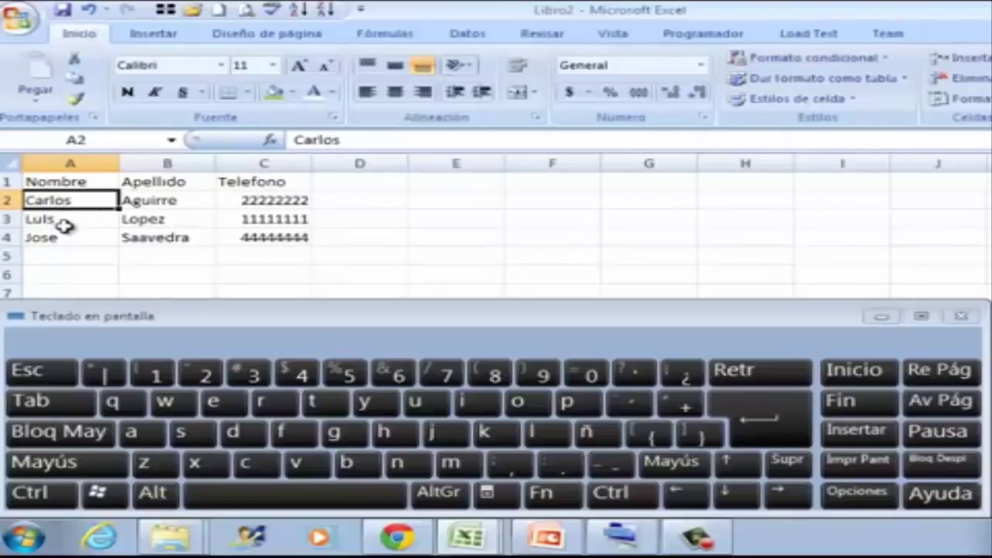
# Step: Select the data range A2:C4 by starting at A2 and extending across three columns and down through row 4
pyautogui.click(88, 354)
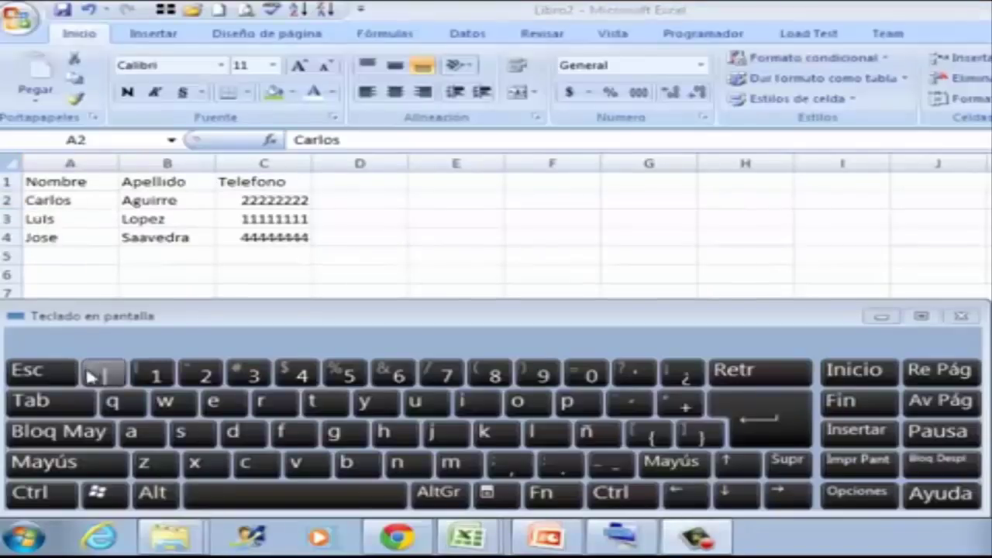
pyautogui.click(58, 469)
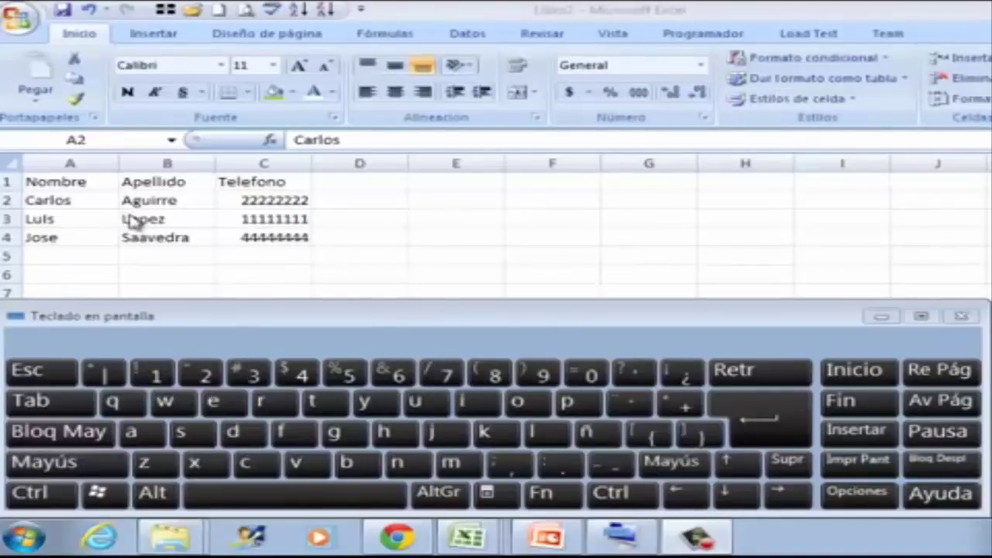
pyautogui.click(64, 200)
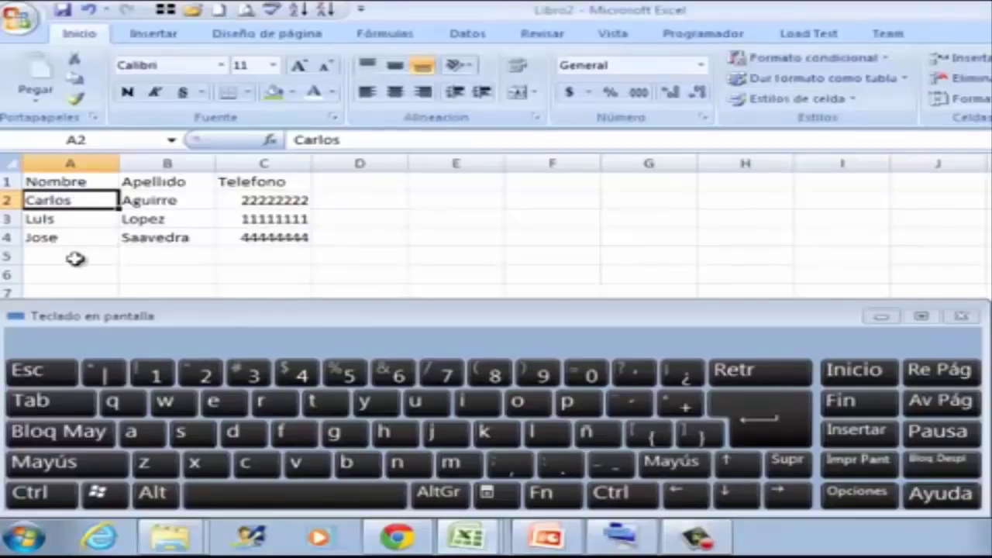
pyautogui.click(66, 469)
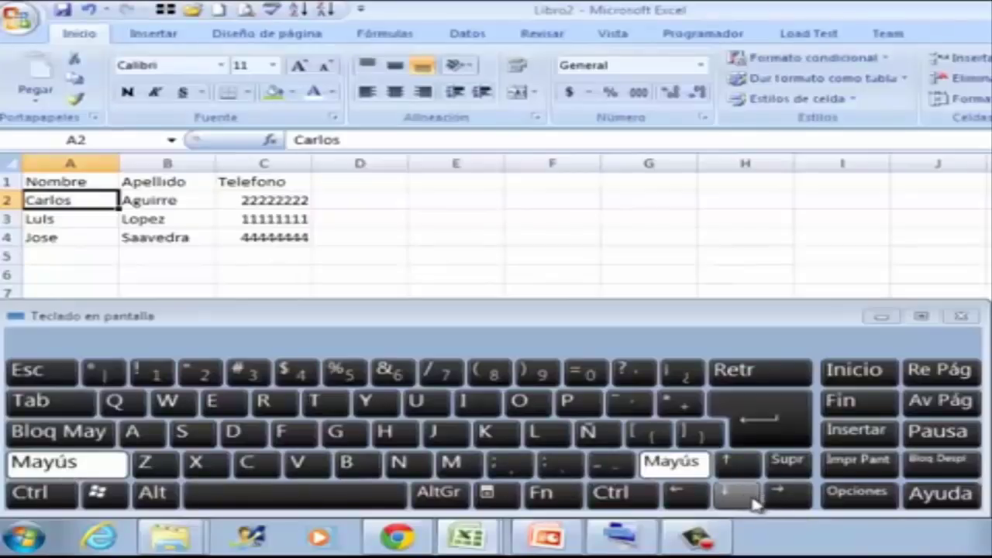
pyautogui.click(775, 500)
pyautogui.click(775, 500)
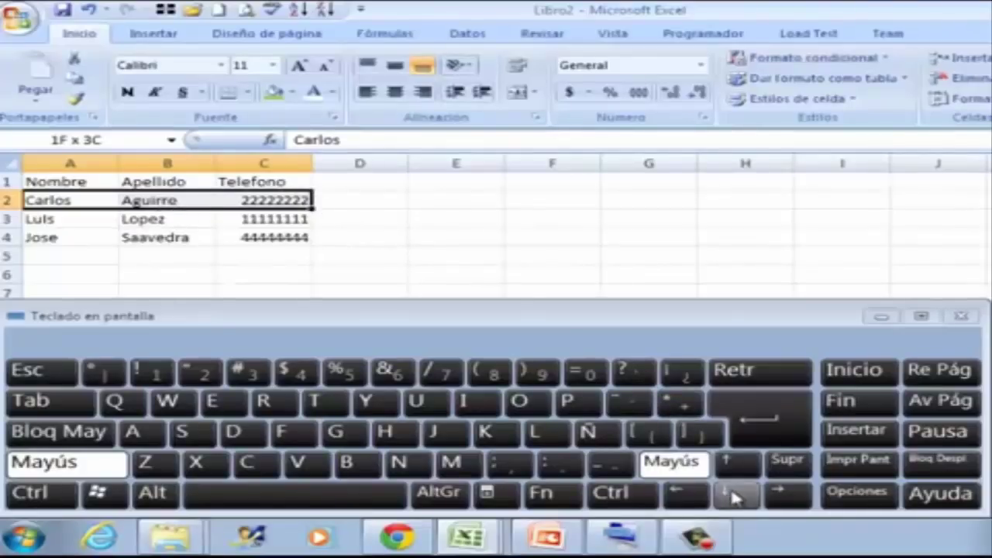
pyautogui.hotkey('shift', 'Down')
pyautogui.hotkey('shift', 'Down')
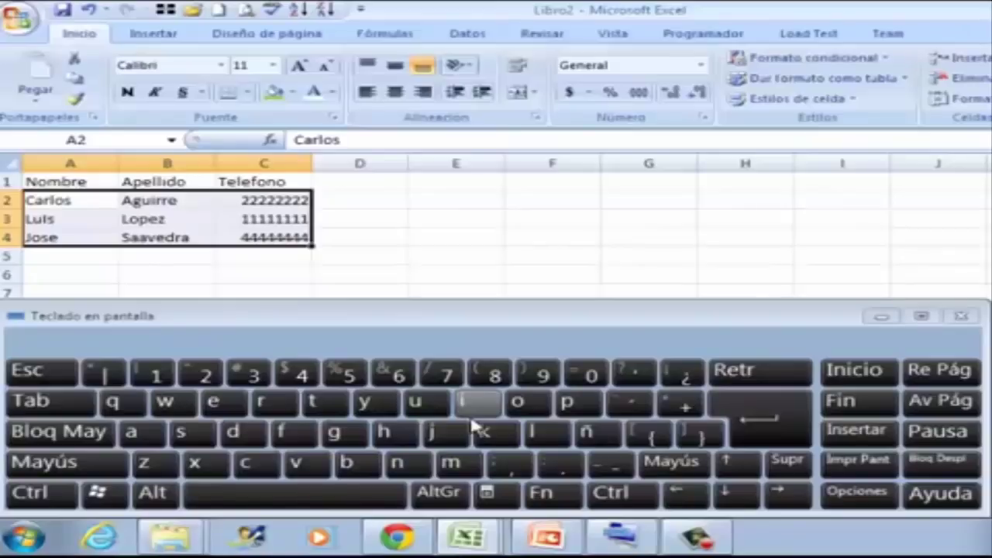
# Step: Select the whole table A1:C4, including the header row
pyautogui.click(477, 240)
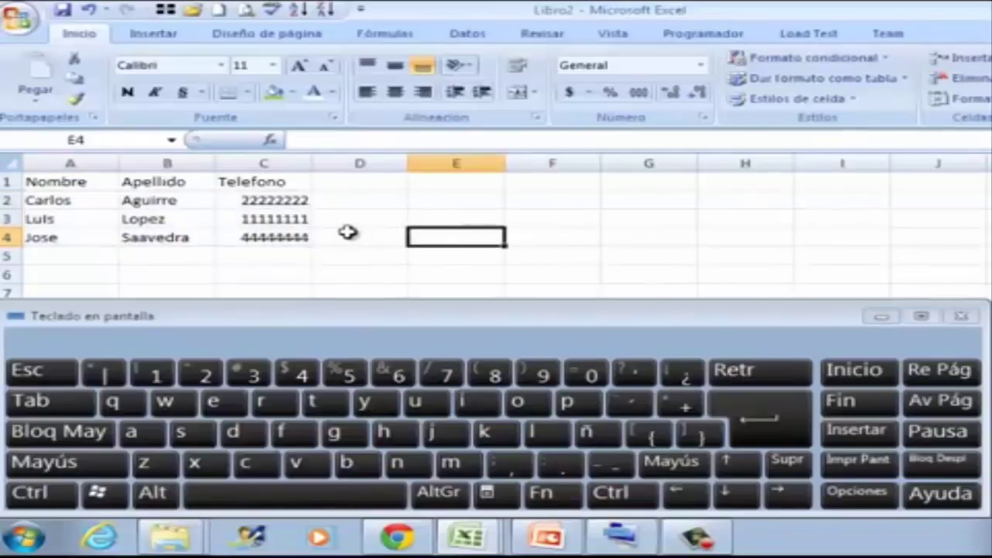
pyautogui.click(80, 181)
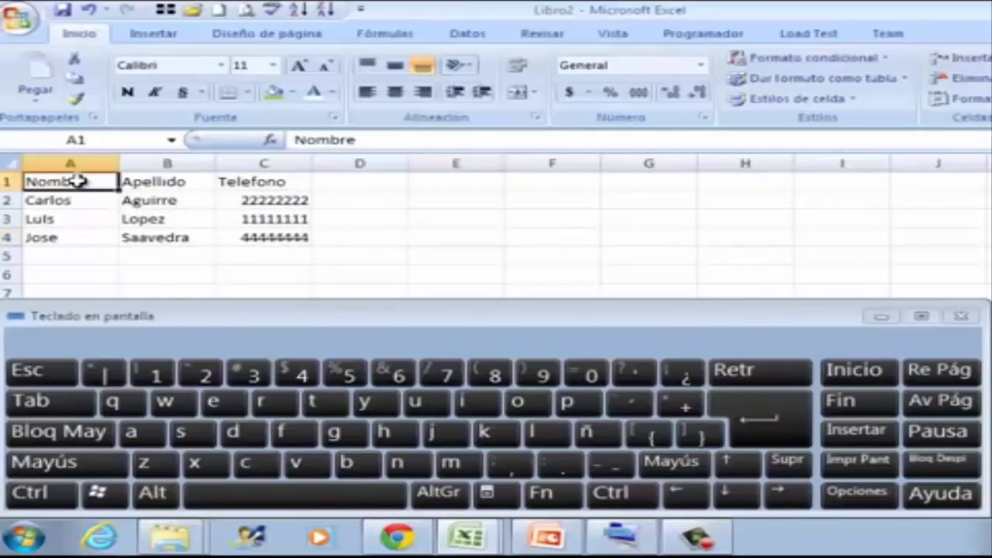
pyautogui.click(265, 238)
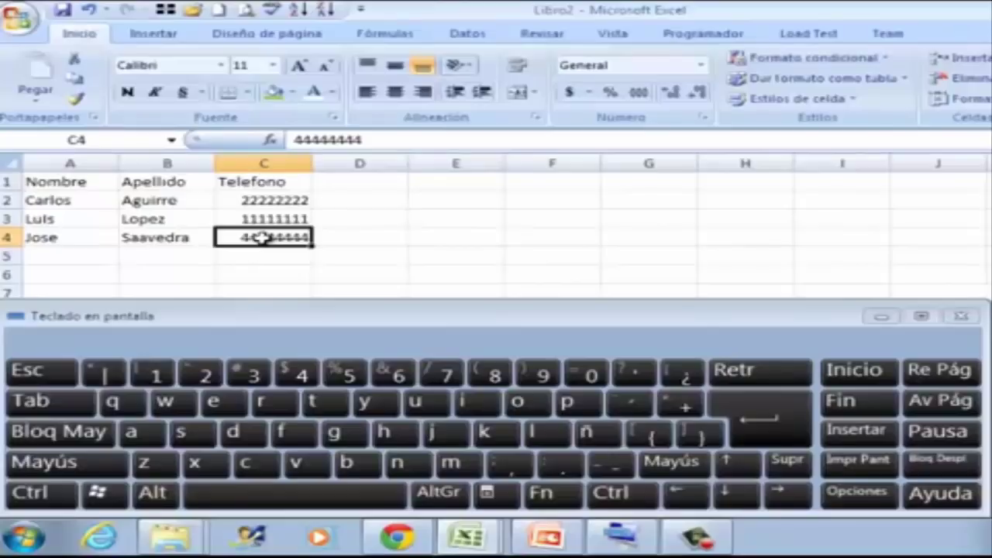
pyautogui.click(61, 181)
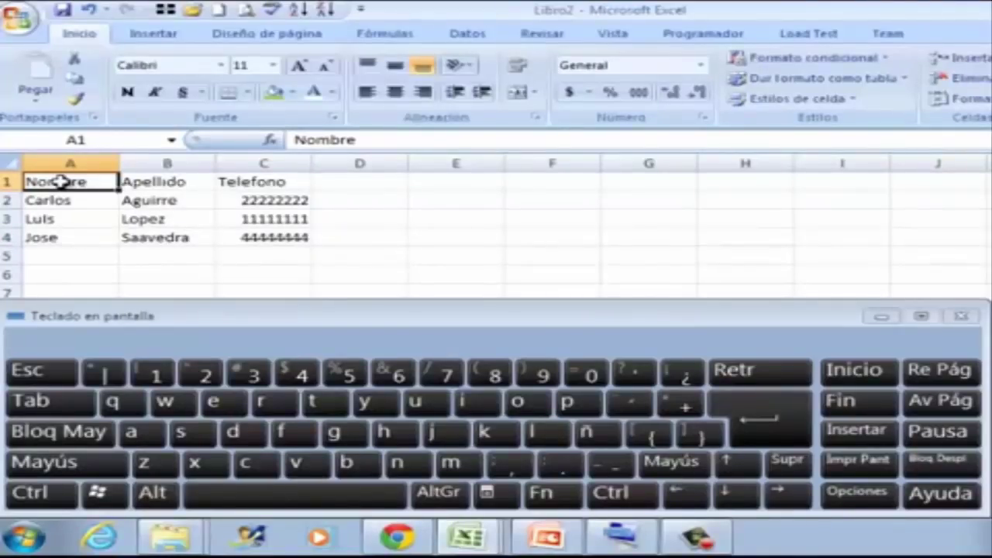
pyautogui.moveTo(62, 181); pyautogui.dragTo(256, 237)
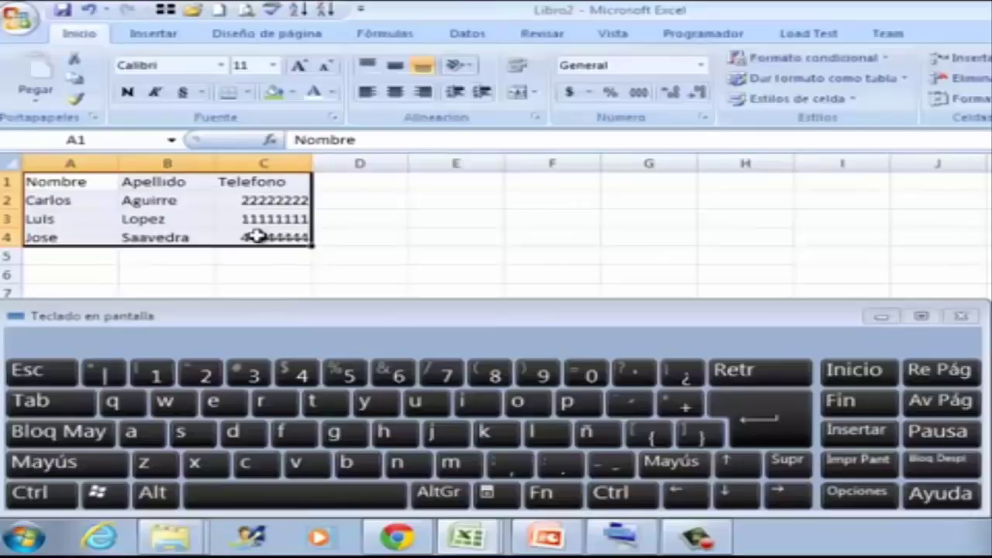
pyautogui.hotkey('ctrl', 'c')
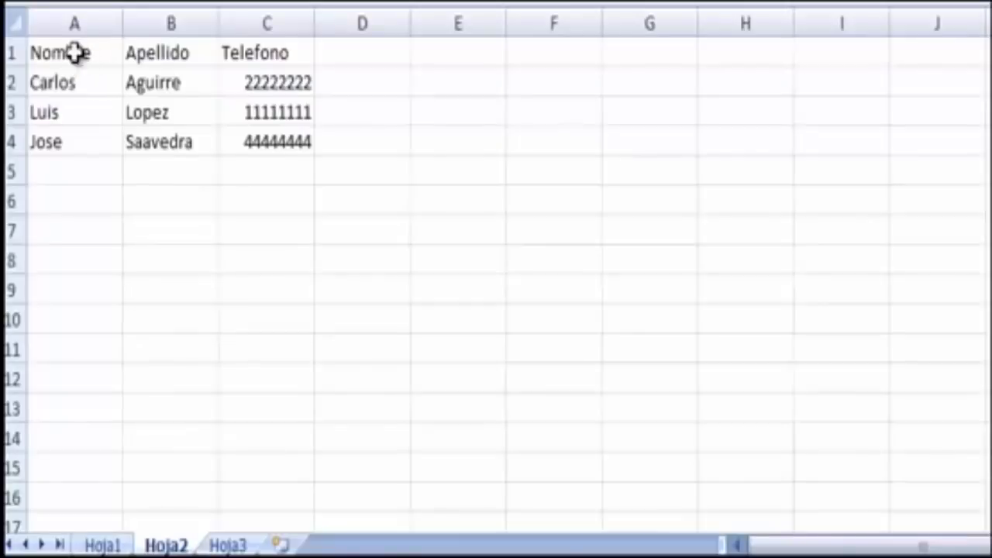
# Step: Select the table range A1:C4 on Hoja2 and clear the selection
pyautogui.click(178, 101)
pyautogui.moveTo(65, 53); pyautogui.dragTo(266, 139)
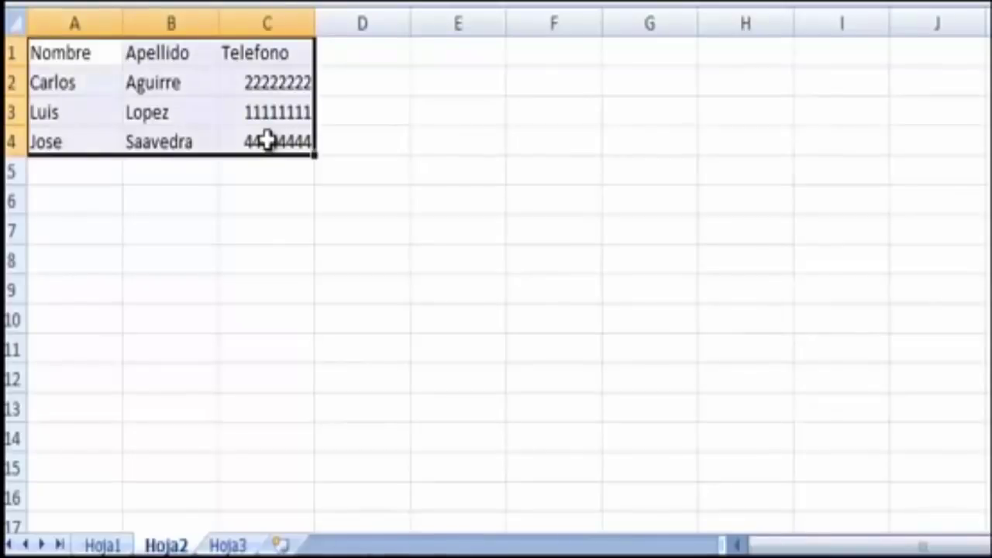
pyautogui.click(298, 190)
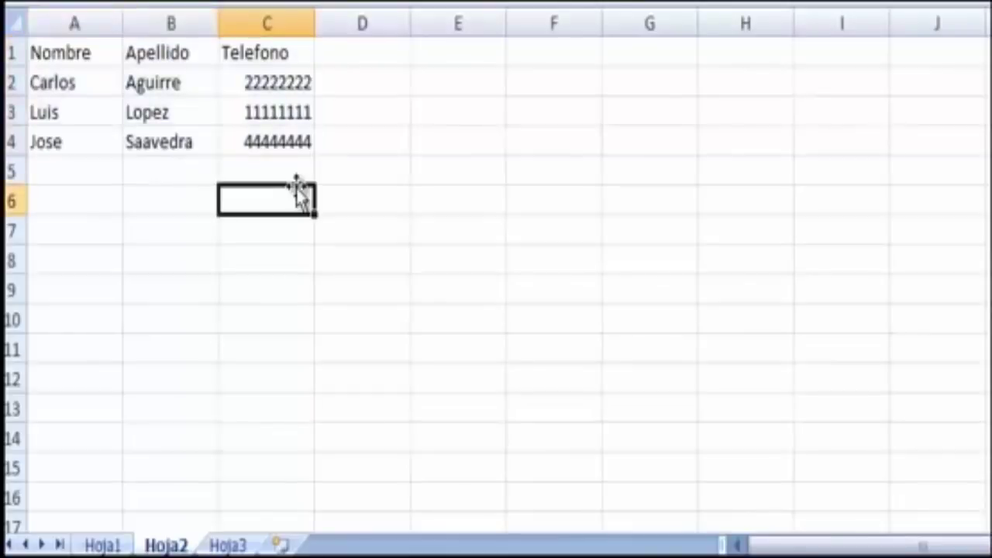
# Step: Try to select the separate ranges A1:A2 and C3:C4 one after the other
pyautogui.doubleClick(164, 109)
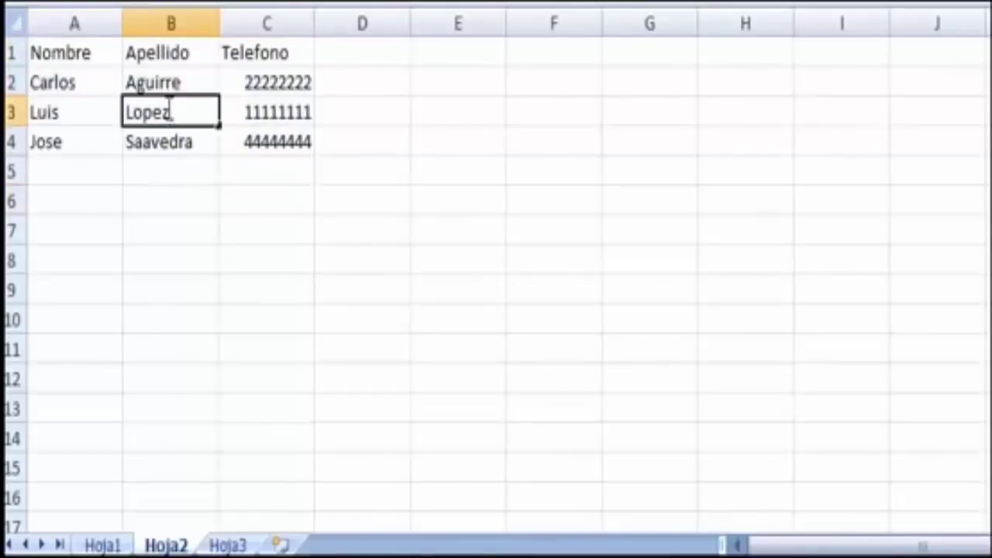
pyautogui.click(85, 54)
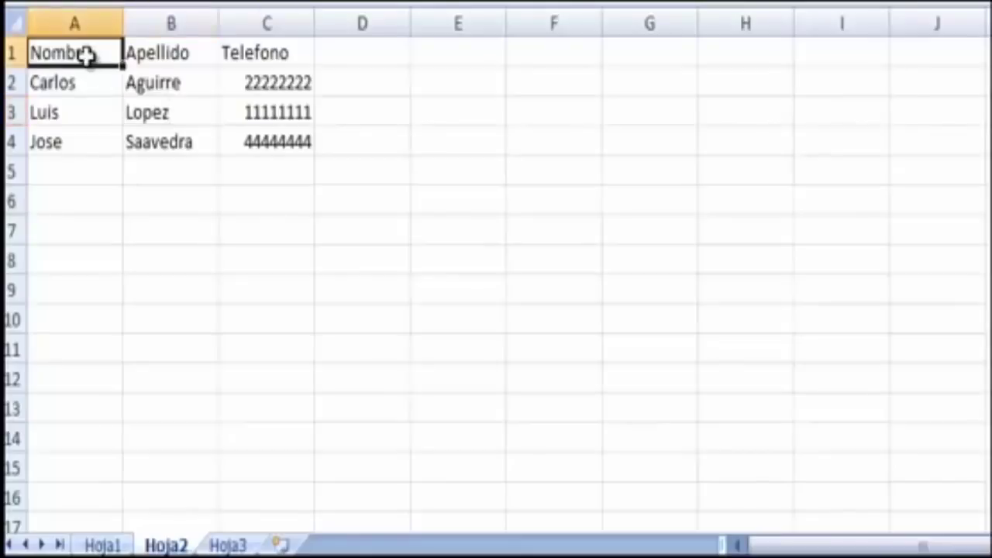
pyautogui.moveTo(86, 54); pyautogui.dragTo(82, 77)
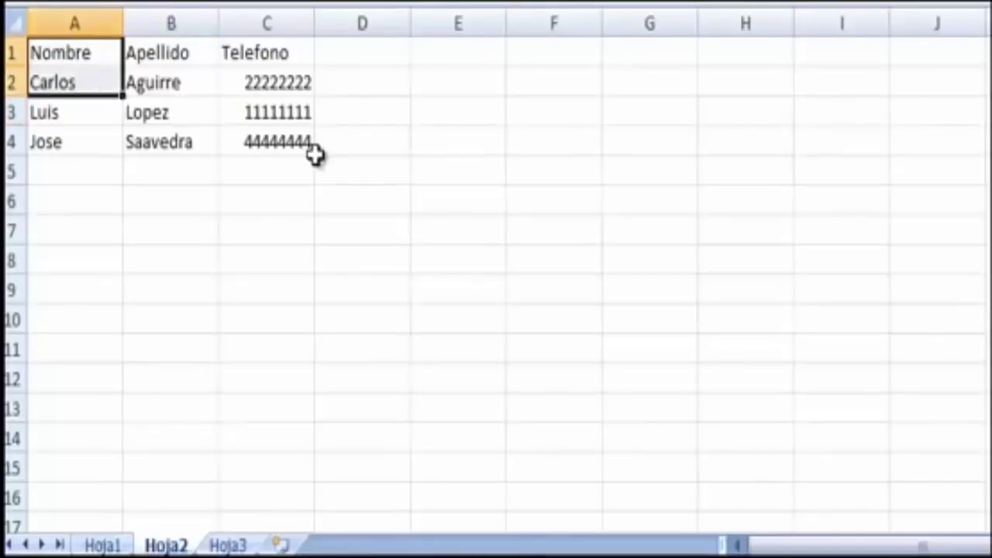
pyautogui.moveTo(293, 120); pyautogui.dragTo(292, 140)
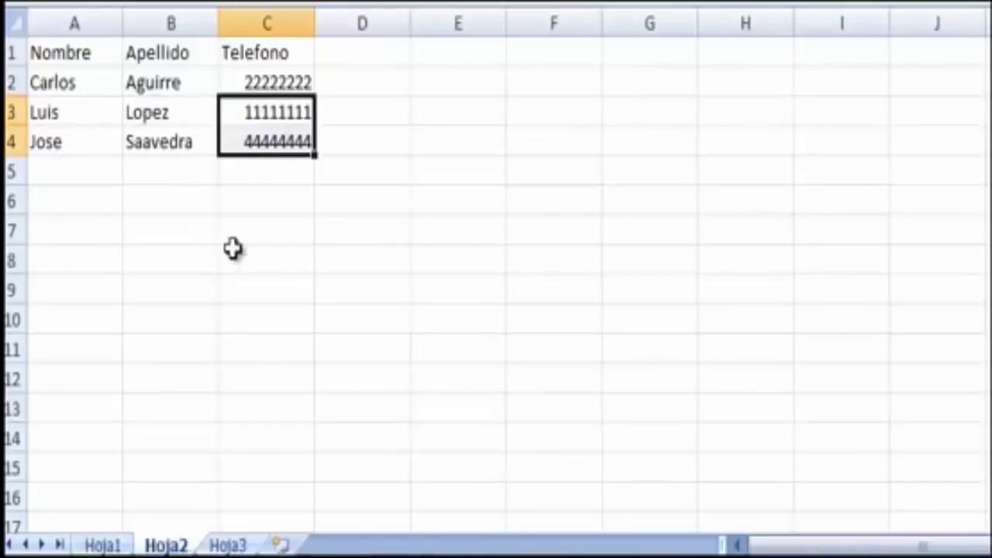
pyautogui.click(306, 267)
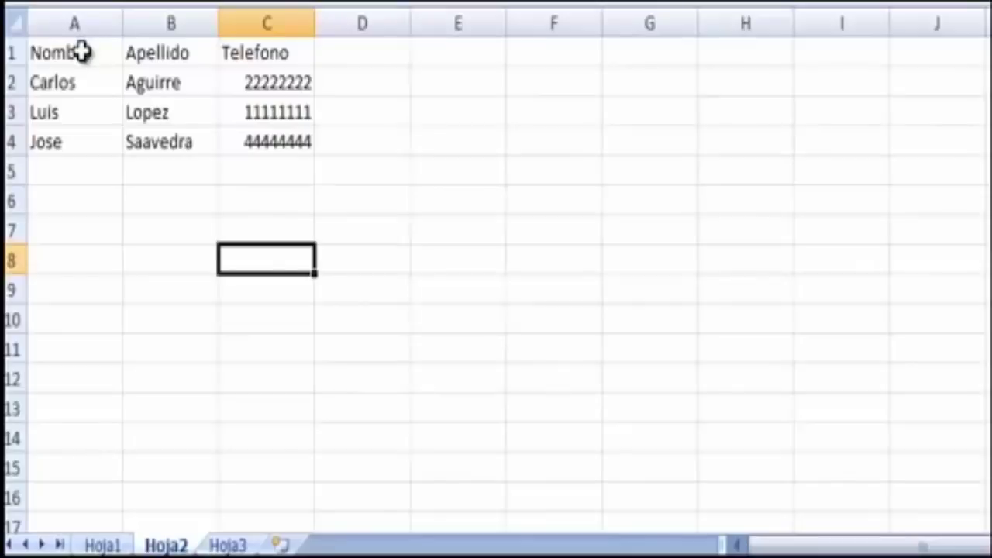
# Step: Toggle bold and italic on and off for the non-adjacent ranges A1:A2 and C3:C4 selected together
pyautogui.moveTo(81, 51); pyautogui.dragTo(83, 71)
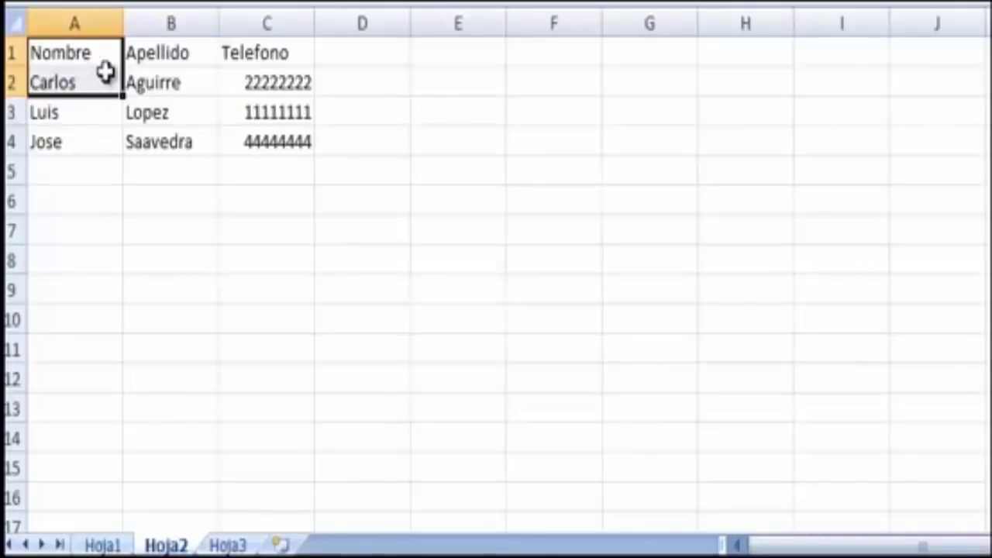
pyautogui.click(241, 112)
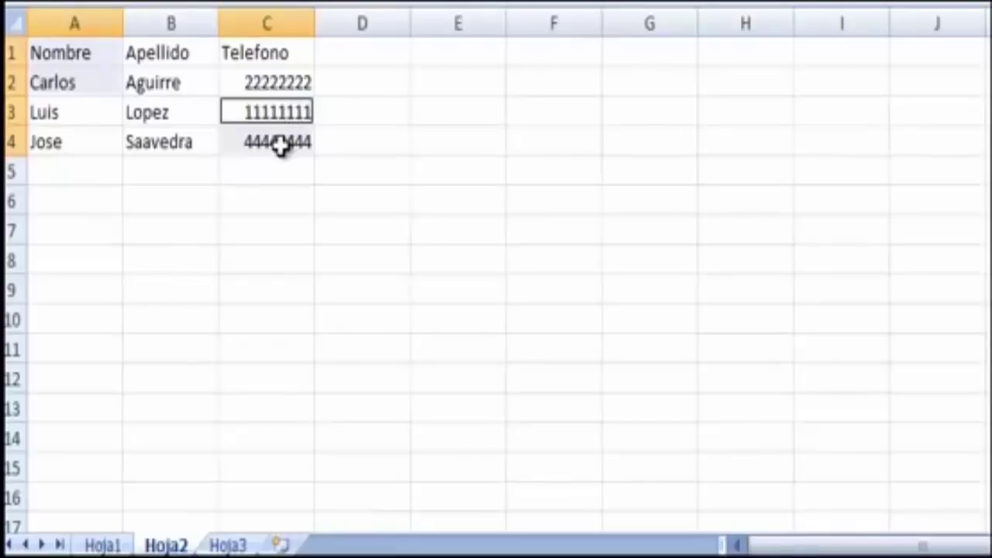
pyautogui.hotkey('ctrl', 'n')
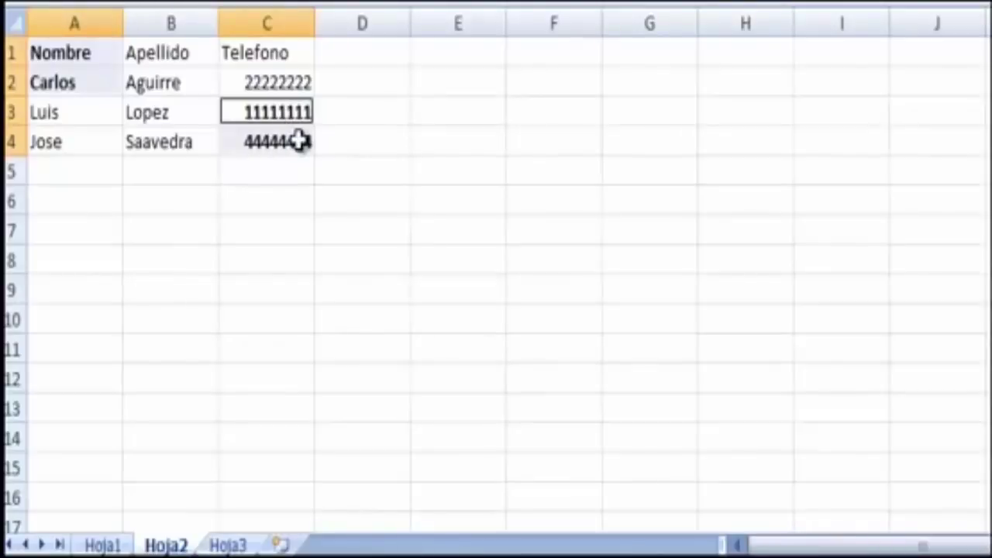
pyautogui.hotkey('ctrl', 'k')
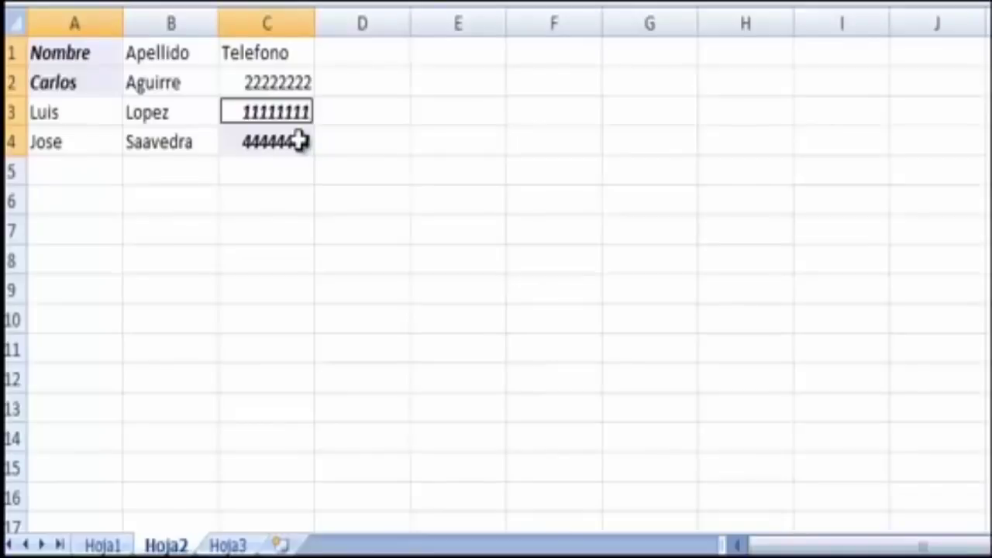
pyautogui.hotkey('ctrl', 'k')
pyautogui.hotkey('ctrl', 'n')
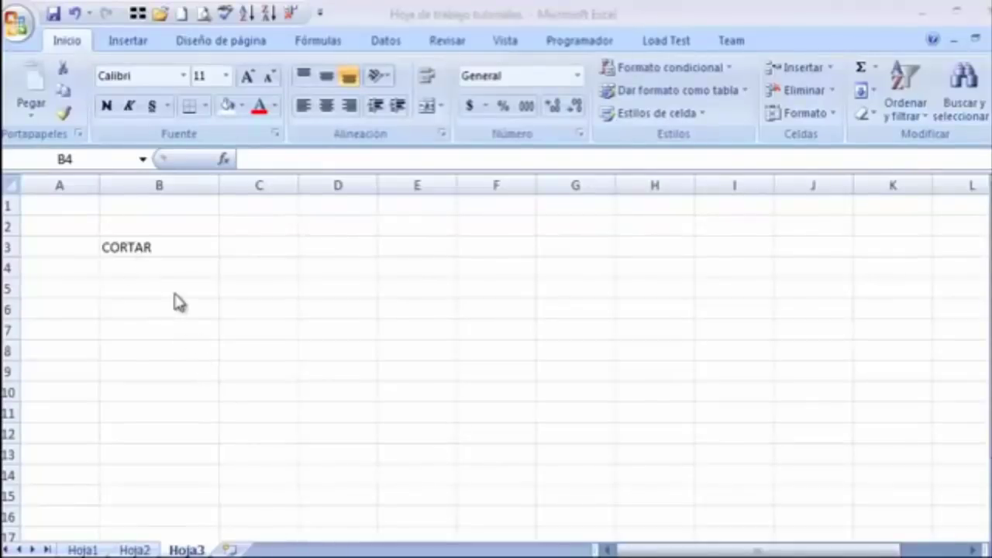
# Step: Cut the CORTAR text from B3 and paste it into F7, undoing and repeating the paste once
pyautogui.click(160, 246)
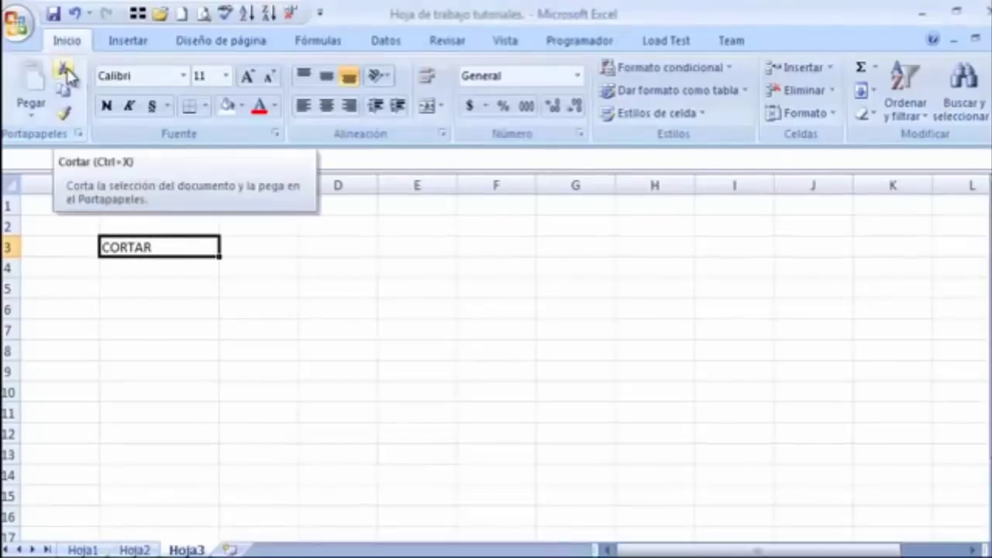
pyautogui.click(67, 74)
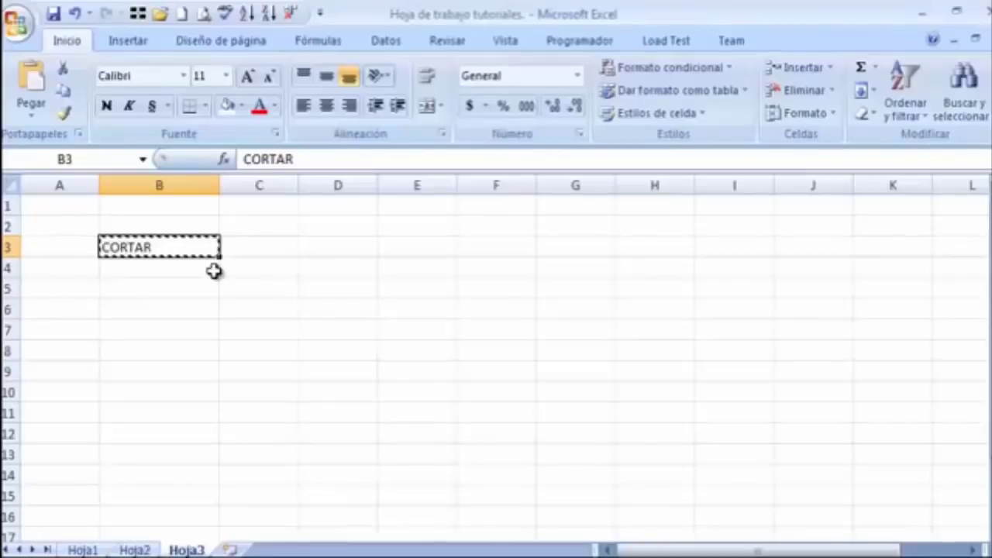
pyautogui.click(519, 333)
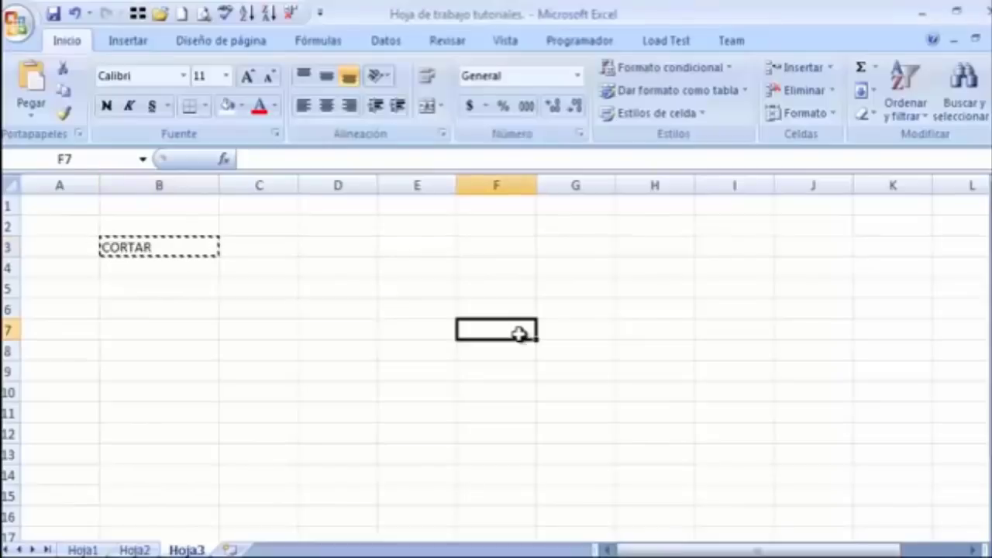
pyautogui.rightClick(519, 333)
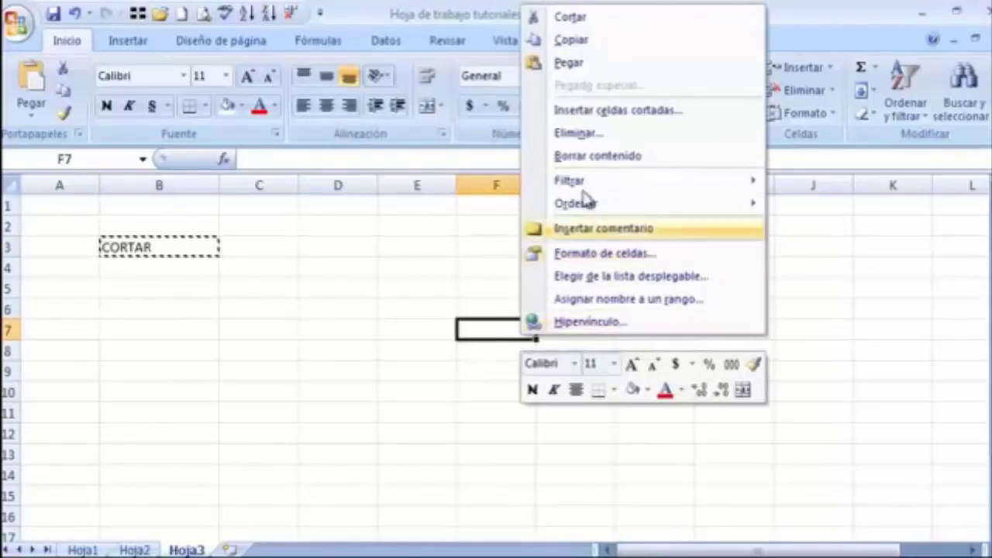
pyautogui.click(586, 71)
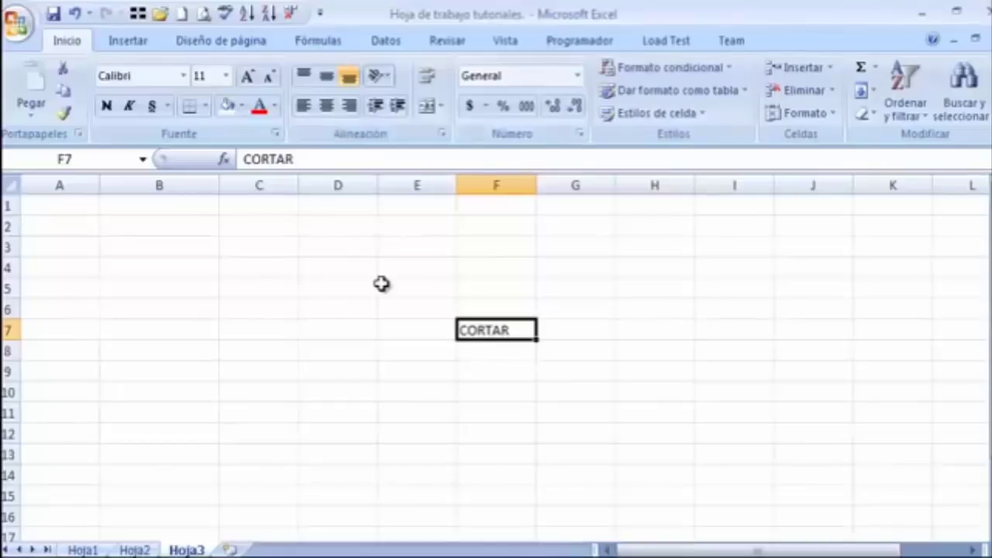
pyautogui.hotkey('ctrl', 'z')
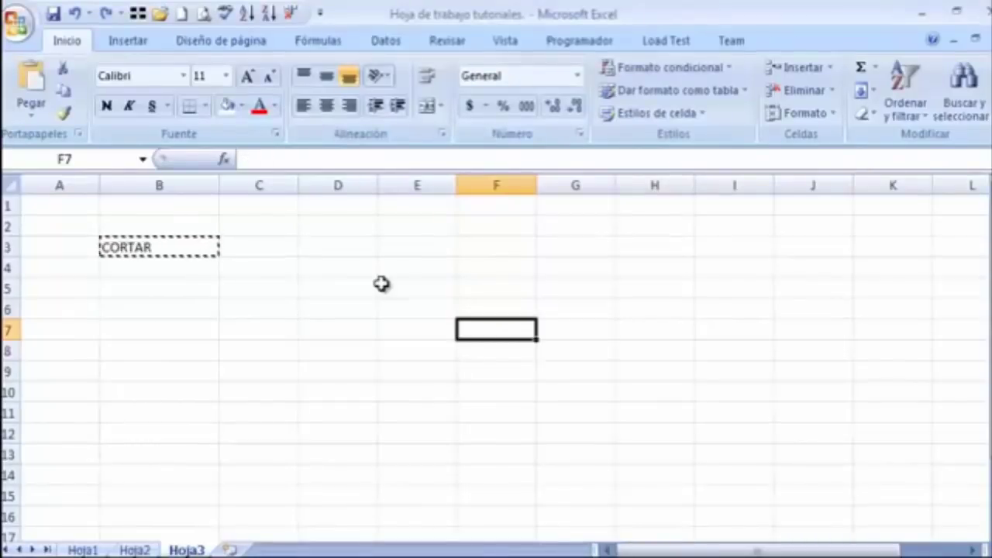
pyautogui.hotkey('ctrl', 'v')
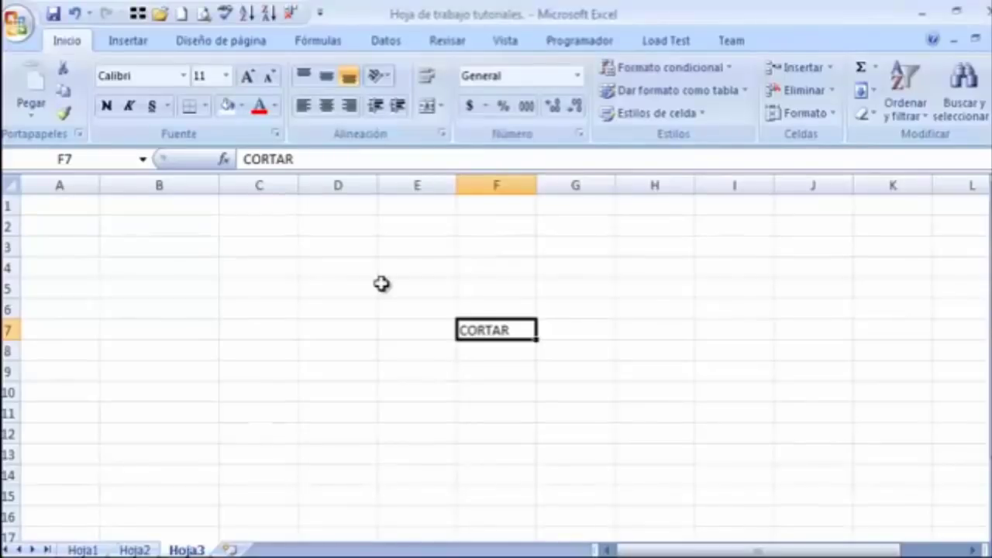
# Step: Copy the CORTAR text from F7 into every cell of the range B3:B10
pyautogui.hotkey('ctrl', 'x')
pyautogui.press('Left')
pyautogui.press('Left')
pyautogui.press('Left')
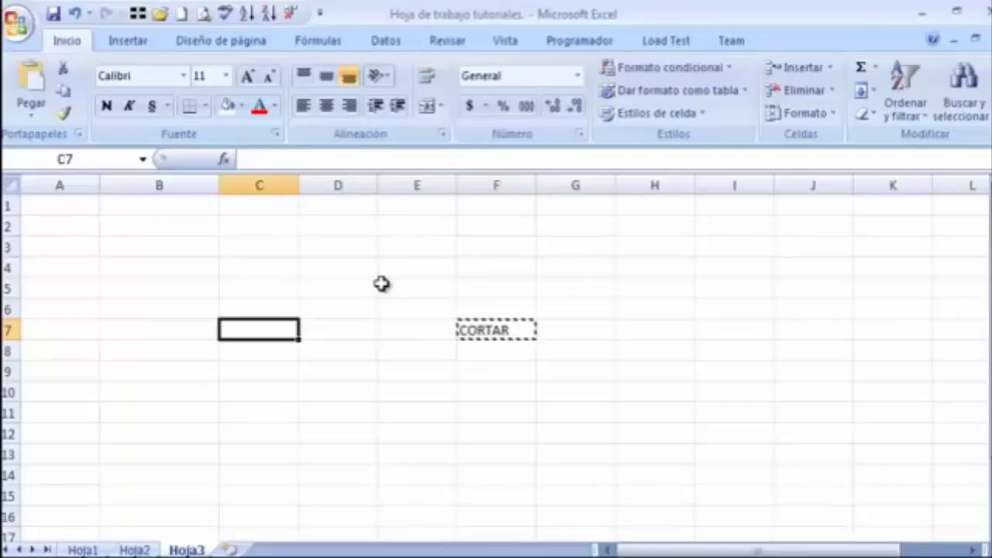
pyautogui.press('Left')
pyautogui.press('Up')
pyautogui.press('Up')
pyautogui.press('Up')
pyautogui.press('Up')
pyautogui.hotkey('shift', 'Down')
pyautogui.hotkey('shift', 'Down')
pyautogui.hotkey('shift', 'Down')
pyautogui.hotkey('shift', 'Down')
pyautogui.hotkey('shift', 'Down')
pyautogui.hotkey('shift', 'Down')
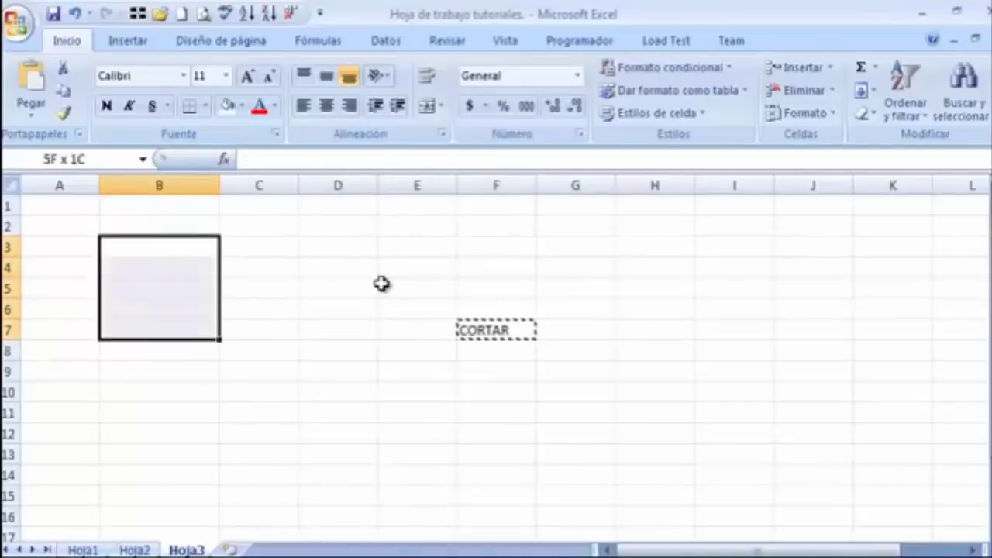
pyautogui.hotkey('shift', 'Down')
pyautogui.hotkey('ctrl', 'v')
pyautogui.press('Down')
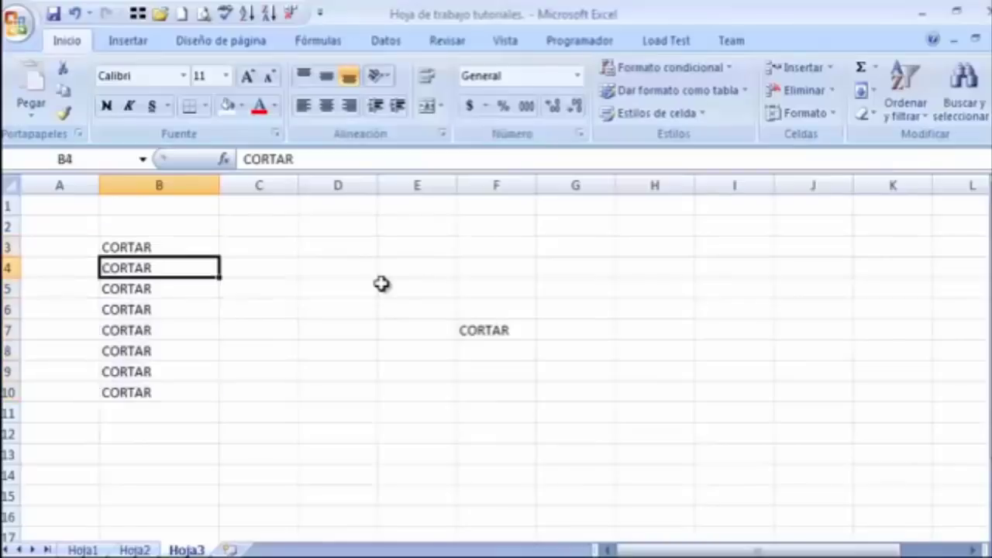
# Step: Clear the leftover CORTAR text from F7
pyautogui.press('Up')
pyautogui.press('Right')
pyautogui.press('Right')
pyautogui.press('Right')
pyautogui.press('Down')
pyautogui.press('Down')
pyautogui.press('Down')
pyautogui.press('Down')
pyautogui.press('Right')
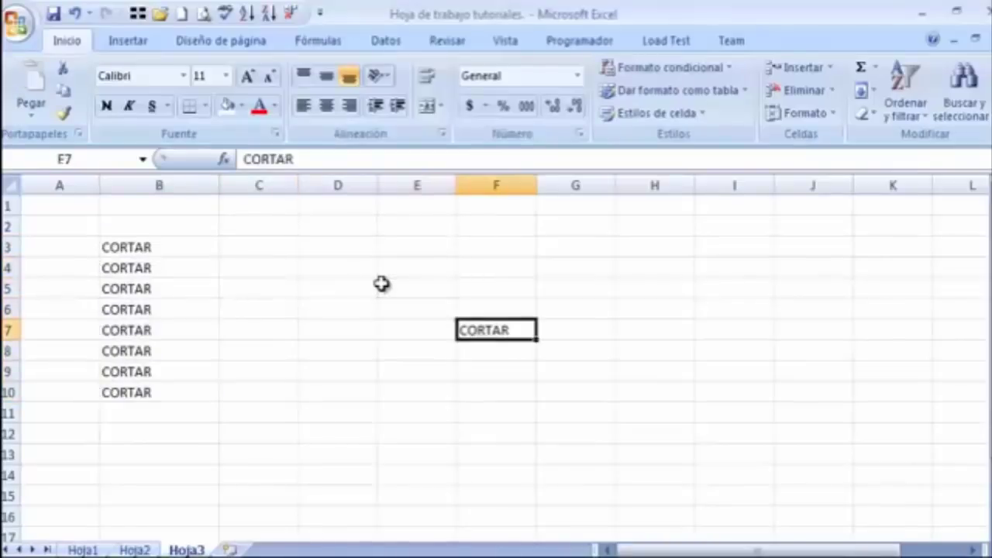
# Step: Go through the CORTAR cells in B3:B10 one by one and return to B3
pyautogui.press('Left')
pyautogui.press('Left')
pyautogui.press('Left')
pyautogui.press('Left')
pyautogui.press('Up')
pyautogui.press('Up')
pyautogui.press('Up')
pyautogui.press('Up')
pyautogui.press('Down')
pyautogui.press('Down')
pyautogui.press('Down')
pyautogui.press('Down')
pyautogui.press('Down')
pyautogui.press('Down')
pyautogui.press('Down')
pyautogui.press('Up')
pyautogui.press('Up')
pyautogui.press('Up')
pyautogui.press('Up')
pyautogui.press('Up')
pyautogui.press('Up')
pyautogui.press('Up')
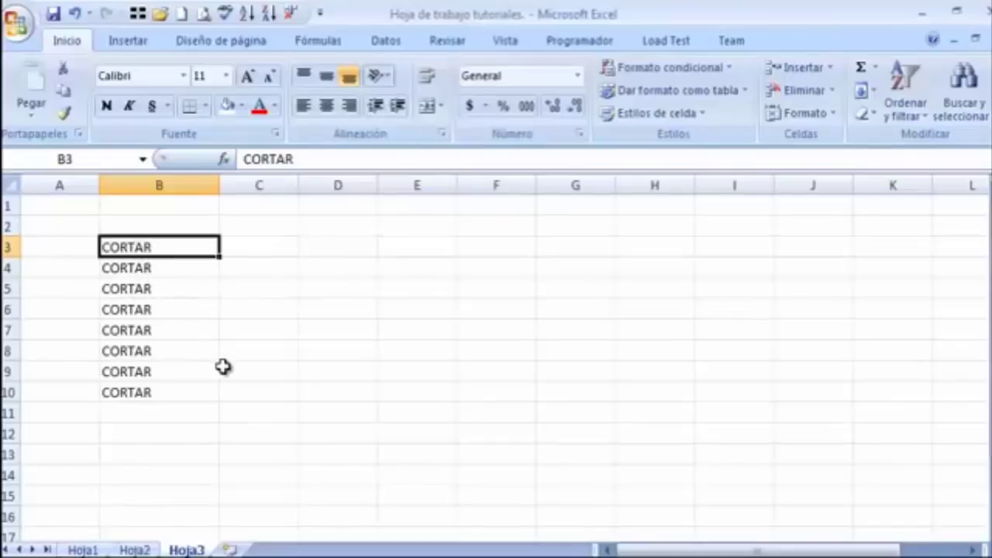
# Step: Cut the range B3:B10 and paste it starting at H6 on the same sheet
pyautogui.moveTo(166, 246); pyautogui.dragTo(155, 389)
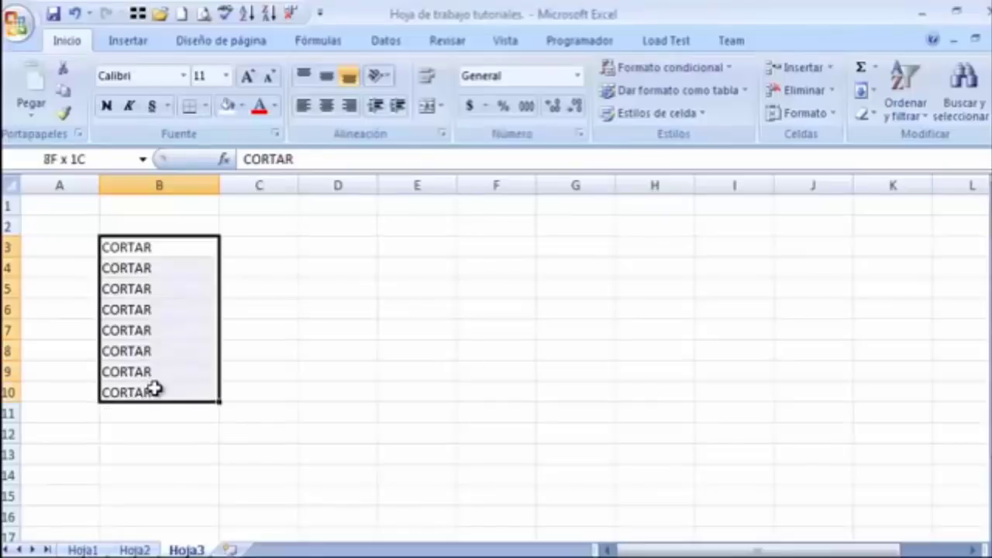
pyautogui.click(64, 71)
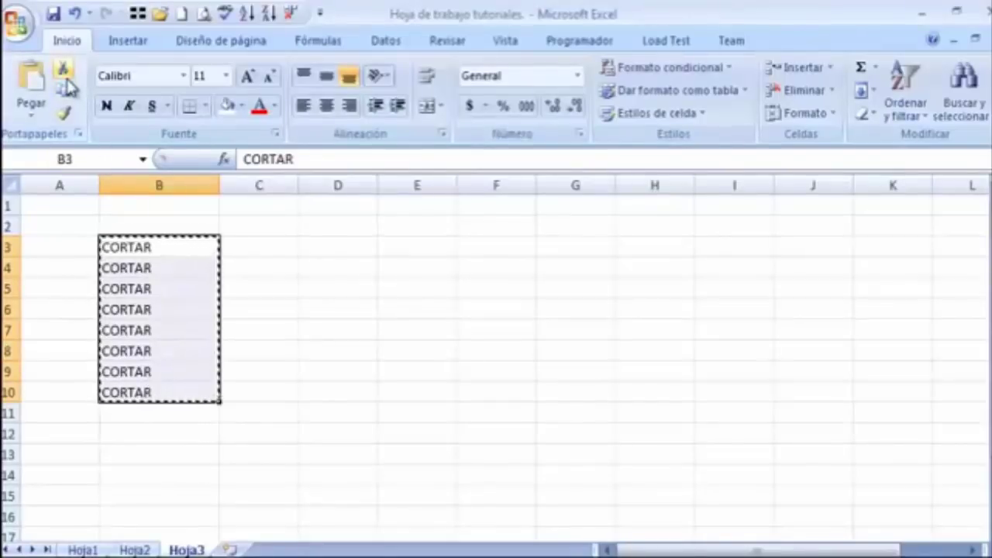
pyautogui.click(671, 310)
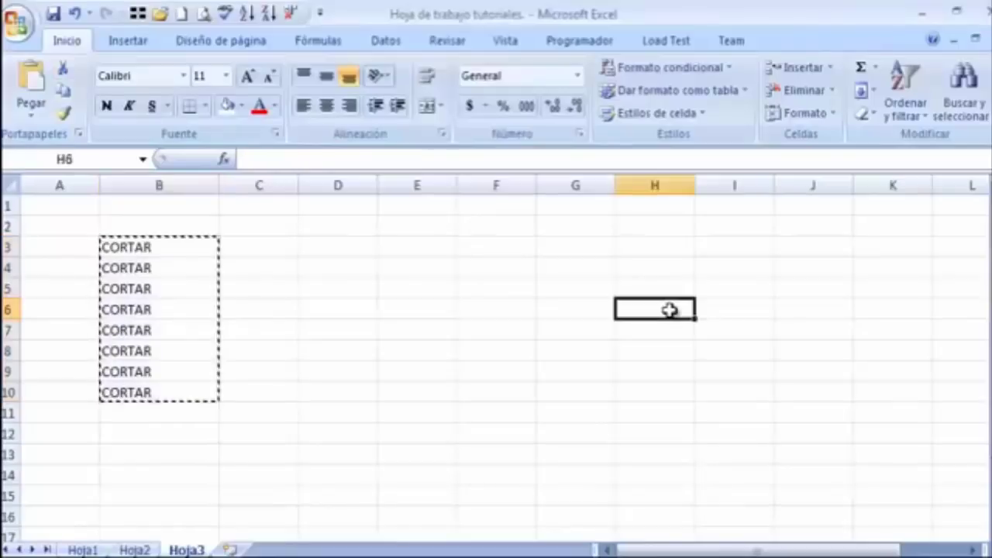
pyautogui.rightClick(669, 310)
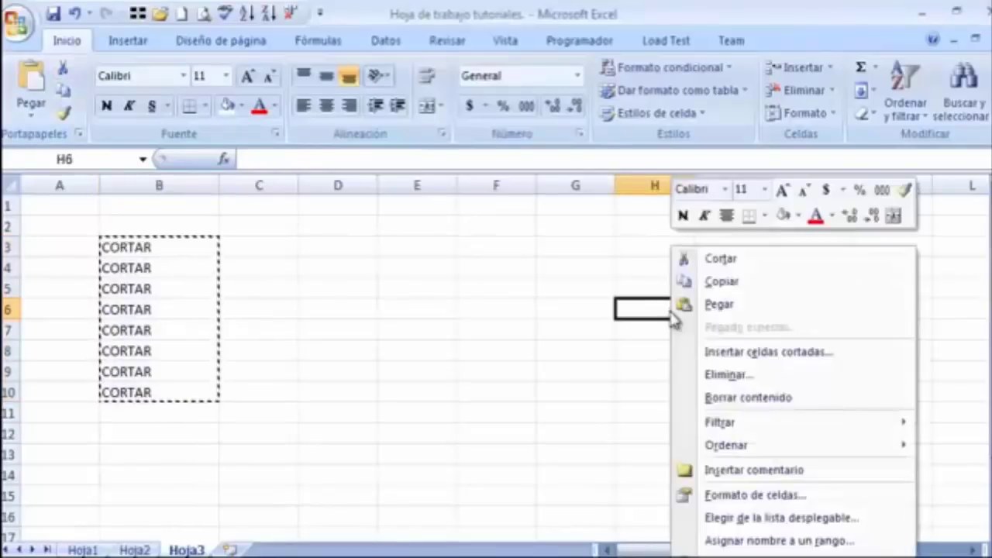
pyautogui.click(720, 304)
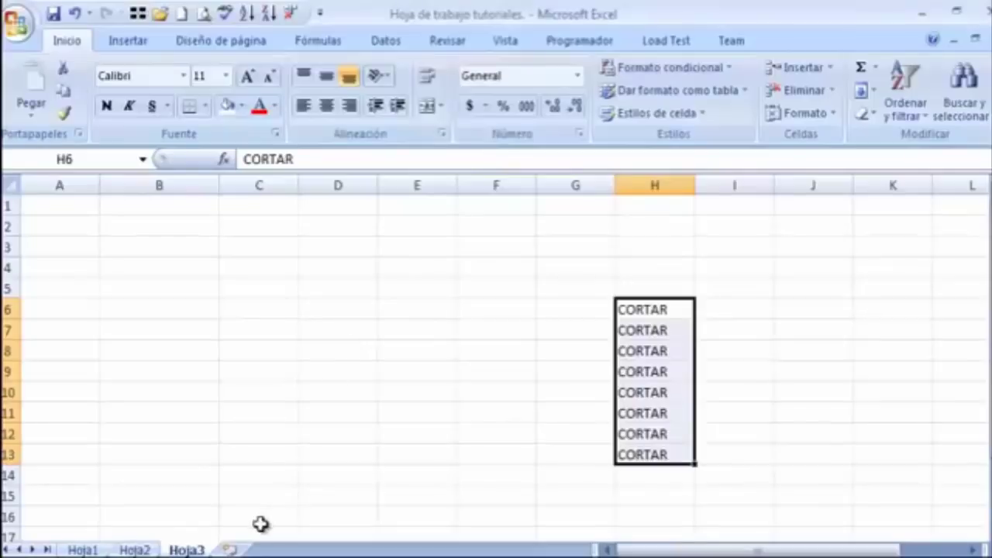
# Step: Add a new worksheet after Hoja3 and return to Hoja3 with the range H6:H13 selected
pyautogui.click(229, 550)
pyautogui.click(185, 549)
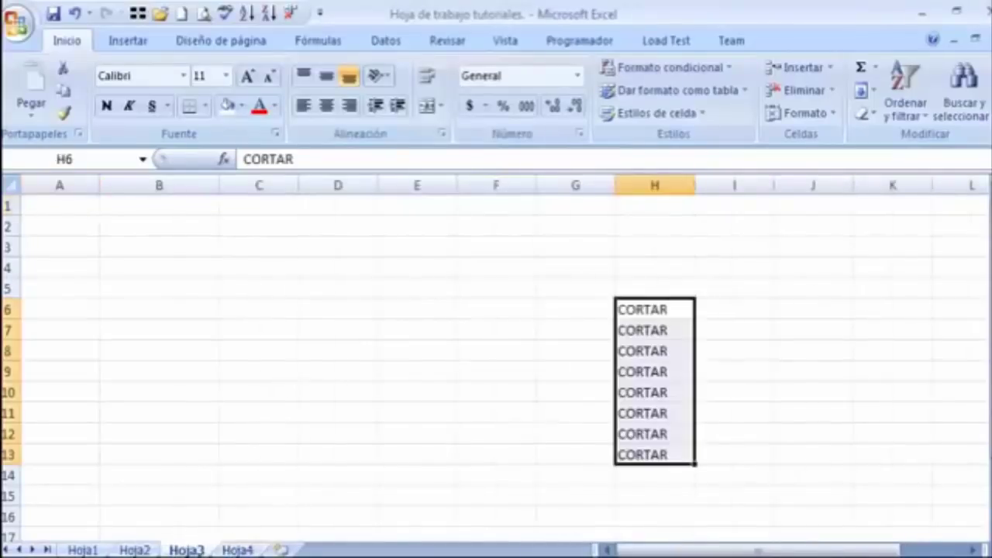
pyautogui.click(660, 350)
pyautogui.moveTo(662, 310); pyautogui.dragTo(656, 453)
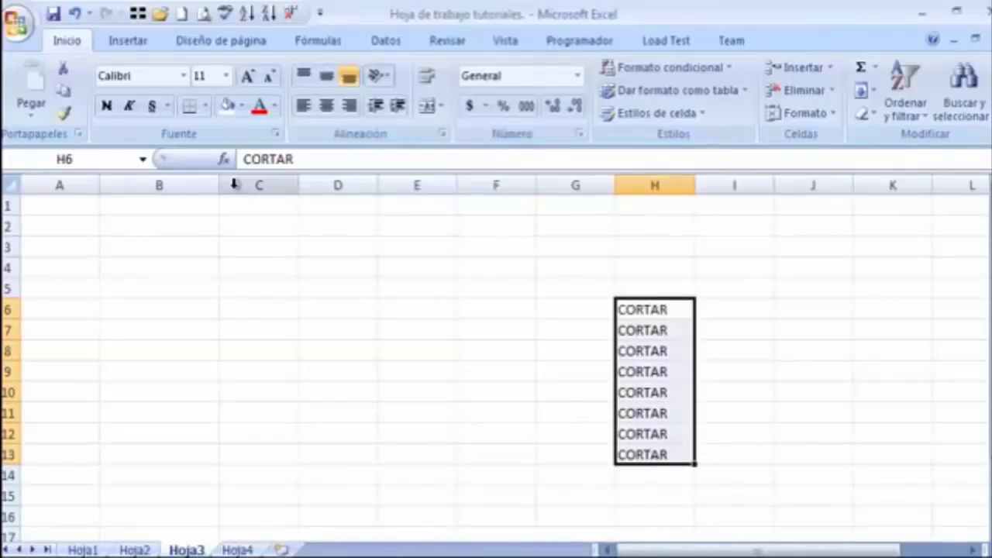
pyautogui.click(241, 549)
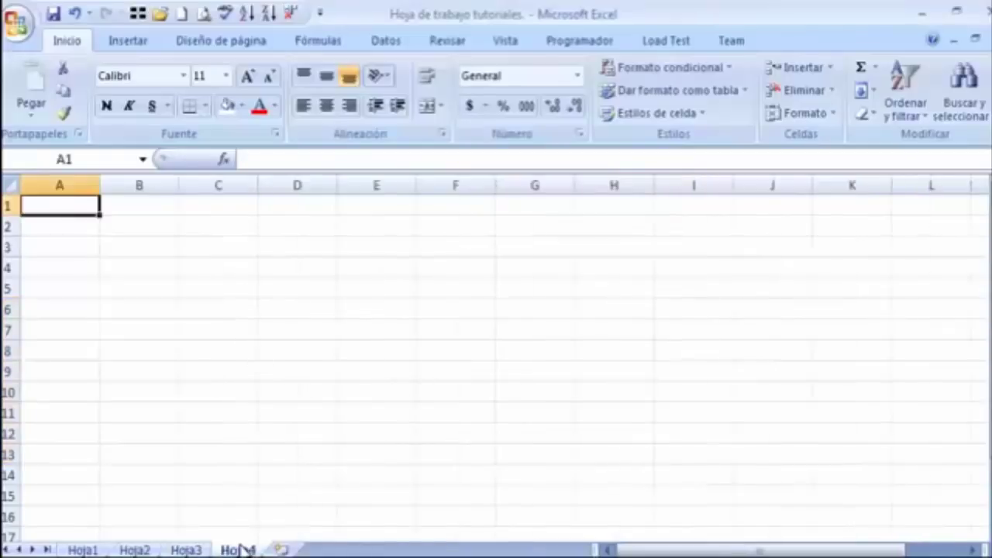
pyautogui.click(189, 550)
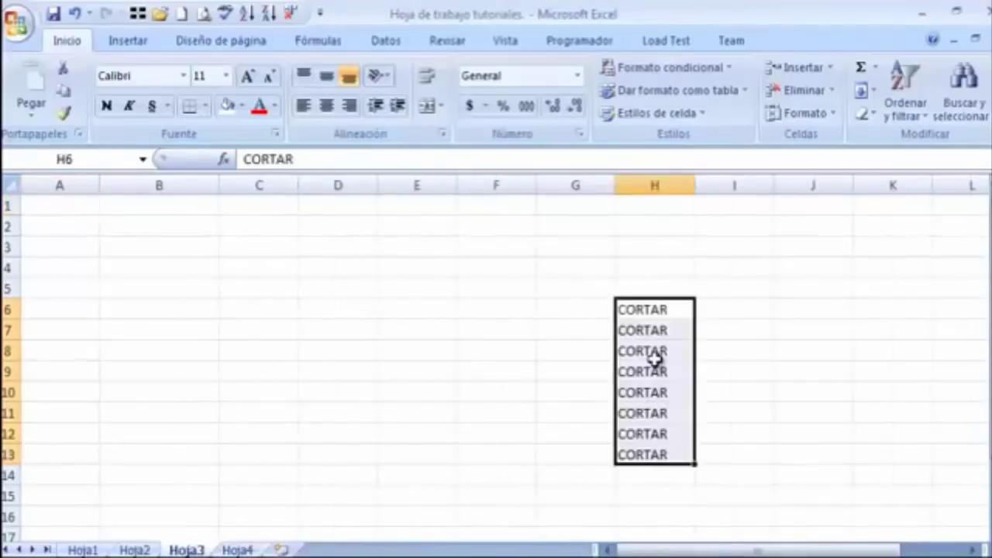
# Step: Cut the range H6:H13 from Hoja3 and paste it into Hoja4 starting at B1
pyautogui.click(64, 70)
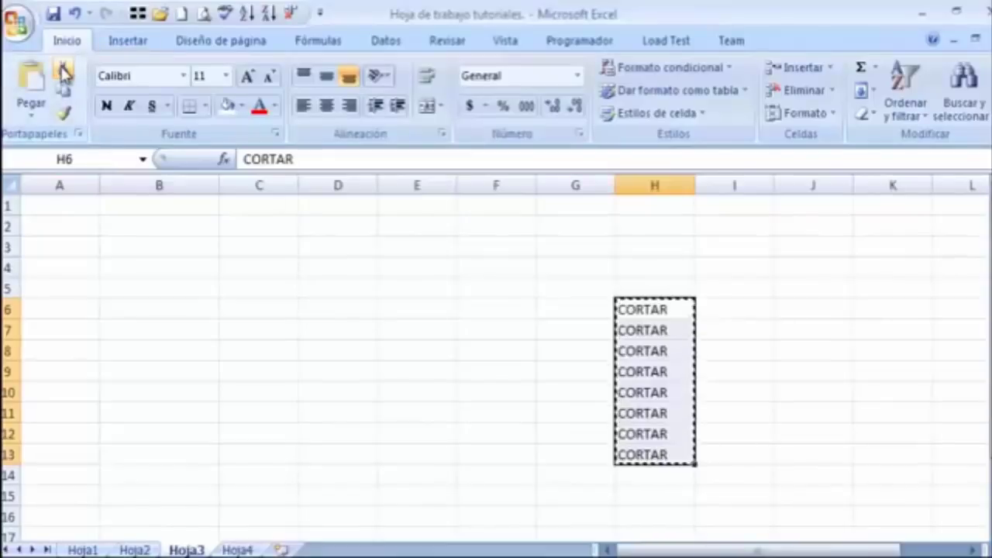
pyautogui.click(238, 550)
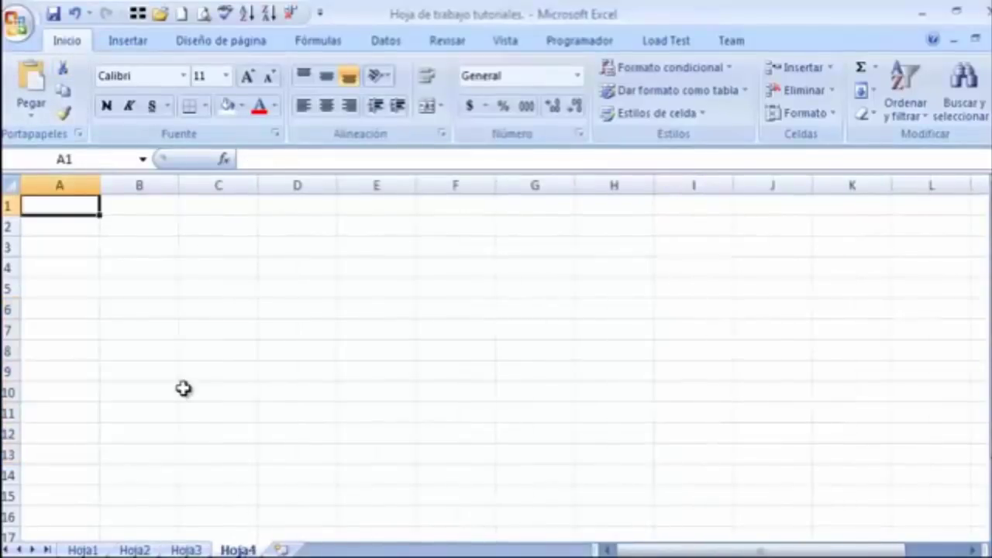
pyautogui.click(137, 205)
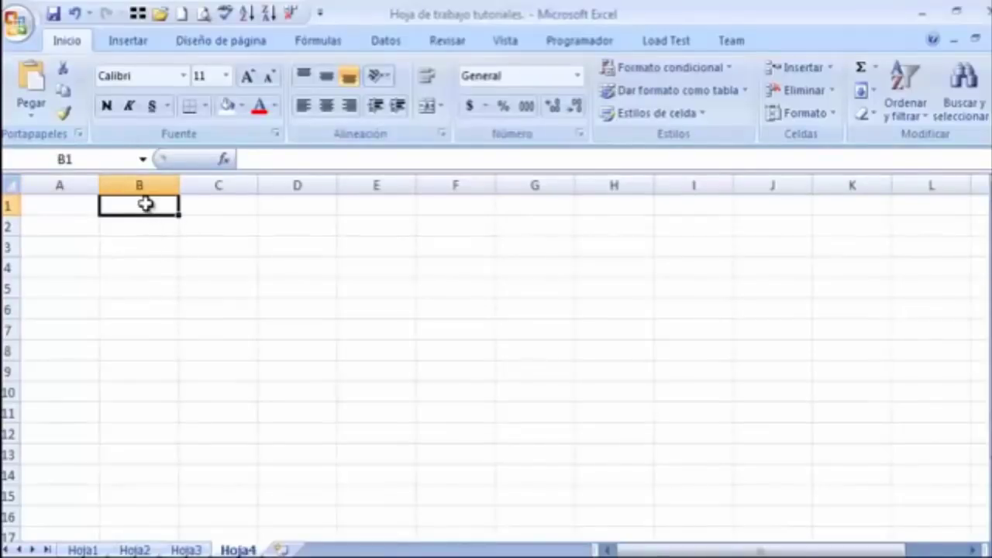
pyautogui.rightClick(146, 204)
pyautogui.click(194, 259)
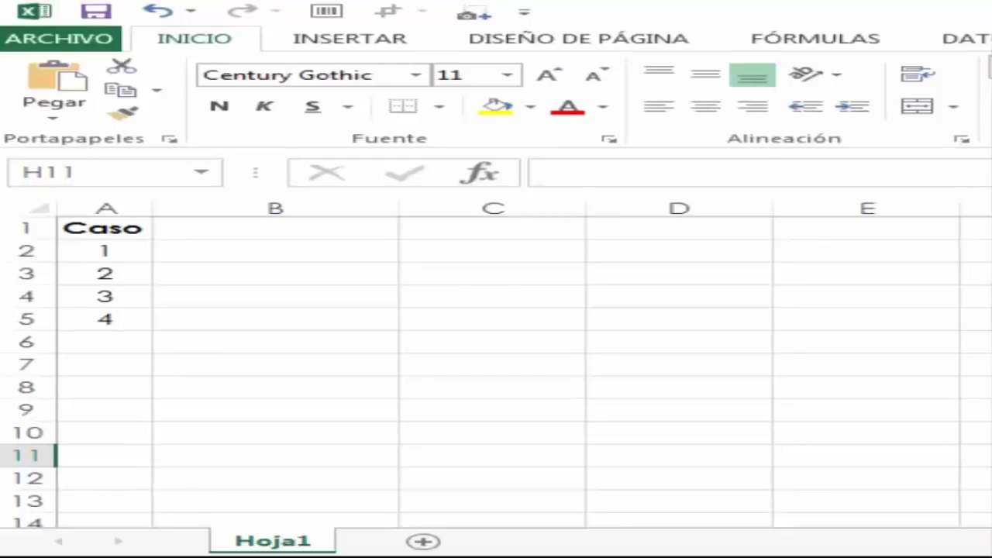
# Step: In the workbook with the Caso column, enter the formula =3000+2500+1000+3600 in B2 and review it
pyautogui.click(305, 251)
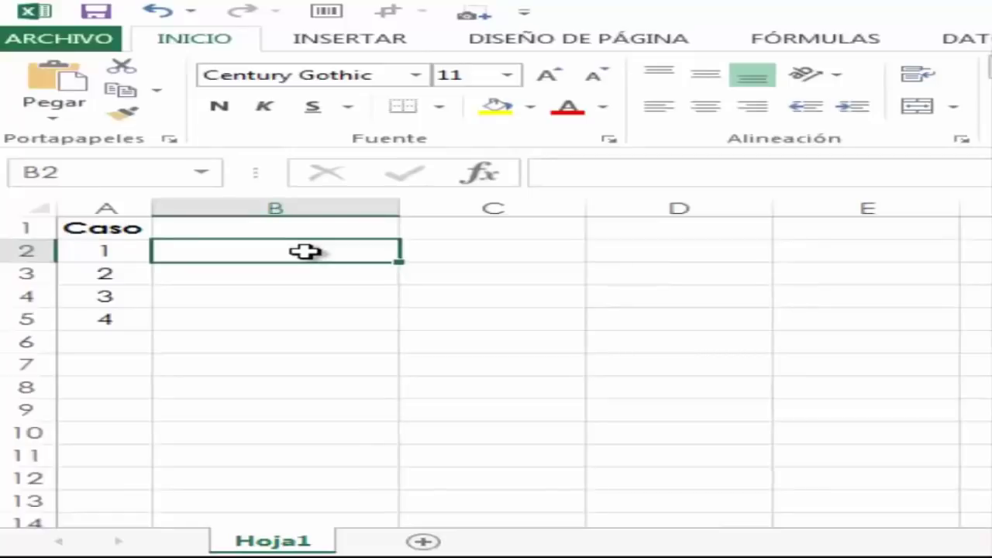
pyautogui.doubleClick(307, 251)
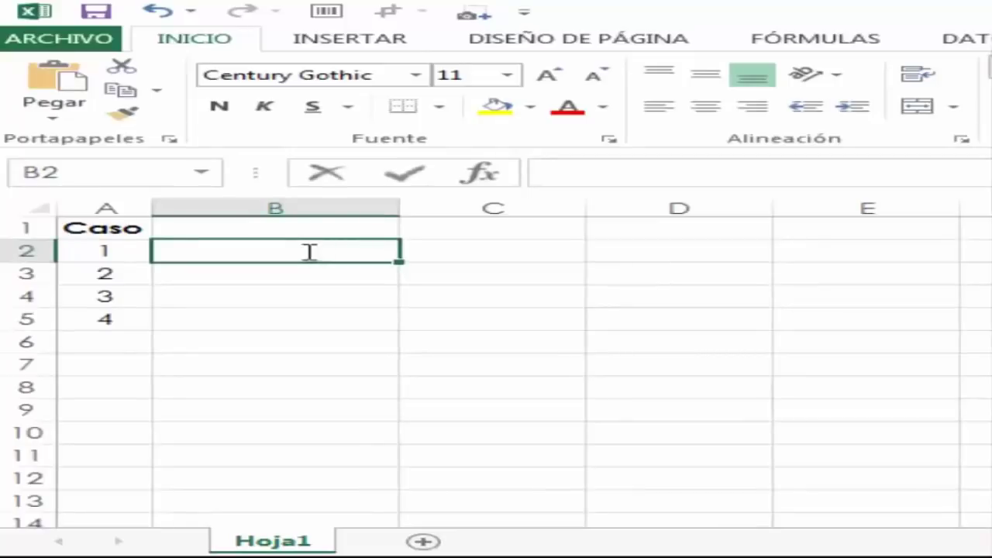
pyautogui.write('=')
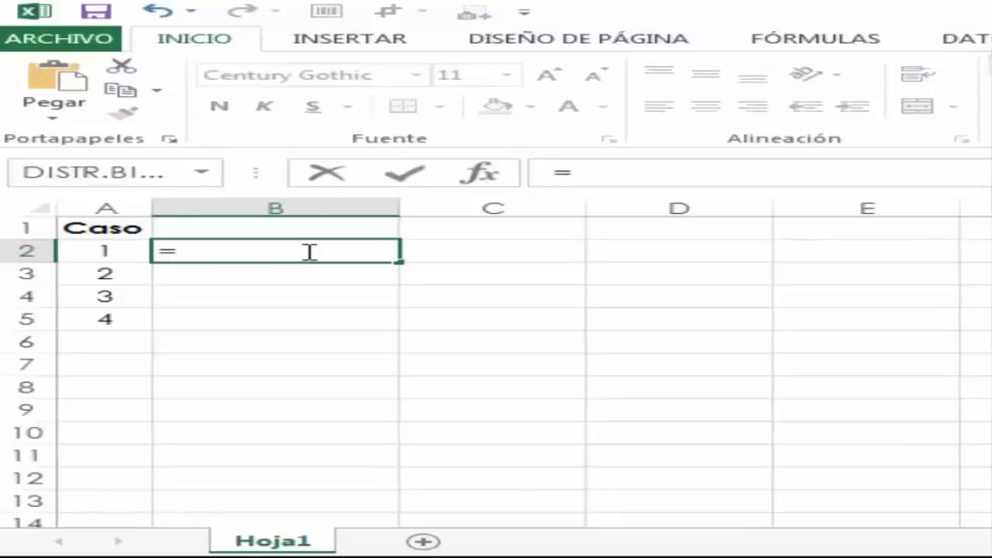
pyautogui.write('3000')
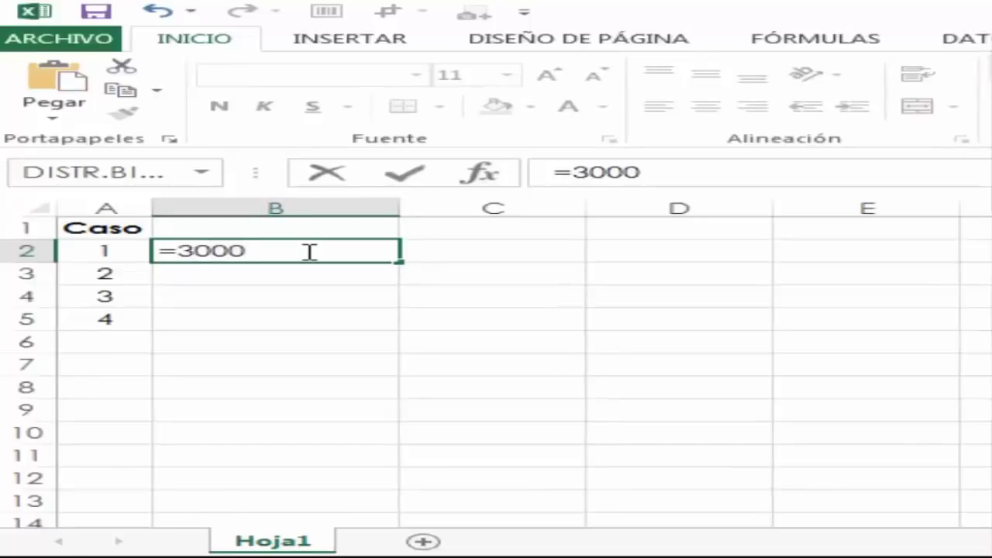
pyautogui.write('+')
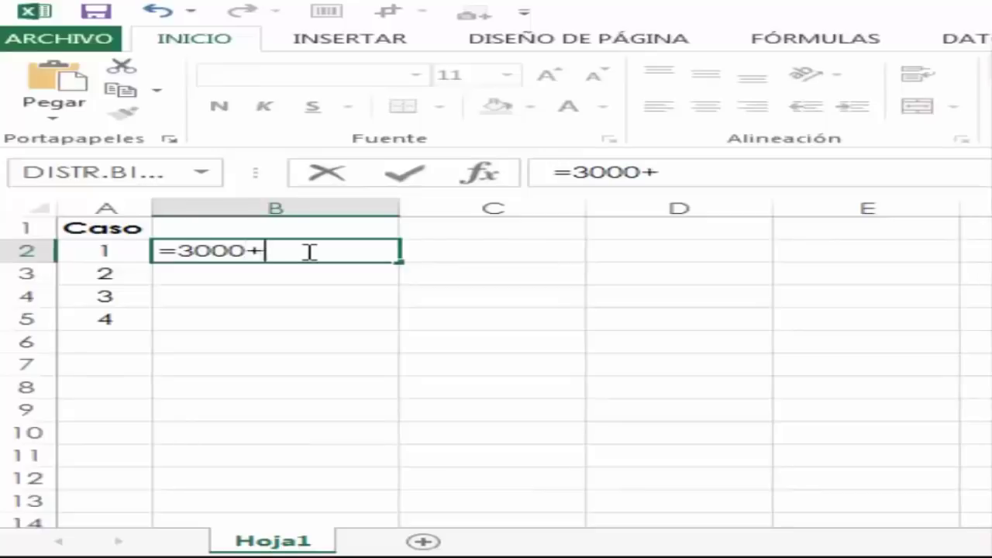
pyautogui.write('2500')
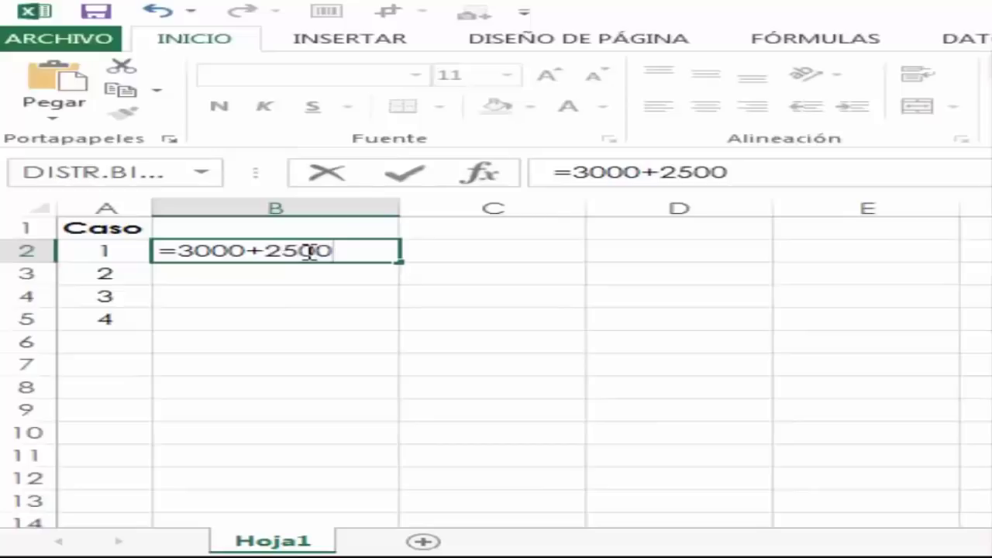
pyautogui.write('+1000')
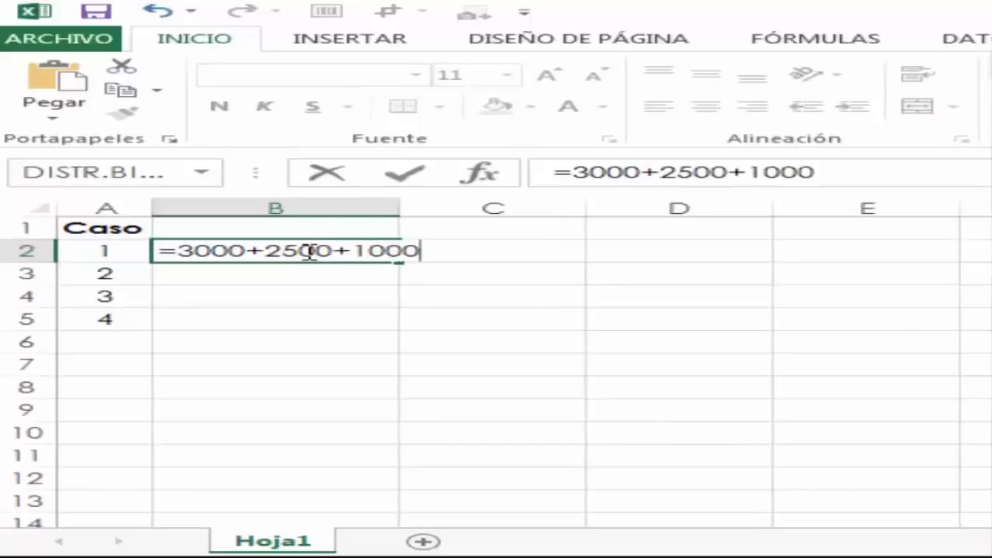
pyautogui.write('+3600')
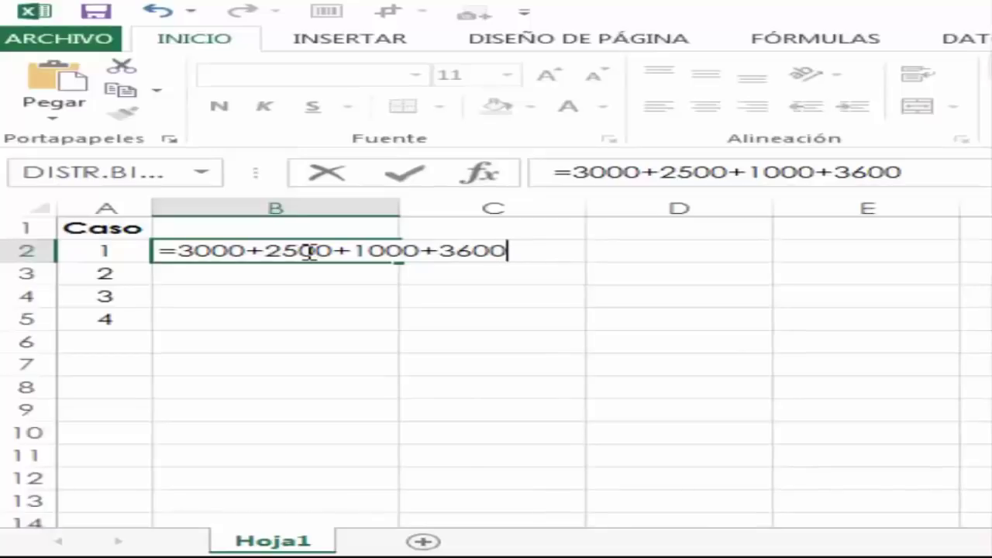
pyautogui.hotkey('ctrl', 'Return')
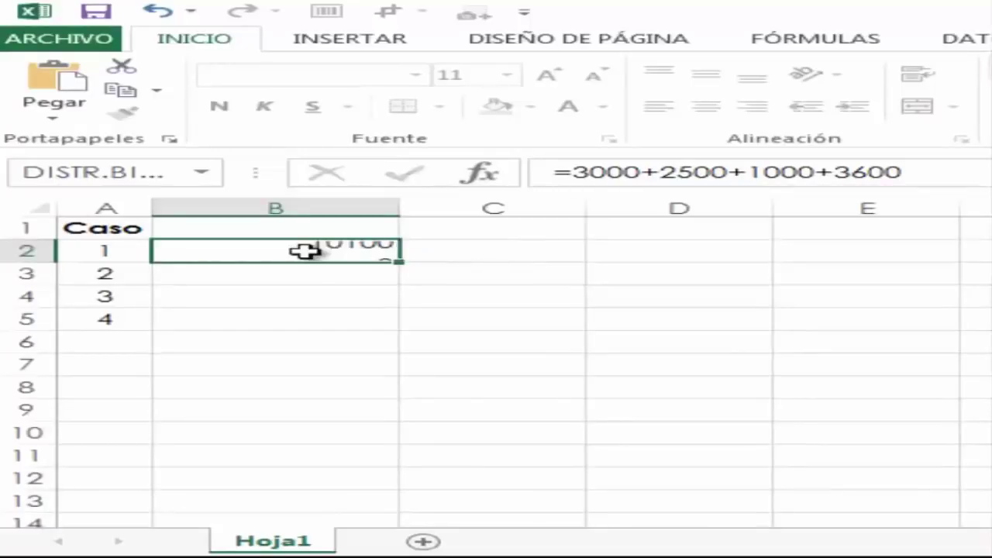
pyautogui.press('Return')
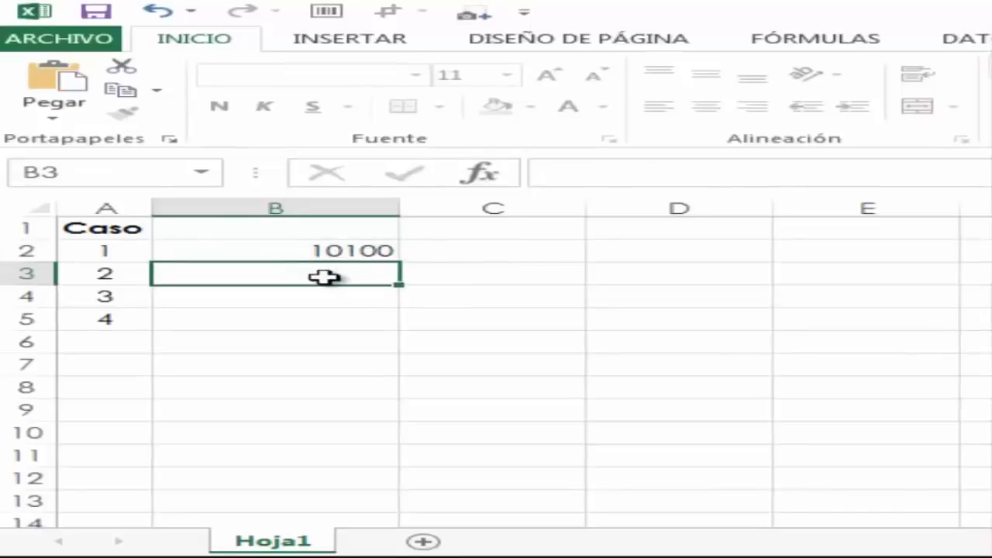
pyautogui.click(350, 250)
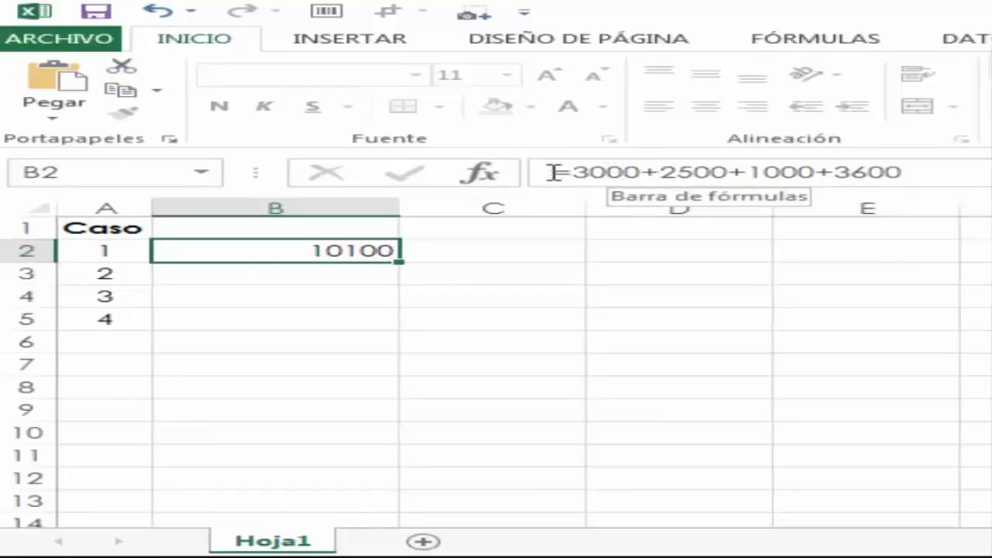
pyautogui.press('Return')
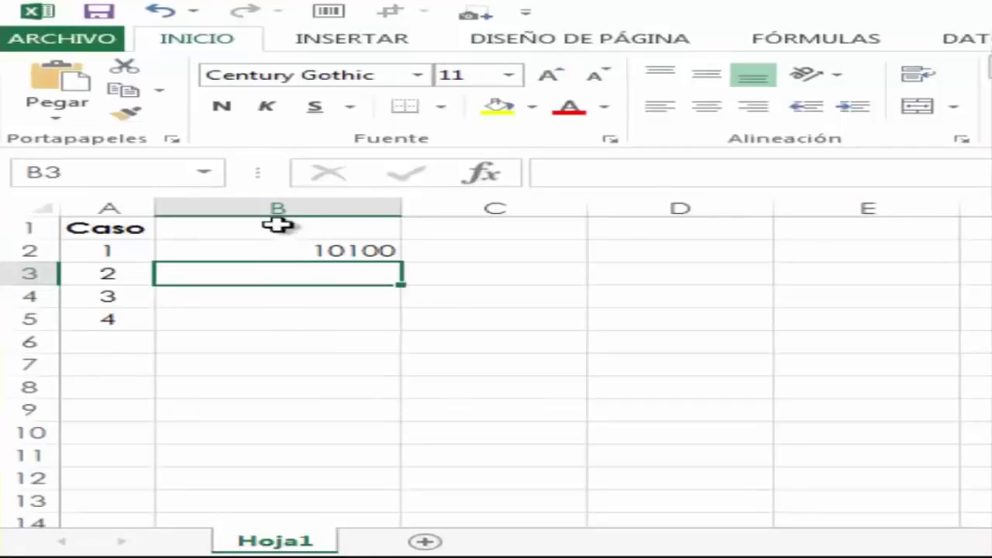
# Step: Enter the formula =B2+3000+1500 in B3 for case 2 and review it
pyautogui.doubleClick(280, 278)
pyautogui.write('=')
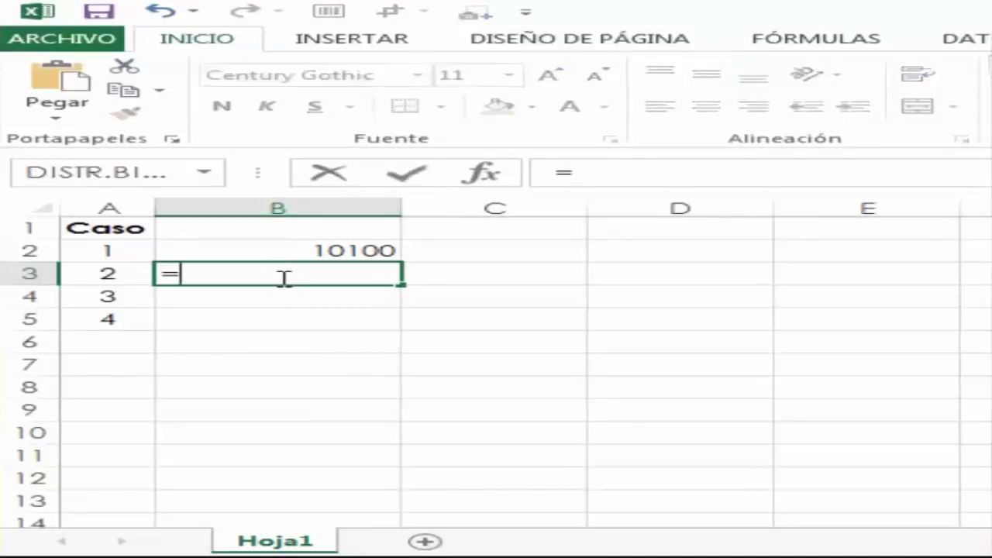
pyautogui.write('b2')
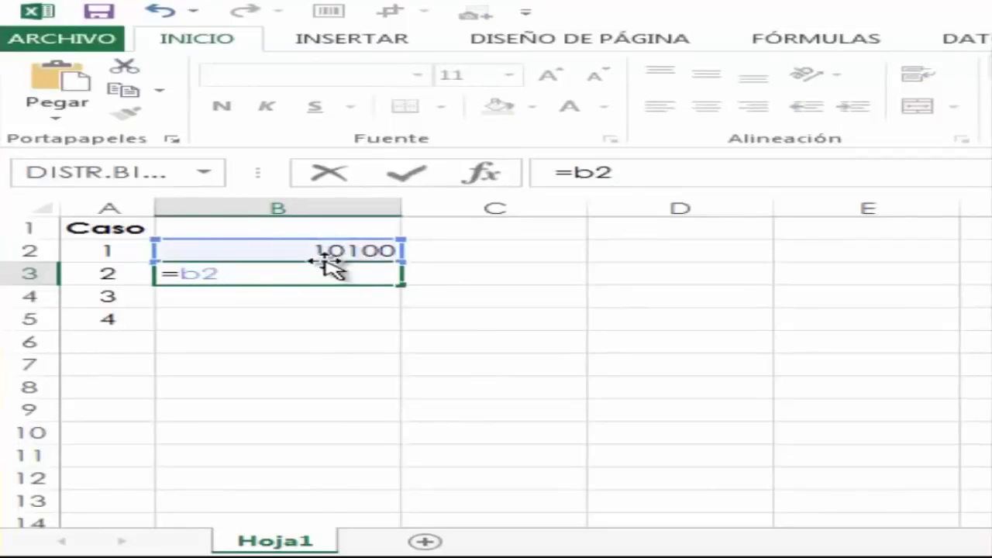
pyautogui.write('+3000')
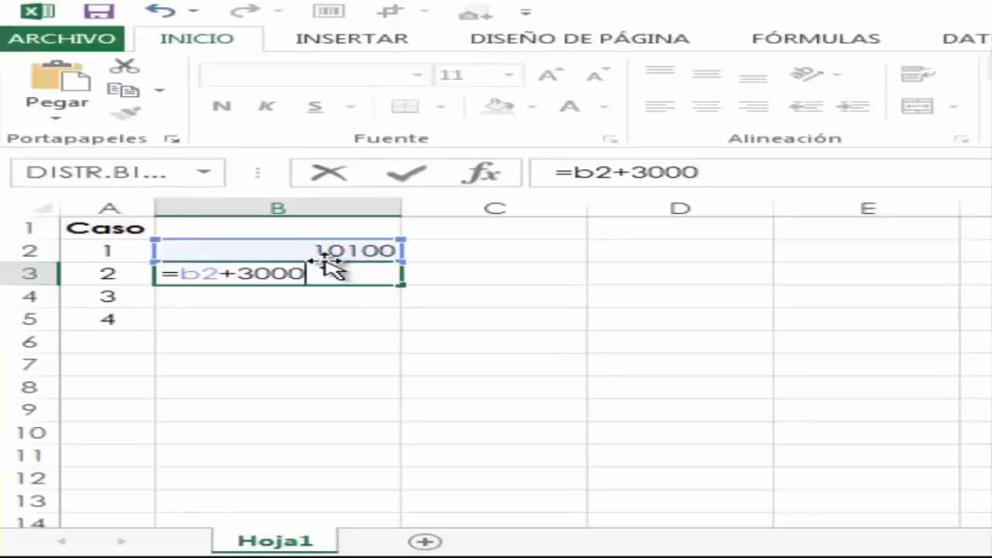
pyautogui.write('+1500')
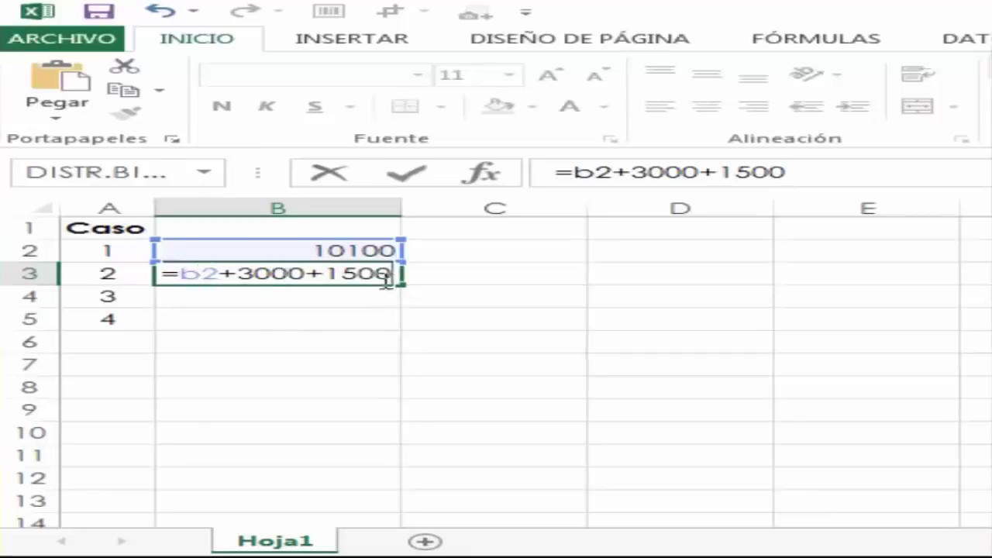
pyautogui.hotkey('ctrl', 'Return')
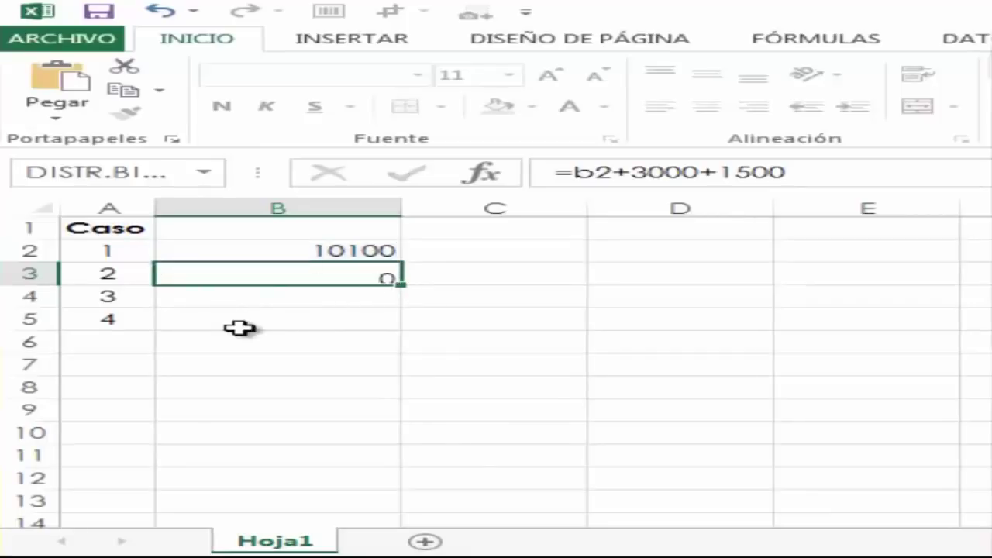
pyautogui.press('Return')
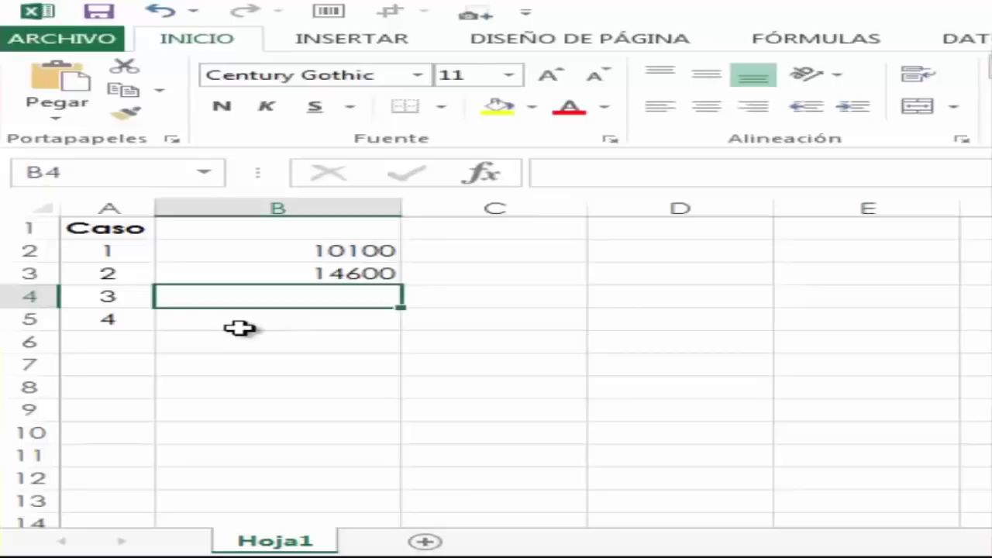
pyautogui.press('Up')
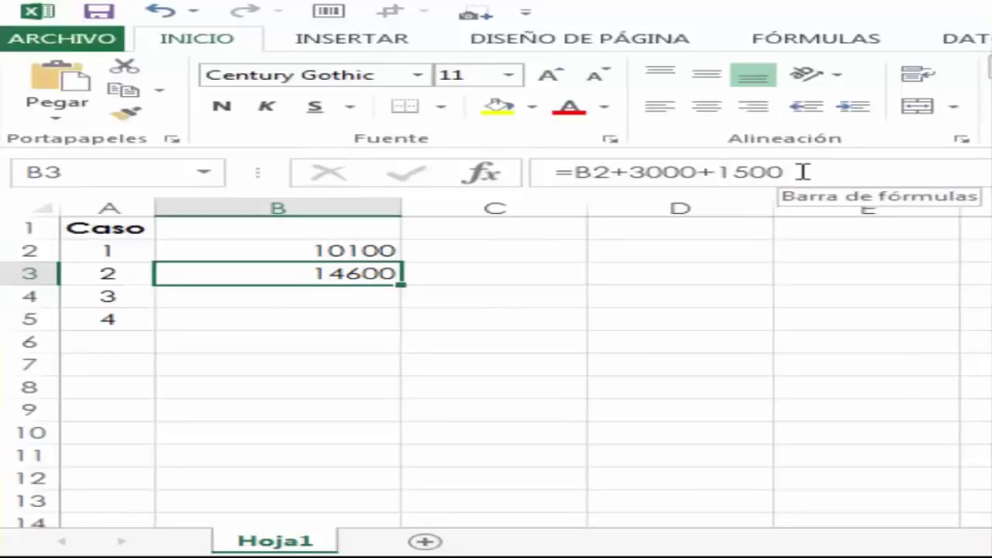
pyautogui.click(265, 301)
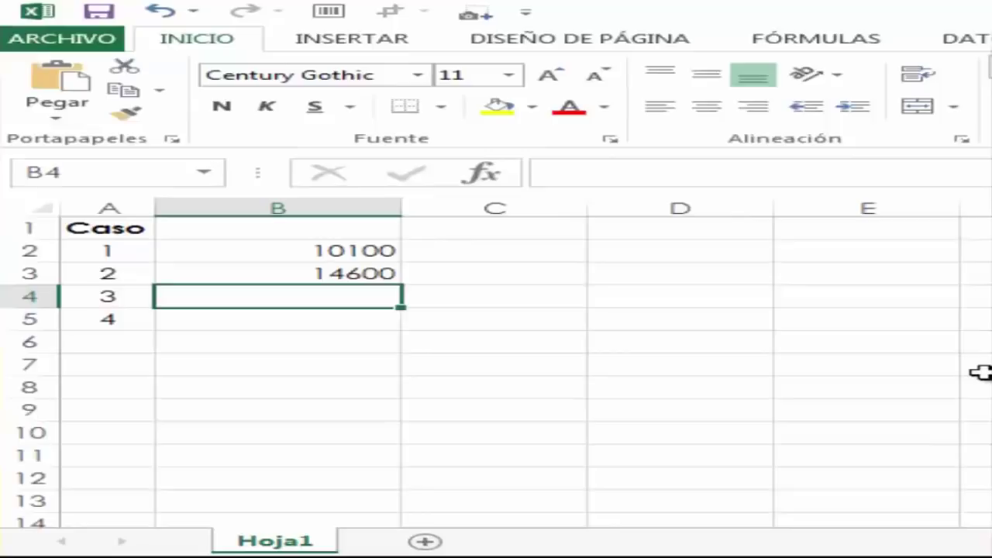
# Step: Enter the value 5000 in cell D2 and 5678 in cell D3
pyautogui.click(719, 260)
pyautogui.doubleClick(721, 262)
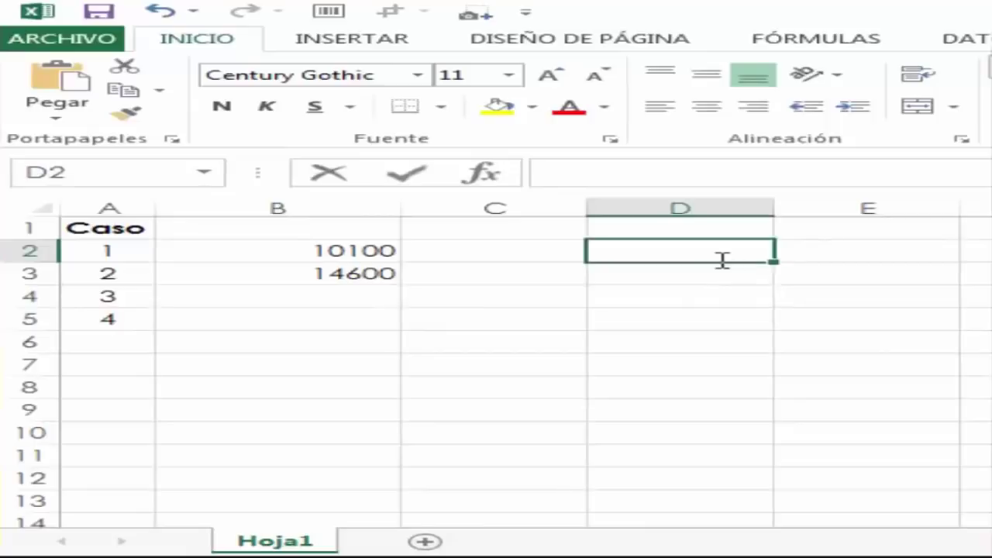
pyautogui.write('5000')
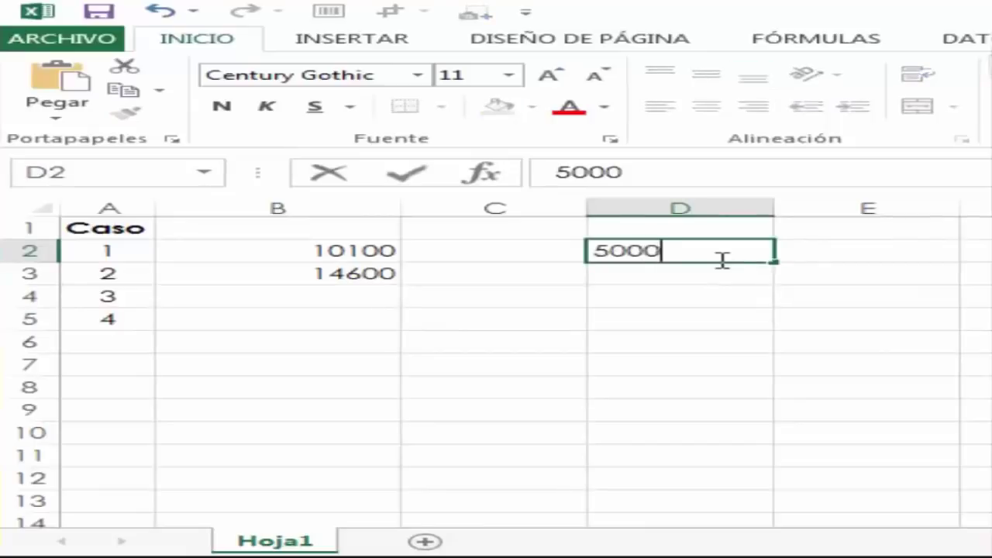
pyautogui.press('Return')
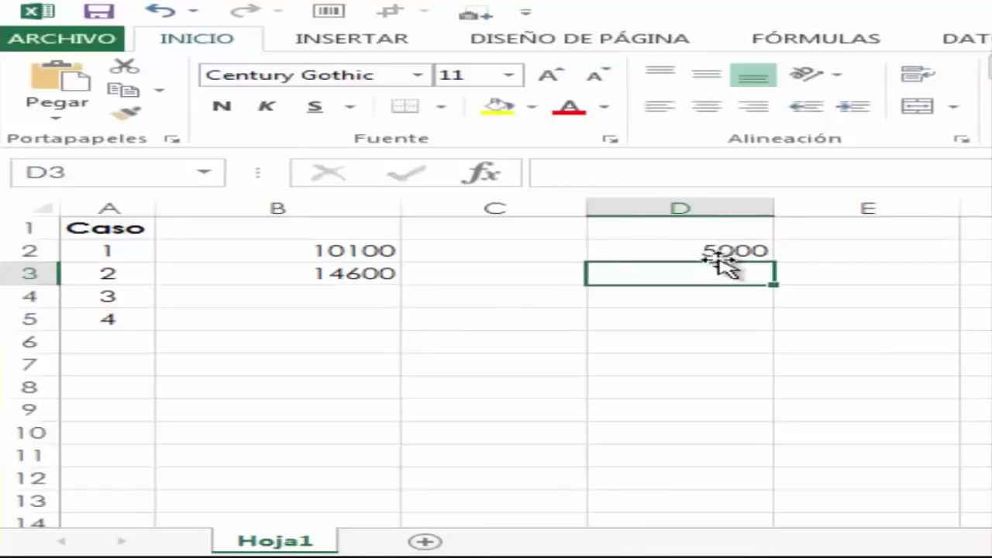
pyautogui.doubleClick(721, 263)
pyautogui.write('5678')
pyautogui.press('Return')
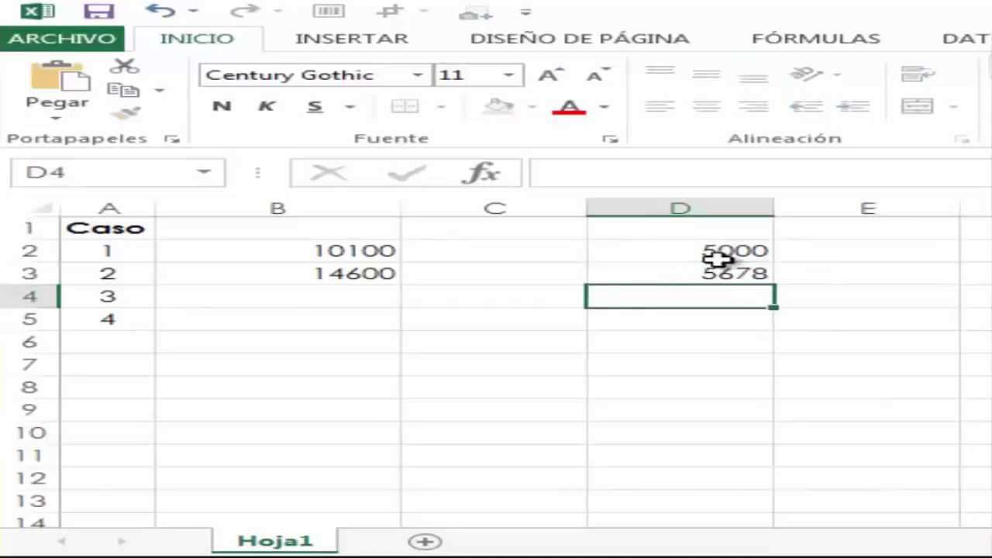
# Step: Enter the value 34573 in cell F2
pyautogui.press('Up')
pyautogui.press('Right')
pyautogui.press('Up')
pyautogui.press('Right')
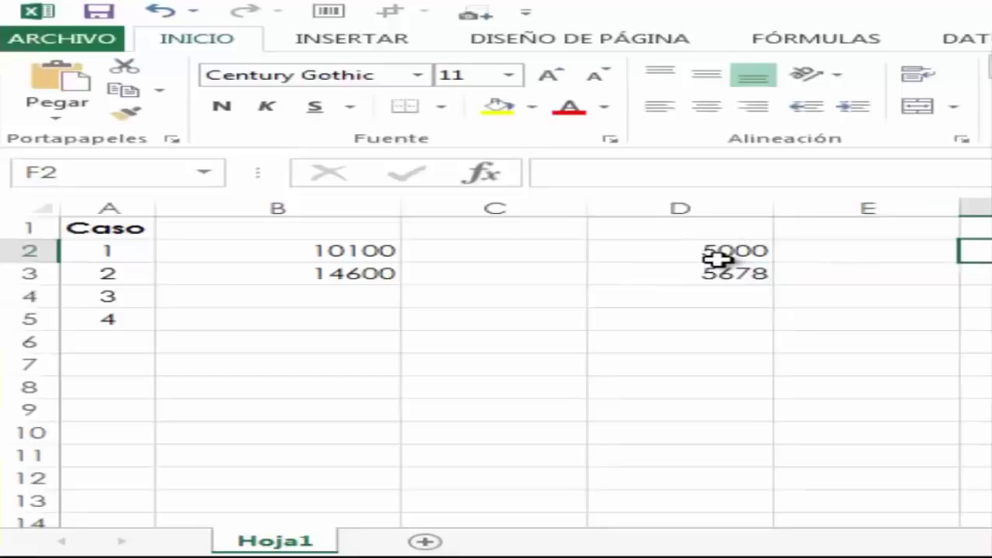
pyautogui.write('345')
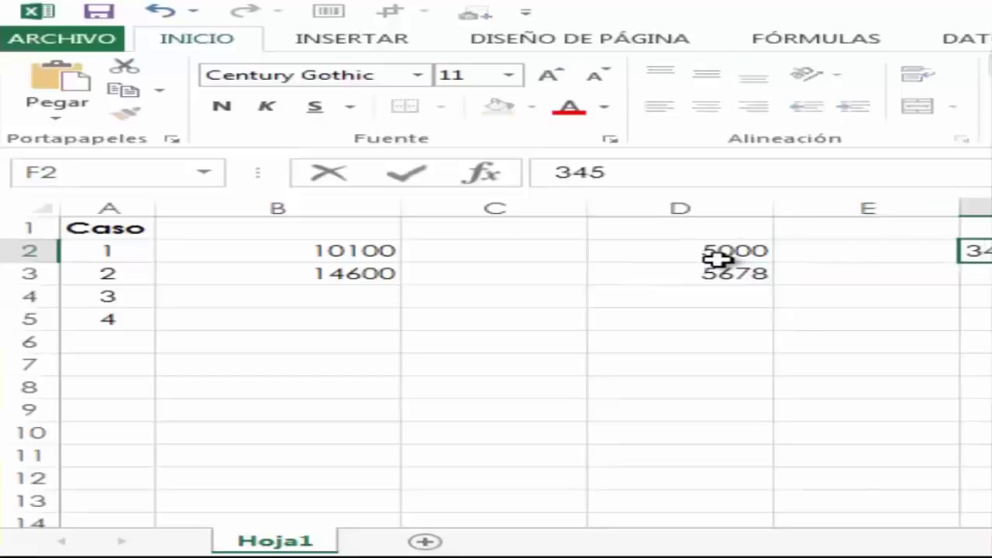
pyautogui.write('73')
pyautogui.press('Return')
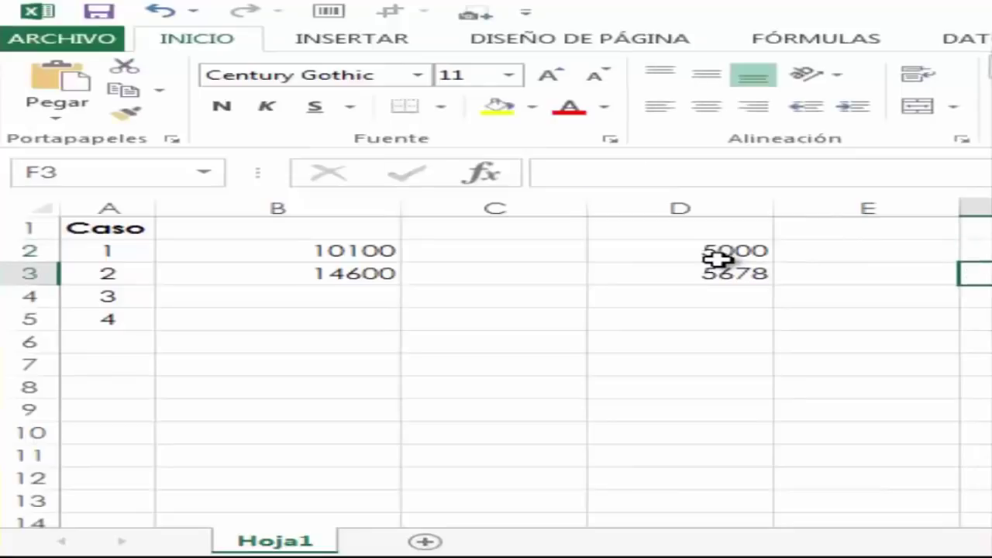
# Step: Review the cells B2, B3, D2, D3 and F2 as the addends for case 3
pyautogui.press('Left')
pyautogui.press('Left')
pyautogui.press('Left')
pyautogui.press('Left')
pyautogui.press('Down')
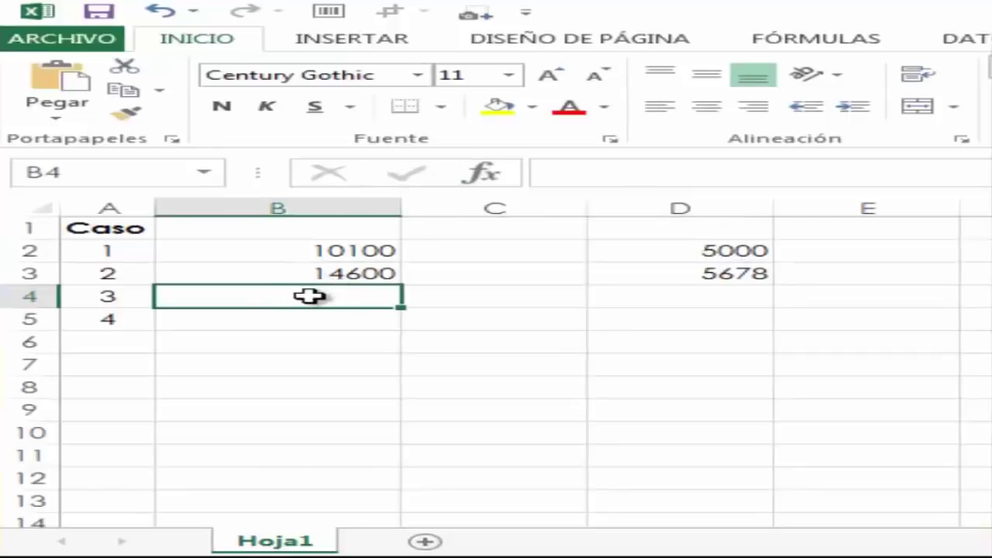
pyautogui.click(337, 252)
pyautogui.click(333, 269)
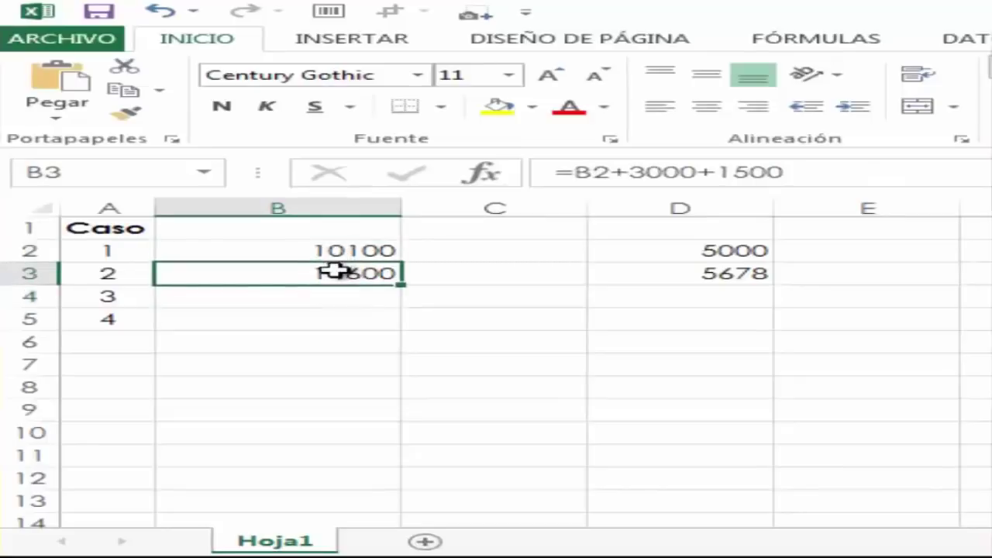
pyautogui.click(736, 251)
pyautogui.click(732, 268)
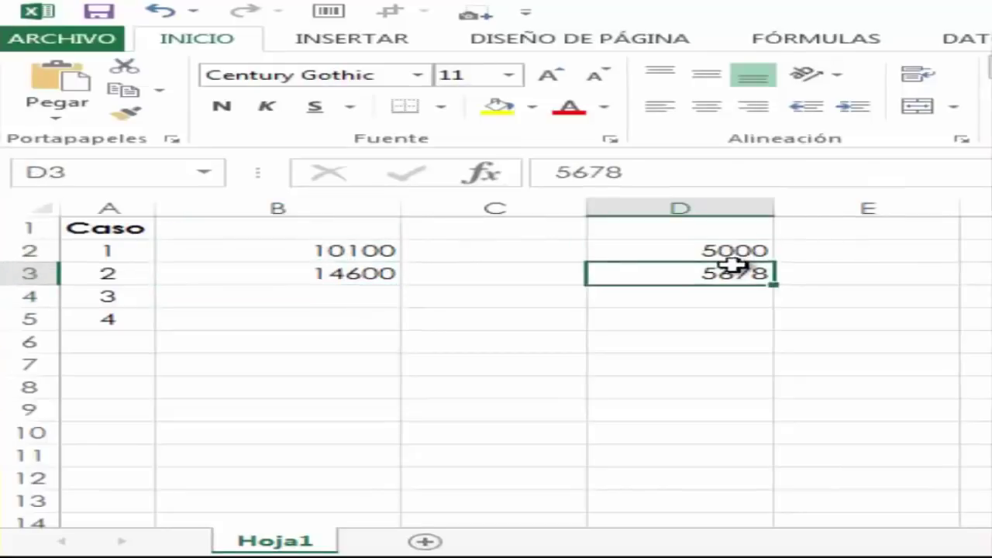
pyautogui.click(982, 252)
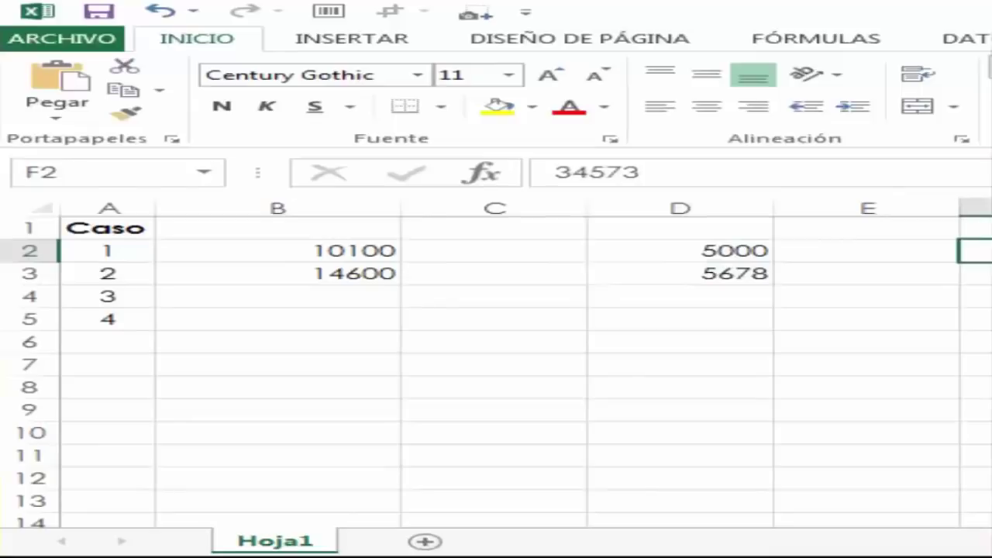
# Step: Enter the formula =B2+B3+D2+D3+F2 in B4 for case 3 and review it
pyautogui.click(341, 308)
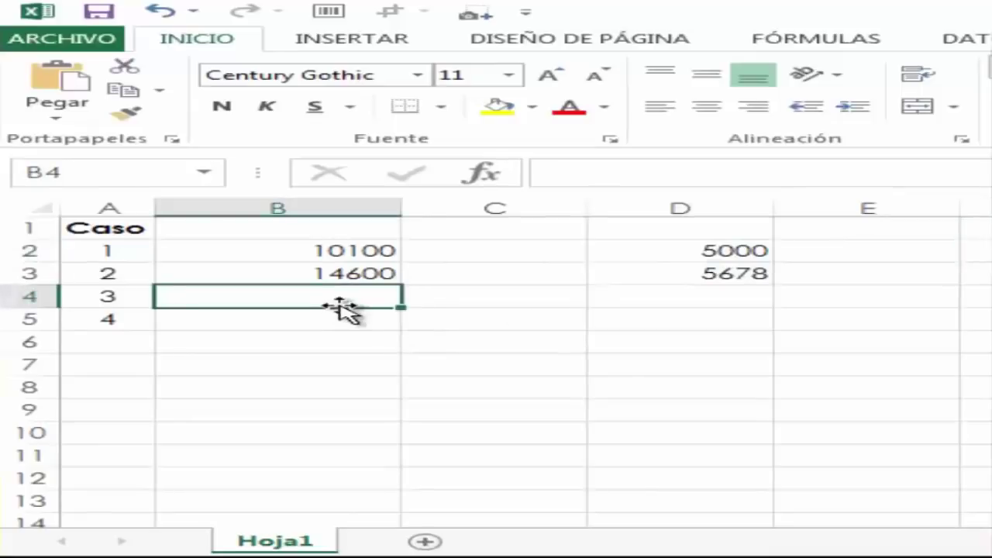
pyautogui.doubleClick(343, 305)
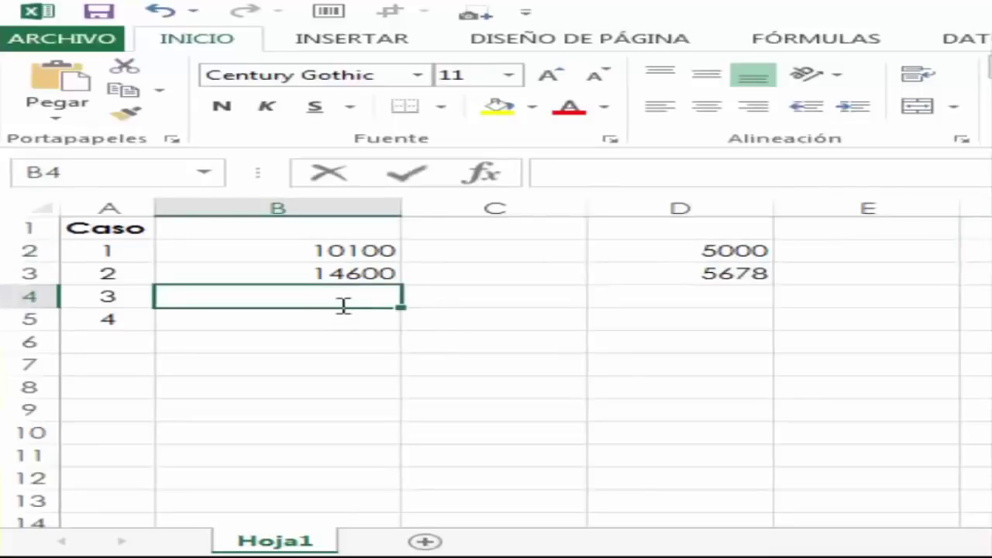
pyautogui.write('=')
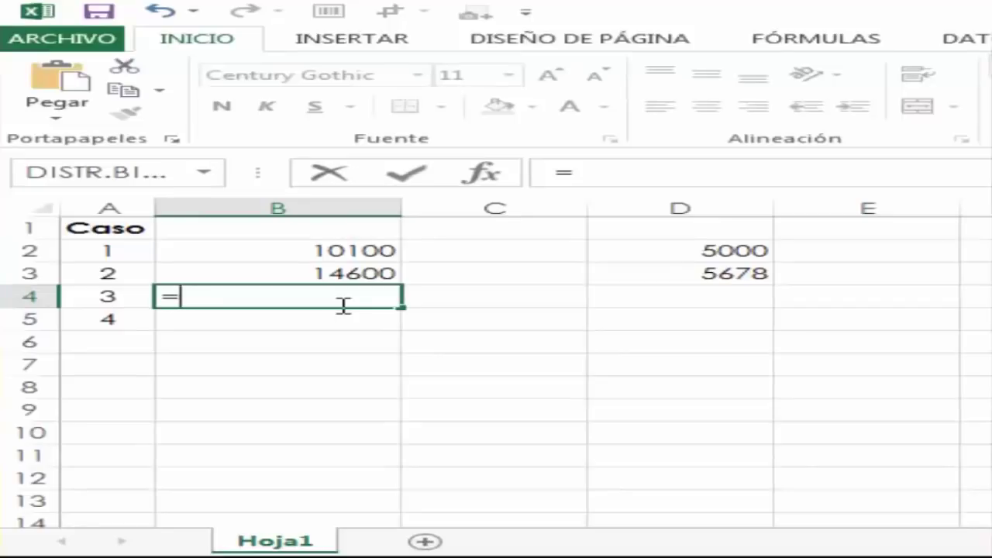
pyautogui.write('b2')
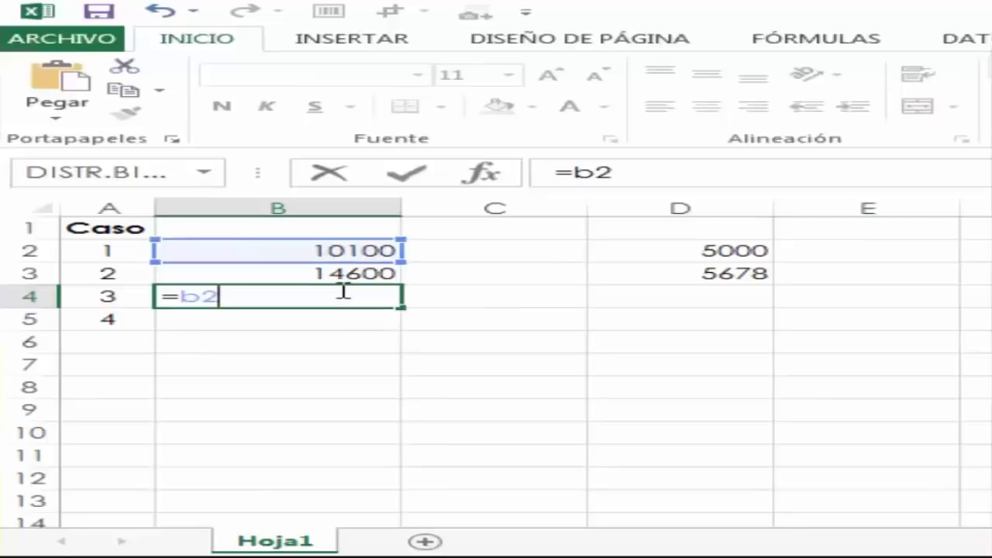
pyautogui.write('+b3')
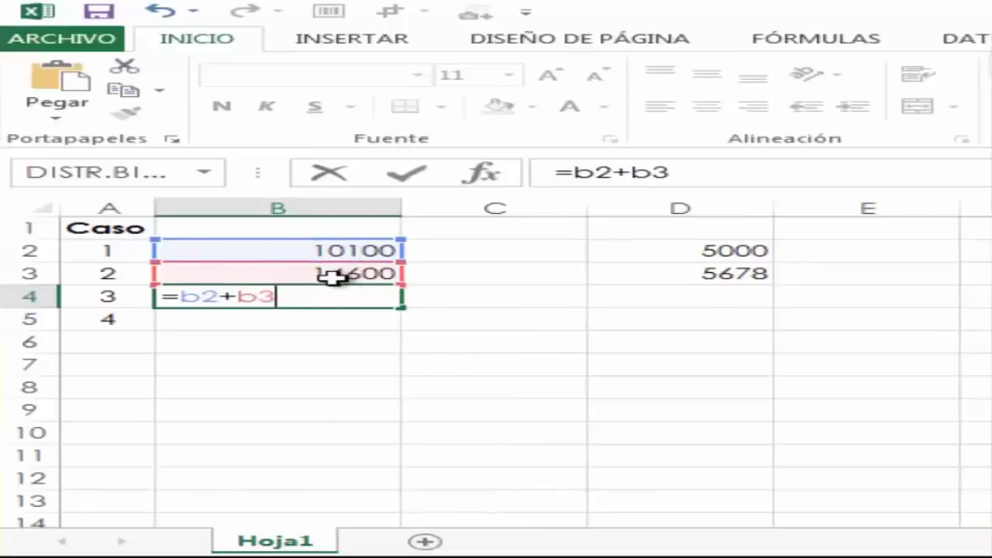
pyautogui.write('+')
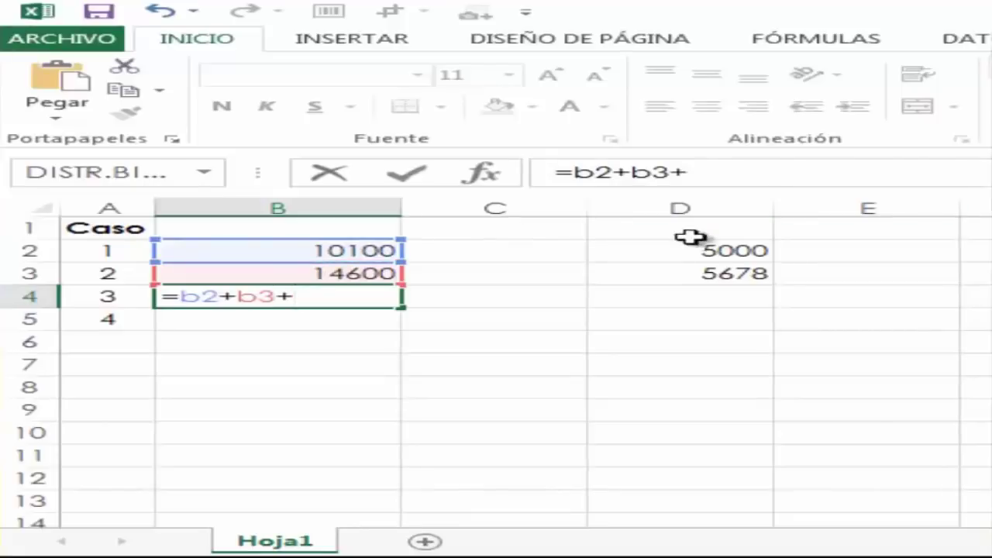
pyautogui.write('d2')
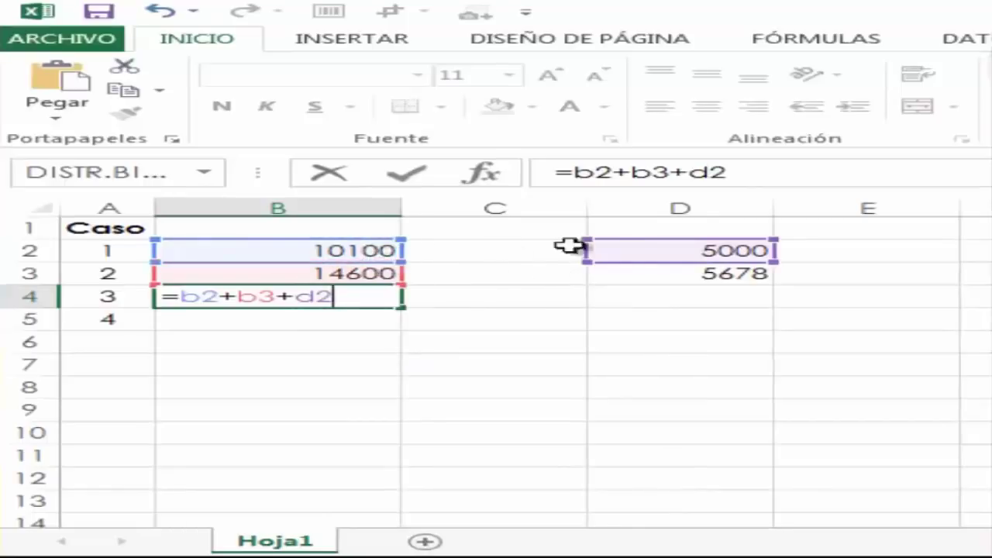
pyautogui.write('+')
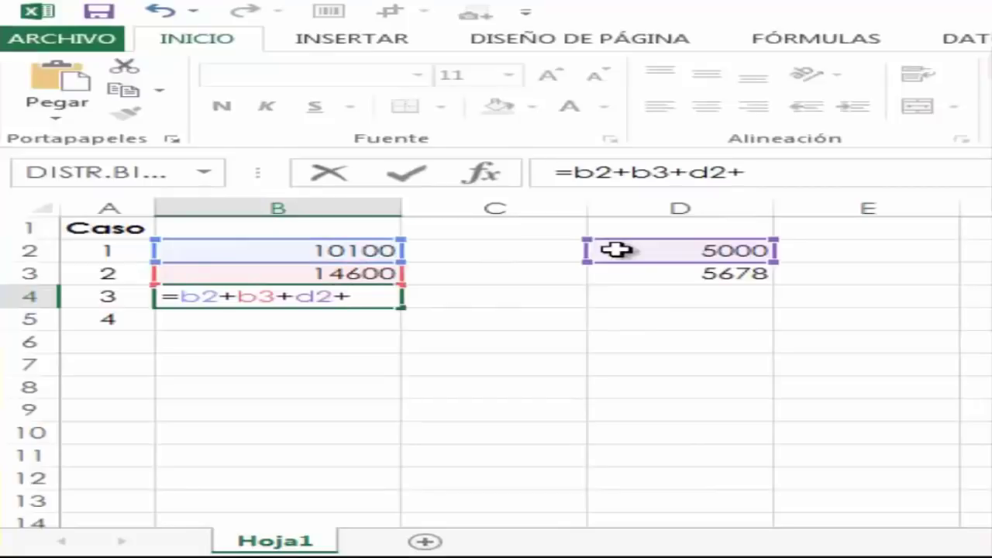
pyautogui.write('d3')
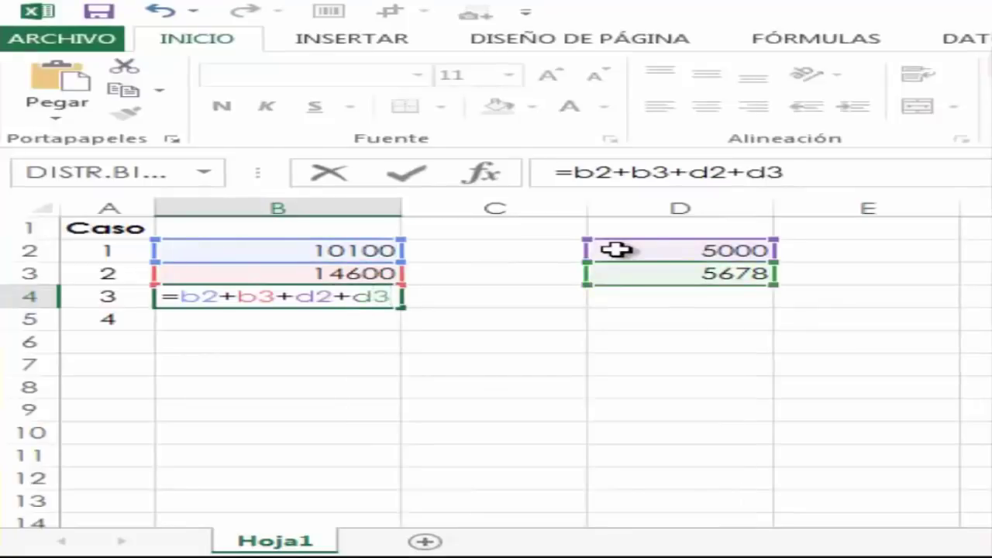
pyautogui.write('+')
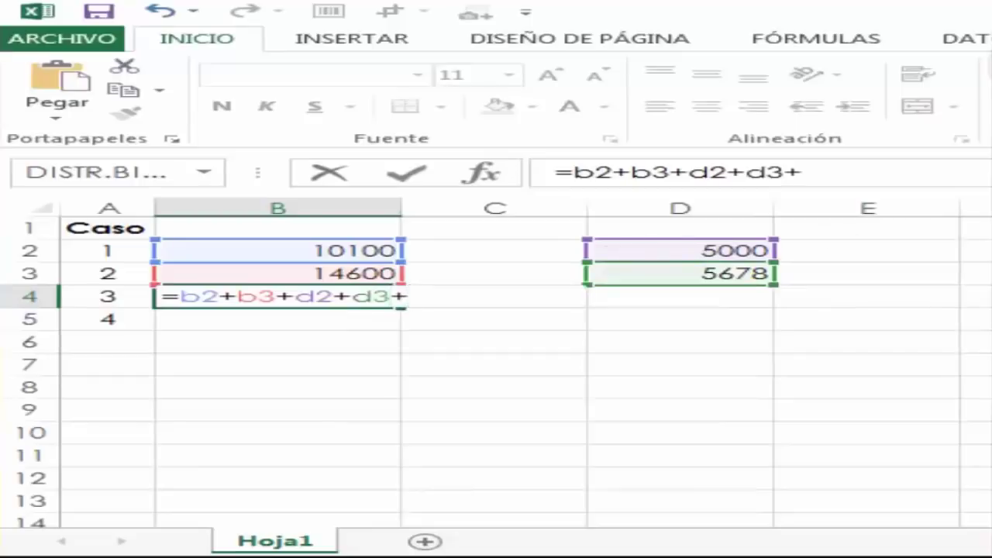
pyautogui.write('f2')
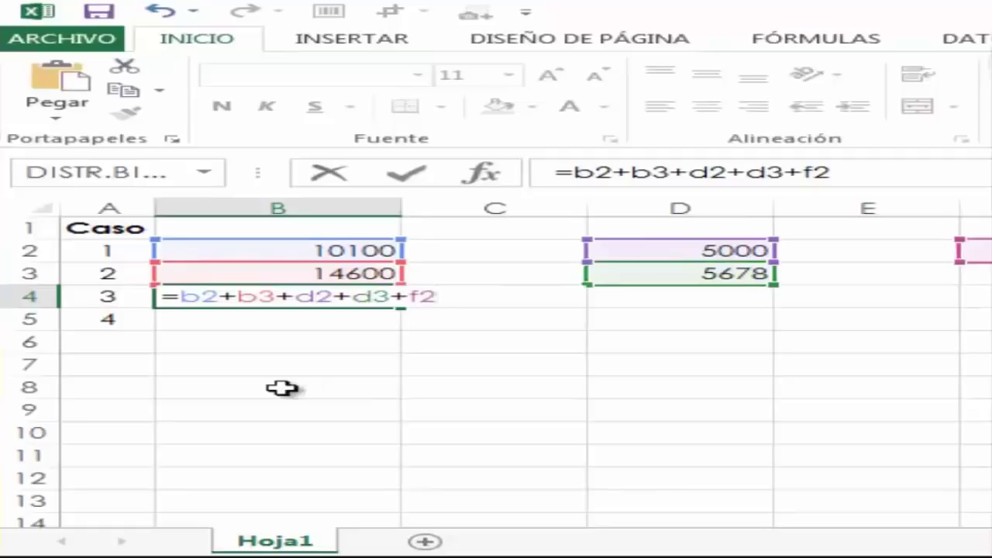
pyautogui.hotkey('ctrl', 'Return')
pyautogui.press('Return')
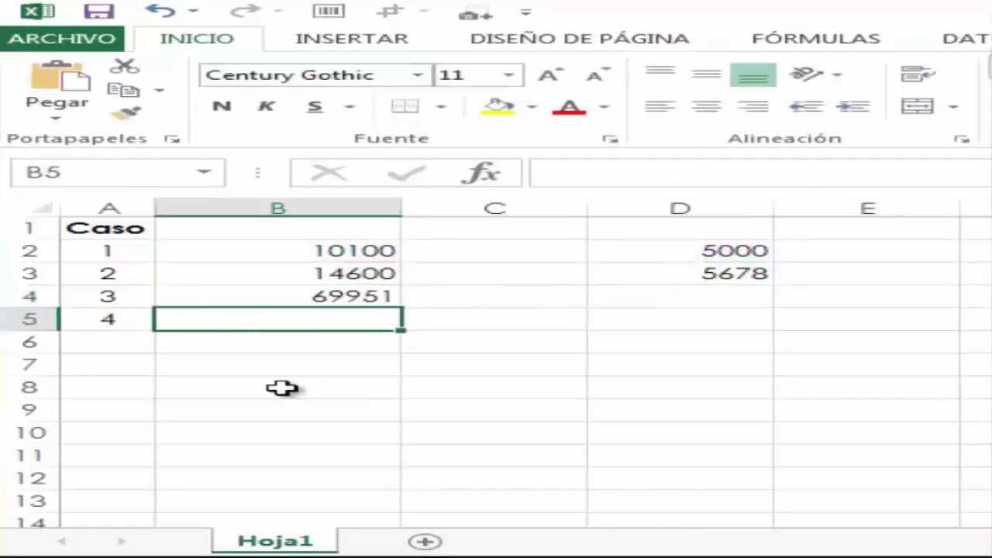
pyautogui.press('Up')
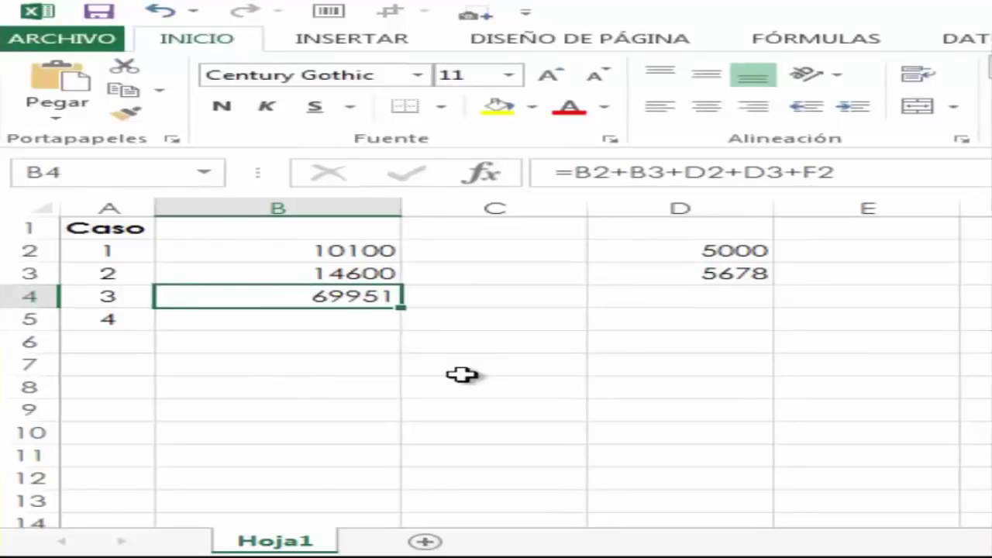
# Step: Review cells B2 to B4 as the addends for case 4 and enter the formula =suma(B2:B4) in B5
pyautogui.click(320, 325)
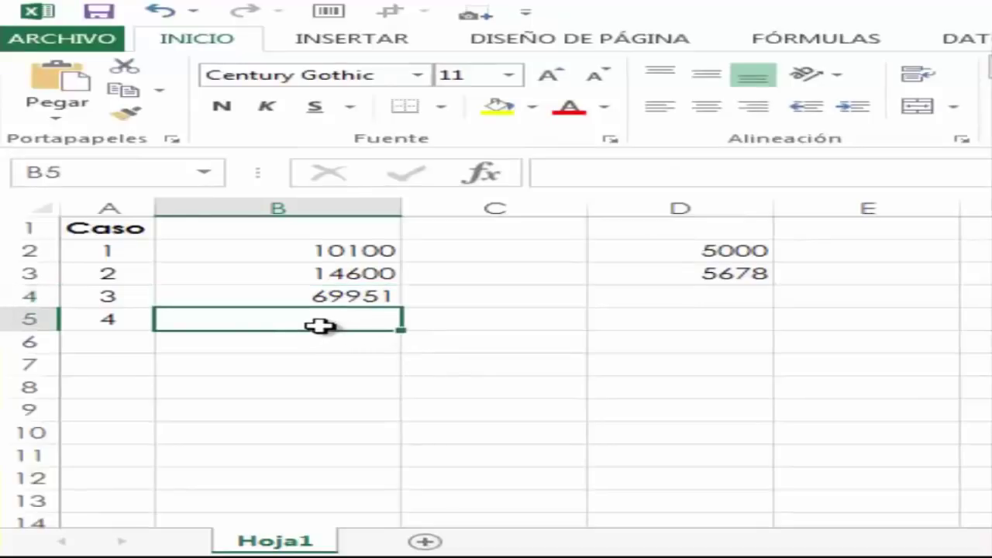
pyautogui.click(328, 254)
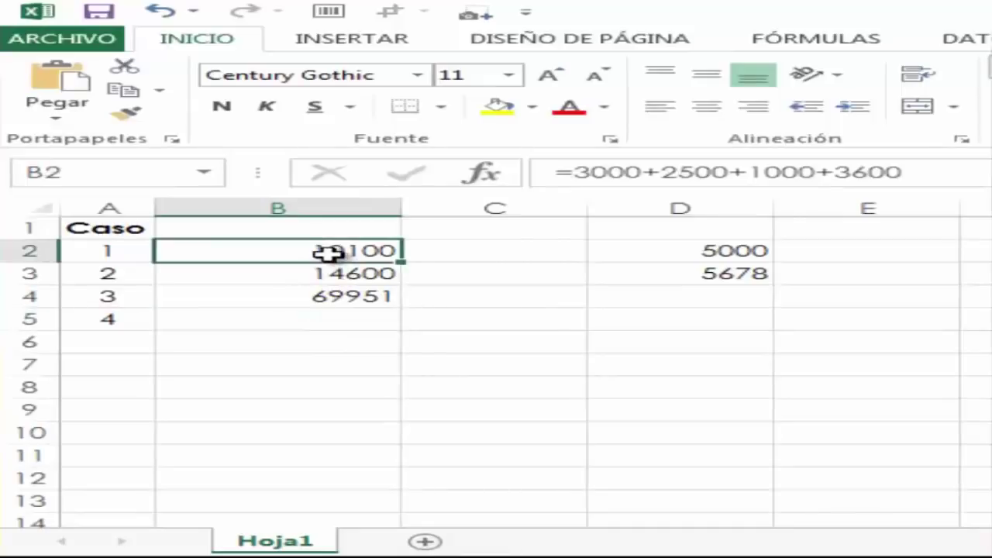
pyautogui.moveTo(328, 255); pyautogui.dragTo(325, 289)
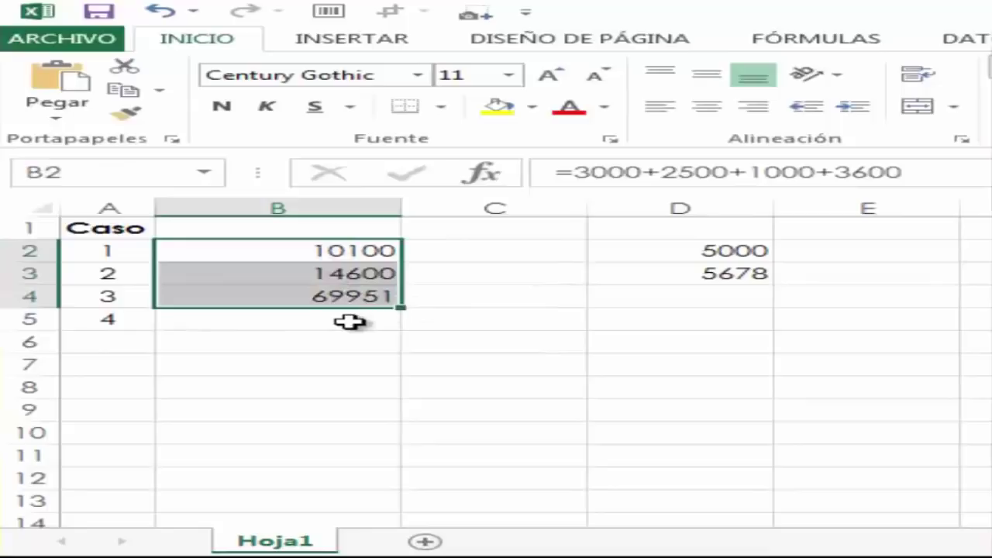
pyautogui.click(349, 321)
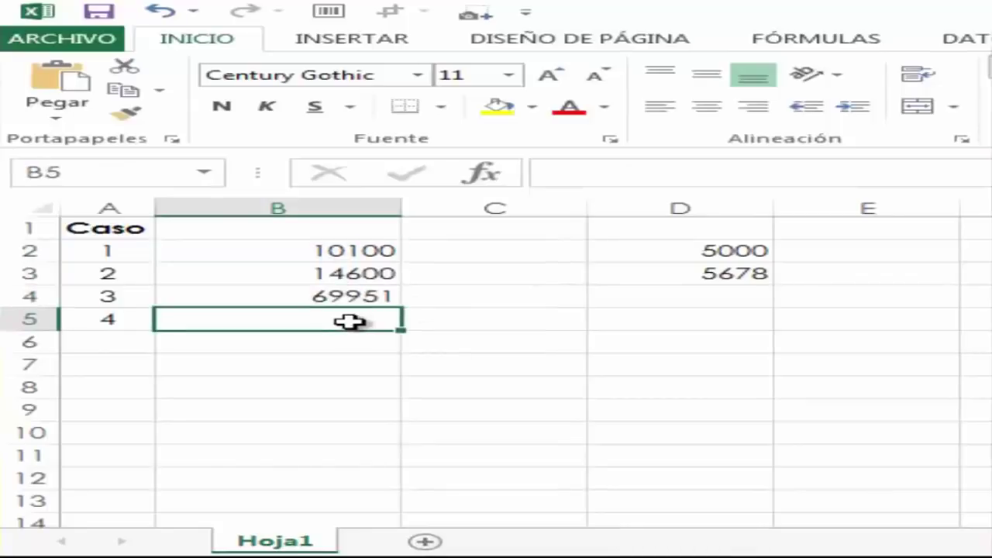
pyautogui.doubleClick(350, 321)
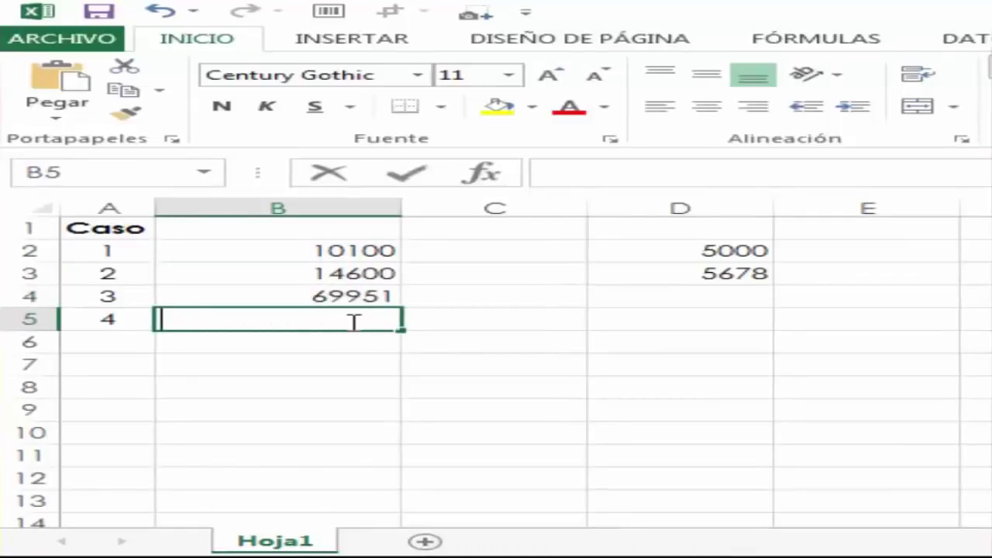
pyautogui.write('=s')
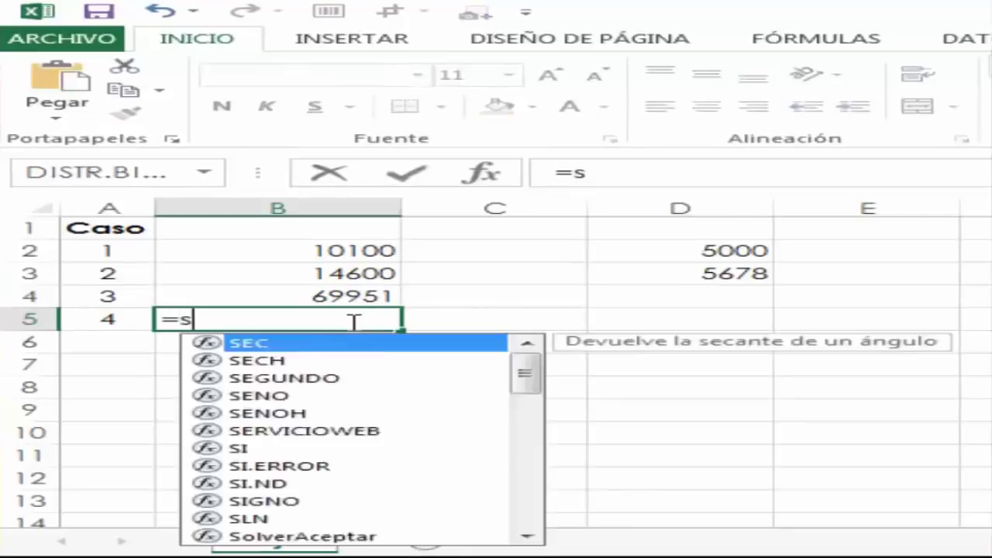
pyautogui.write('uma(')
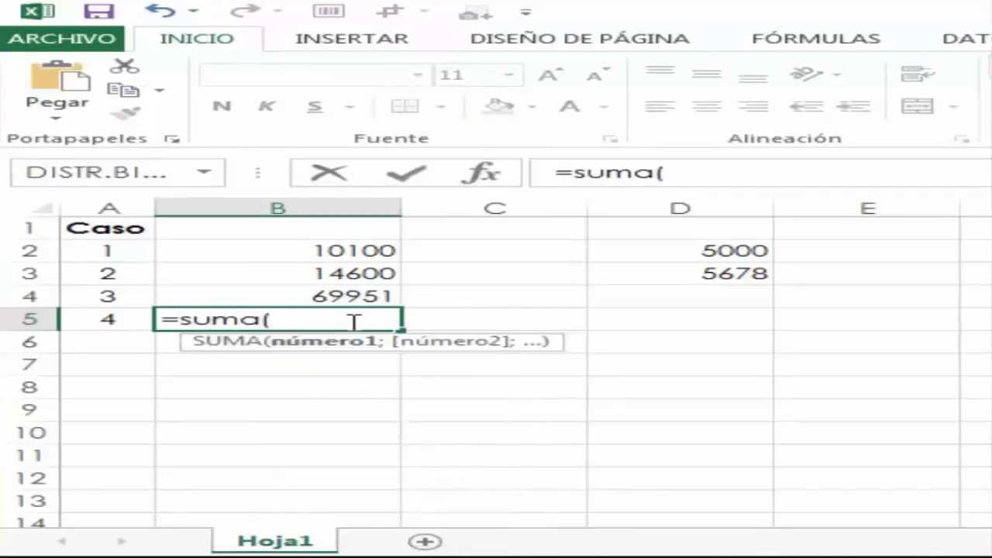
pyautogui.press('BackSpace')
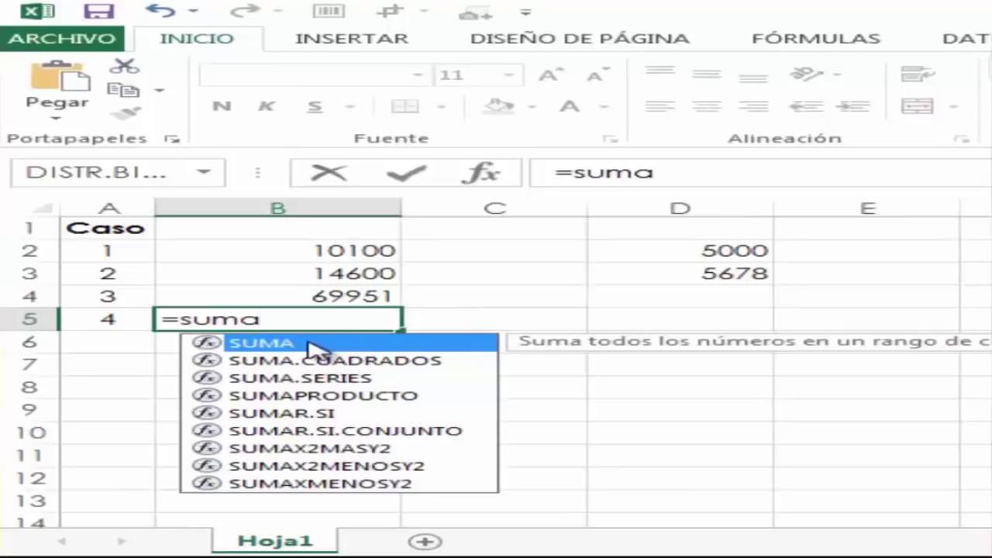
pyautogui.write('(')
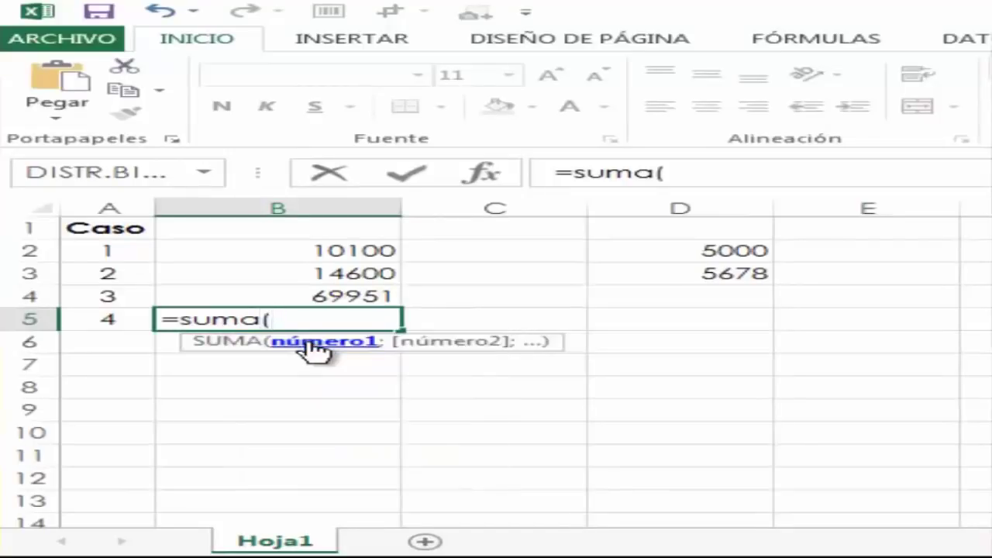
pyautogui.moveTo(310, 302); pyautogui.dragTo(318, 256)
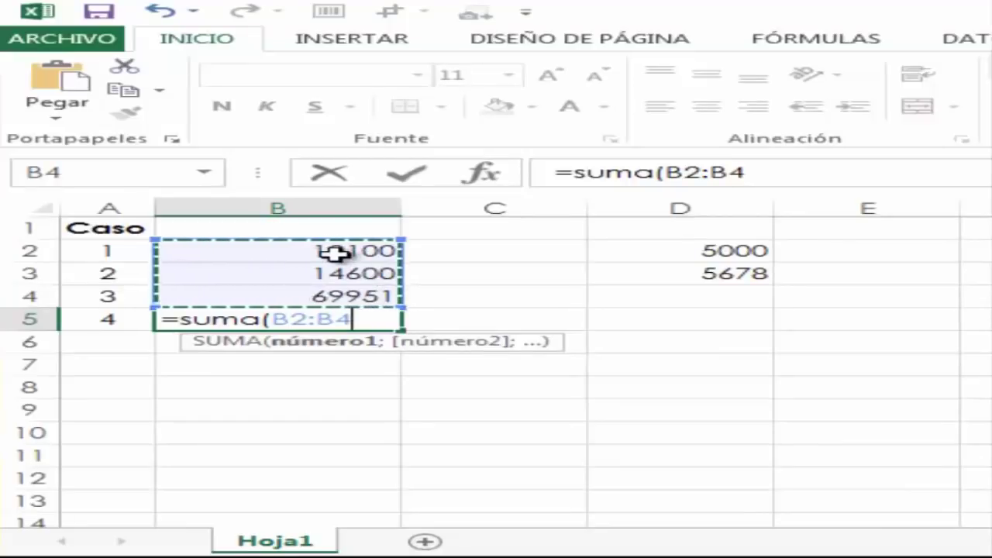
pyautogui.write(')')
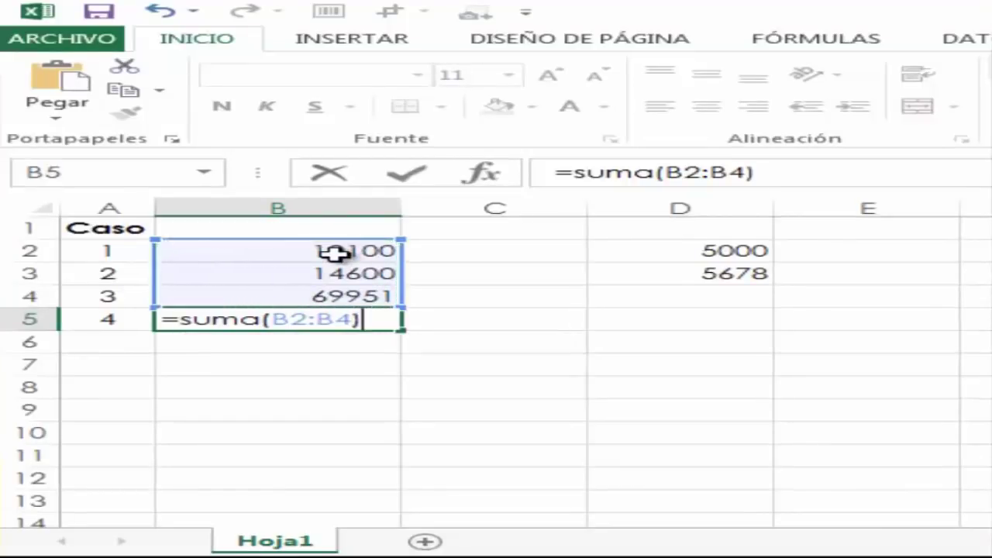
pyautogui.press('Return')
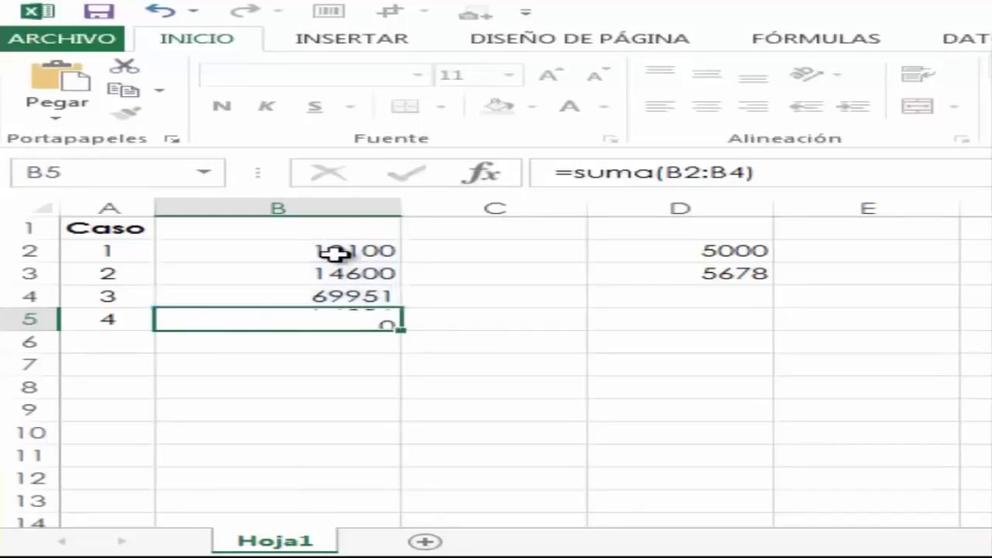
pyautogui.press('Up')
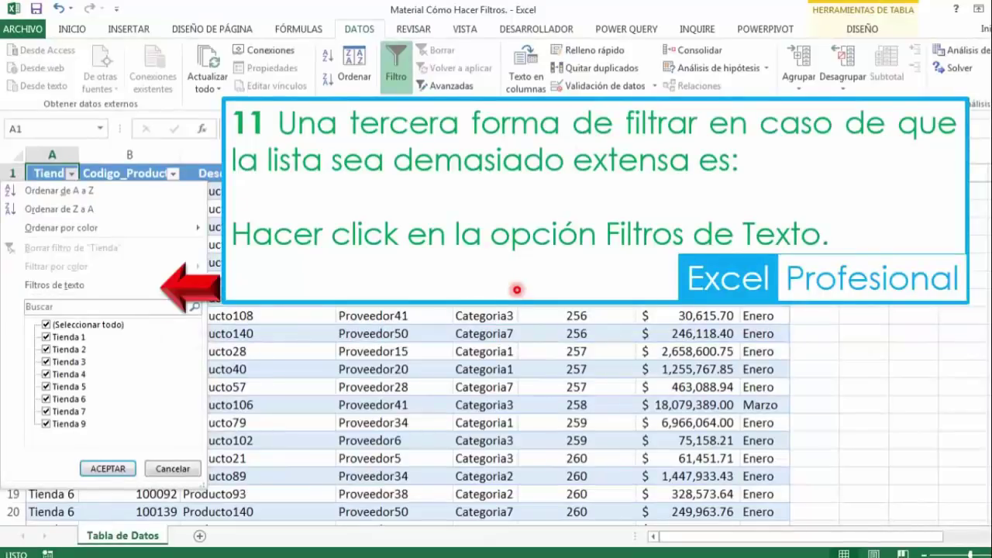
pyautogui.click(516, 290)
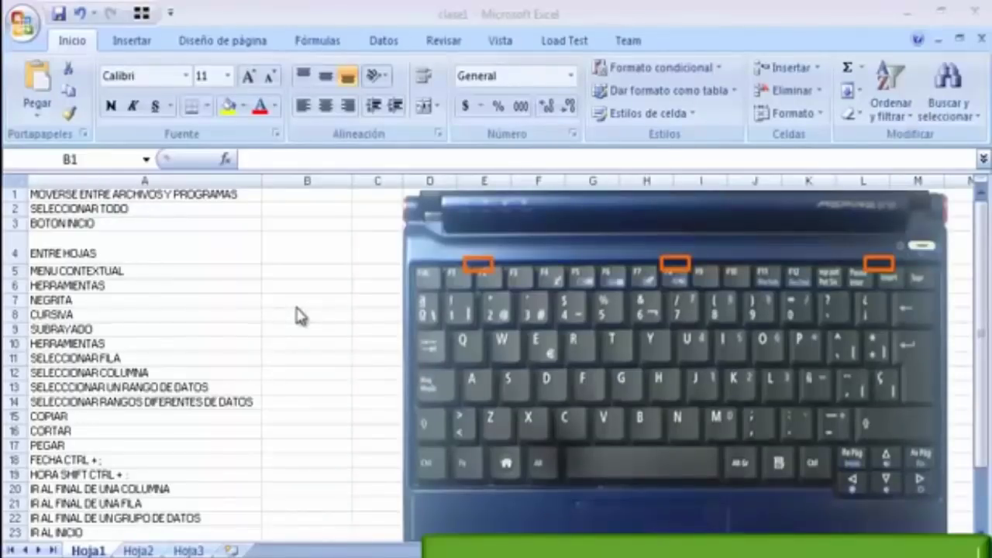
# Step: Examine the list of shortcut topics in column A by extending the selection down from A1, and return to A1
pyautogui.click(304, 245)
pyautogui.press('Left')
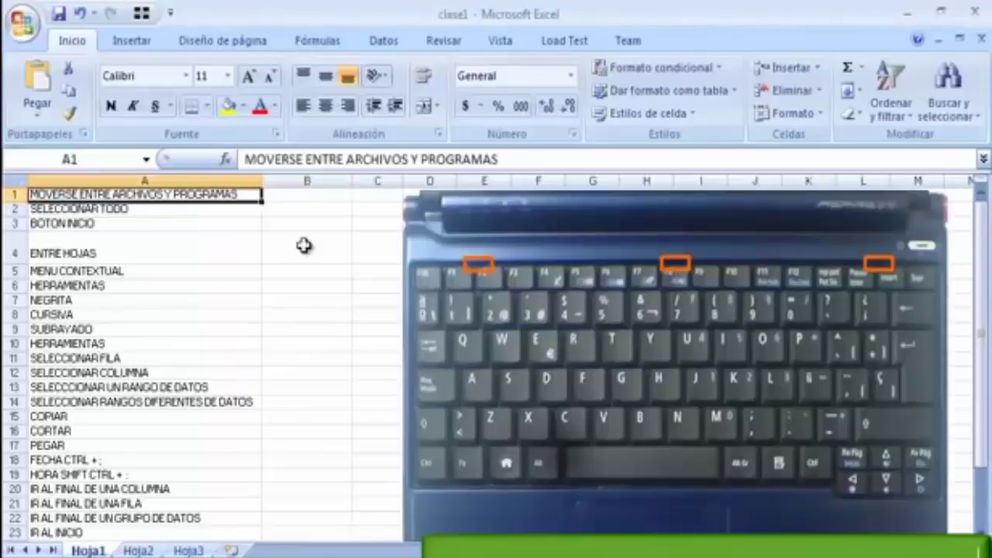
pyautogui.hotkey('shift', 'Down')
pyautogui.hotkey('shift', 'Down')
pyautogui.hotkey('shift', 'Down')
pyautogui.hotkey('shift', 'Down')
pyautogui.hotkey('shift', 'Down')
pyautogui.hotkey('shift', 'Down')
pyautogui.hotkey('shift', 'Down')
pyautogui.hotkey('shift', 'Down')
pyautogui.hotkey('shift', 'Down')
pyautogui.hotkey('shift', 'Down')
pyautogui.hotkey('shift', 'Down')
pyautogui.hotkey('shift', 'Down')
pyautogui.hotkey('shift', 'Down')
pyautogui.hotkey('shift', 'Down')
pyautogui.hotkey('shift', 'Down')
pyautogui.hotkey('shift', 'Down')
pyautogui.hotkey('shift', 'Down')
pyautogui.hotkey('shift', 'Down')
pyautogui.hotkey('shift', 'Down')
pyautogui.hotkey('shift', 'Down')
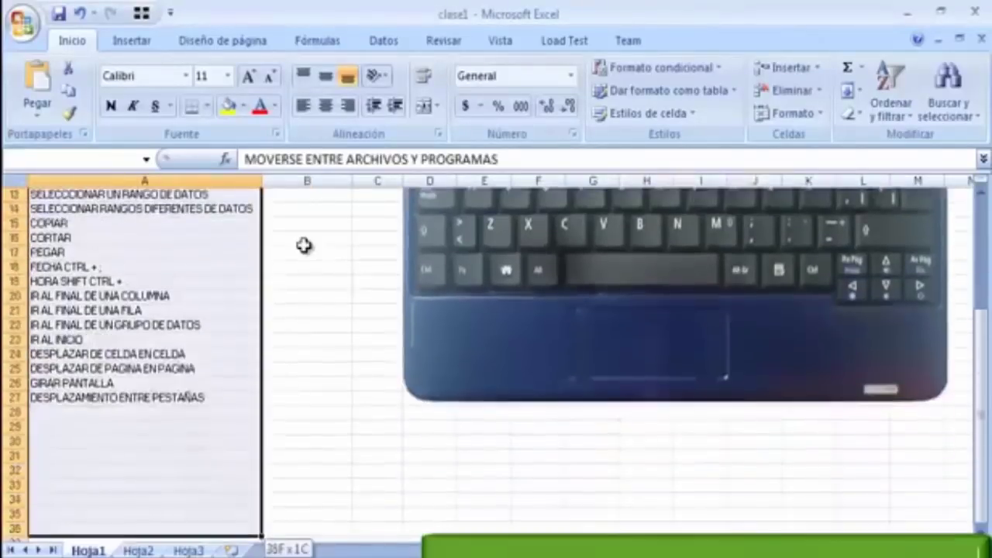
pyautogui.hotkey('ctrl', 'Home')
pyautogui.hotkey('shift', 'Down')
pyautogui.hotkey('shift', 'Down')
pyautogui.hotkey('shift', 'Down')
pyautogui.hotkey('shift', 'Down')
pyautogui.hotkey('shift', 'Down')
pyautogui.hotkey('shift', 'Down')
pyautogui.hotkey('shift', 'Down')
pyautogui.hotkey('shift', 'Down')
pyautogui.hotkey('shift', 'Down')
pyautogui.hotkey('shift', 'Down')
pyautogui.hotkey('shift', 'Down')
pyautogui.hotkey('shift', 'Down')
pyautogui.hotkey('shift', 'Down')
pyautogui.hotkey('shift', 'Down')
pyautogui.hotkey('shift', 'Down')
pyautogui.hotkey('shift', 'Down')
pyautogui.hotkey('shift', 'Down')
pyautogui.hotkey('shift', 'Down')
pyautogui.hotkey('shift', 'Down')
pyautogui.hotkey('shift', 'Down')
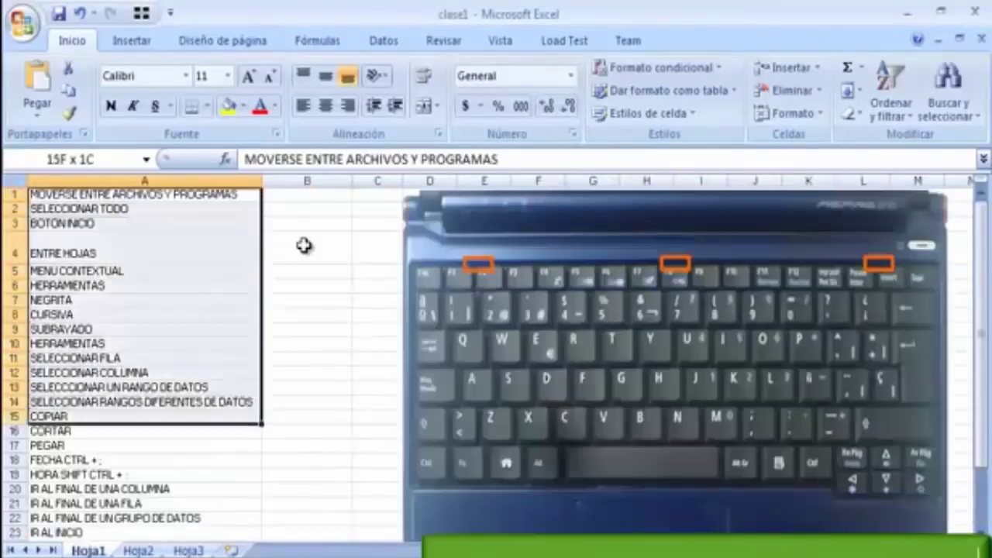
pyautogui.hotkey('shift', 'Down')
pyautogui.hotkey('ctrl', 'Home')
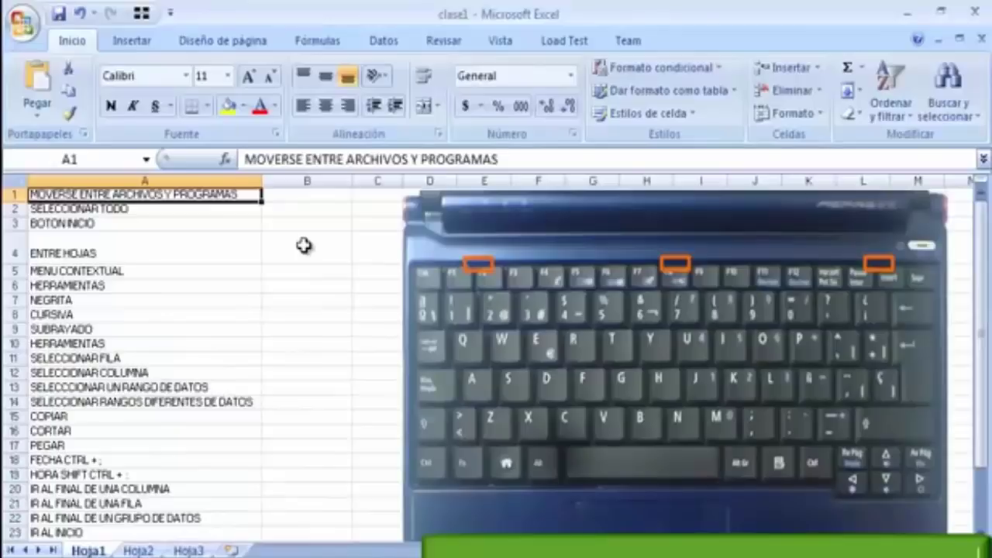
# Step: Select cell B1, cycle through the open programs and switch to the Chrome window with the Google image result
pyautogui.press('Right')
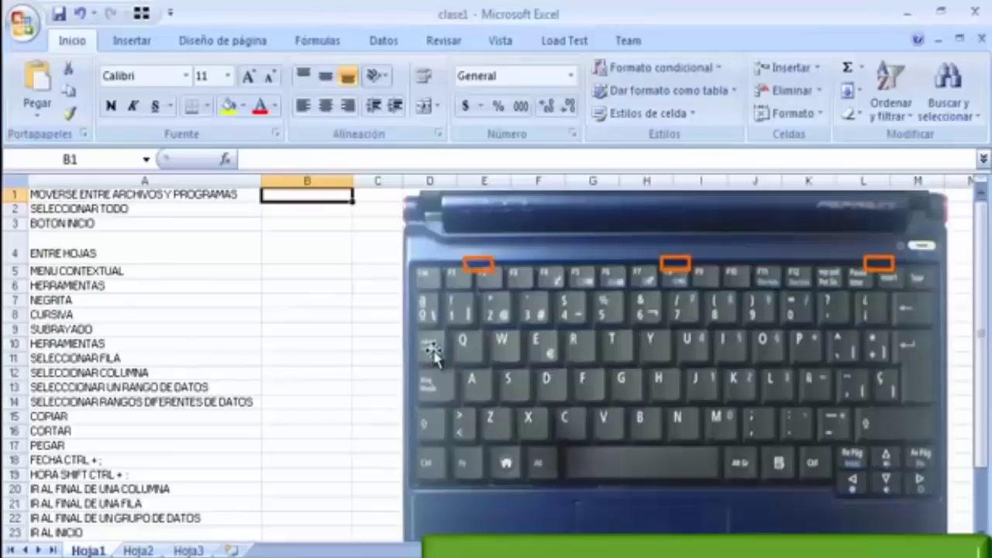
pyautogui.hotkey('alt', 'Tab')
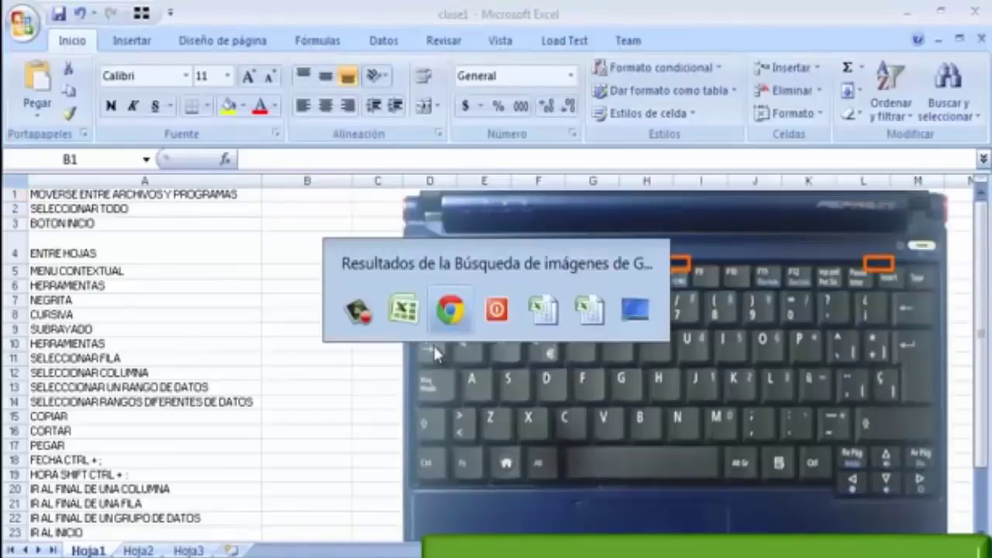
pyautogui.press('Tab')
pyautogui.press('Tab')
pyautogui.press('Tab')
pyautogui.press('Tab')
pyautogui.press('Tab')
pyautogui.press('Tab')
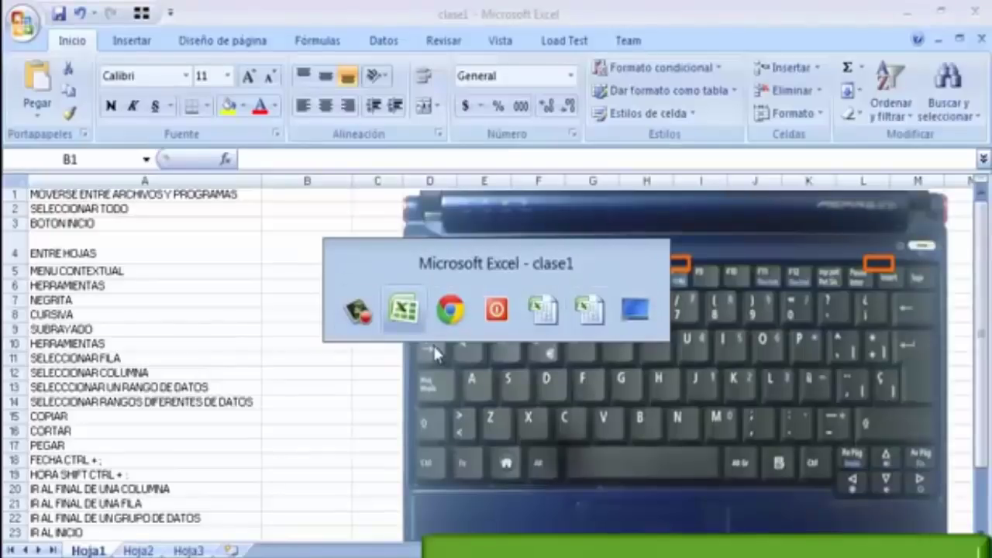
pyautogui.press('Tab')
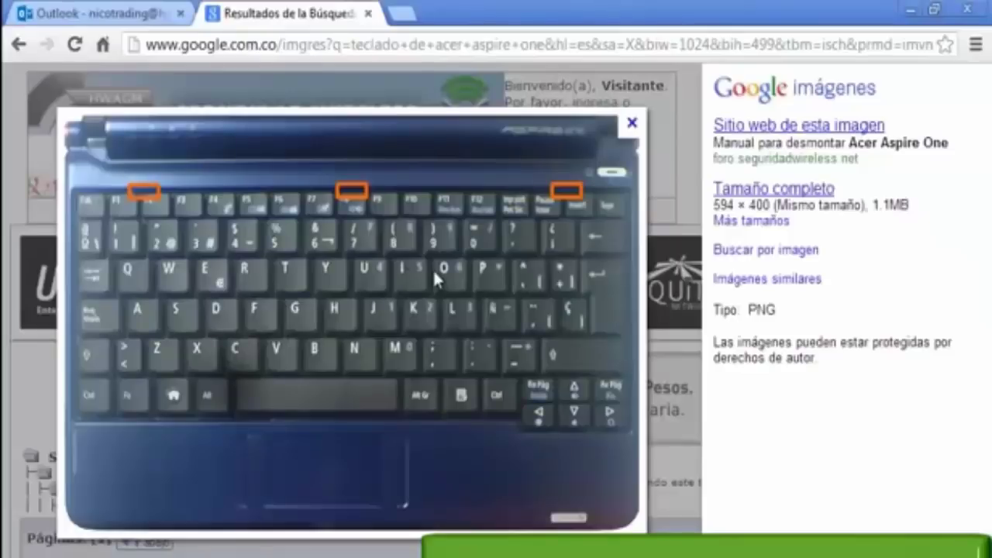
# Step: Switch to the Excel workbook Opciones a fabricar Muebles en cartón. (2)
pyautogui.hotkey('alt', 'Tab')
pyautogui.press('Tab')
pyautogui.press('Tab')
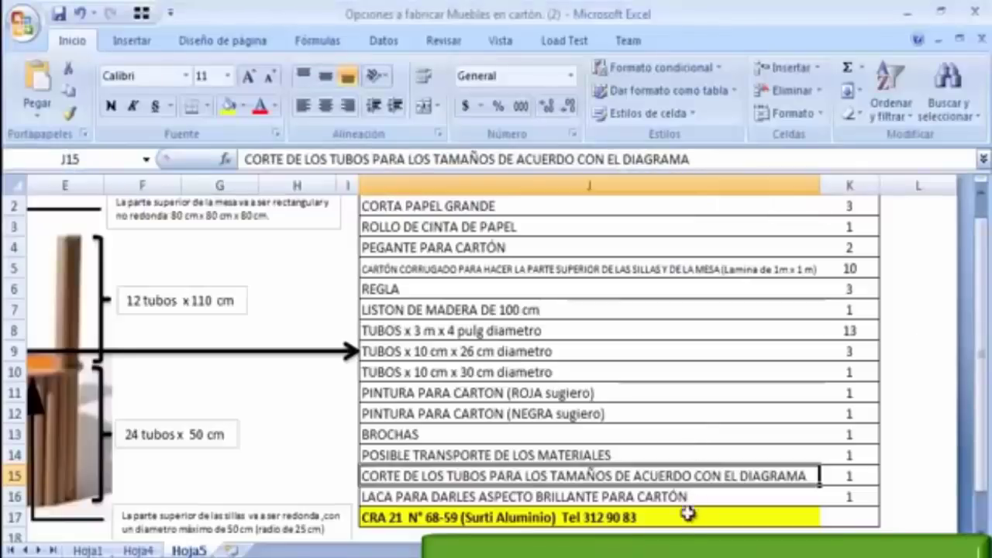
# Step: Switch back to the clase1 workbook and enter ALT + TAB in cell B1
pyautogui.hotkey('alt', 'Tab')
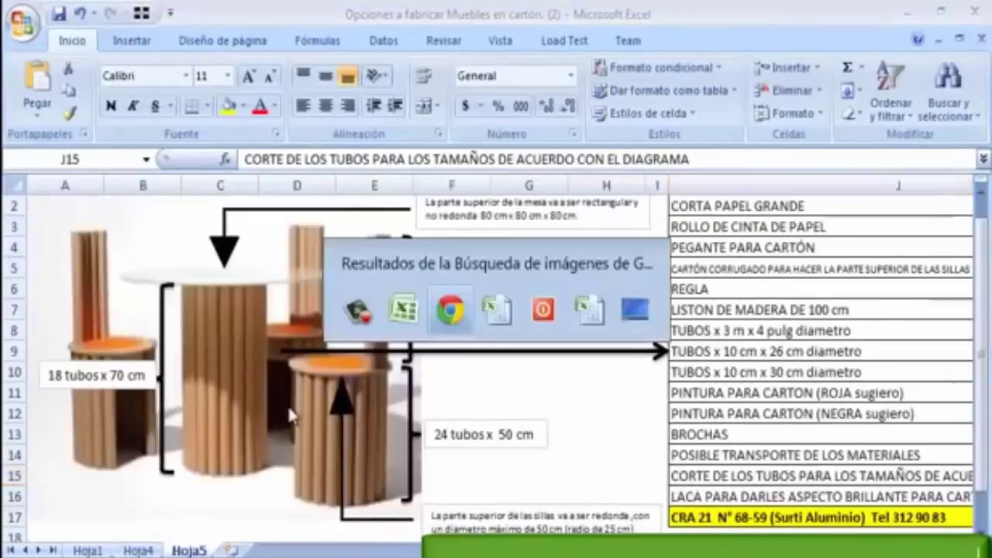
pyautogui.press('Tab')
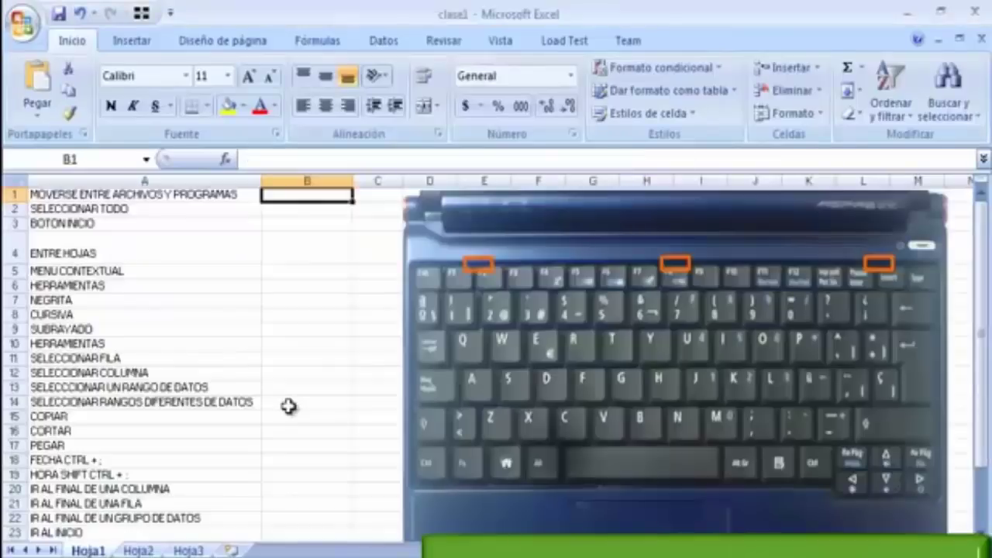
pyautogui.write('ALT + TAB')
pyautogui.press('Return')
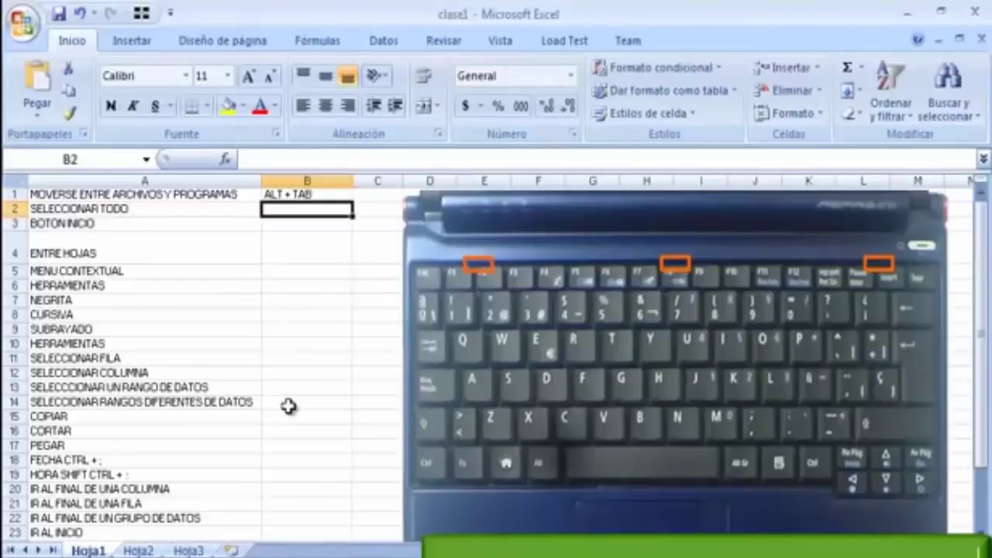
# Step: Go through the column A entries from SELECCIONAR TODO downward and return to the start of the sheet
pyautogui.click(87, 207)
pyautogui.press('Down')
pyautogui.press('Down')
pyautogui.press('Down')
pyautogui.press('Down')
pyautogui.press('Down')
pyautogui.press('Down')
pyautogui.press('Down')
pyautogui.press('Down')
pyautogui.press('Down')
pyautogui.press('Down')
pyautogui.press('Down')
pyautogui.press('Down')
pyautogui.press('Down')
pyautogui.press('Down')
pyautogui.press('Down')
pyautogui.press('Down')
pyautogui.press('Down')
pyautogui.press('Down')
pyautogui.press('Down')
pyautogui.press('Down')
pyautogui.press('Down')
pyautogui.hotkey('ctrl', 'Home')
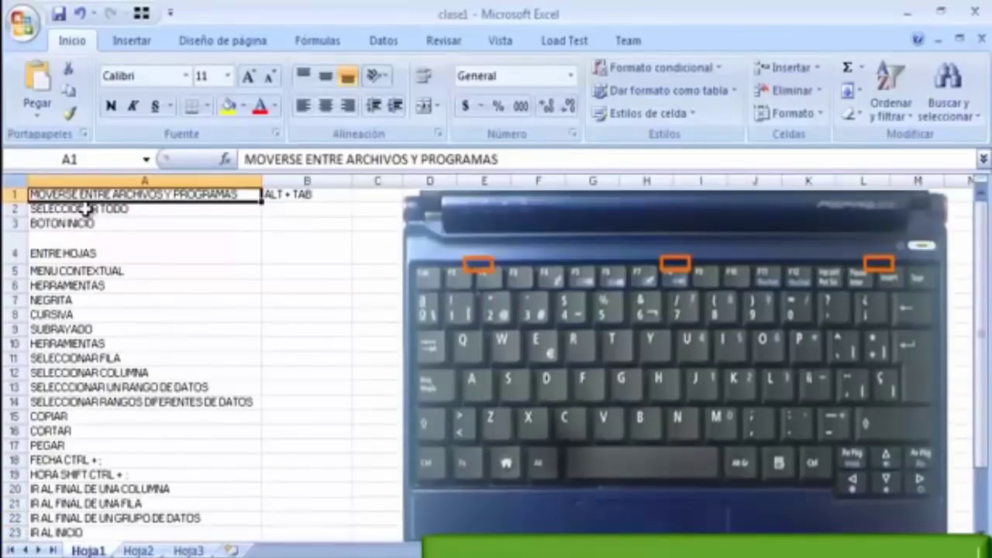
# Step: Enter CTRL + E in cell B2 as the shortcut for SELECCIONAR TODO
pyautogui.click(91, 286)
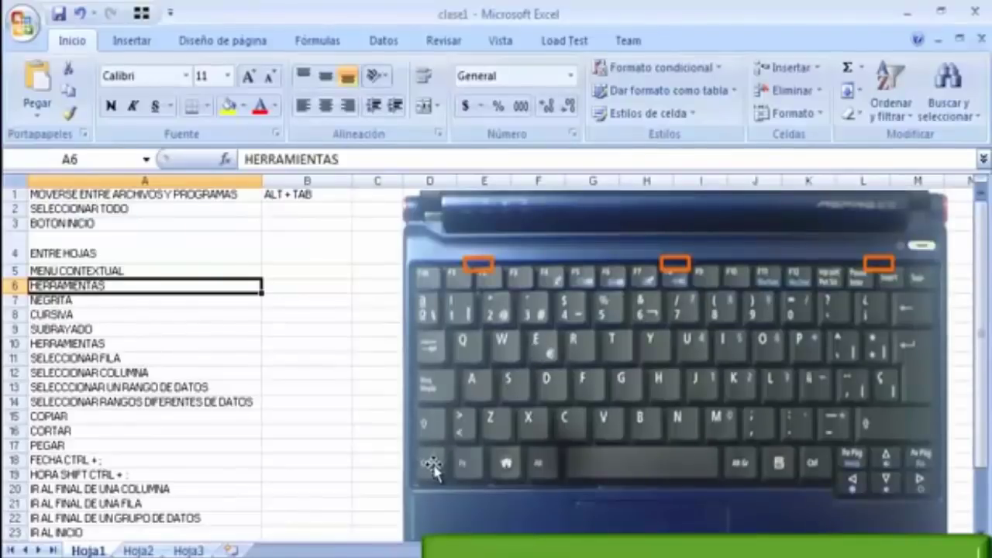
pyautogui.click(296, 209)
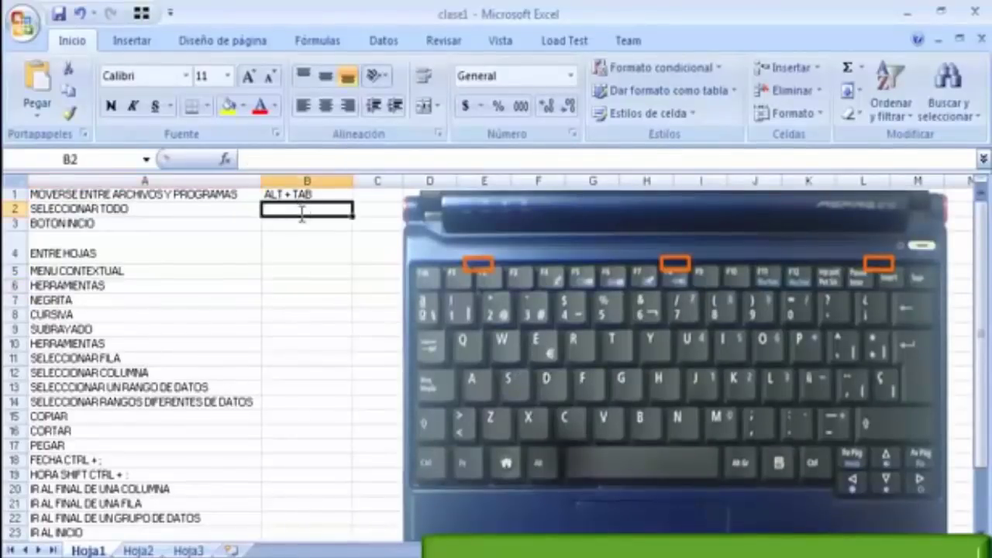
pyautogui.write('CTRL + E')
pyautogui.press('Return')
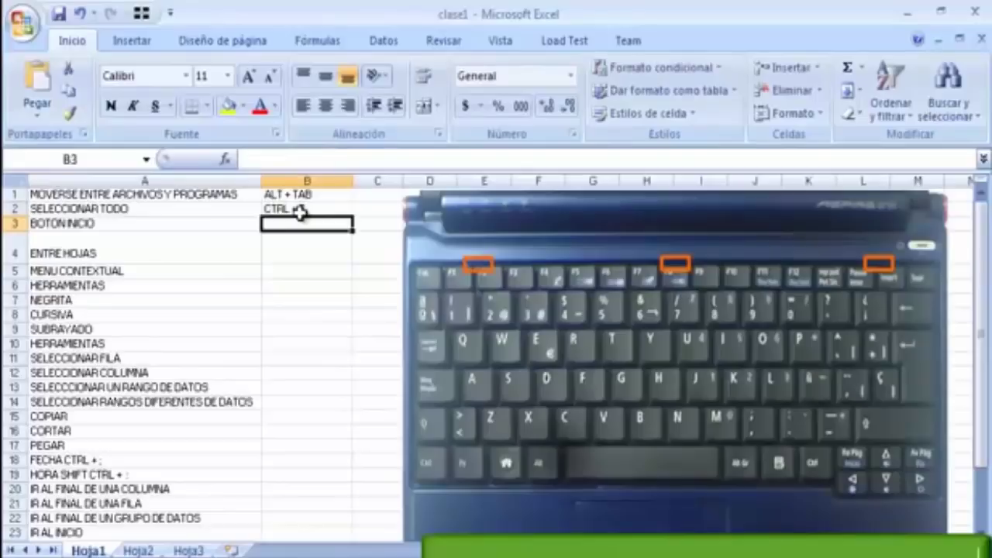
# Step: Select all the data in columns A and B starting from cell A5, and clear the selection by returning to A1
pyautogui.press('Left')
pyautogui.press('Down')
pyautogui.press('Down')
pyautogui.hotkey('ctrl', 'e')
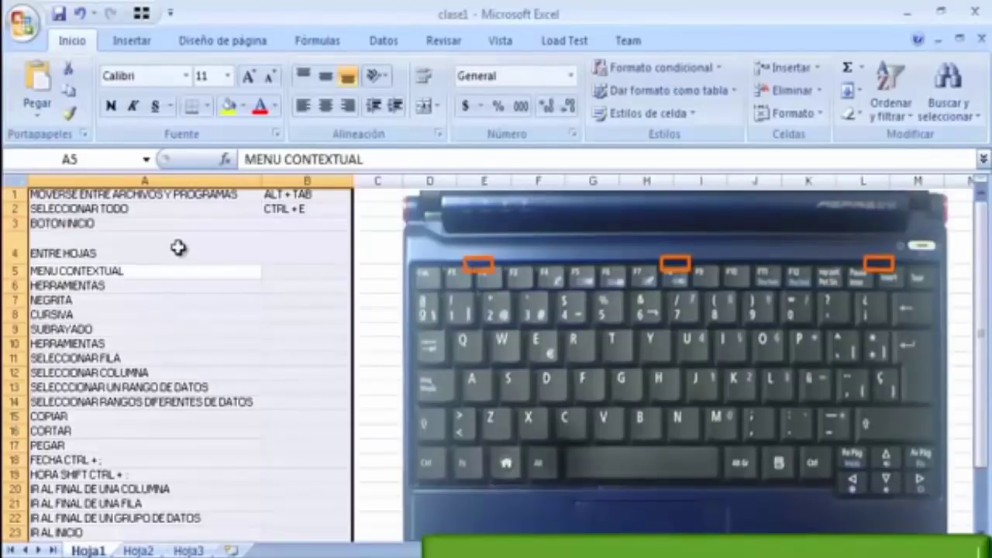
pyautogui.moveTo(985, 221)
pyautogui.mouseDown()
pyautogui.moveTo(988, 294)
pyautogui.moveTo(985, 221)
pyautogui.mouseUp()
pyautogui.click(137, 247)
pyautogui.press('Up')
pyautogui.press('Up')
pyautogui.press('Up')
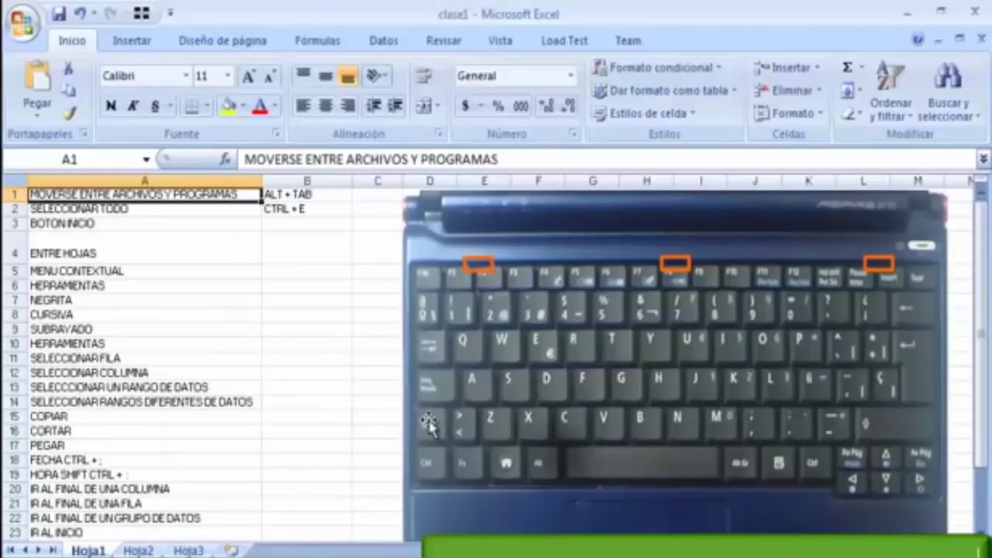
# Step: Append / SHIFT + FIN + FLECHA ABAJO to the text in cell B2 and try that selection downward from A1
pyautogui.click(463, 472)
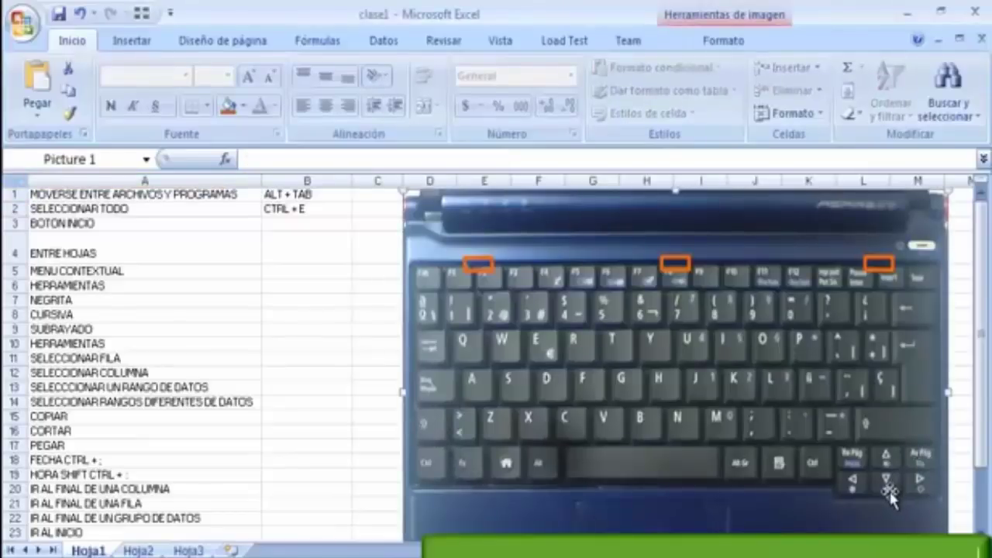
pyautogui.doubleClick(299, 208)
pyautogui.write('/')
pyautogui.press('capslock')
pyautogui.write('SHIFT + FIN + FLECHA ABAJO')
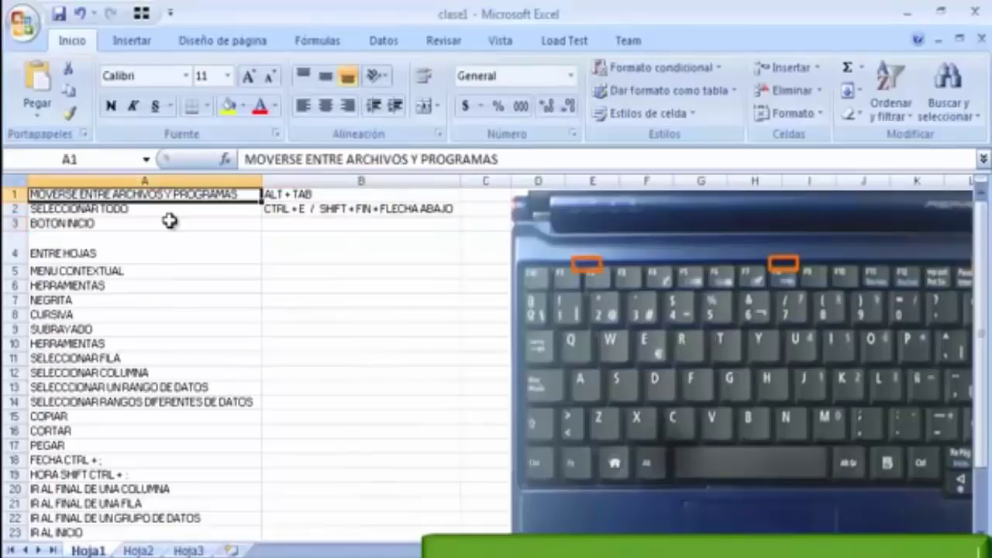
pyautogui.hotkey('shift', 'End')
pyautogui.hotkey('shift', 'Down')
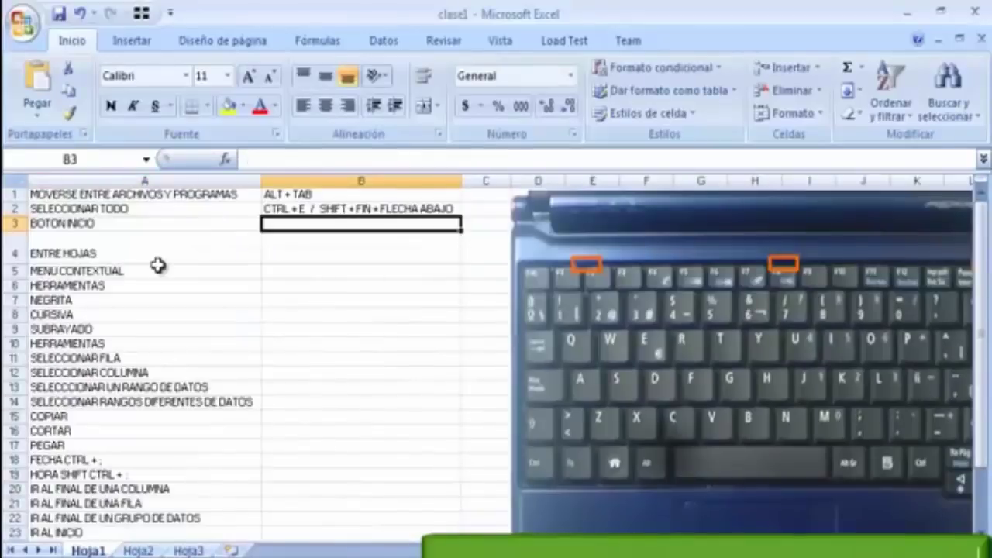
# Step: Enter CTRL + ESC in cell B3 as the shortcut for BOTON INICIO
pyautogui.press('Left')
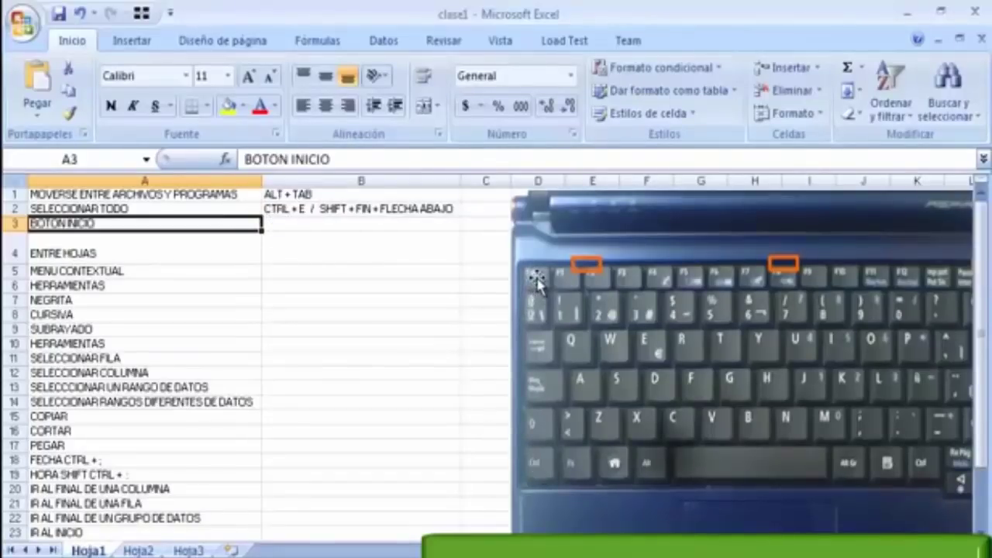
pyautogui.click(279, 223)
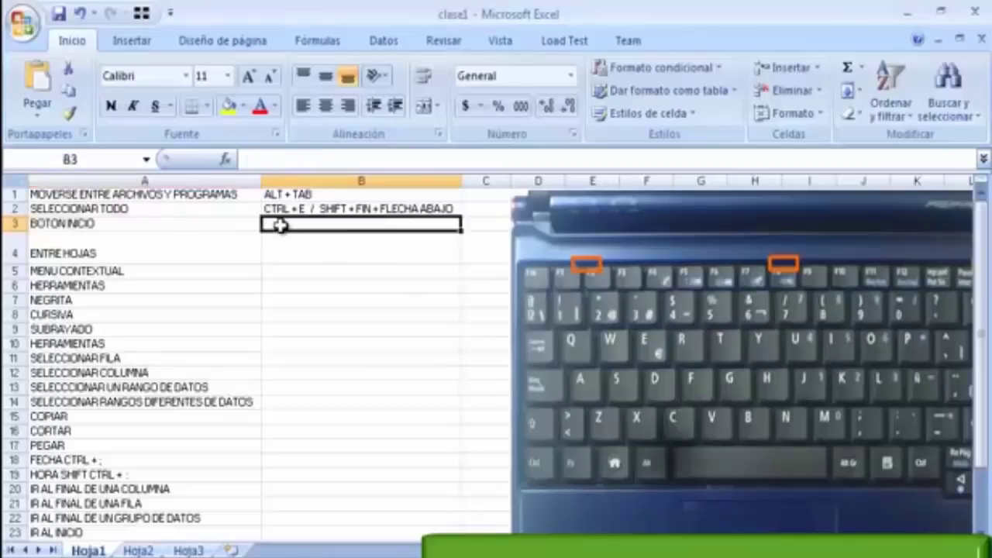
pyautogui.write('CTRL + ESC')
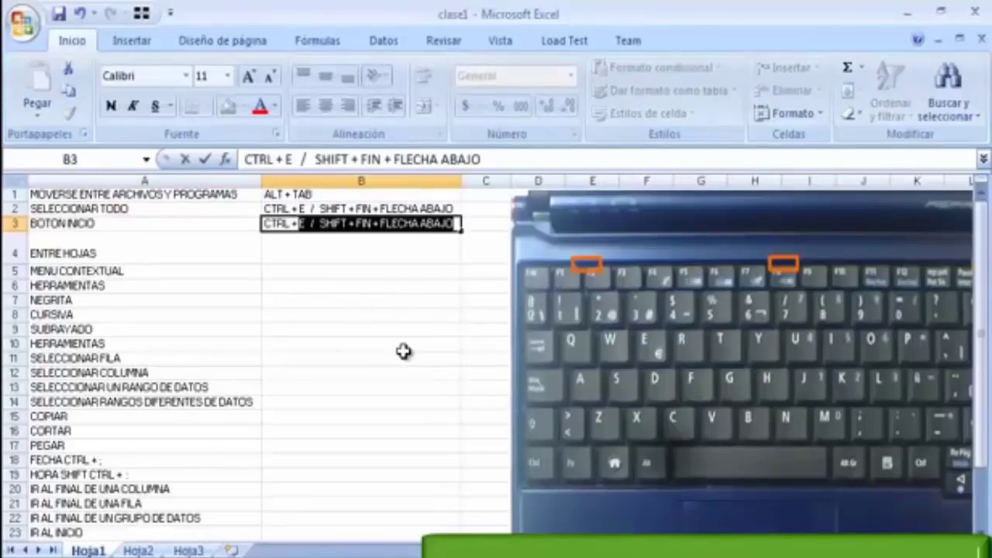
pyautogui.press('Return')
# Step: Open the Windows Start menu from the keyboard and go through the list of programs
pyautogui.hotkey('ctrl', 'Escape')
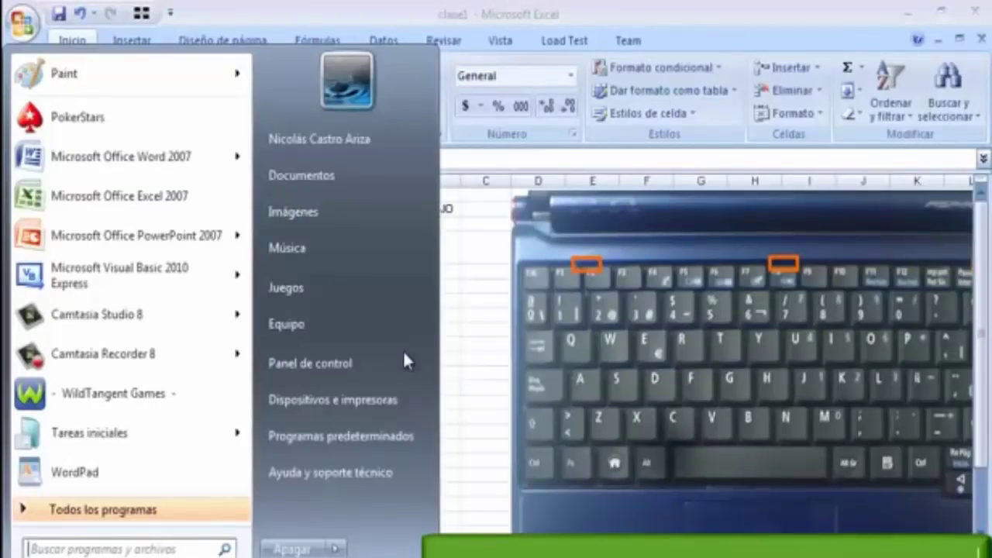
pyautogui.press('Up')
pyautogui.press('Up')
pyautogui.press('Up')
pyautogui.press('Up')
pyautogui.press('Up')
pyautogui.press('Up')
pyautogui.press('Up')
pyautogui.press('Up')
pyautogui.press('Up')
pyautogui.press('Up')
pyautogui.press('Down')
pyautogui.press('Down')
pyautogui.press('Down')
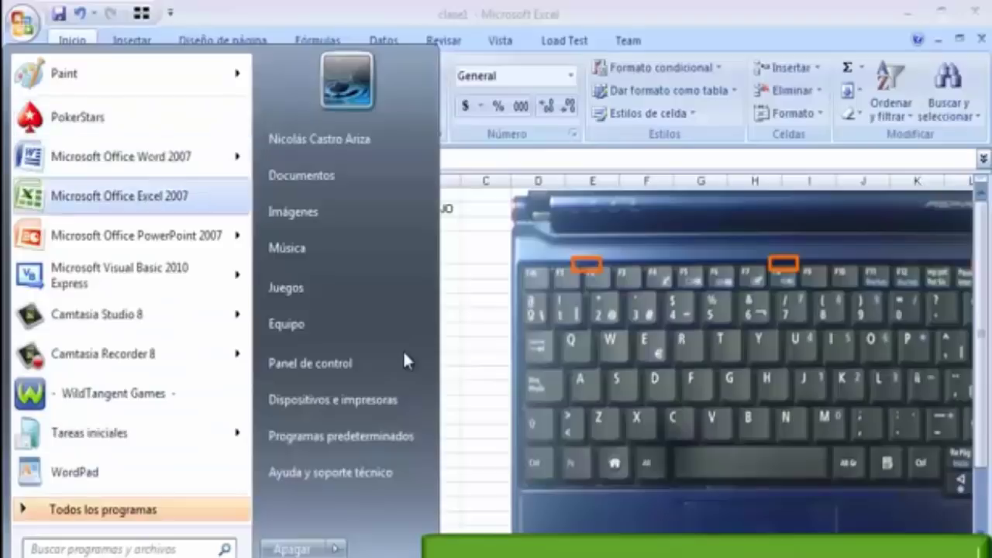
pyautogui.press('Down')
pyautogui.press('Down')
pyautogui.press('Down')
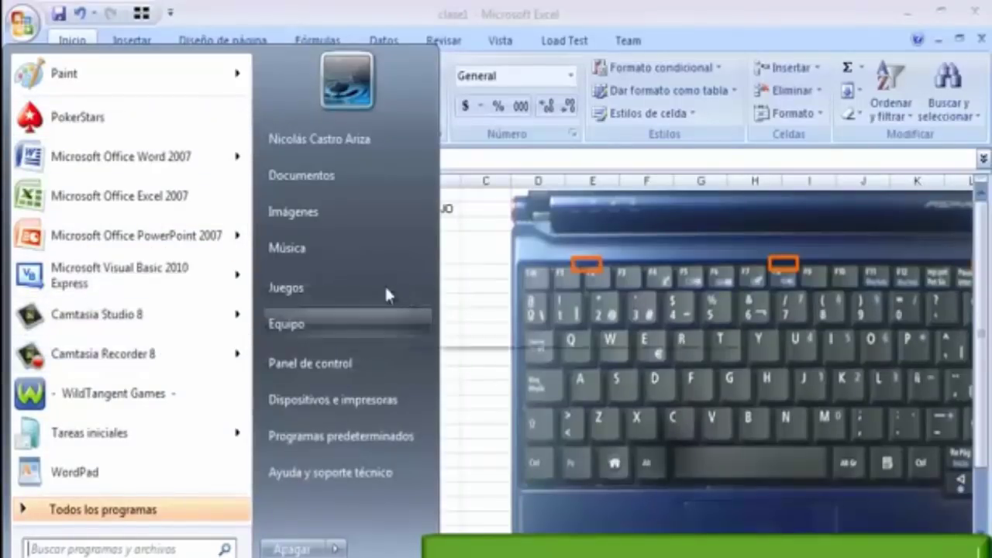
pyautogui.press('Down')
# Step: Go through the Start menu's system entries, return to the program list, and close the menu
pyautogui.press('Right')
pyautogui.press('Up')
pyautogui.press('Up')
pyautogui.press('Up')
pyautogui.press('Up')
pyautogui.press('Up')
pyautogui.press('Up')
pyautogui.press('Up')
pyautogui.press('Down')
pyautogui.press('Down')
pyautogui.press('Down')
pyautogui.press('Down')
pyautogui.press('Down')
pyautogui.press('Down')
pyautogui.press('Down')
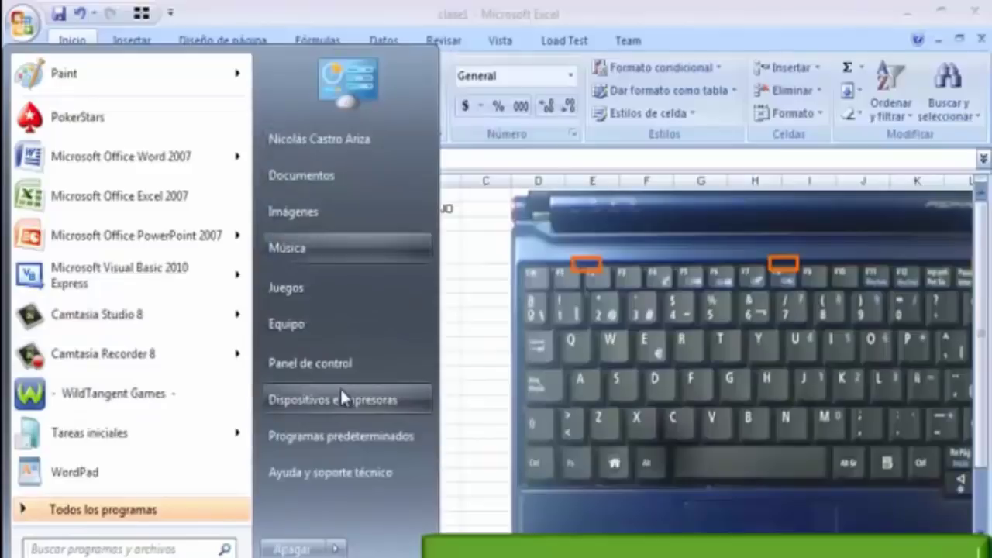
pyautogui.press('Left')
pyautogui.press('Up')
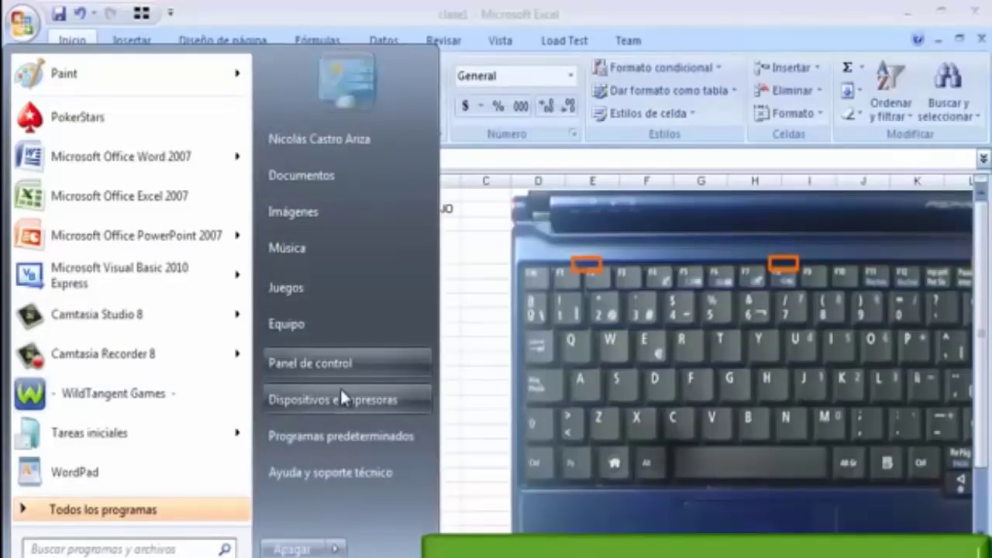
pyautogui.press('Left')
pyautogui.press('Right')
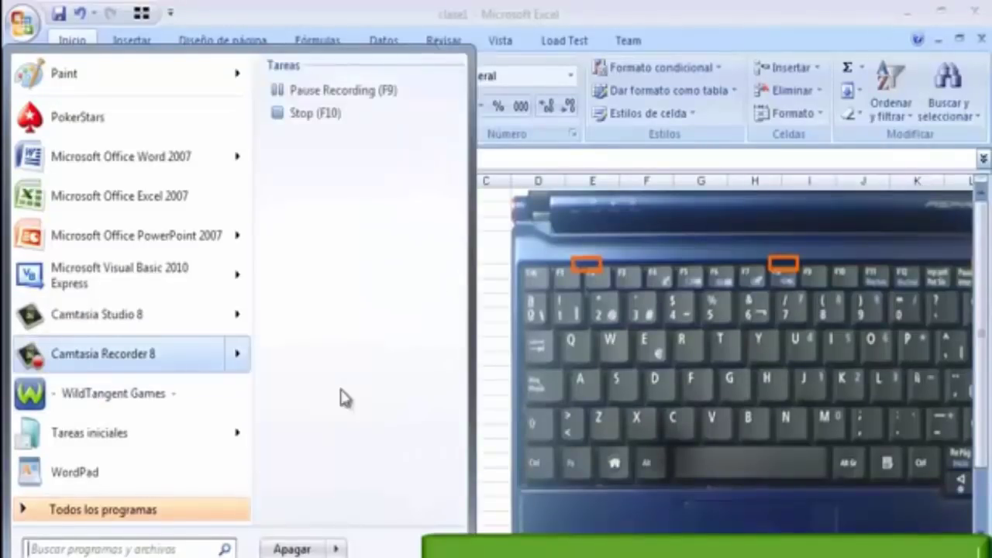
pyautogui.press('Up')
pyautogui.press('Up')
pyautogui.press('Up')
pyautogui.press('Up')
pyautogui.press('Up')
pyautogui.press('Up')
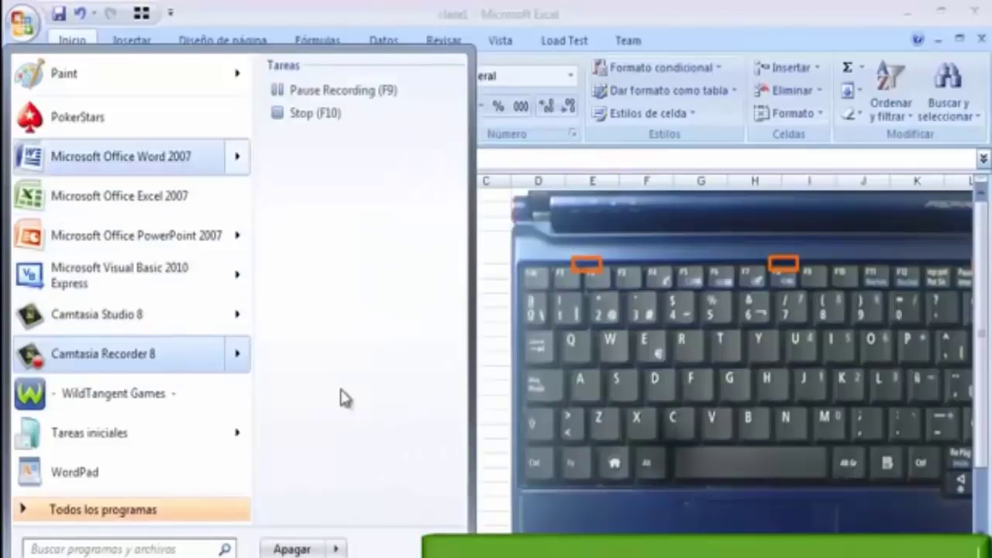
pyautogui.press('Right')
pyautogui.press('Escape')
pyautogui.press('Escape')
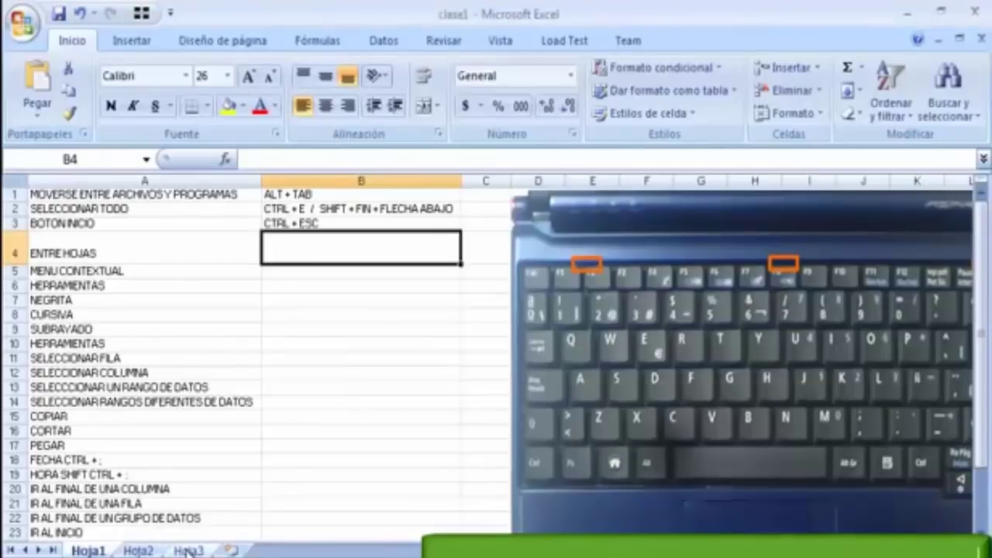
# Step: View sheets Hoja3 and Hoja2, and return to Hoja1
pyautogui.click(188, 550)
pyautogui.click(138, 550)
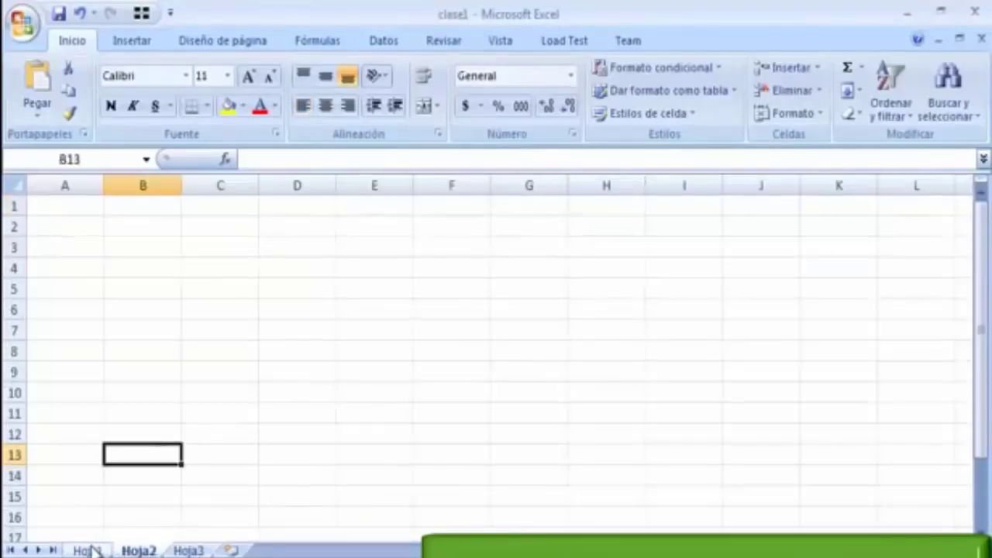
pyautogui.click(91, 550)
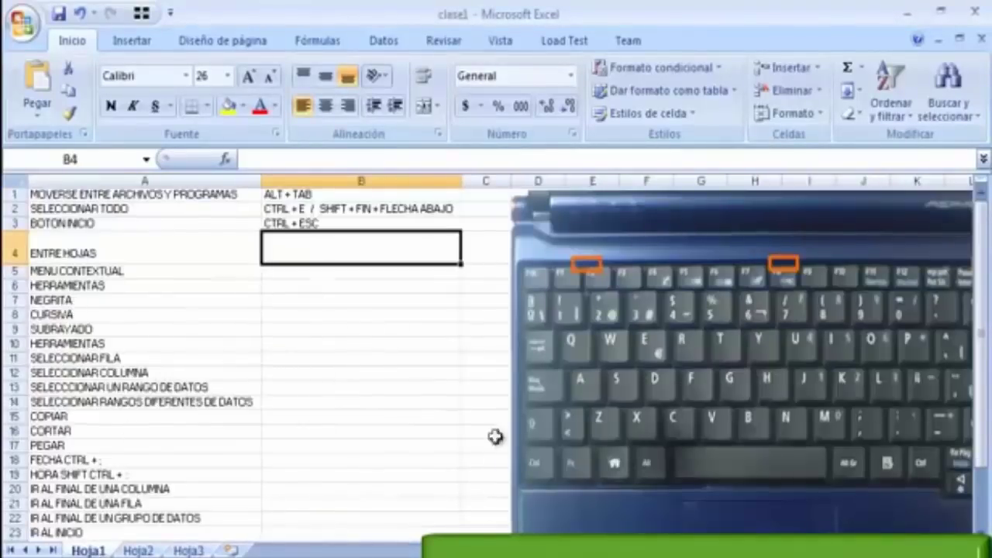
pyautogui.moveTo(670, 550); pyautogui.dragTo(691, 550)
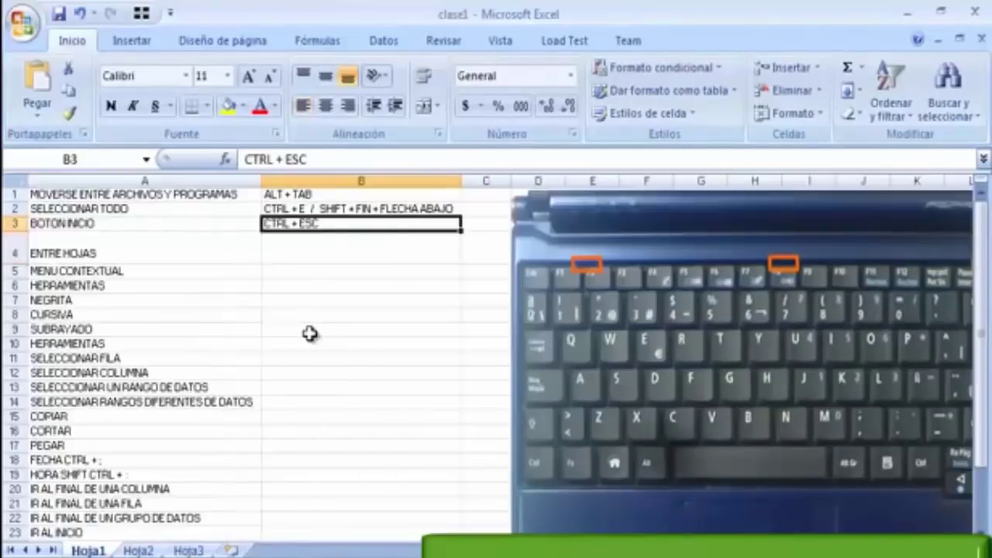
# Step: Copy cell B3 onto B4 and replace its text with CTRL + AV PAG / CTRL REPAG as the ENTRE HOJAS shortcut
pyautogui.hotkey('ctrl', 'c')
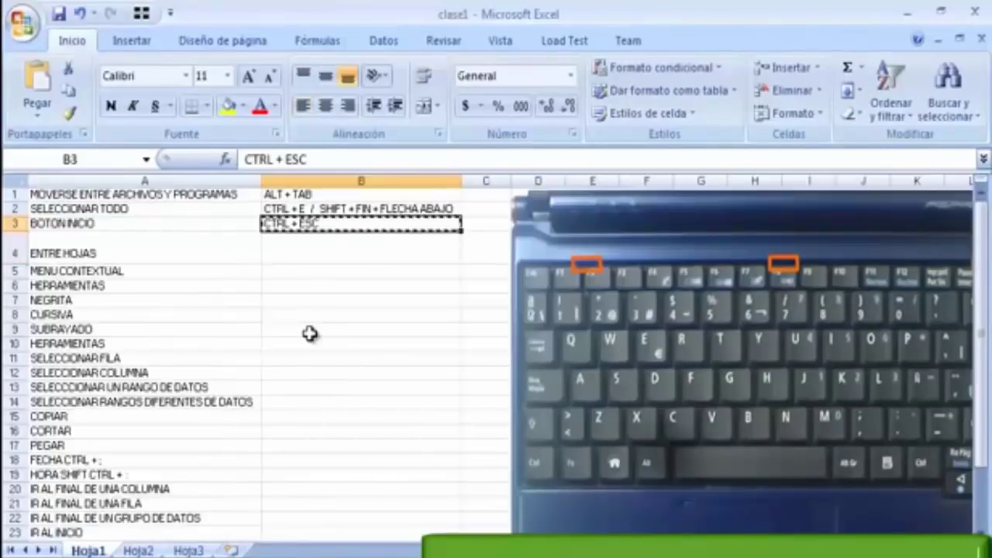
pyautogui.press('Down')
pyautogui.hotkey('ctrl', 'v')
pyautogui.write('CTRL + AV PAG / CTRL REPAG')
pyautogui.hotkey('ctrl', 'Return')
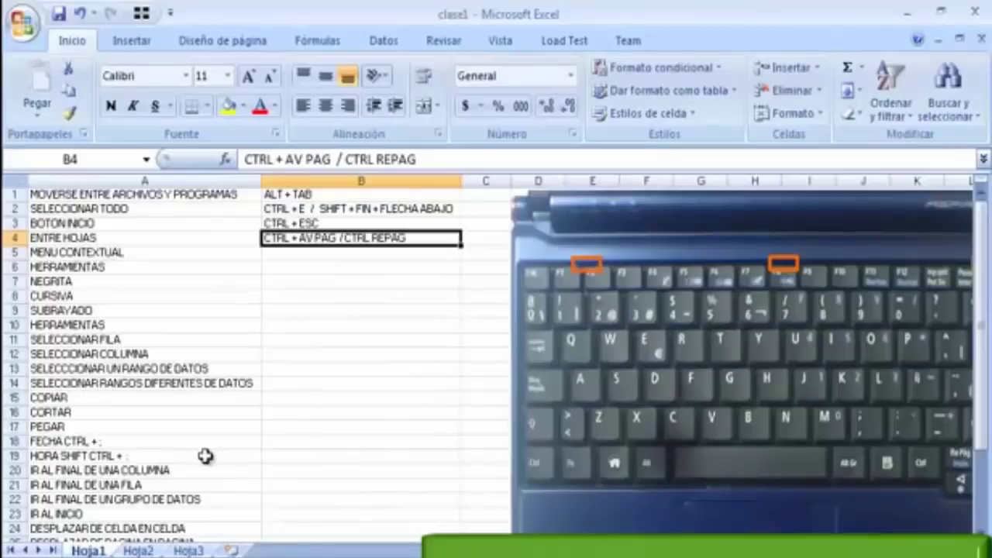
# Step: Switch back and forth among Hoja1, Hoja2 and Hoja3 using the sheet names, ending on Hoja1
pyautogui.click(135, 550)
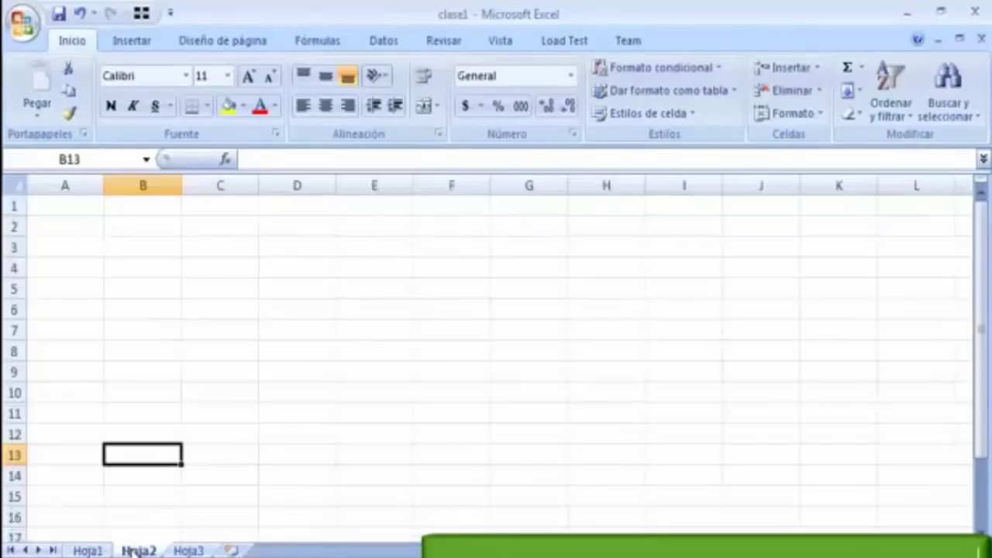
pyautogui.click(86, 544)
pyautogui.click(138, 550)
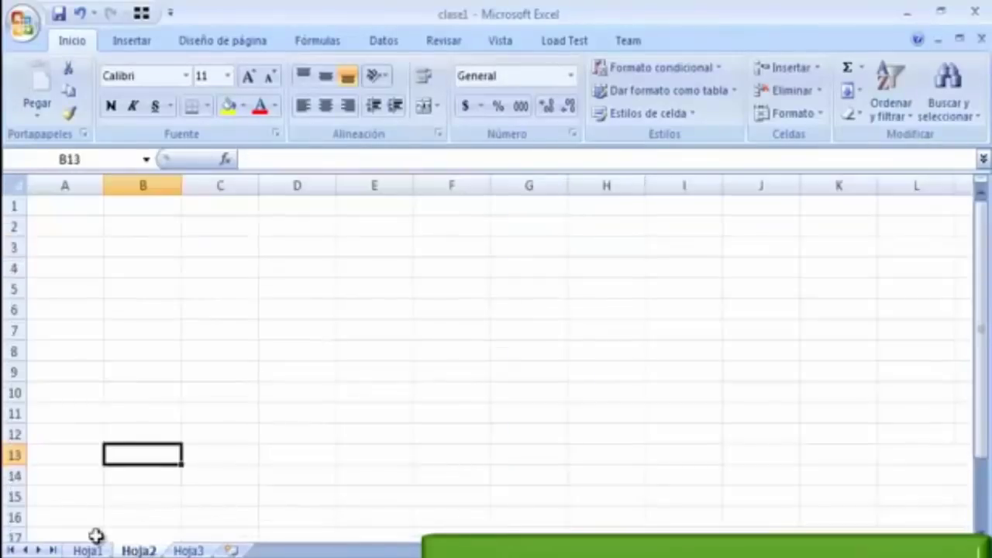
pyautogui.click(86, 548)
pyautogui.click(188, 550)
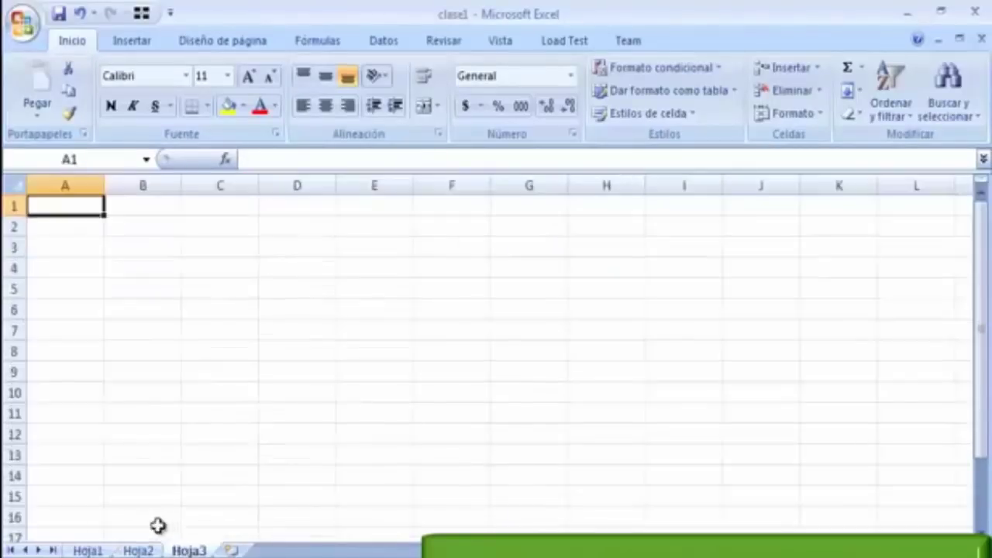
pyautogui.click(138, 550)
pyautogui.click(87, 550)
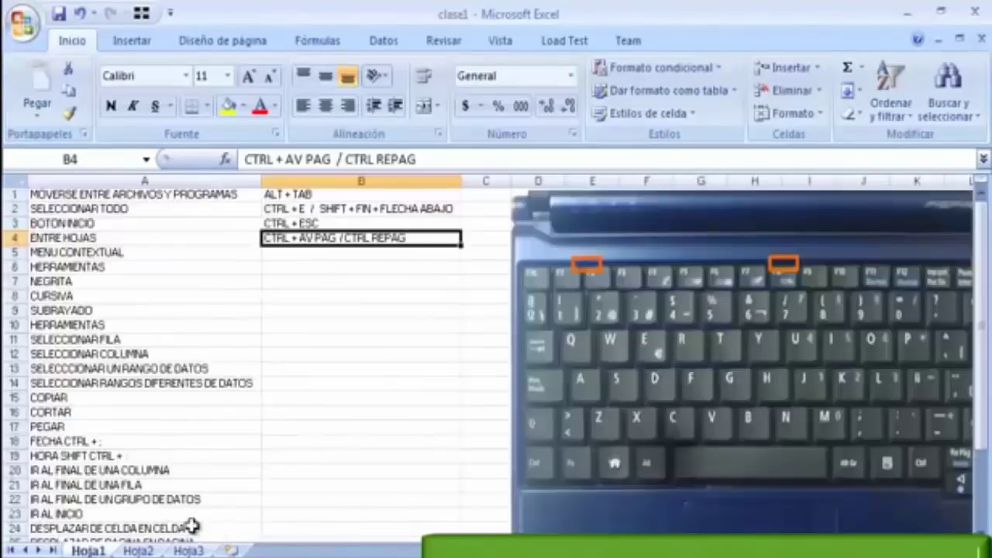
# Step: Try the sheet-switching shortcut documented in B4 by moving from Hoja1 to Hoja2 and back twice
pyautogui.hotkey('ctrl', 'pagedown')
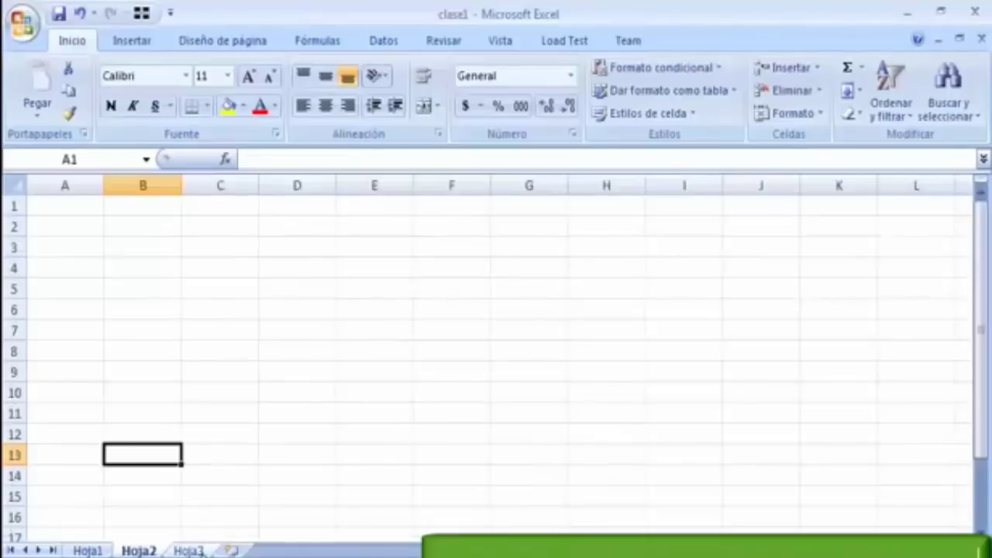
pyautogui.hotkey('ctrl', 'pageup')
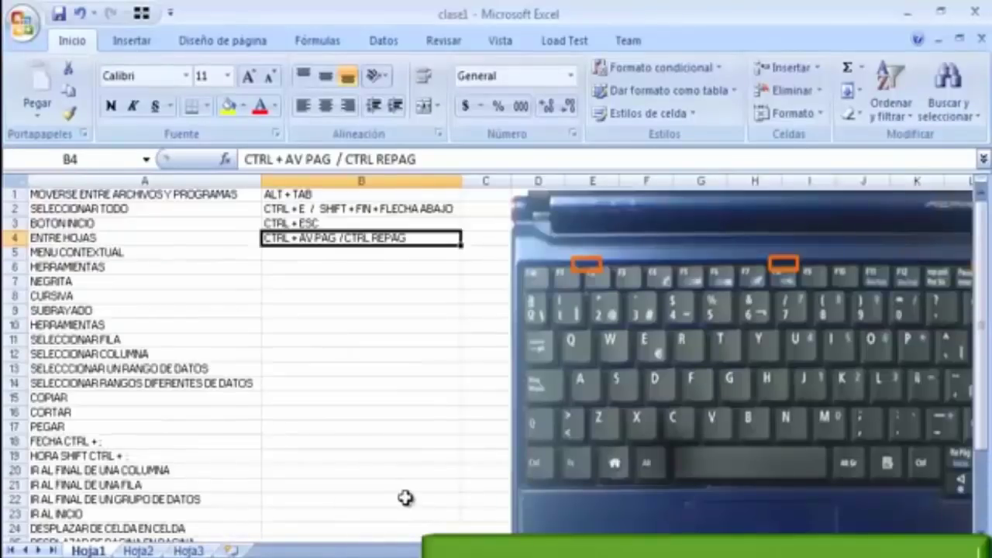
pyautogui.hotkey('ctrl', 'pagedown')
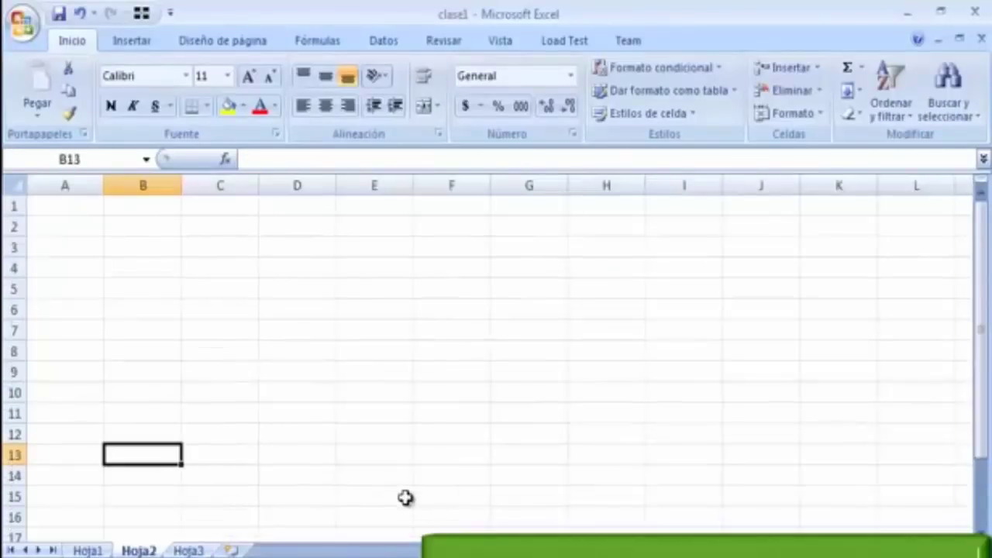
pyautogui.hotkey('ctrl', 'pageup')
# Step: Enter MENU CONTEXTUAL BOTON in cell B5 as the shortcut for MENU CONTEXTUAL
pyautogui.click(115, 252)
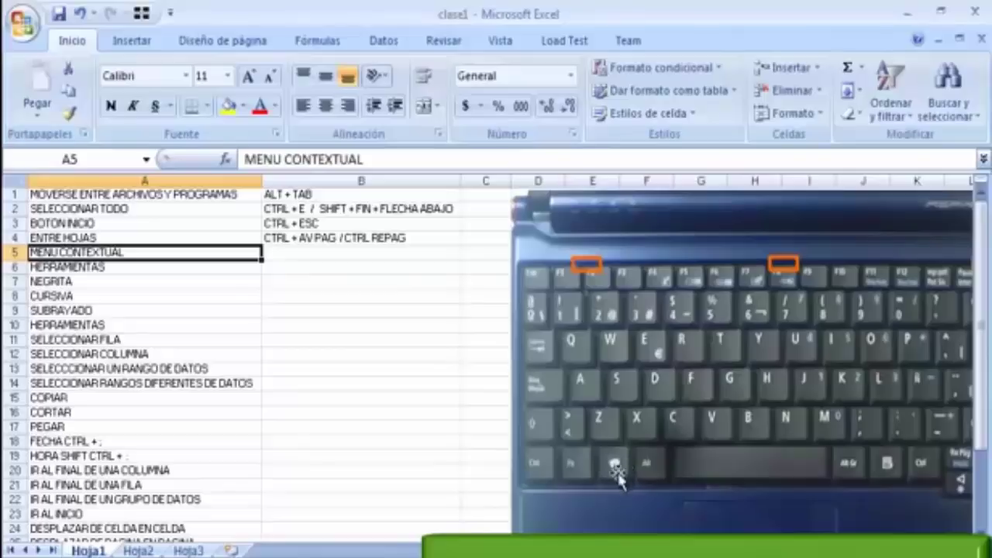
pyautogui.click(294, 250)
pyautogui.write('MENU CONTEXTUAL BOTON')
pyautogui.press('Return')
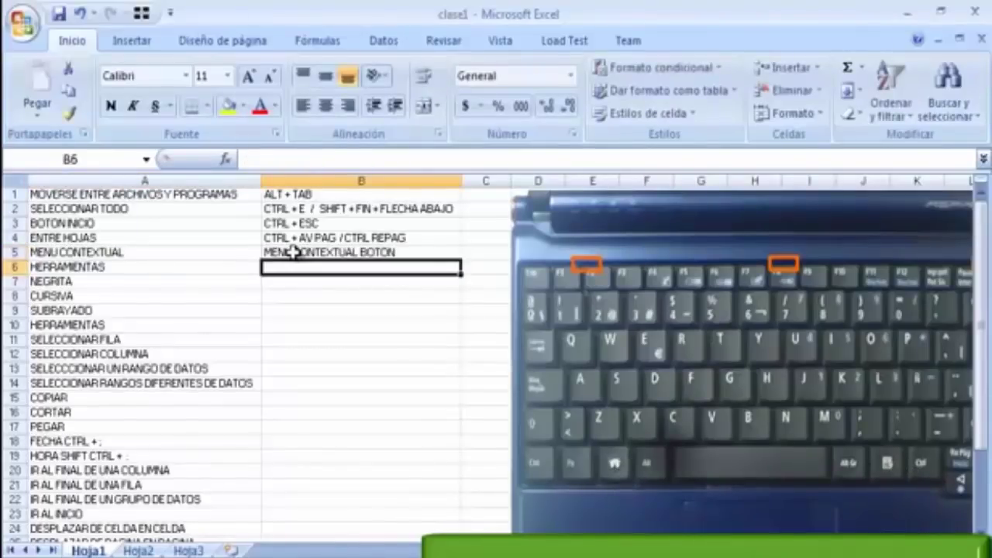
# Step: Open the context menu of cell B6 from the keyboard, go through its options, and close it
pyautogui.press('Menu')
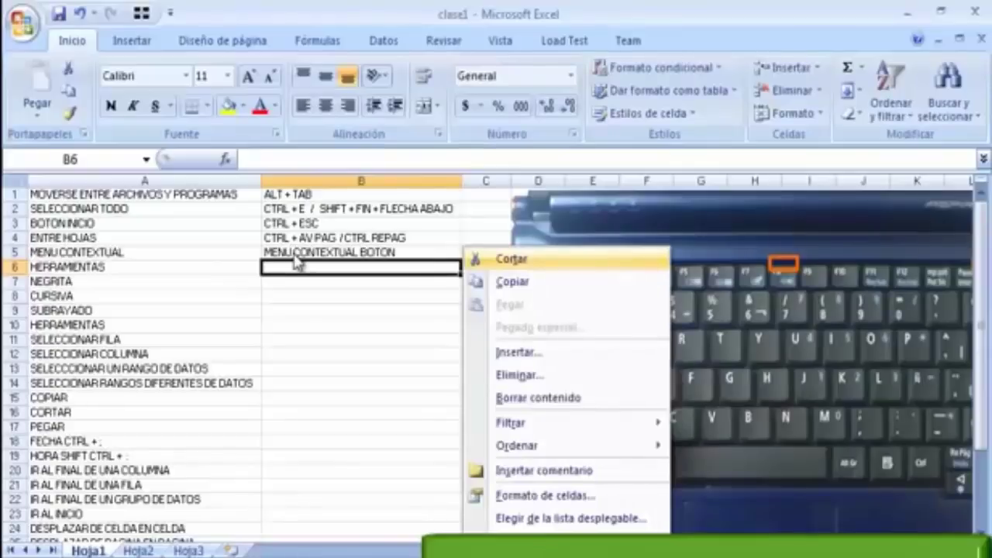
pyautogui.press('Down')
pyautogui.press('Down')
pyautogui.press('Down')
pyautogui.press('Down')
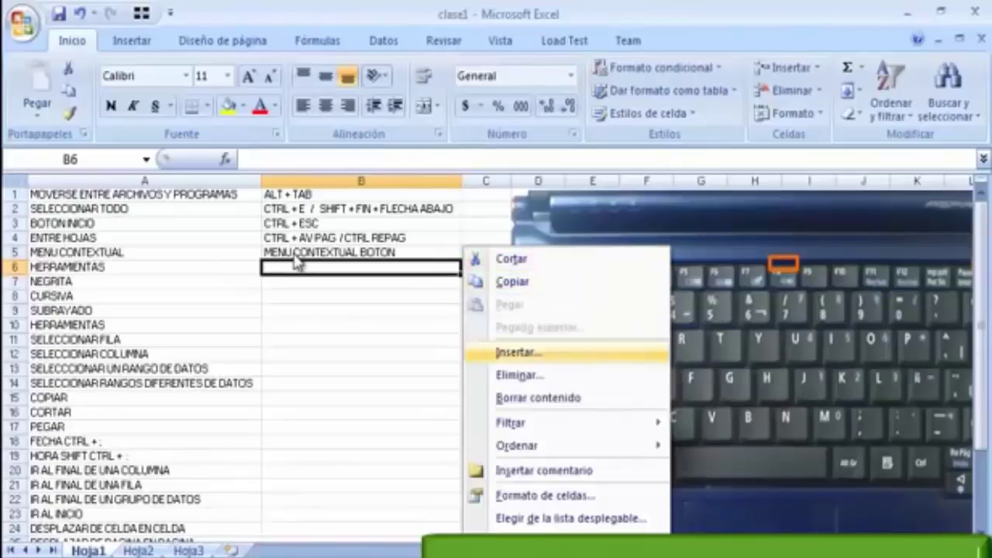
pyautogui.press('Down')
pyautogui.press('Down')
pyautogui.press('Down')
pyautogui.press('Down')
pyautogui.press('Down')
pyautogui.press('Down')
pyautogui.press('Down')
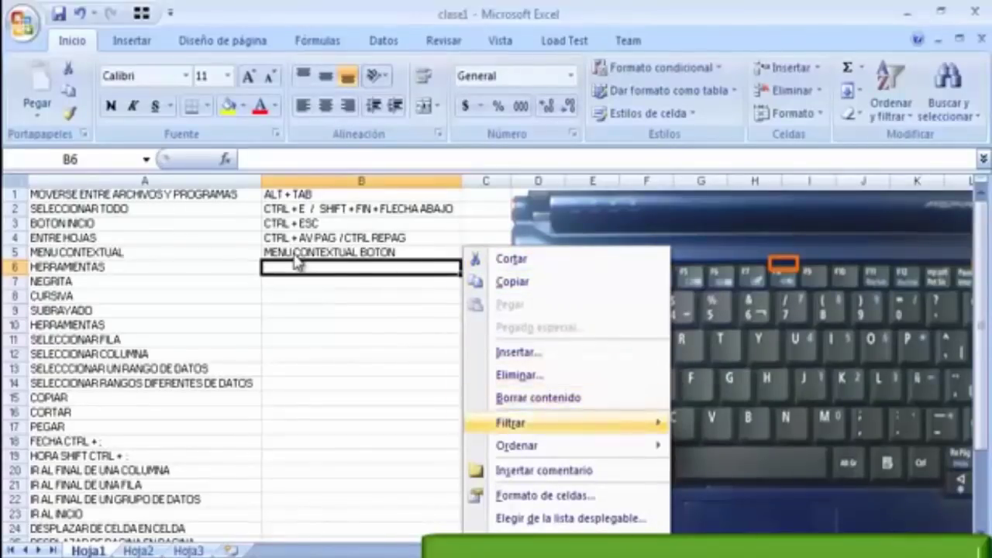
pyautogui.press('Up')
pyautogui.press('Up')
pyautogui.press('Up')
pyautogui.press('Up')
pyautogui.press('Up')
pyautogui.press('Up')
pyautogui.press('Up')
pyautogui.press('Up')
pyautogui.press('Up')
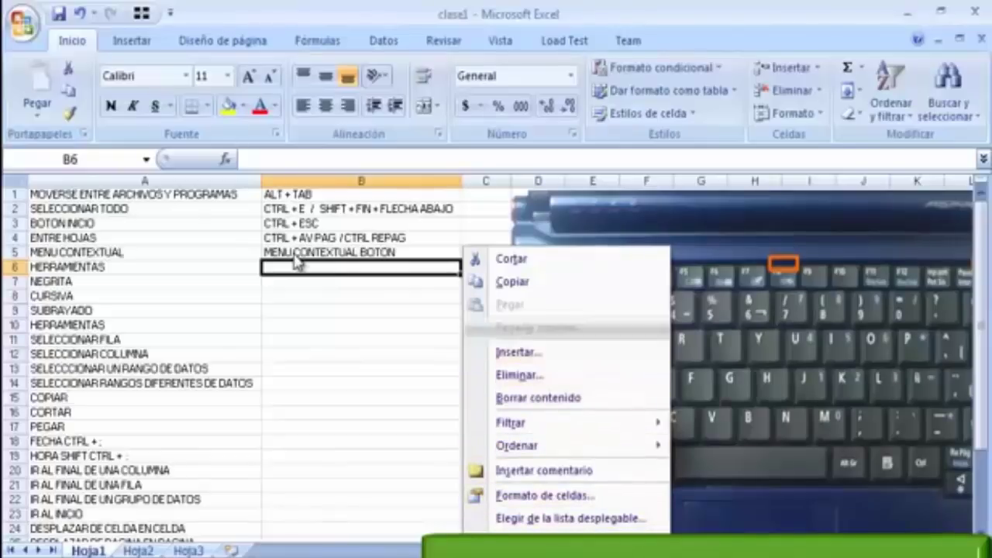
pyautogui.press('Down')
pyautogui.press('Down')
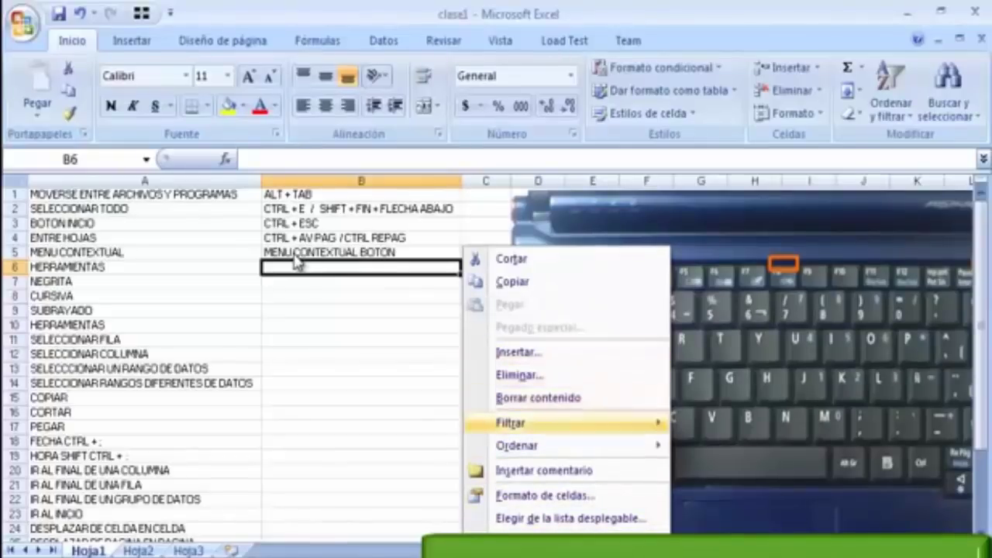
pyautogui.press('Up')
pyautogui.press('Escape')
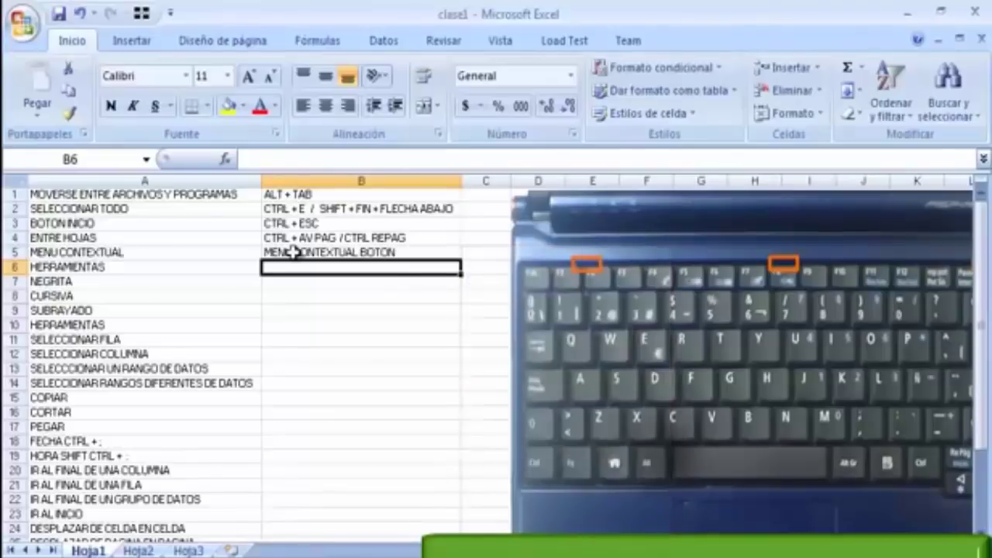
# Step: Reopen the context menu of cell B6, step down its options once more, and dismiss it
pyautogui.press('Menu')
pyautogui.press('Down')
pyautogui.press('Down')
pyautogui.press('Down')
pyautogui.press('Down')
pyautogui.press('Down')
pyautogui.press('Down')
pyautogui.press('Down')
pyautogui.press('Escape')
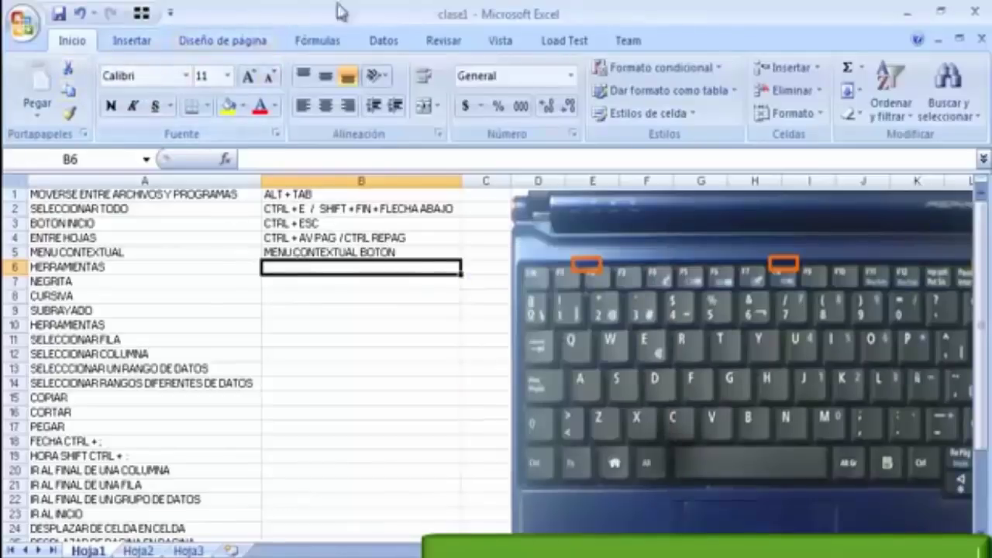
# Step: Review the ribbon's command groups from Inicio through Vista, and finish on the Insertar commands
pyautogui.click(118, 44)
pyautogui.click(76, 43)
pyautogui.click(128, 43)
pyautogui.click(221, 43)
pyautogui.click(340, 45)
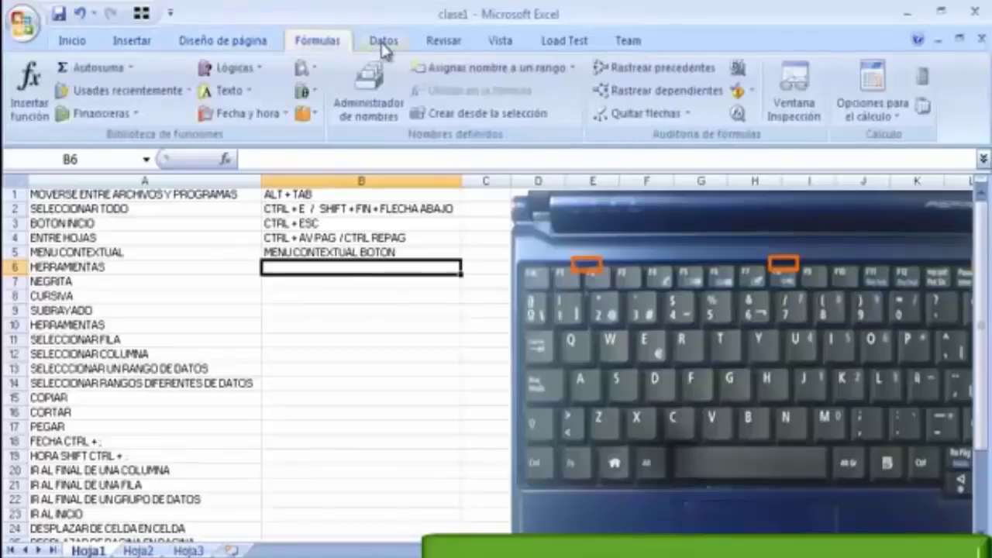
pyautogui.click(382, 44)
pyautogui.click(436, 44)
pyautogui.click(496, 45)
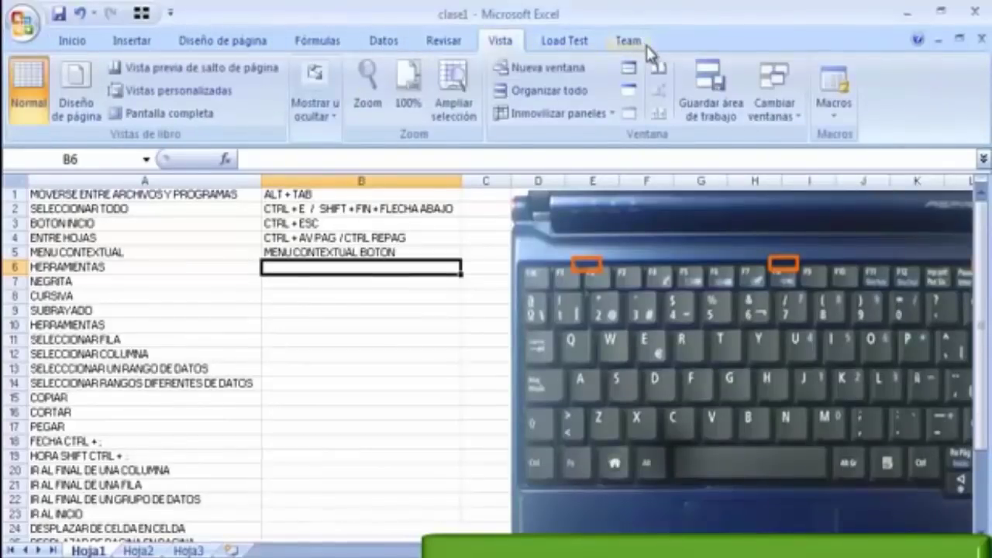
pyautogui.click(132, 40)
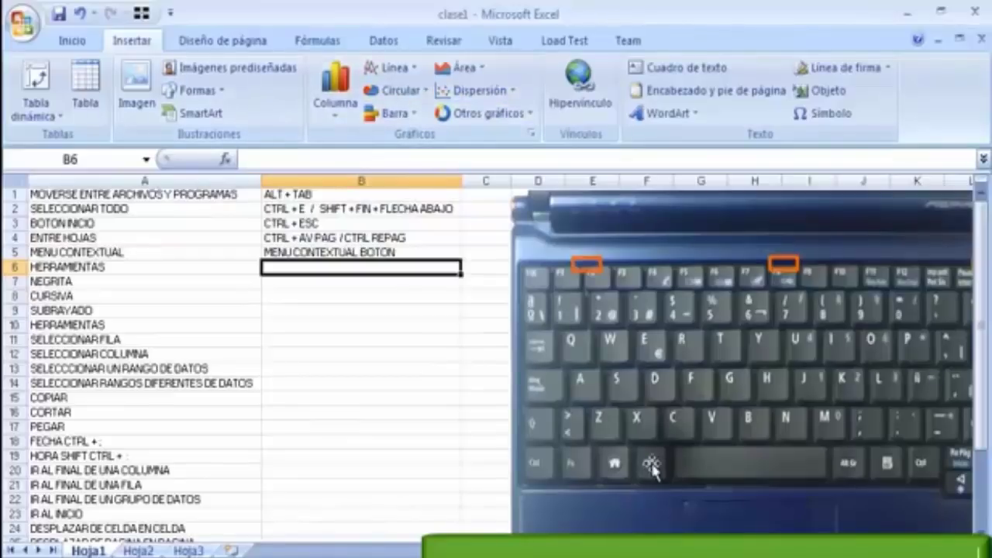
# Step: Show and hide the ribbon's key tips, and bring up the key tips of the Inicio commands
pyautogui.press('alt')
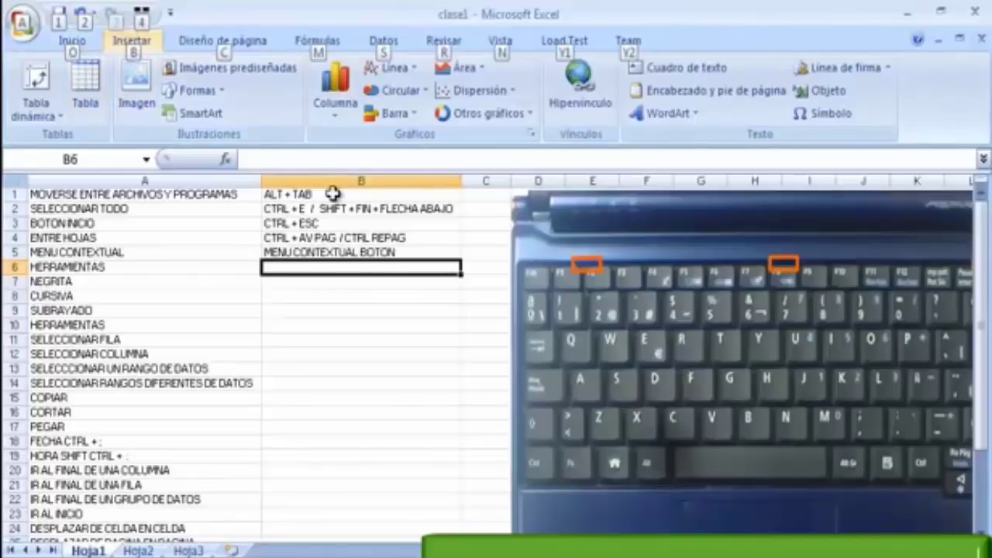
pyautogui.press('alt')
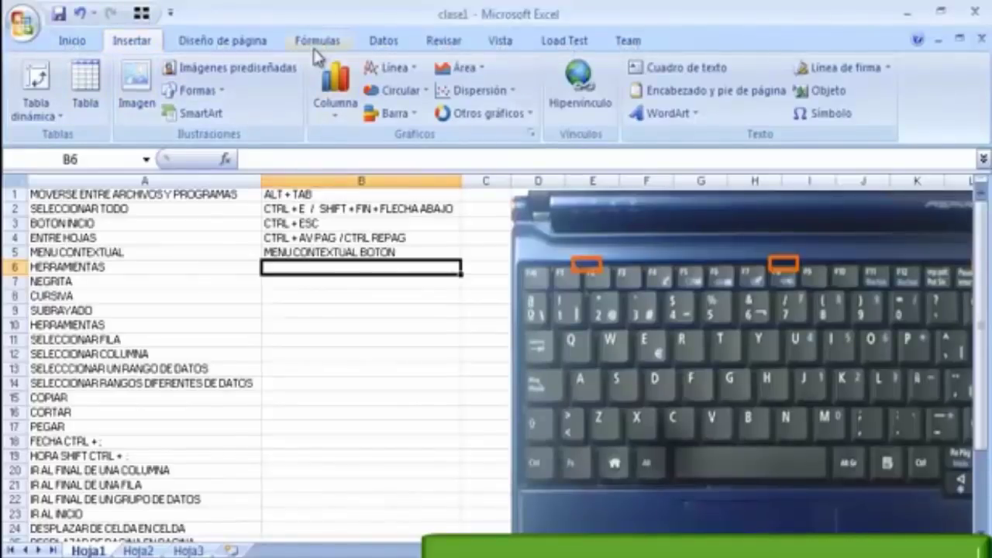
pyautogui.press('alt')
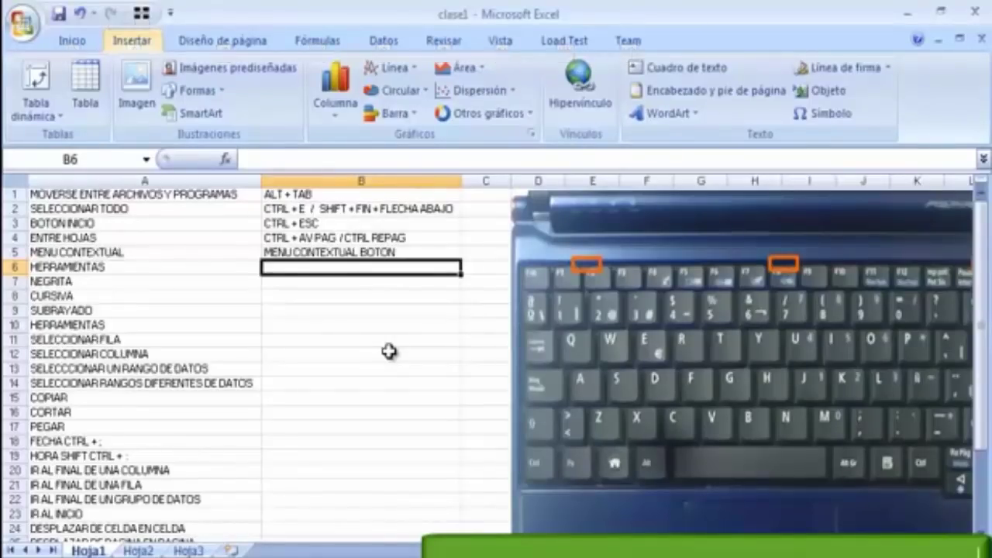
pyautogui.press('o')
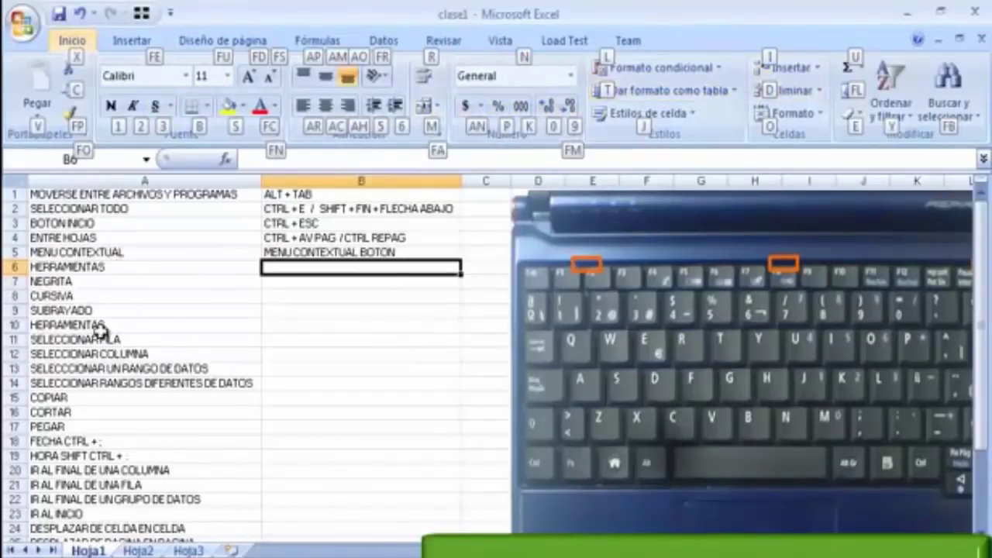
# Step: Make HERRAMIENTAS in cell A6 bold through the key tips of the Inicio commands
pyautogui.click(109, 264)
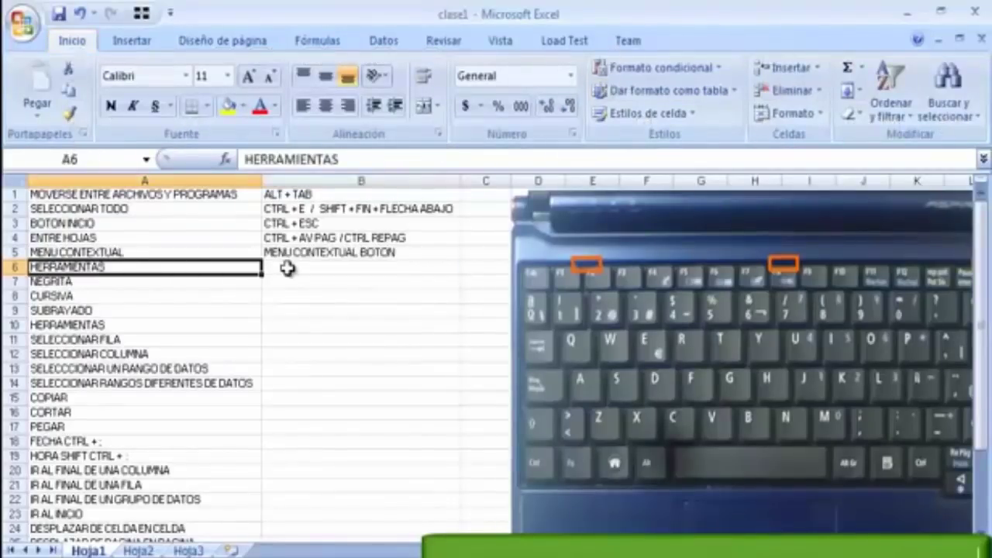
pyautogui.hotkey('alt', 'h')
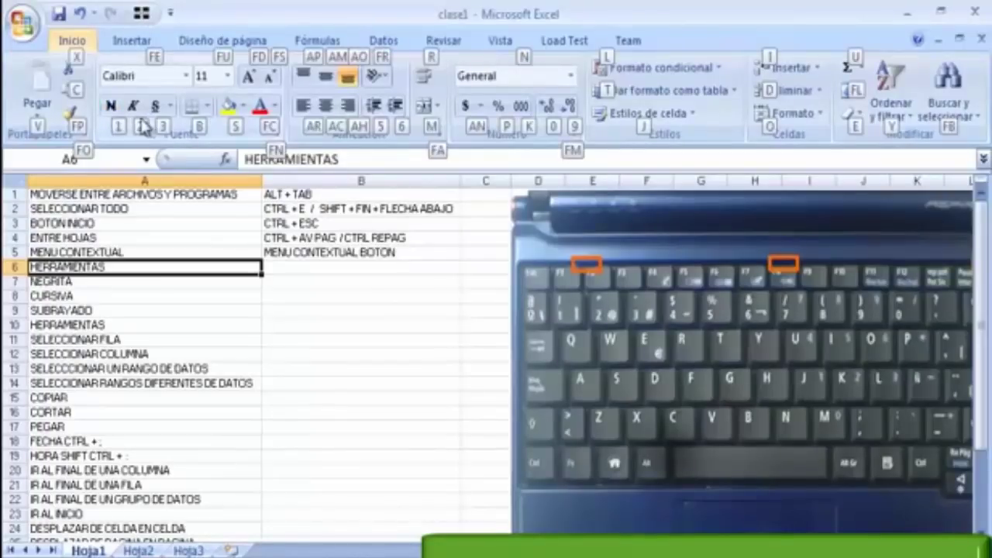
pyautogui.press('1')
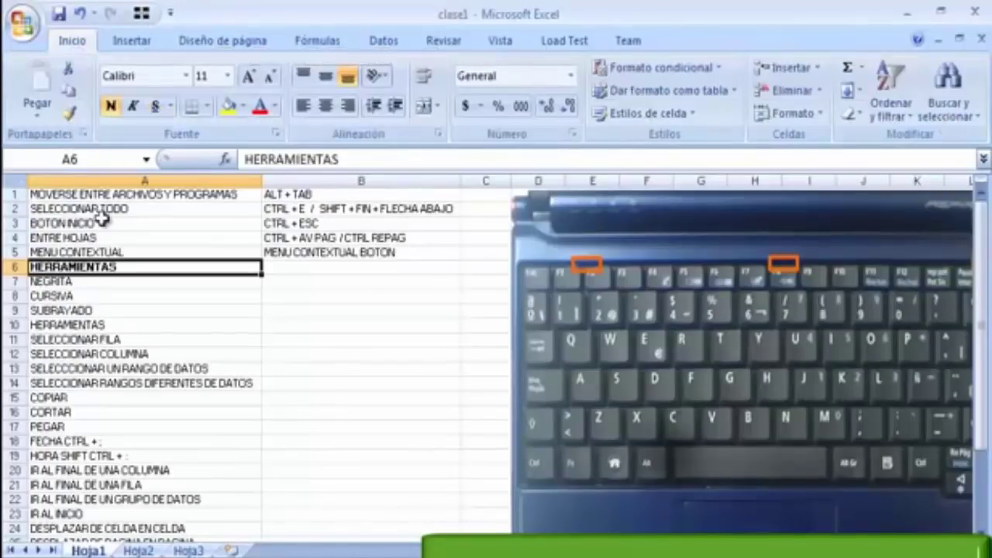
# Step: Enter ALT LETRA O NUMERO LETRA O NUMERO in cell B6 and CTRL + N in cell B7
pyautogui.click(271, 265)
pyautogui.write('ALT LETRA O NUMERO LETRA O NUMERO')
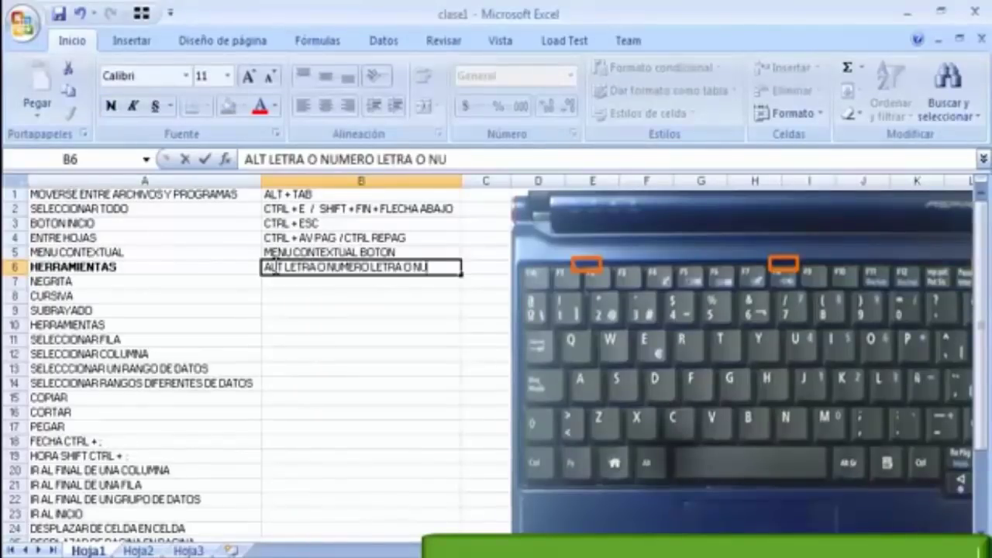
pyautogui.press('Left')
pyautogui.press('Left')
pyautogui.press('Left')
pyautogui.press('Left')
pyautogui.press('Left')
pyautogui.press('Left')
pyautogui.press('Left')
pyautogui.press('Left')
pyautogui.press('Left')
pyautogui.press('Left')
pyautogui.press('Left')
pyautogui.press('Left')
pyautogui.press('Left')
pyautogui.press('Left')
pyautogui.press('Left')
pyautogui.write('+')
pyautogui.press('Right')
pyautogui.press('Right')
pyautogui.press('Right')
pyautogui.press('Right')
pyautogui.press('Right')
pyautogui.press('Right')
pyautogui.press('Right')
pyautogui.press('Right')
pyautogui.press('Right')
pyautogui.press('Right')
pyautogui.press('Right')
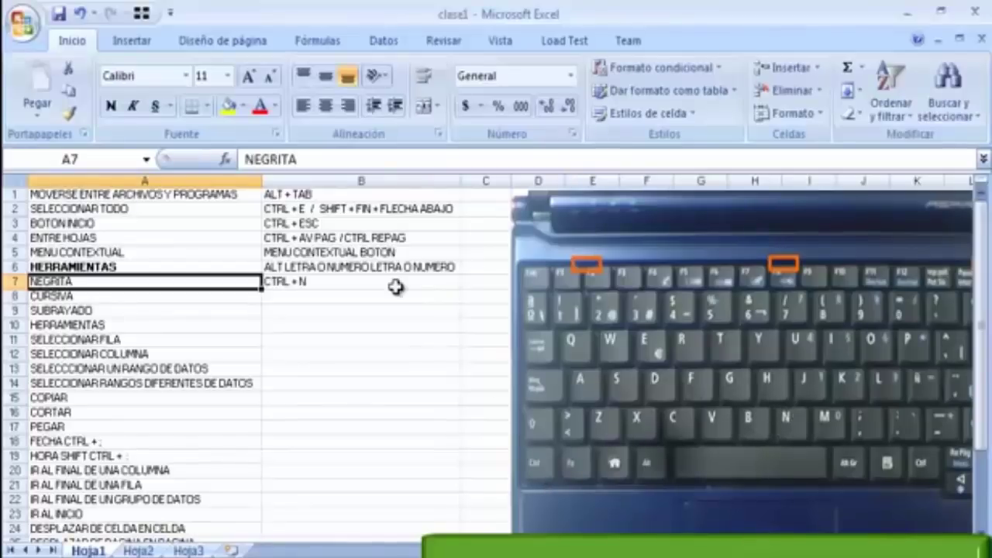
# Step: Turn bold on and off again for NEGRITA in cell A7 from the keyboard
pyautogui.hotkey('ctrl', 'n')
pyautogui.hotkey('ctrl', 'n')
# Step: Enter CTRL + K in cell B8 and italicize CURSIVA in cell A8 from the keyboard
pyautogui.click(396, 291)
pyautogui.write('CTRL + K')
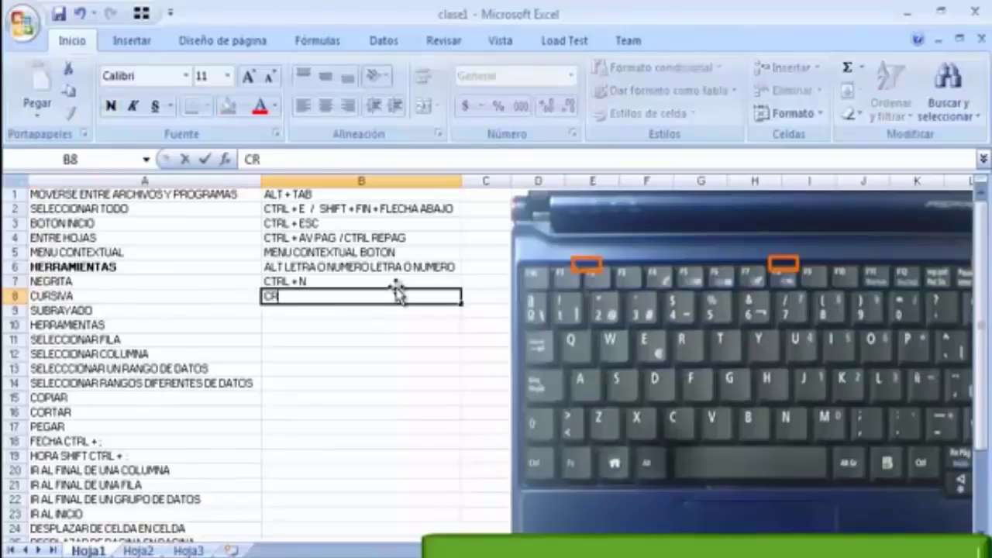
pyautogui.press('Left')
pyautogui.hotkey('ctrl', 'k')
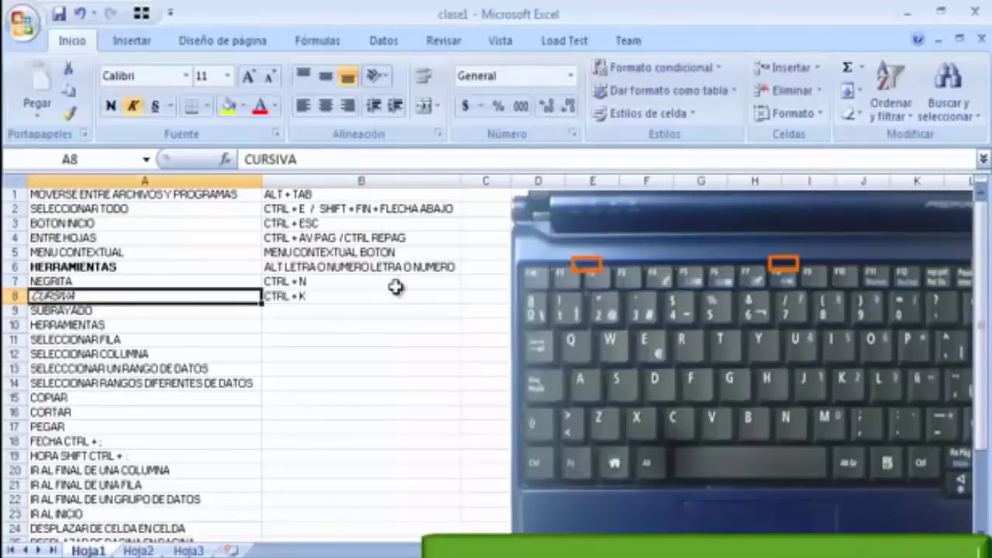
# Step: Enter CTRL + S in cell B9 and underline SUBRAYADO in cell A9 from the keyboard
pyautogui.press('Down')
pyautogui.press('Right')
pyautogui.write('CTRL + S')
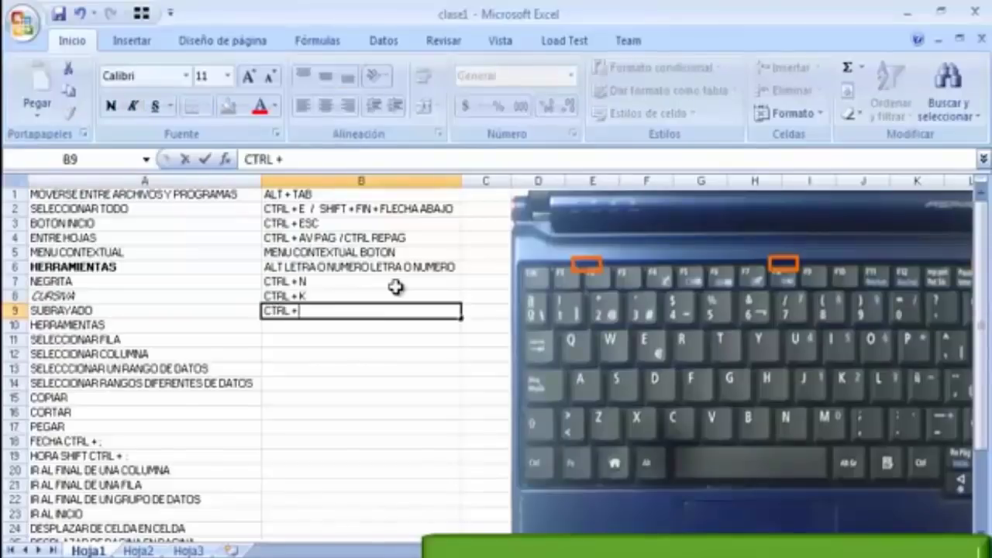
pyautogui.press('Left')
pyautogui.hotkey('ctrl', 's')
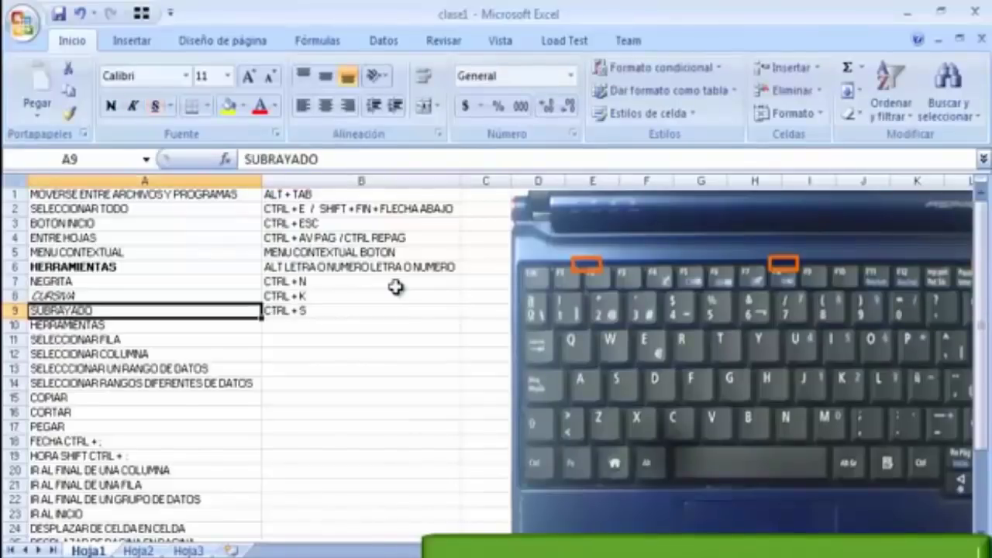
# Step: Delete row 10, which holds the duplicate HERRAMIENTAS entry
pyautogui.press('Down')
pyautogui.click(13, 326)
pyautogui.rightClick(13, 326)
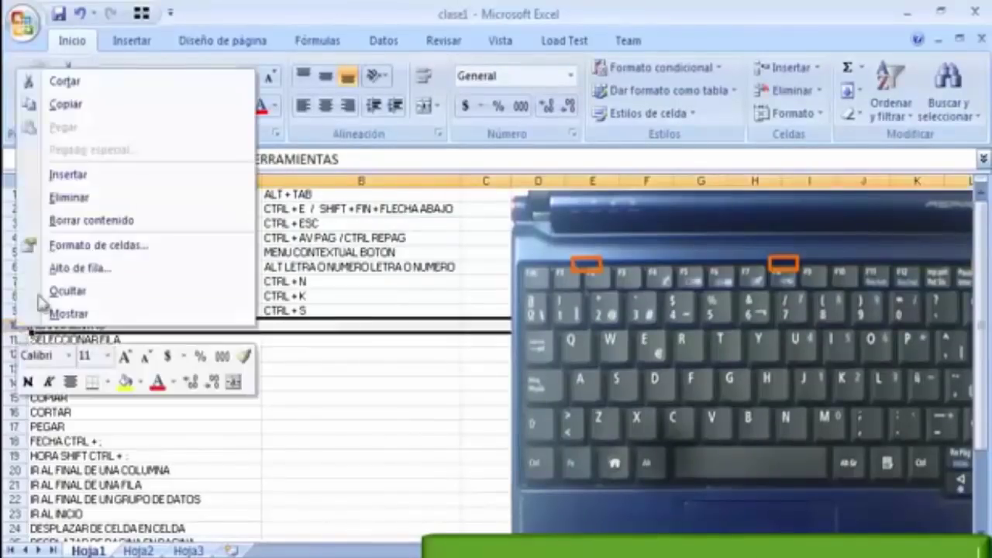
pyautogui.click(129, 194)
pyautogui.press('Down')
pyautogui.press('Right')
pyautogui.click(194, 326)
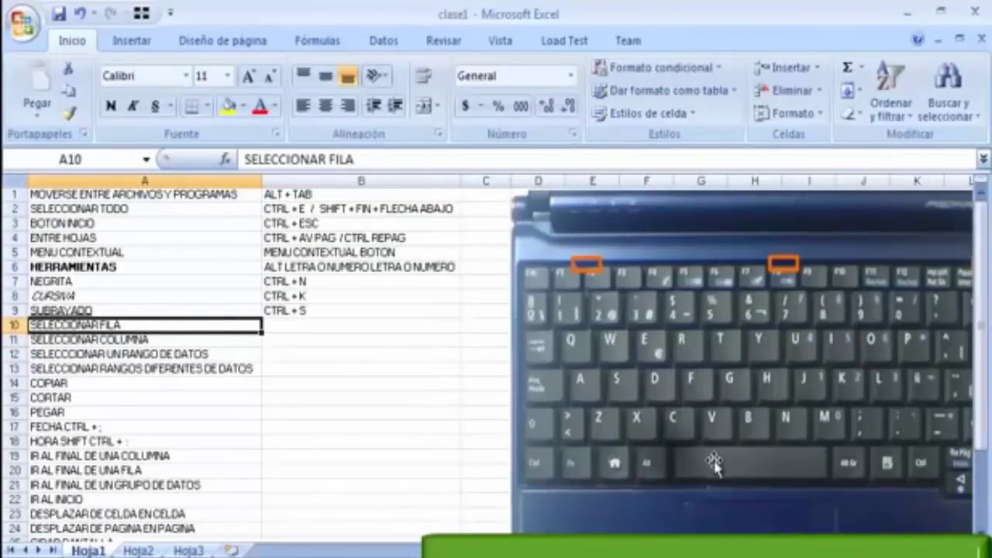
# Step: Enter SHIFT + BARRA in cell B10 and try out that shortcut by selecting row 10
pyautogui.click(315, 327)
pyautogui.write('SHIFT + BARRA')
pyautogui.press('Return')
pyautogui.hotkey('shift', 'space')
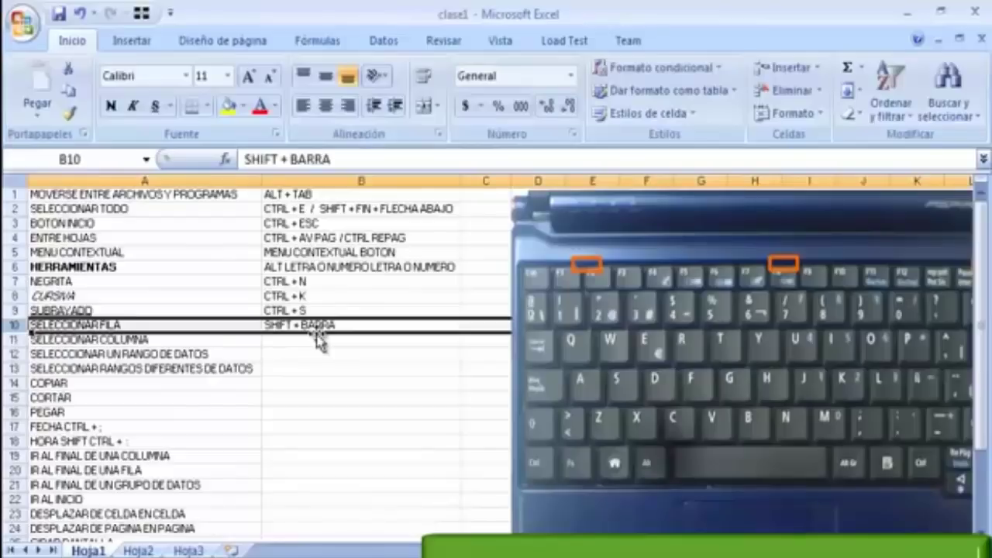
pyautogui.click(320, 344)
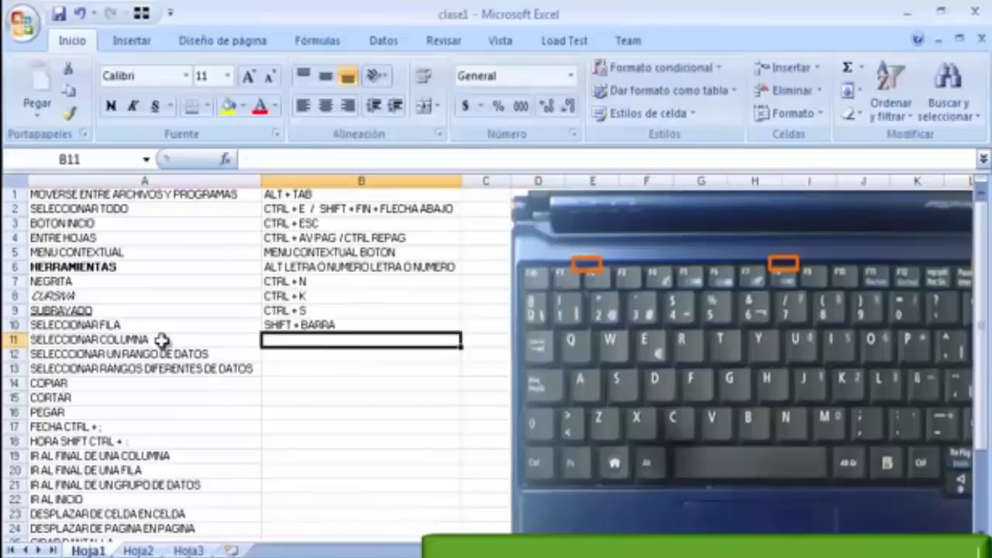
# Step: Enter CTRL + BARRA in cell B11 and try out that shortcut by selecting column B
pyautogui.click(342, 179)
pyautogui.click(304, 347)
pyautogui.write('CTRL + BARRA')
pyautogui.press('Return')
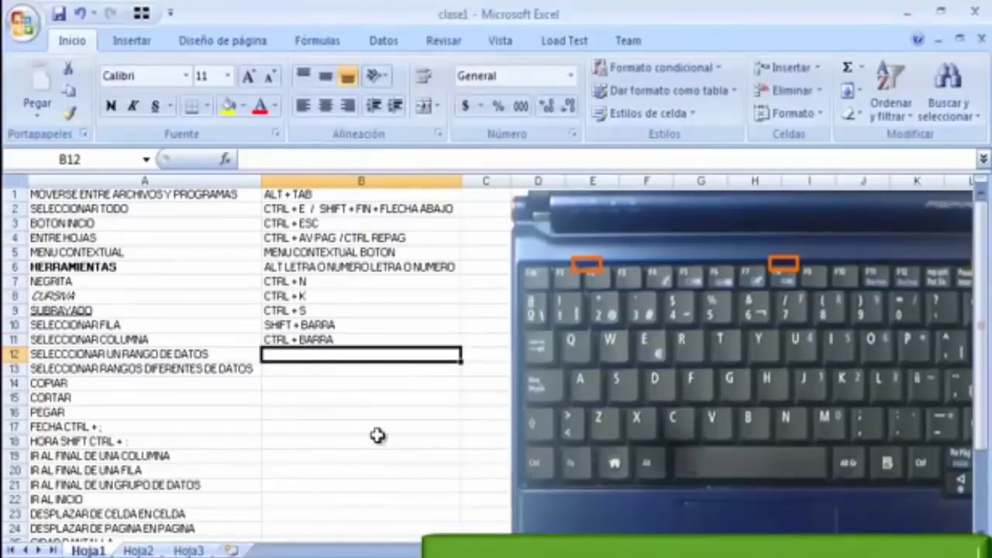
pyautogui.hotkey('ctrl', 'space')
pyautogui.click(284, 357)
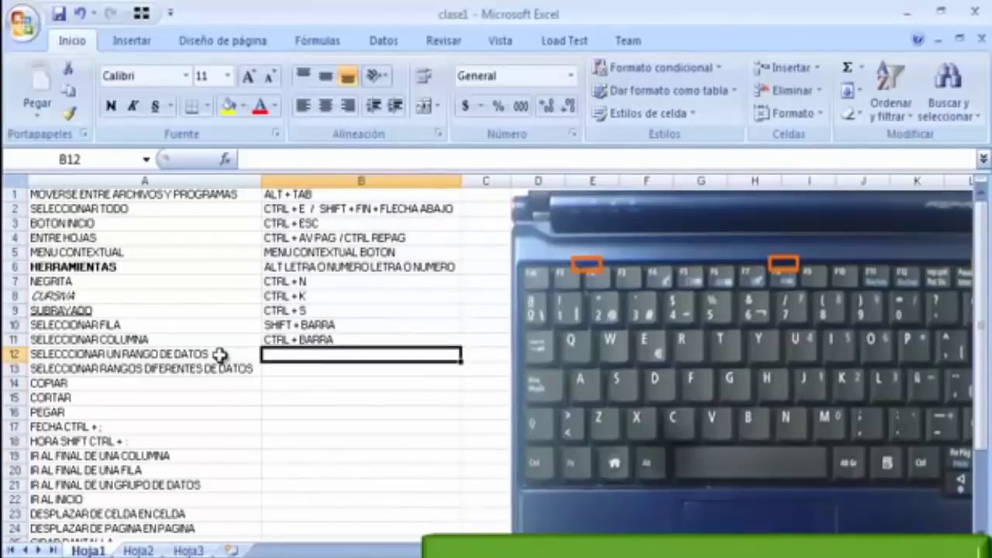
# Step: Select the range A3:B18 from the keyboard, starting at cell A3
pyautogui.click(60, 223)
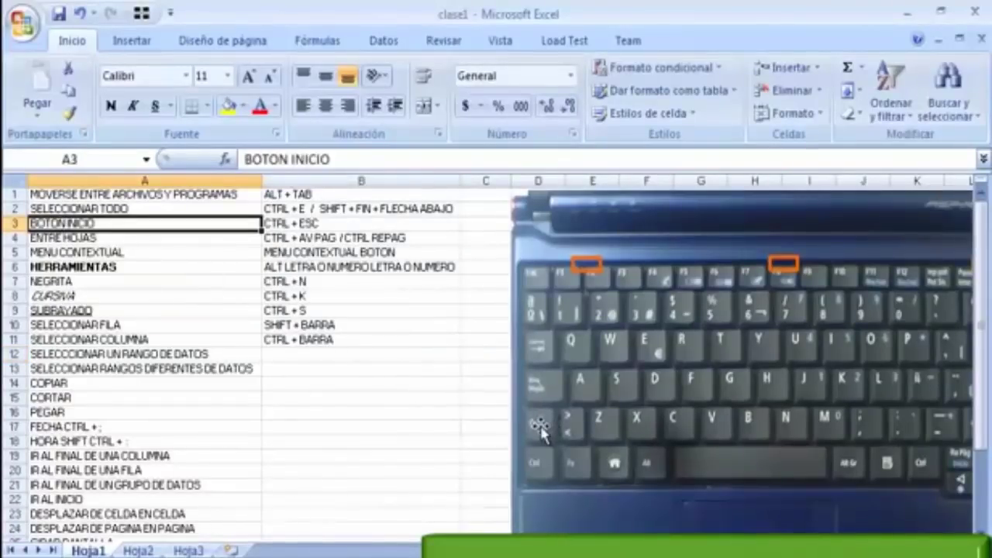
pyautogui.moveTo(829, 550); pyautogui.dragTo(837, 550)
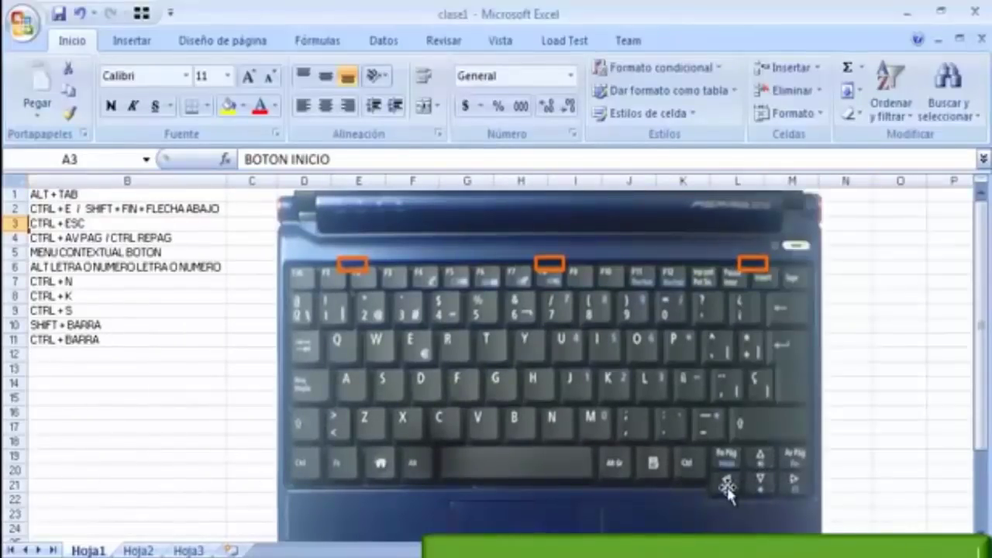
pyautogui.moveTo(729, 550)
pyautogui.mouseDown()
pyautogui.moveTo(716, 550)
pyautogui.moveTo(728, 550)
pyautogui.mouseUp()
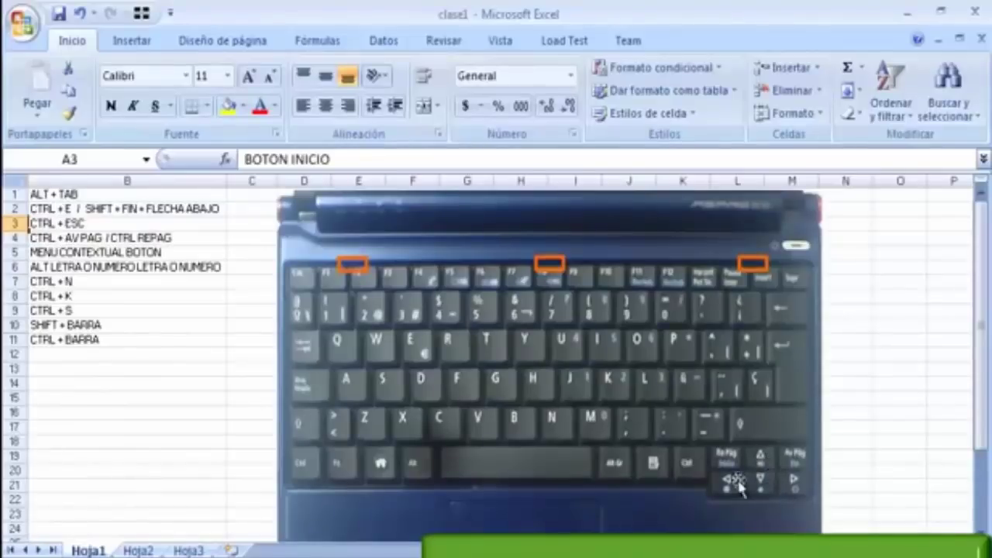
pyautogui.moveTo(726, 550); pyautogui.dragTo(709, 550)
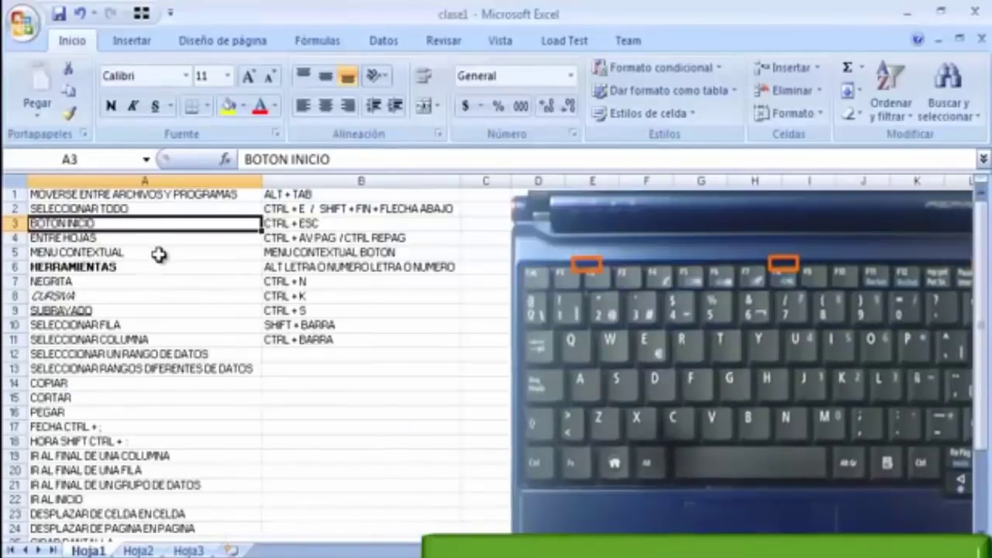
pyautogui.hotkey('shift', 'Right')
pyautogui.hotkey('shift', 'Down')
pyautogui.hotkey('shift', 'Down')
pyautogui.hotkey('shift', 'Down')
pyautogui.hotkey('shift', 'Down')
pyautogui.hotkey('shift', 'Down')
pyautogui.hotkey('shift', 'Down')
pyautogui.hotkey('shift', 'Down')
pyautogui.hotkey('shift', 'Down')
pyautogui.hotkey('shift', 'Down')
pyautogui.hotkey('shift', 'Down')
pyautogui.hotkey('shift', 'Down')
pyautogui.hotkey('shift', 'Down')
pyautogui.hotkey('shift', 'Down')
pyautogui.hotkey('shift', 'Down')
pyautogui.hotkey('shift', 'Down')
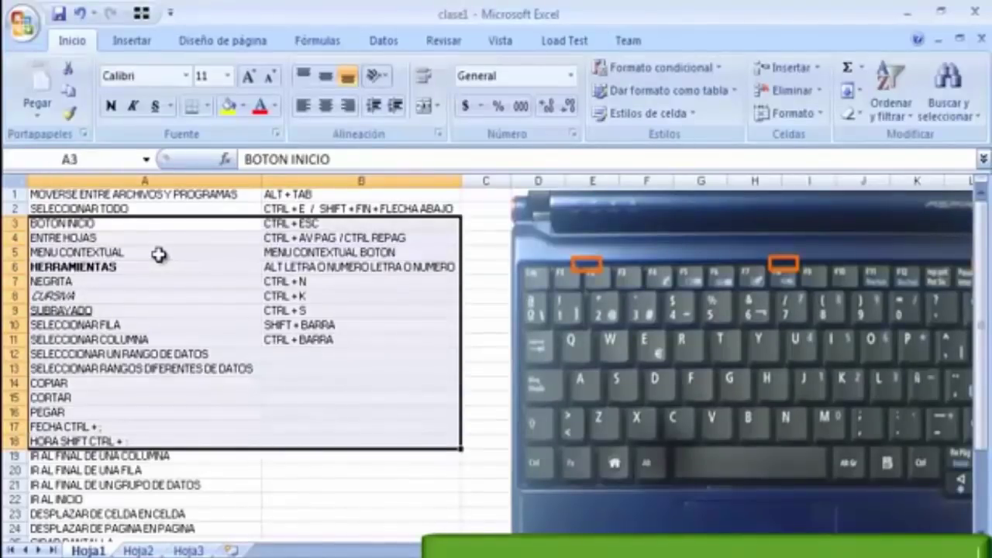
# Step: Widen the A3:B18 selection several columns to the right, narrow it back, and extend it farther down the list
pyautogui.hotkey('shift', 'Right')
pyautogui.hotkey('shift', 'Right')
pyautogui.hotkey('shift', 'Right')
pyautogui.hotkey('shift', 'Right')
pyautogui.hotkey('shift', 'Right')
pyautogui.hotkey('shift', 'Left')
pyautogui.hotkey('shift', 'Left')
pyautogui.hotkey('shift', 'Left')
pyautogui.hotkey('shift', 'Left')
pyautogui.hotkey('shift', 'Left')
pyautogui.hotkey('shift', 'Left')
pyautogui.hotkey('shift', 'Down')
pyautogui.hotkey('shift', 'Down')
pyautogui.hotkey('shift', 'Down')
pyautogui.hotkey('shift', 'Down')
pyautogui.hotkey('shift', 'Down')
pyautogui.hotkey('shift', 'Down')
pyautogui.hotkey('shift', 'Down')
pyautogui.hotkey('shift', 'Down')
pyautogui.hotkey('shift', 'Down')
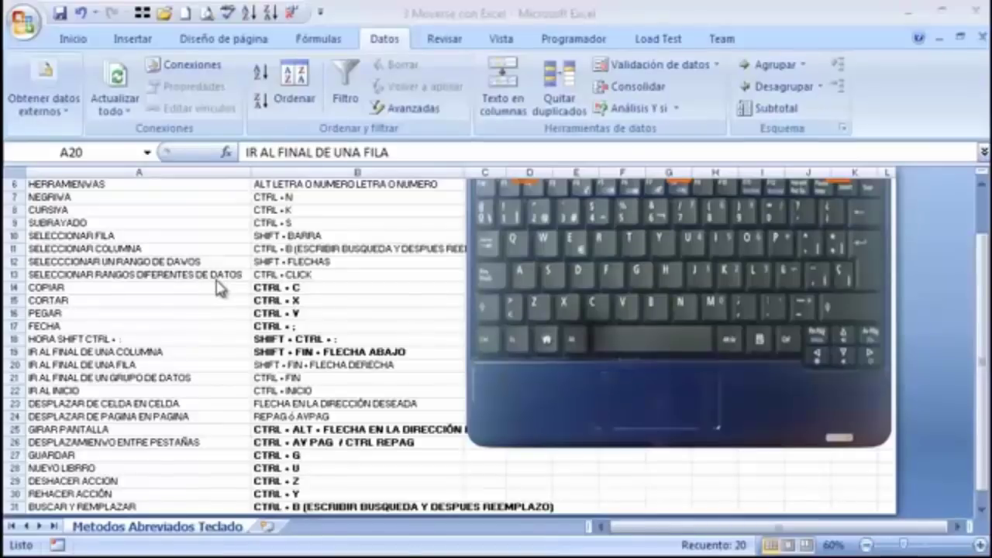
# Step: Select the range A8:B16 with the mouse on the Metodos Abreviados Teclado sheet of the 3 Moverse con Excel workbook
pyautogui.keyDown('shift'); pyautogui.click(66, 216); pyautogui.keyUp('shift')
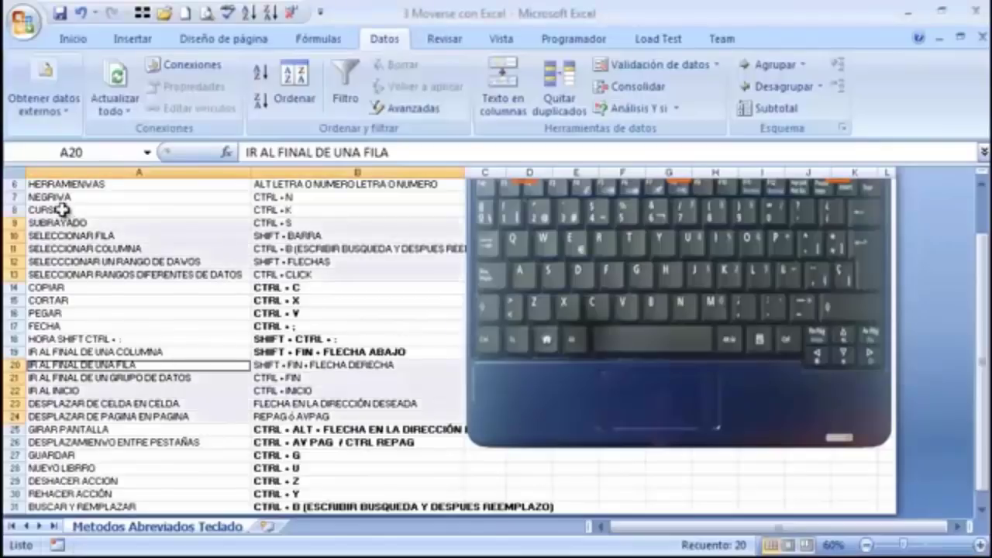
pyautogui.click(107, 210)
pyautogui.moveTo(107, 209); pyautogui.dragTo(348, 318)
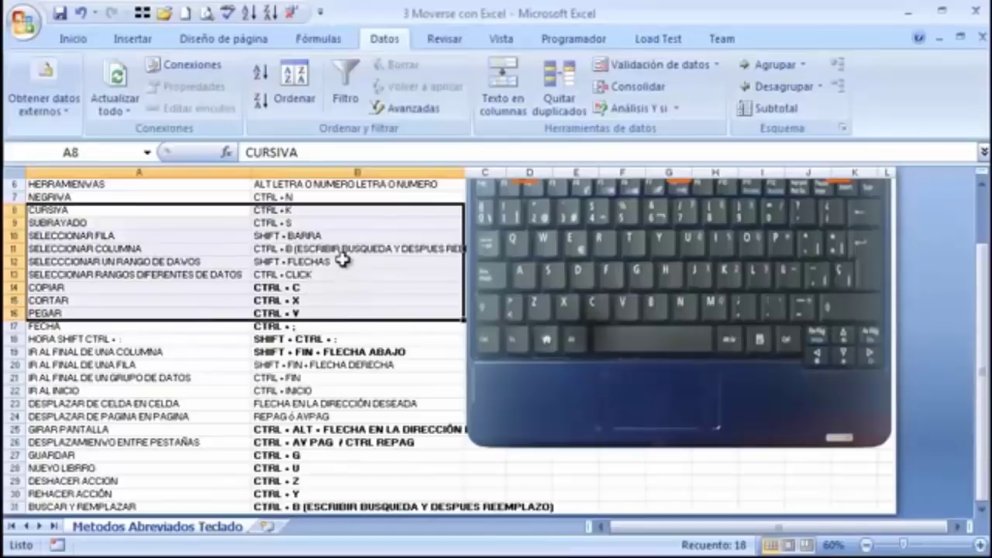
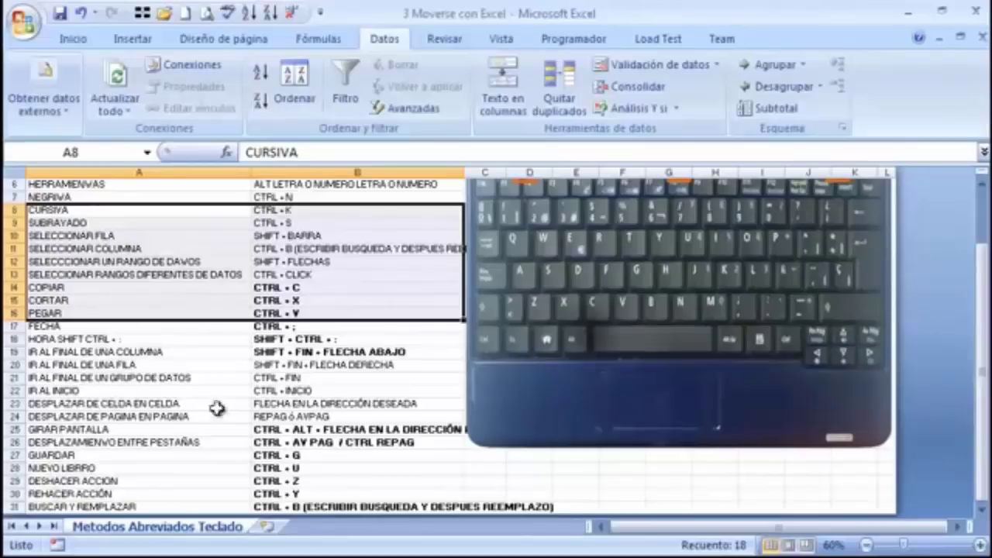
# Step: Select the range A8:B16 again from the keyboard, extending it cell by cell from A8
pyautogui.click(147, 209)
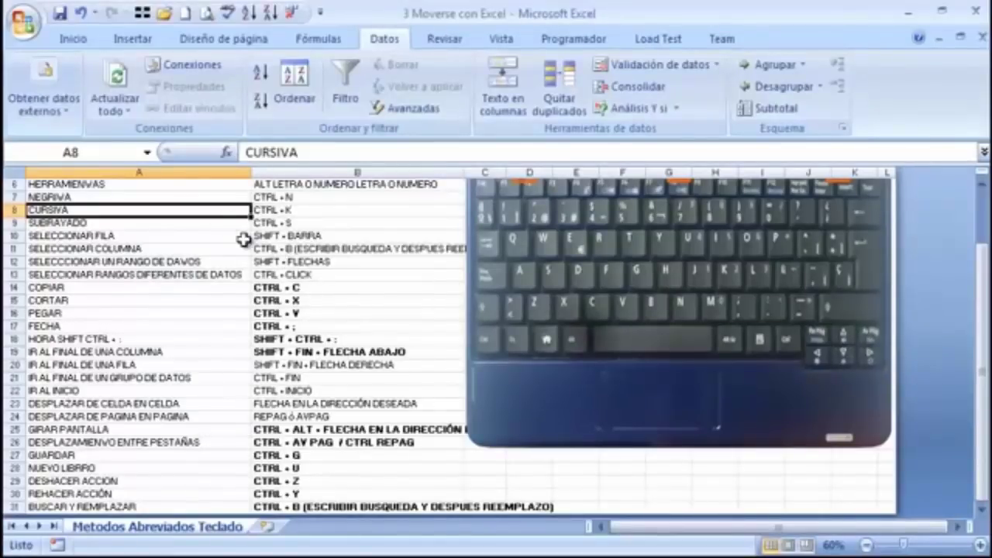
pyautogui.hotkey('shift', 'Right')
pyautogui.hotkey('shift', 'Down')
pyautogui.hotkey('shift', 'Down')
pyautogui.hotkey('shift', 'Down')
pyautogui.hotkey('shift', 'Down')
pyautogui.hotkey('shift', 'Down')
pyautogui.hotkey('shift', 'Down')
pyautogui.hotkey('shift', 'Down')
pyautogui.hotkey('shift', 'Down')
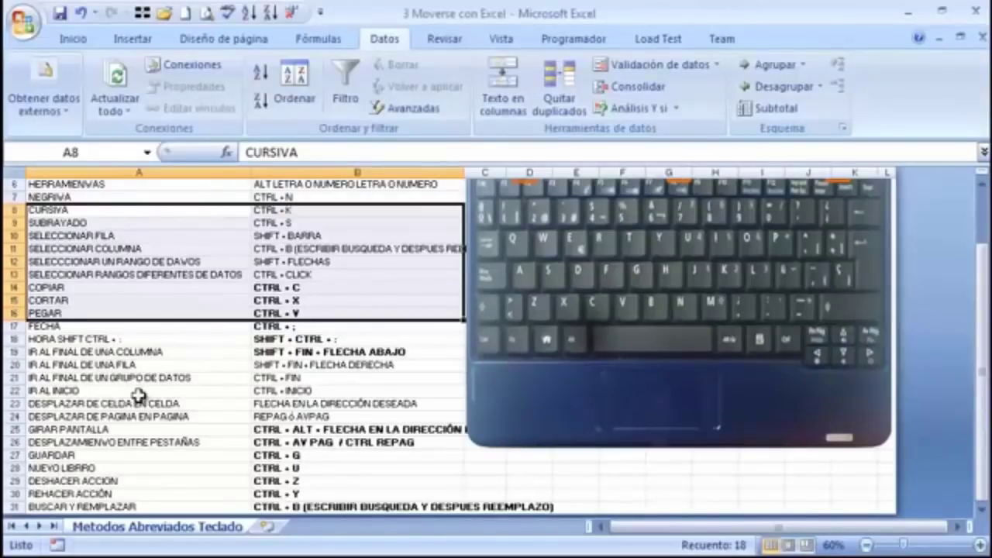
# Step: Add the separate range A25:B30 to the A8:B16 selection, and turn bold on and off again for both ranges
pyautogui.keyDown('ctrl'); pyautogui.click(61, 430); pyautogui.keyUp('ctrl')
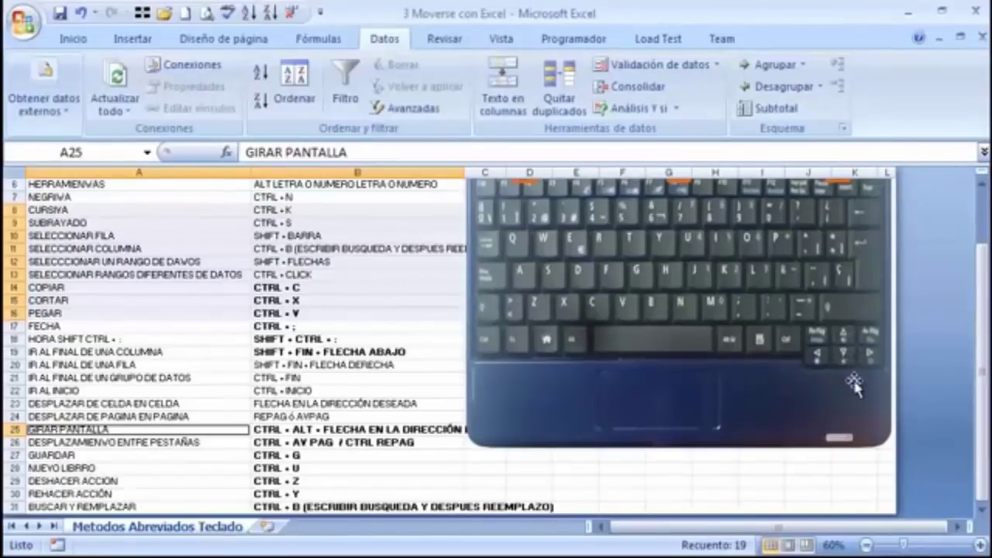
pyautogui.hotkey('shift', 'Right')
pyautogui.hotkey('shift', 'Down')
pyautogui.hotkey('shift', 'Down')
pyautogui.hotkey('shift', 'Down')
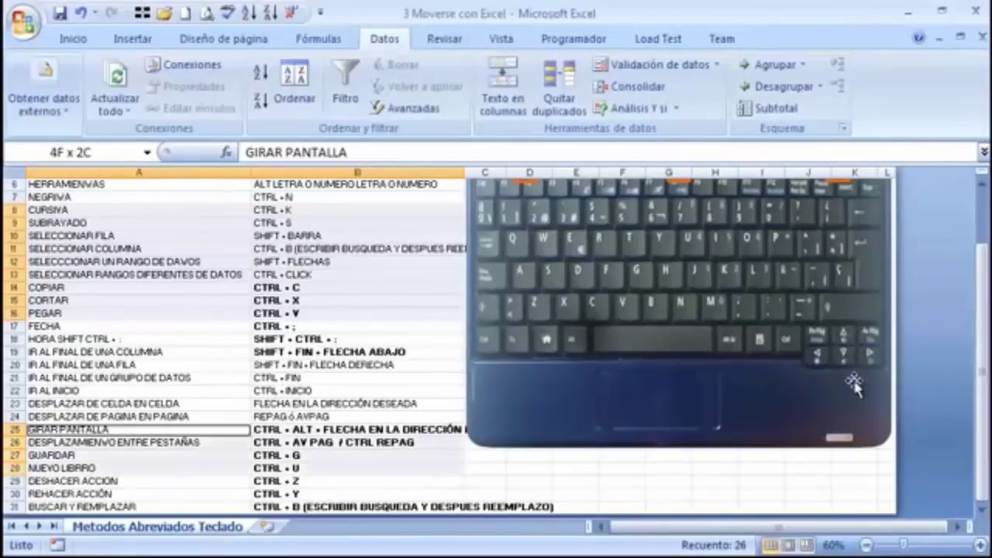
pyautogui.hotkey('shift', 'Down')
pyautogui.hotkey('shift', 'Down')
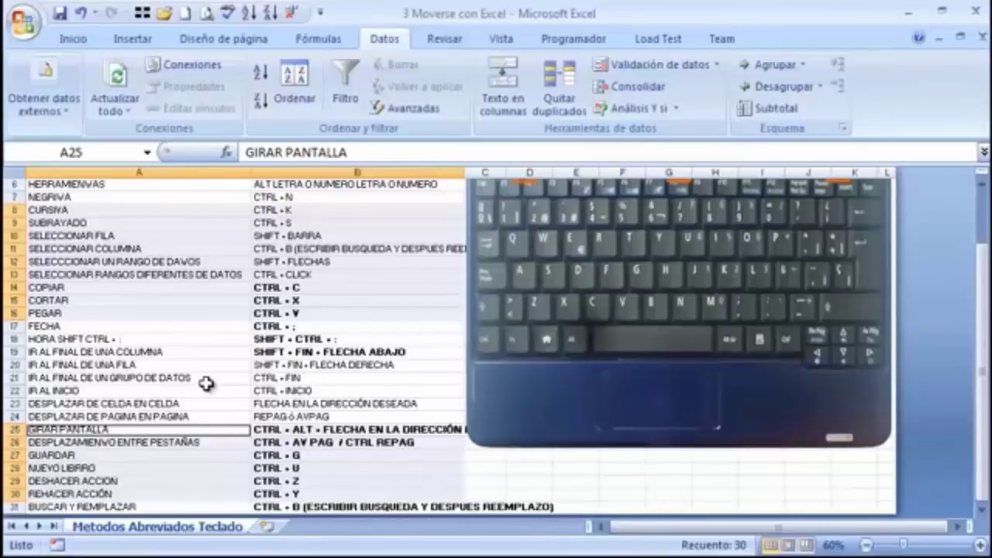
pyautogui.hotkey('ctrl', 'n')
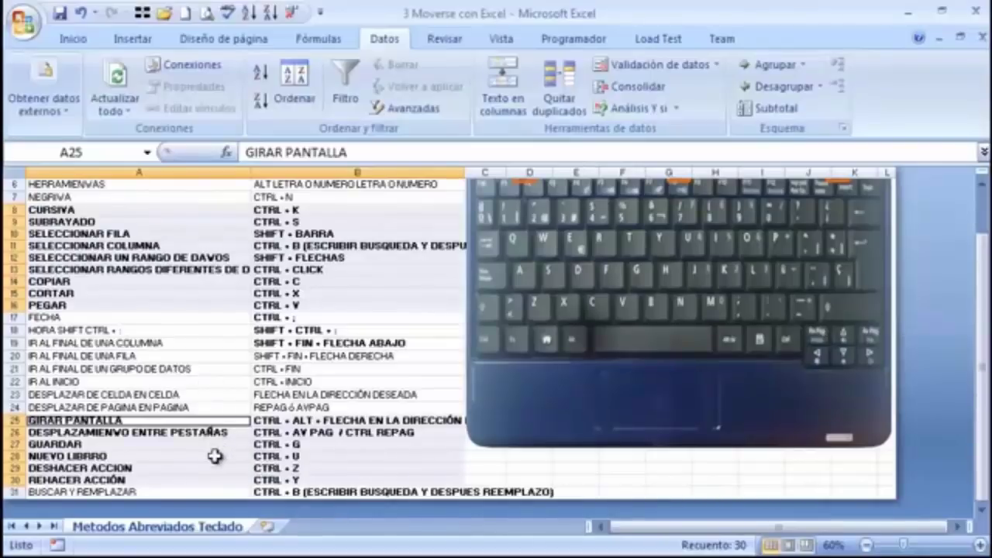
pyautogui.hotkey('ctrl', 'z')
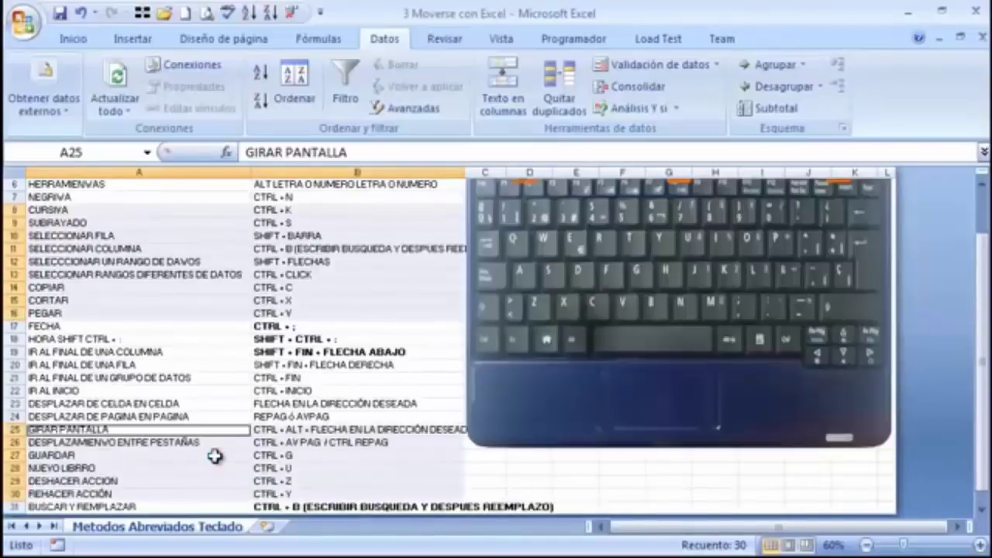
# Step: Apply italics to the selected ranges A8:B16 and A25:B30, and undo the formatting
pyautogui.hotkey('ctrl', 'k')
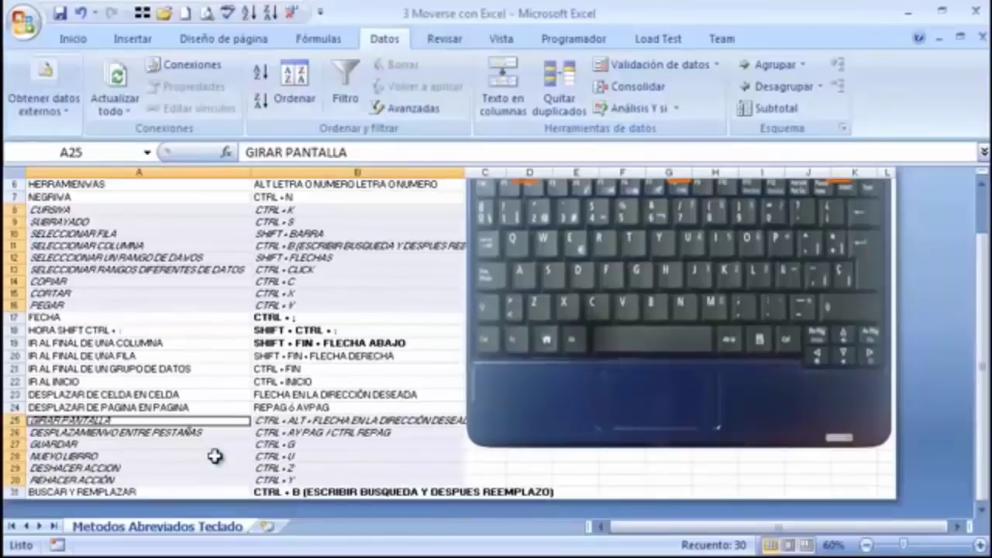
pyautogui.hotkey('ctrl', 'z')
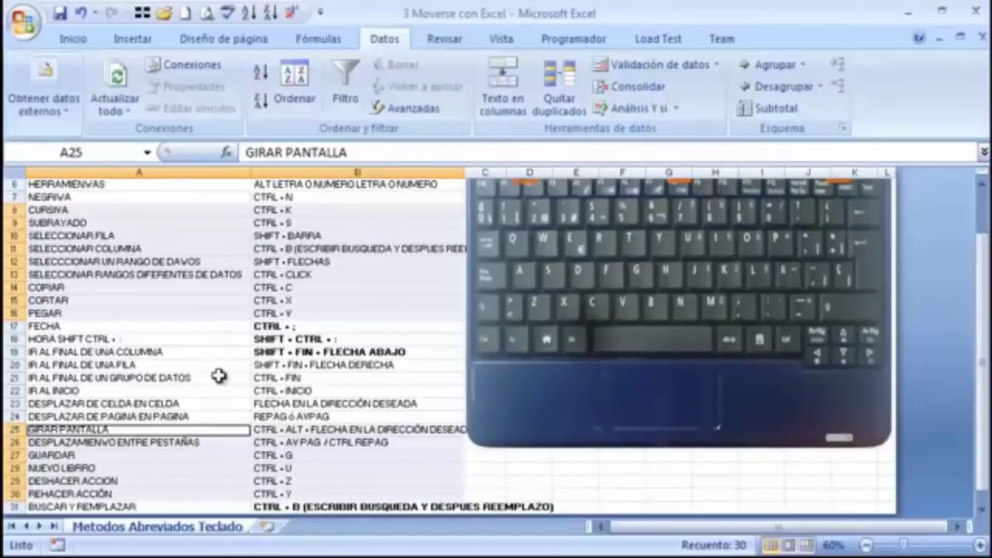
# Step: Copy A14:A17 from the COPIAR to the FECHA row, paste it at E27, and undo the paste
pyautogui.click(286, 288)
pyautogui.press('Left')
pyautogui.press('Right')
pyautogui.press('Left')
pyautogui.press('Right')
pyautogui.press('Left')
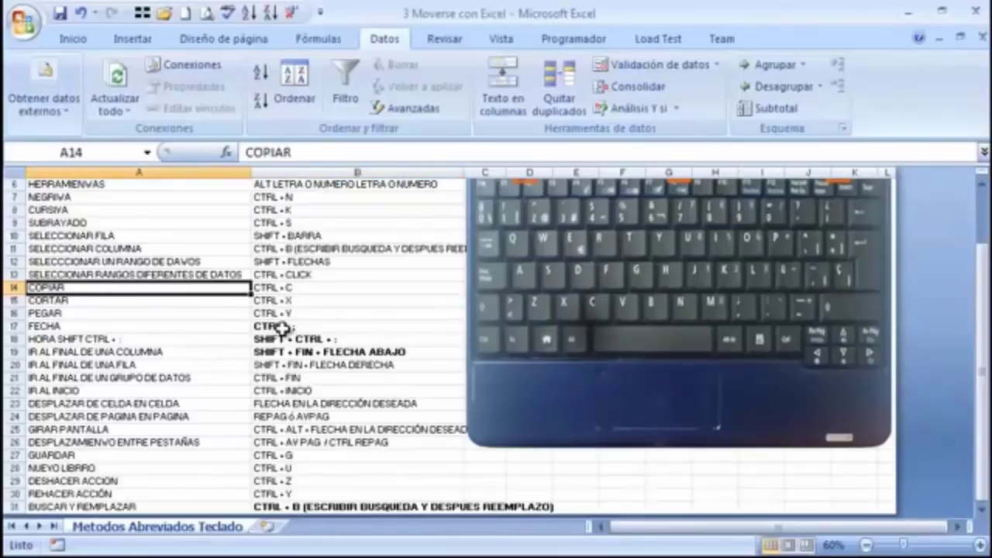
pyautogui.hotkey('shift', 'Down')
pyautogui.hotkey('shift', 'Down')
pyautogui.hotkey('shift', 'Down')
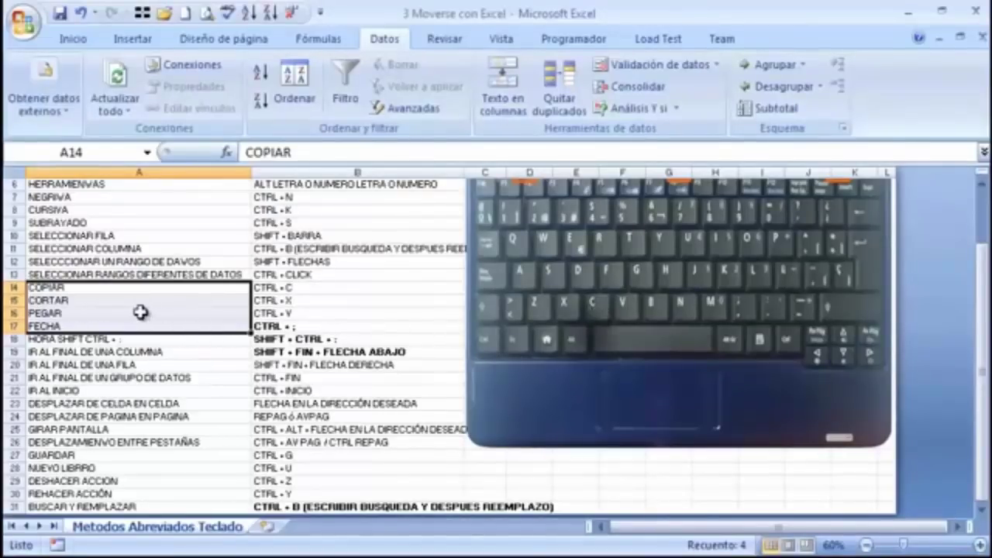
pyautogui.hotkey('ctrl', 'c')
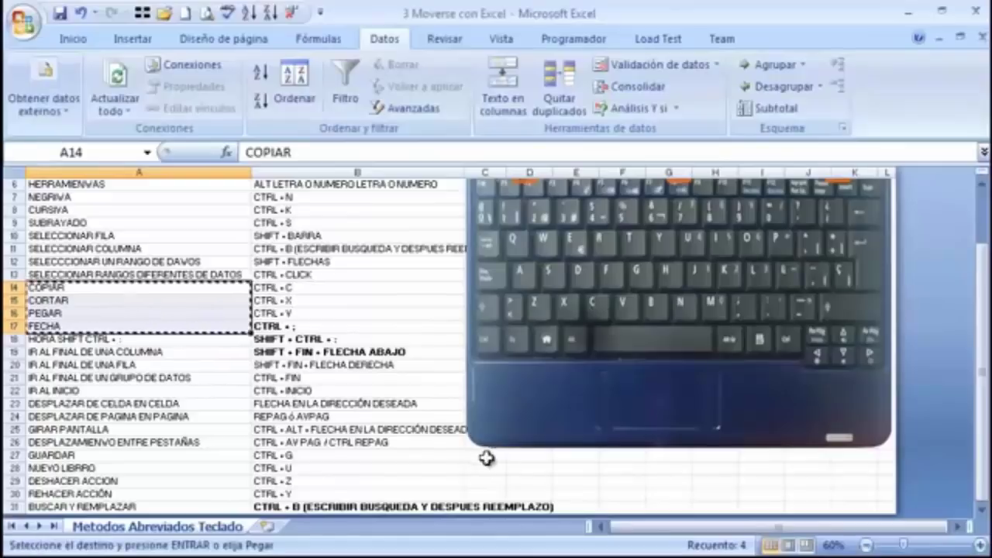
pyautogui.click(585, 459)
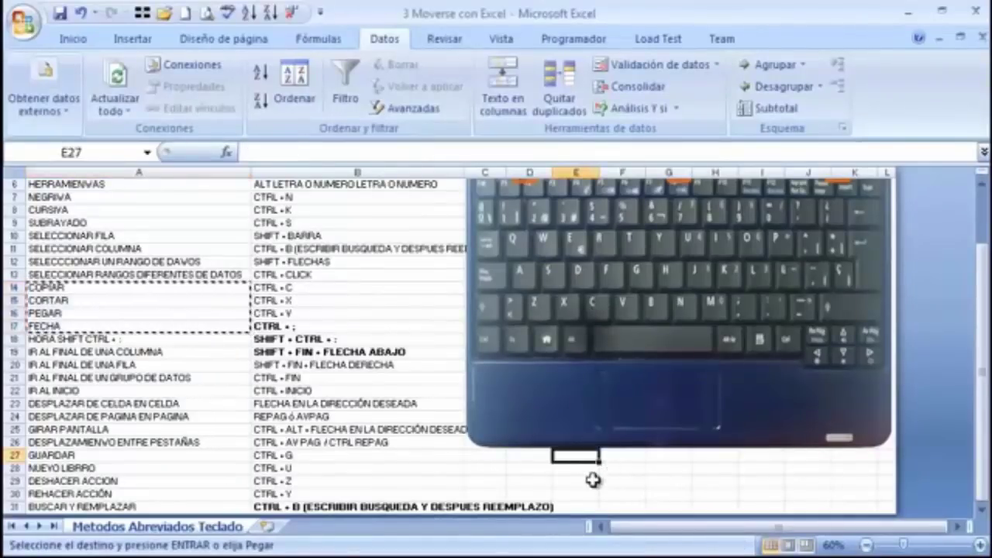
pyautogui.hotkey('ctrl', 'v')
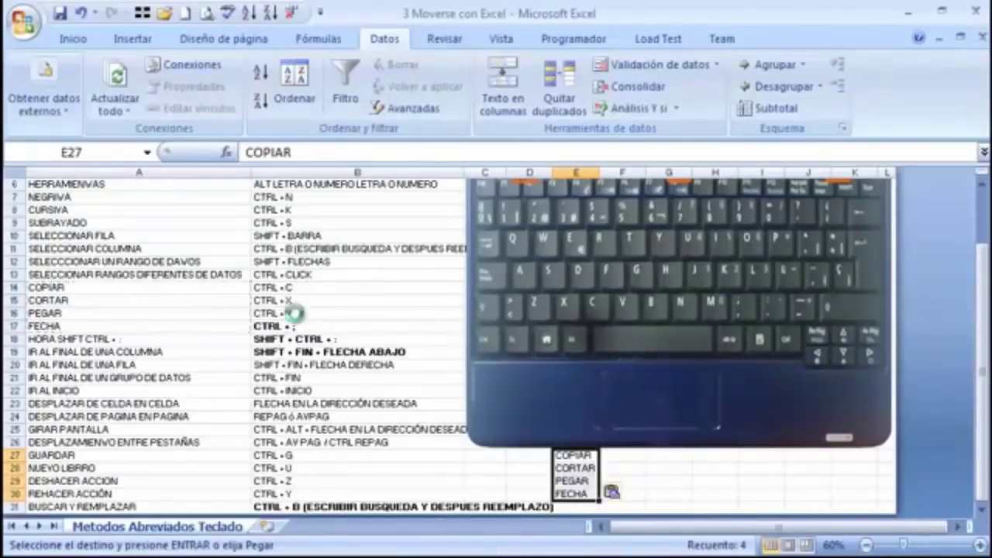
pyautogui.hotkey('ctrl', 'z')
pyautogui.press('Escape')
# Step: Copy the range A14:A17 again and paste it at F28
pyautogui.click(277, 288)
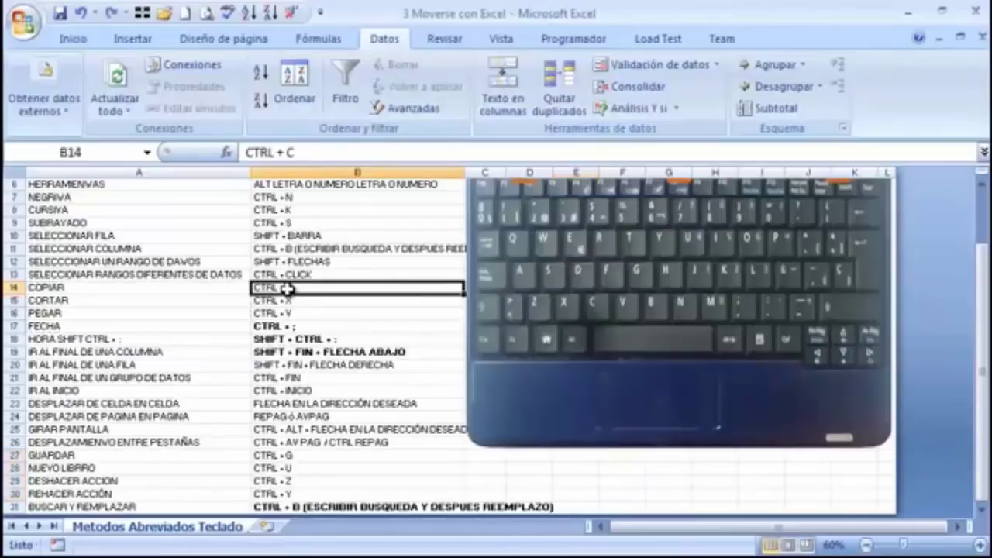
pyautogui.moveTo(113, 290); pyautogui.dragTo(116, 327)
pyautogui.hotkey('ctrl', 'c')
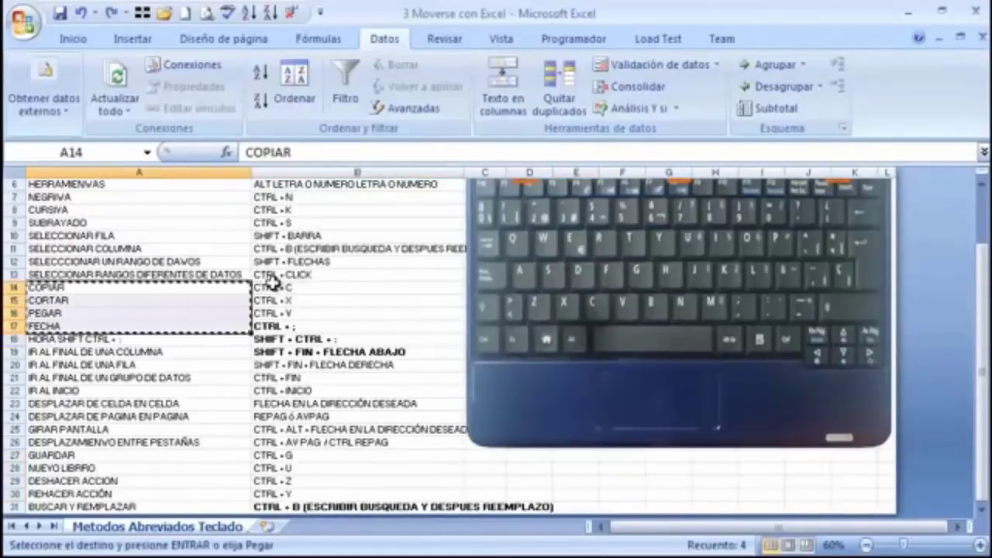
pyautogui.click(613, 468)
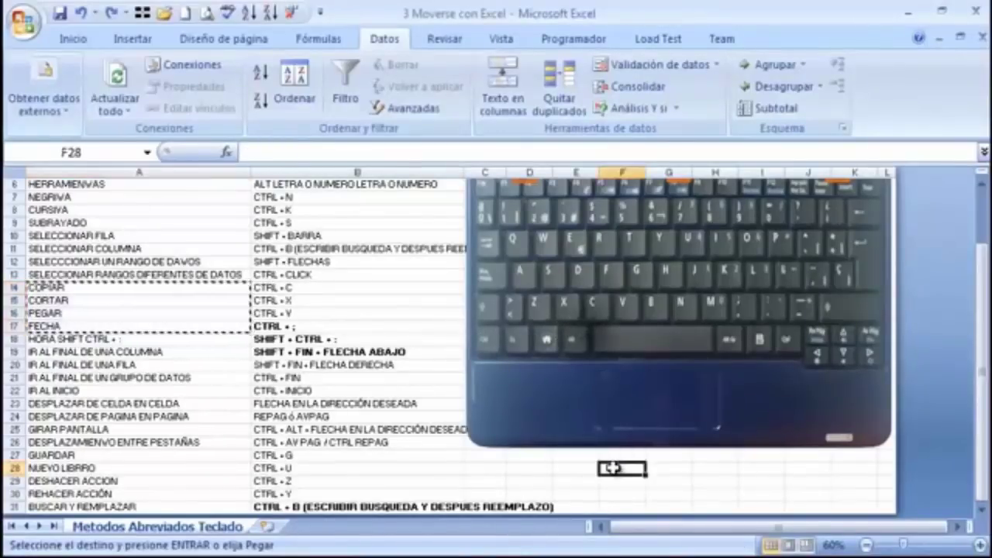
pyautogui.hotkey('ctrl', 'v')
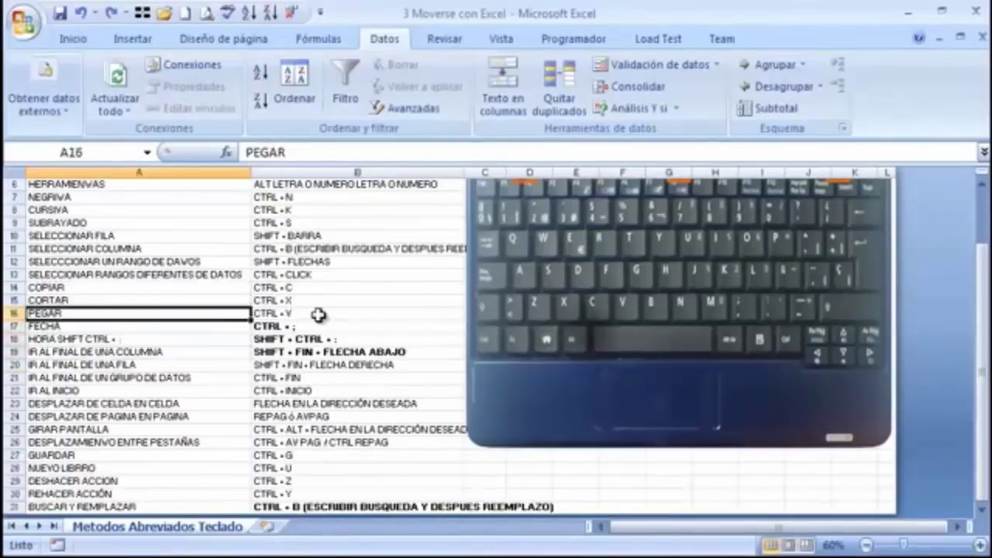
# Step: Cut the range A15:A17 (CORTAR, PEGAR, FECHA) and paste it at F28
pyautogui.press('Up')
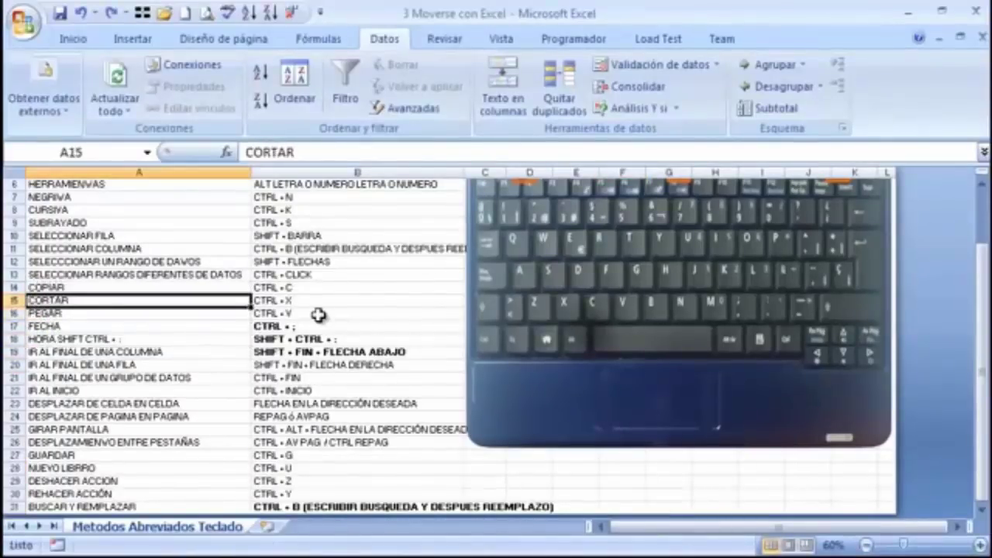
pyautogui.click(283, 287)
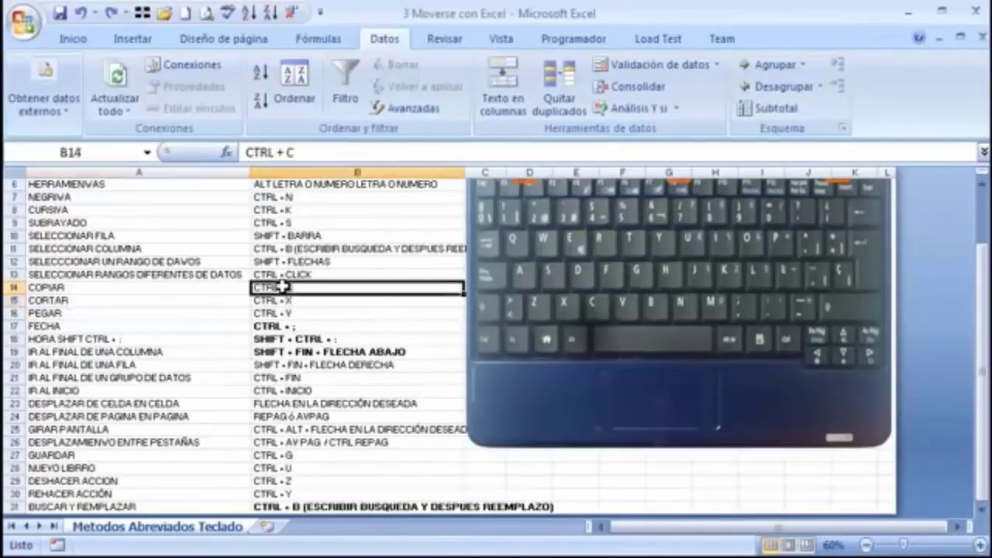
pyautogui.click(227, 302)
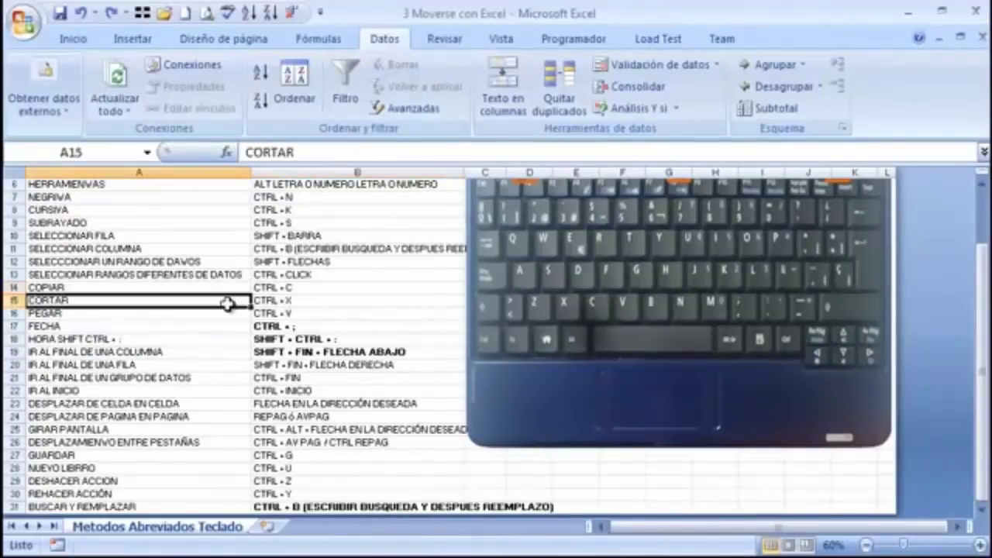
pyautogui.hotkey('shift', 'Down')
pyautogui.hotkey('shift', 'Down')
pyautogui.hotkey('ctrl', 'x')
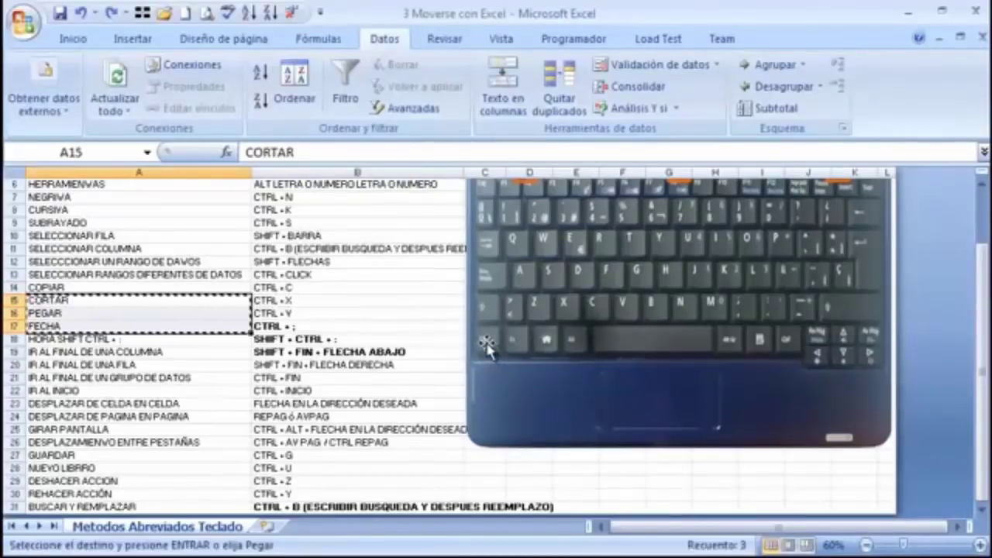
pyautogui.click(624, 468)
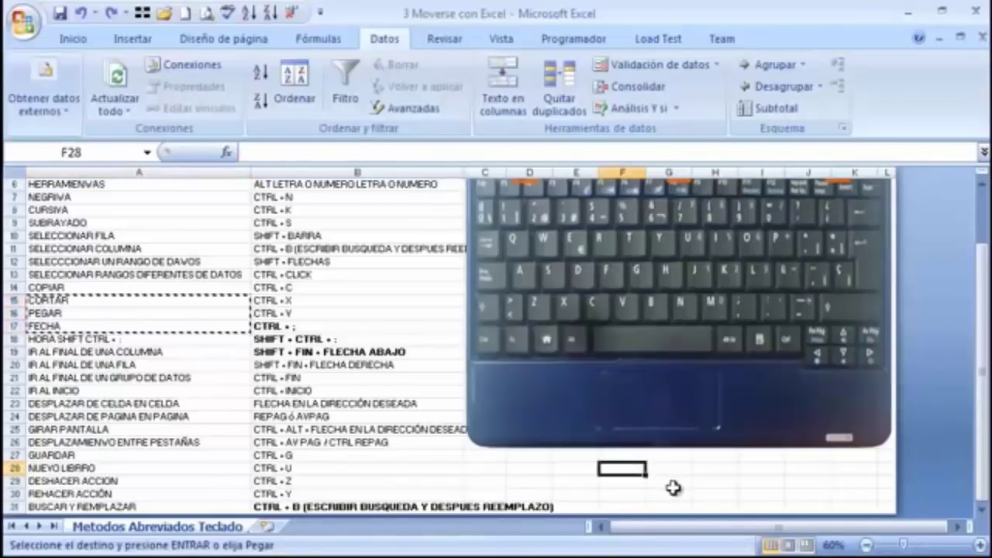
pyautogui.hotkey('ctrl', 'v')
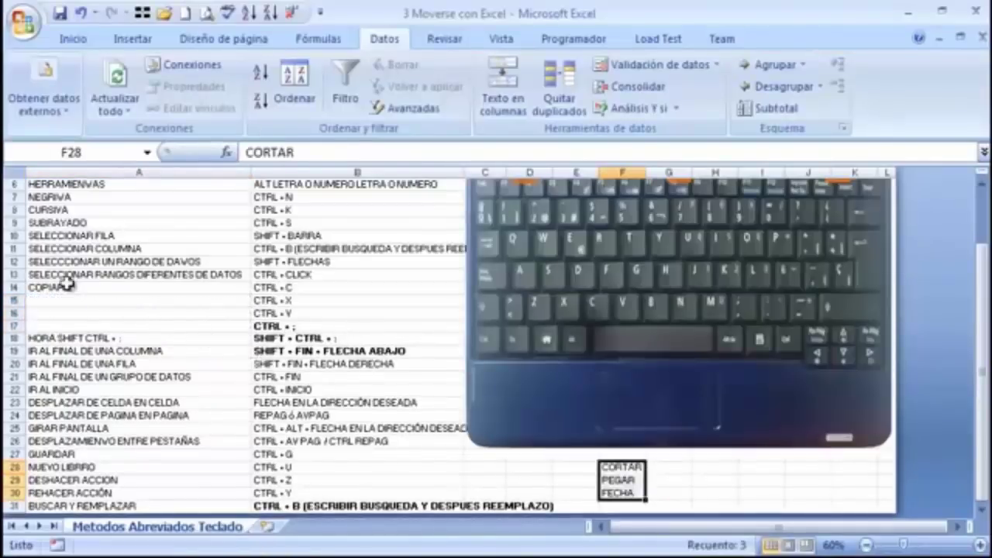
# Step: Cut the range F28:F30 and paste it back into the emptied cells starting at A15
pyautogui.moveTo(51, 302); pyautogui.dragTo(54, 326)
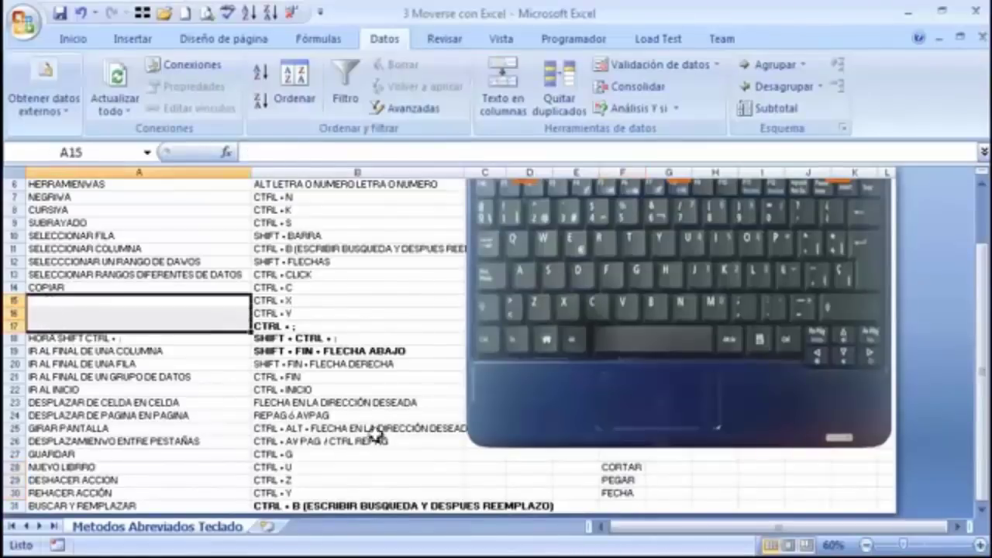
pyautogui.moveTo(624, 468); pyautogui.dragTo(620, 495)
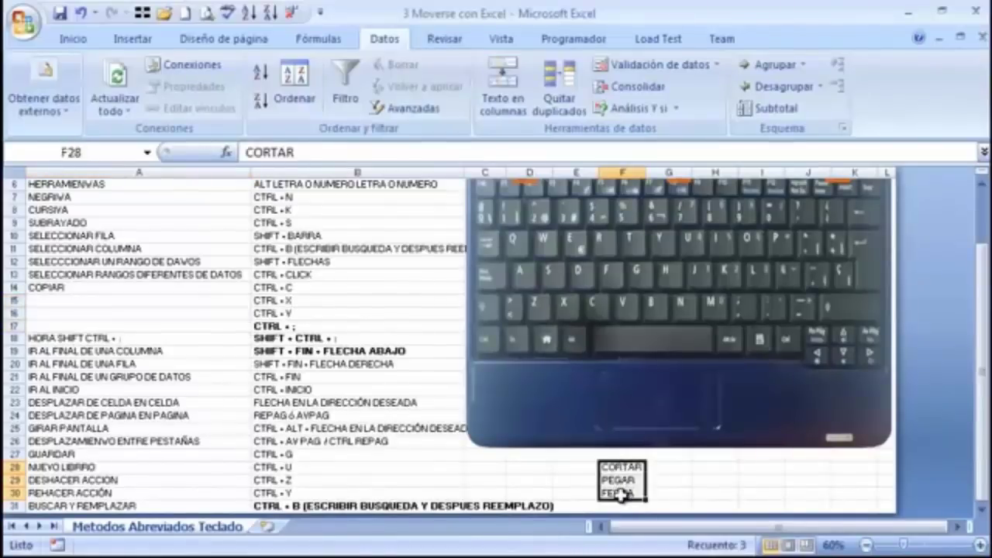
pyautogui.hotkey('ctrl', 'x')
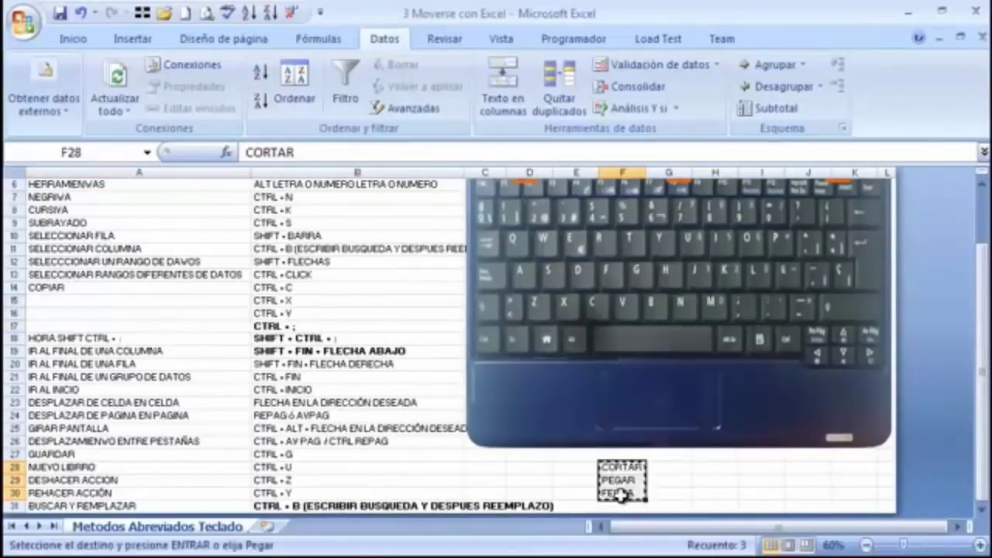
pyautogui.click(62, 305)
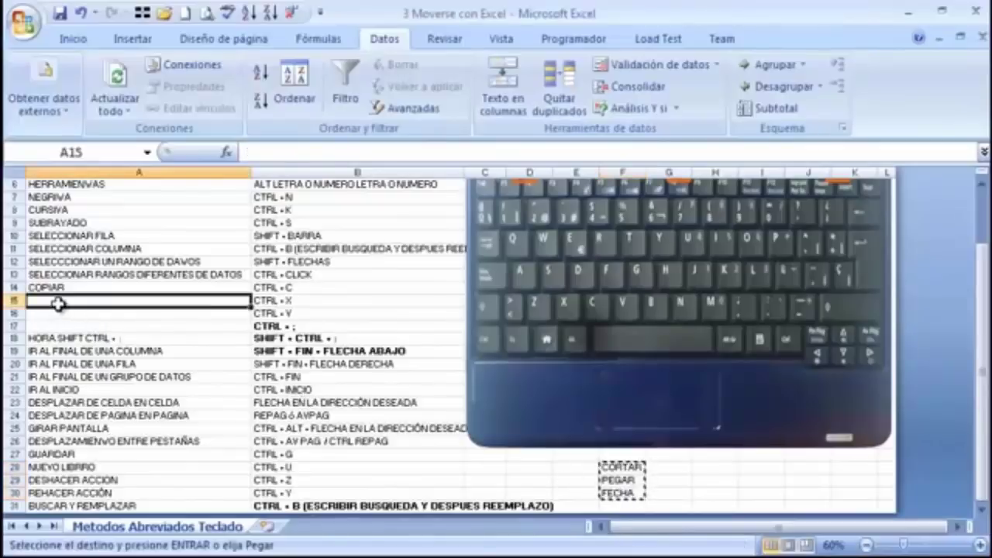
pyautogui.press('Return')
# Step: Select the shortcut cells B13:B16 and make them bold
pyautogui.click(287, 274)
pyautogui.hotkey('shift', 'Down')
pyautogui.hotkey('shift', 'Down')
pyautogui.hotkey('shift', 'Down')
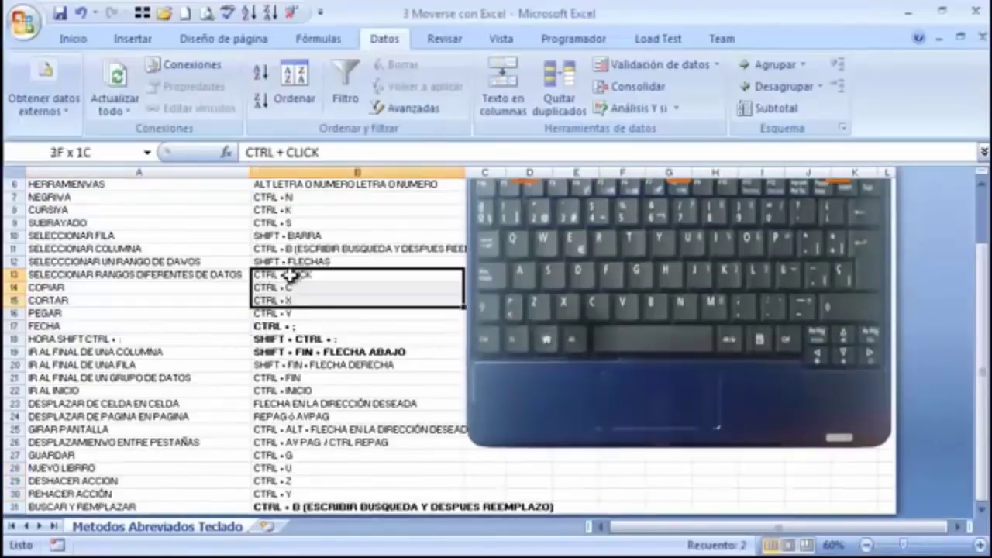
pyautogui.hotkey('ctrl', 'n')
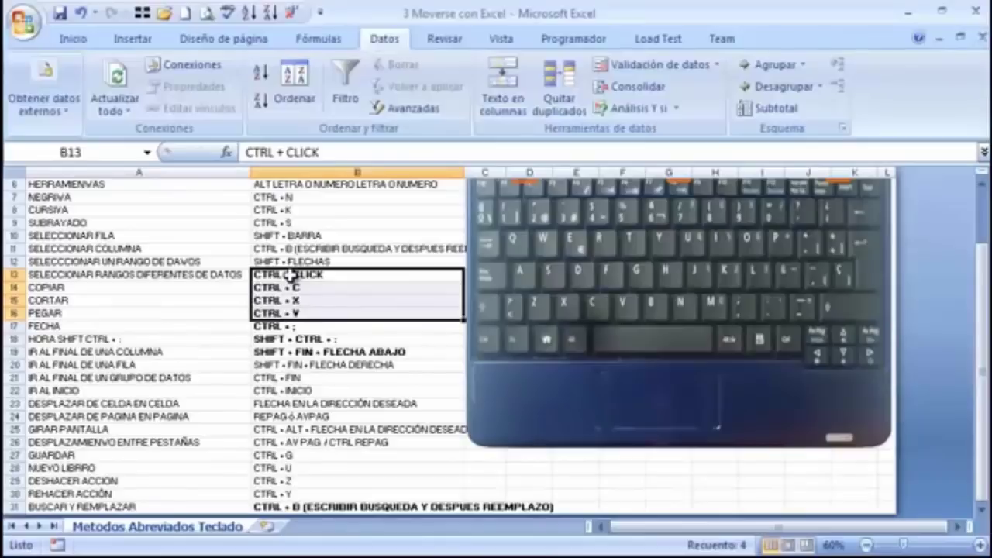
# Step: Go past the FECHA row to the empty cell E28 and insert the current date, 12/05/2013
pyautogui.press('Down')
pyautogui.press('Down')
pyautogui.press('Down')
pyautogui.press('Down')
pyautogui.press('Left')
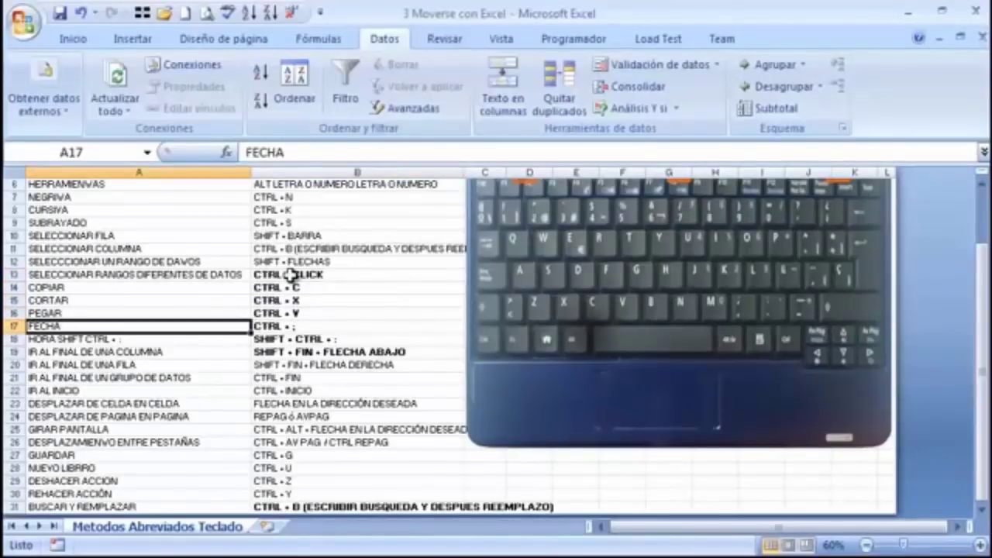
pyautogui.press('Right')
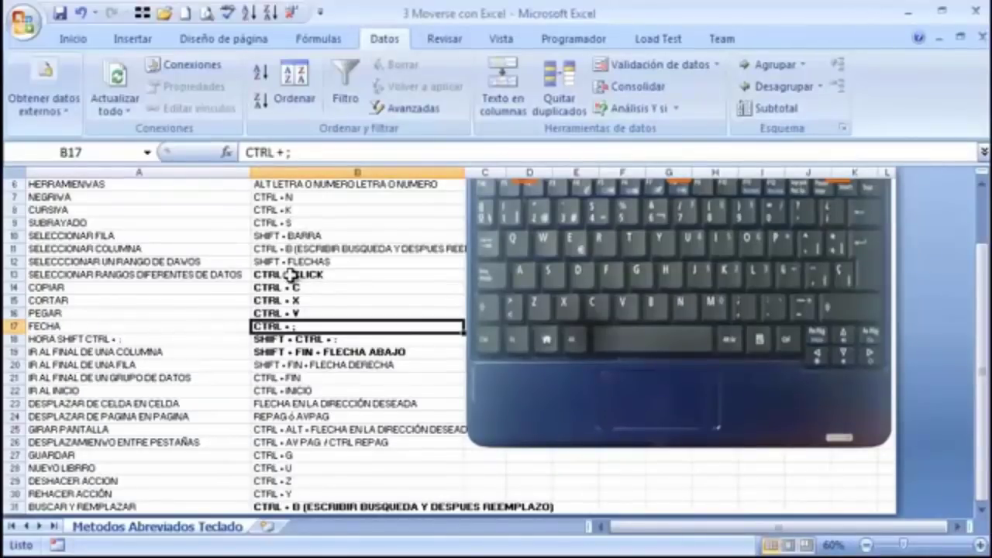
pyautogui.press('Down')
pyautogui.press('Down')
pyautogui.press('Down')
pyautogui.press('Down')
pyautogui.press('Down')
pyautogui.press('Down')
pyautogui.press('Down')
pyautogui.press('Down')
pyautogui.press('Down')
pyautogui.press('Right')
pyautogui.press('Down')
pyautogui.press('Right')
pyautogui.press('Down')
pyautogui.press('Right')
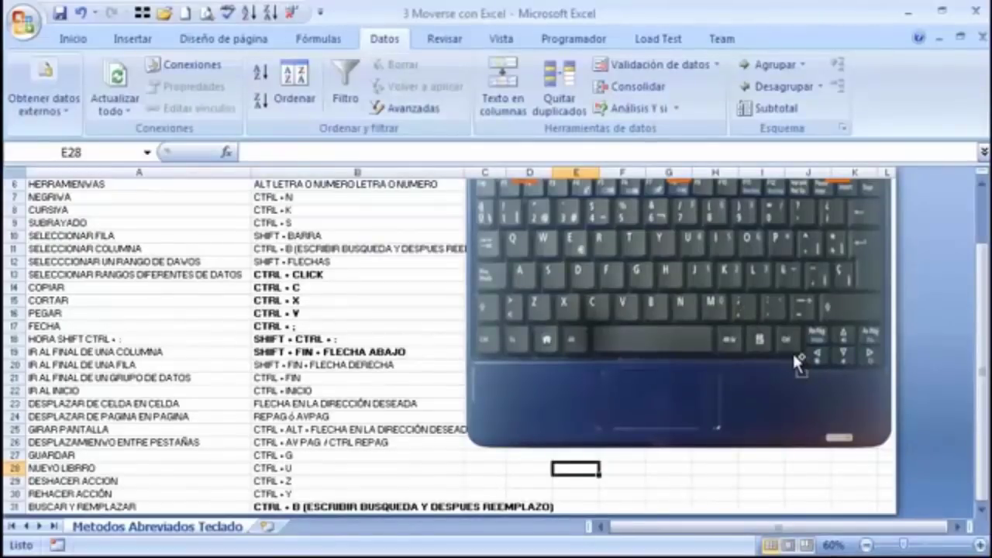
pyautogui.hotkey('ctrl', ';')
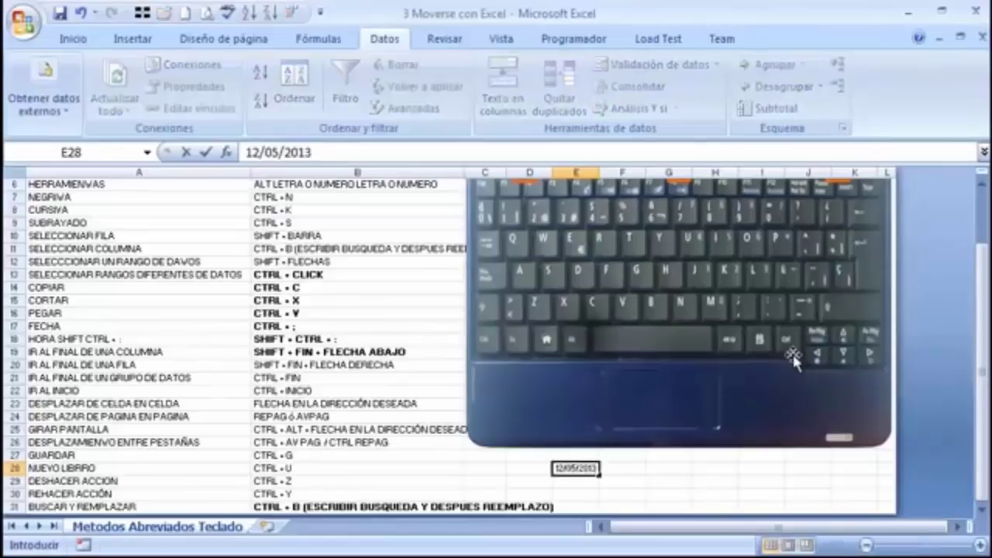
pyautogui.press('Return')
# Step: Insert the current date, 12/05/2013, in cells E29 and E30
pyautogui.press('Up')
pyautogui.press('Down')
pyautogui.hotkey('ctrl', ';')
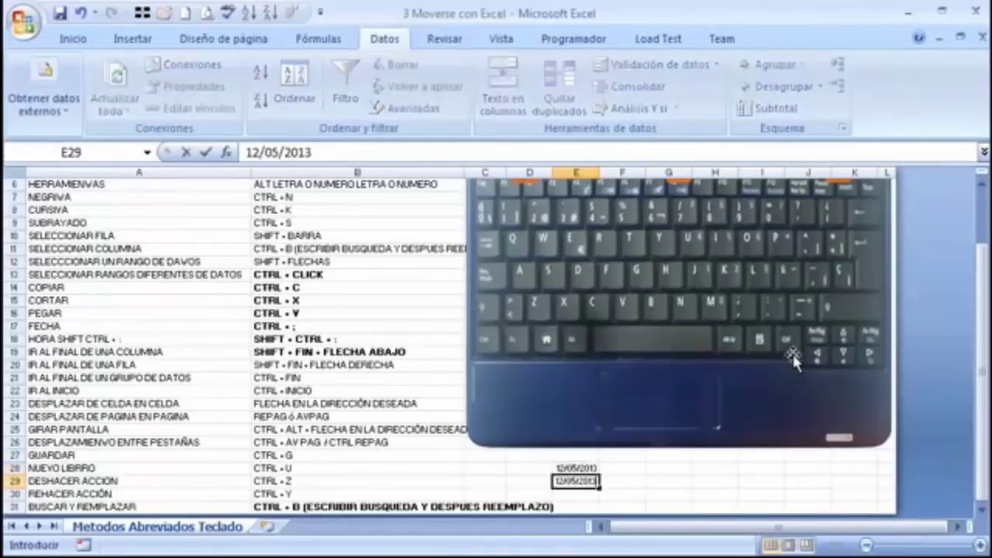
pyautogui.press('Return')
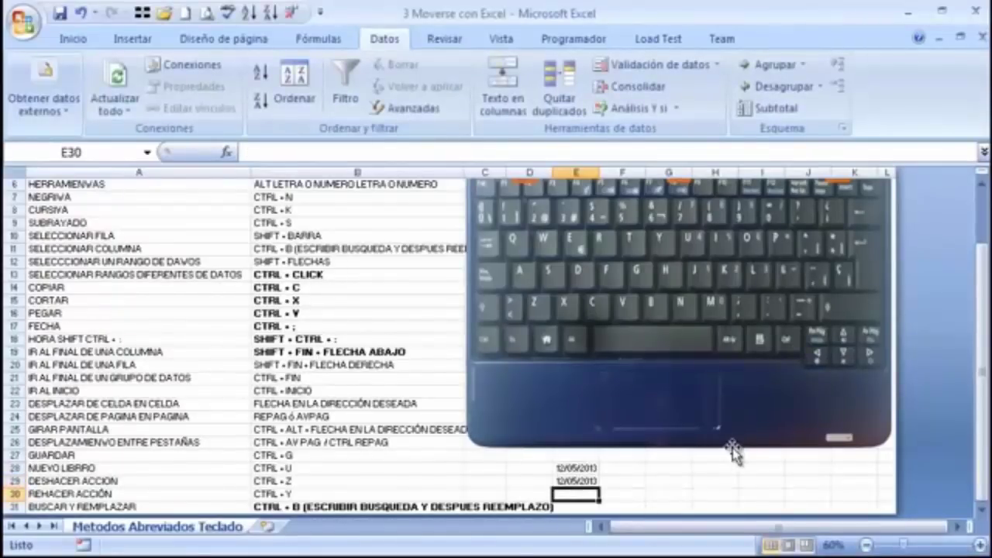
pyautogui.hotkey('ctrl', ';')
pyautogui.press('Return')
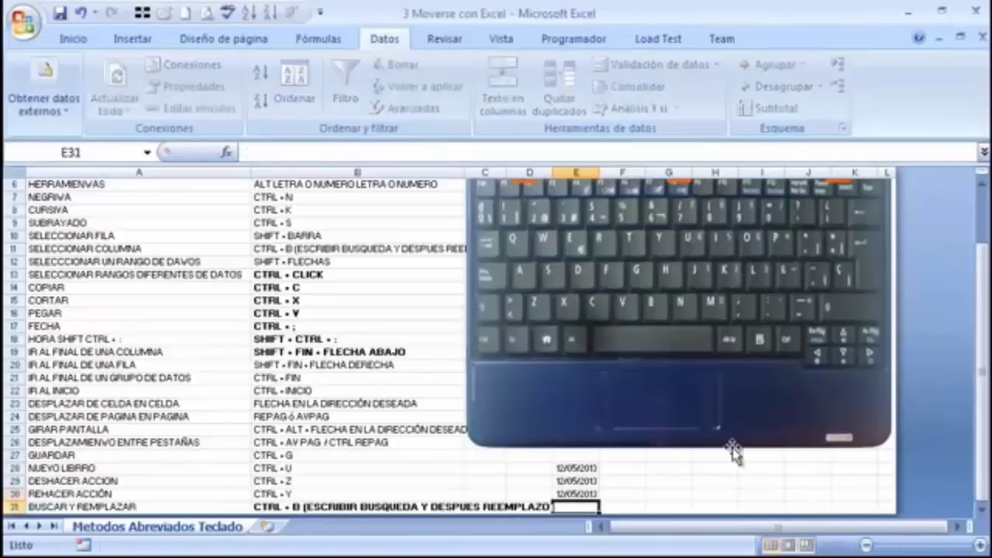
# Step: Select the three dates in E28:E30 and clear them
pyautogui.press('Up')
pyautogui.press('Up')
pyautogui.press('Up')
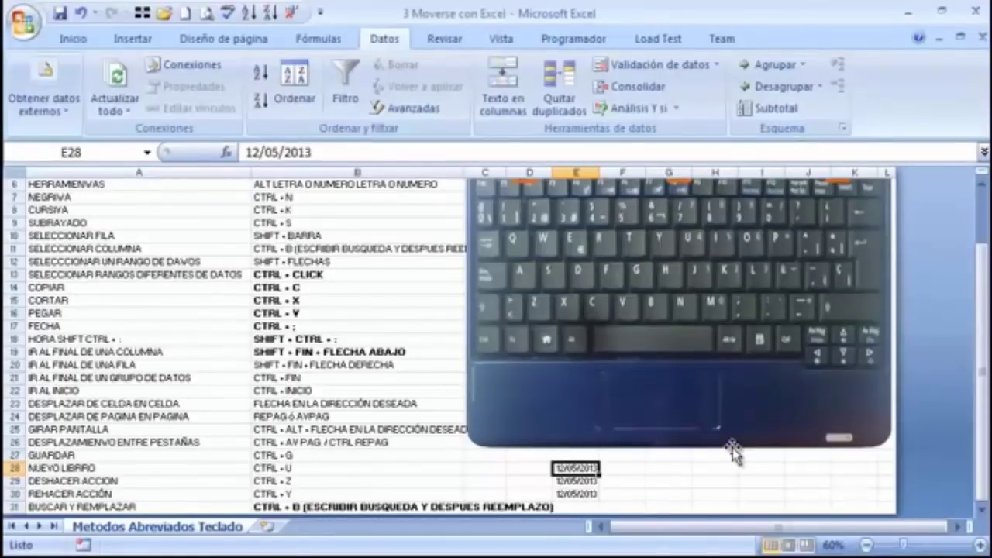
pyautogui.hotkey('shift', 'Down')
pyautogui.hotkey('shift', 'Down')
pyautogui.hotkey('shift', 'Down')
pyautogui.hotkey('shift', 'Up')
# Step: Go from the HORA row to F28, insert the current date, 12/05/2013, and select the adjacent cell G28
pyautogui.press('Right')
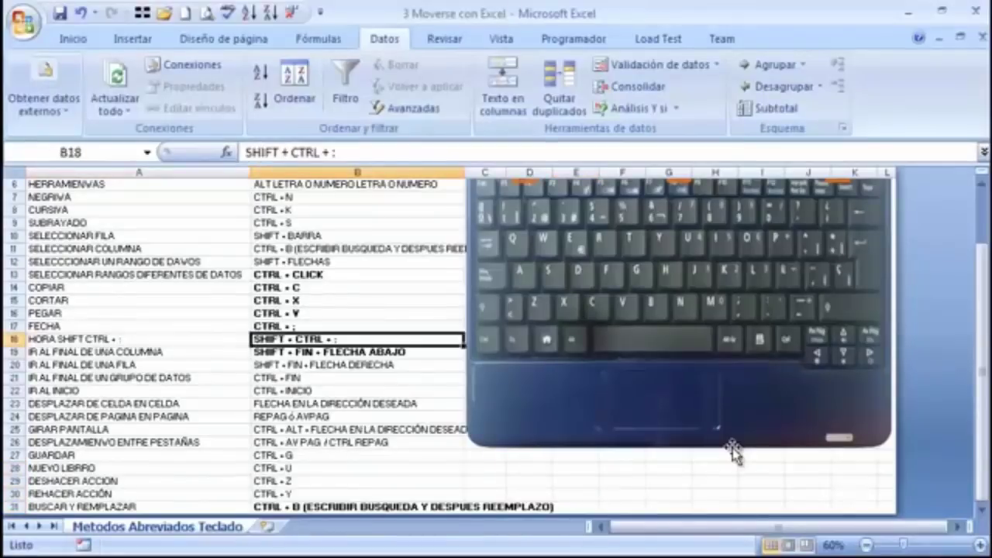
pyautogui.press('Left')
pyautogui.press('Down')
pyautogui.press('Up')
pyautogui.press('Right')
pyautogui.press('Down')
pyautogui.press('Down')
pyautogui.press('Right')
pyautogui.press('Down')
pyautogui.press('Down')
pyautogui.press('Down')
pyautogui.press('Down')
pyautogui.press('Down')
pyautogui.press('Right')
pyautogui.press('Down')
pyautogui.press('Down')
pyautogui.press('Right')
pyautogui.press('Down')
pyautogui.press('Right')
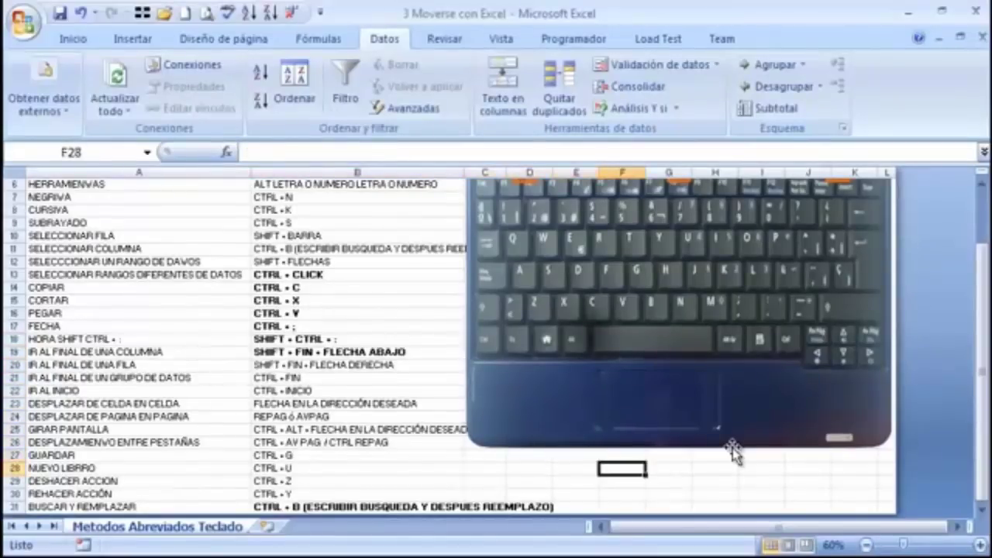
pyautogui.hotkey('ctrl', ';')
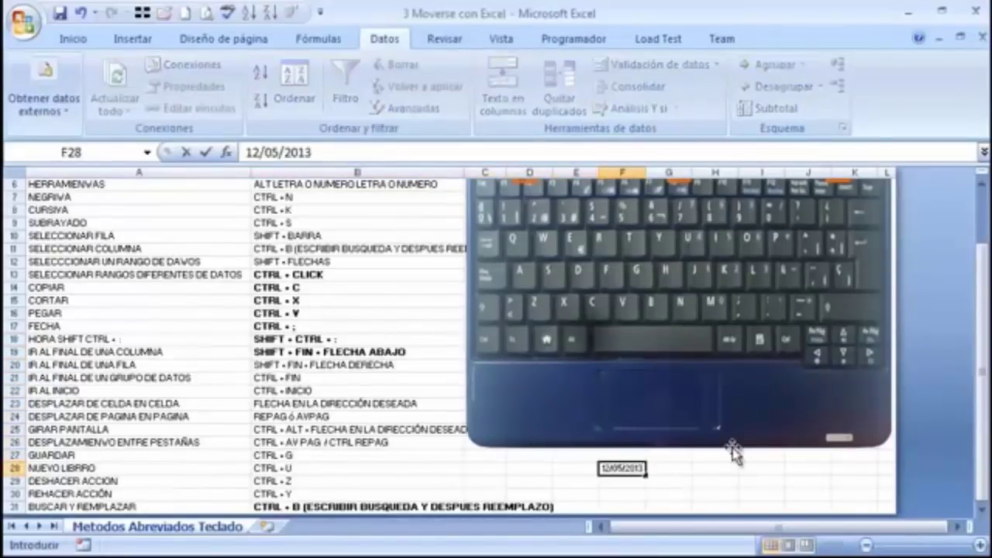
pyautogui.press('Return')
pyautogui.press('Up')
pyautogui.press('Right')
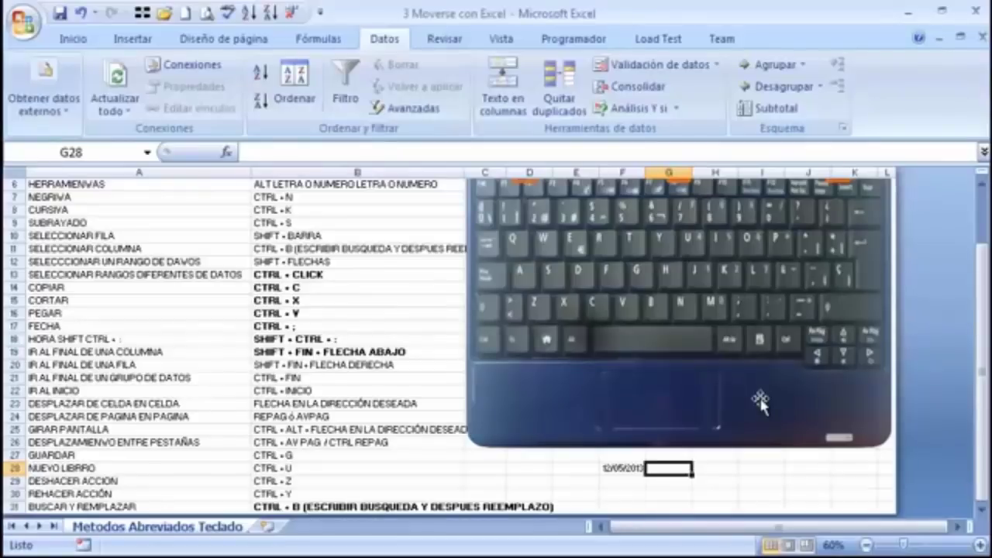
# Step: Insert the current time, 04:50 p.m., in G28 and return to the date in the adjacent cell F28
pyautogui.hotkey('ctrl', 'shift', '.')
pyautogui.press('Return')
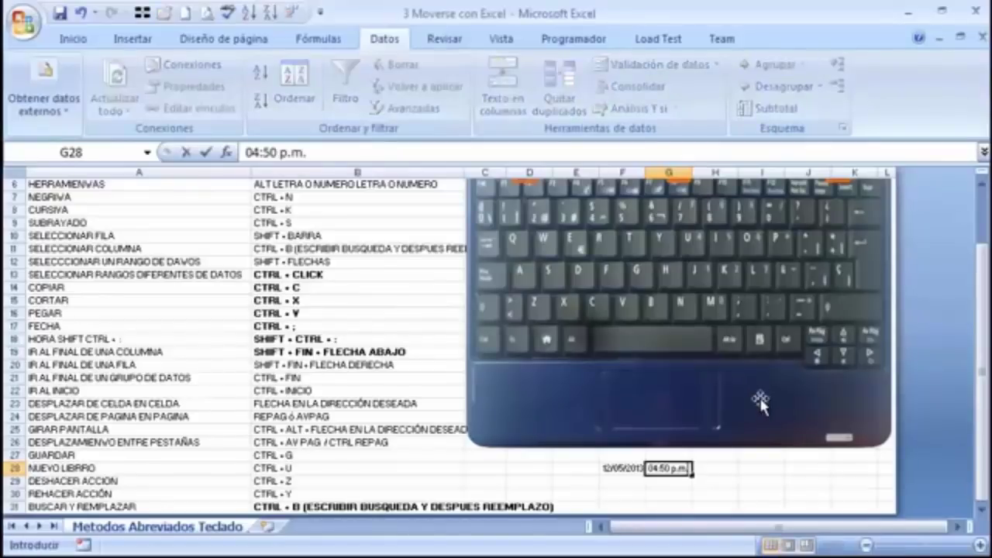
pyautogui.press('Up')
pyautogui.press('Left')
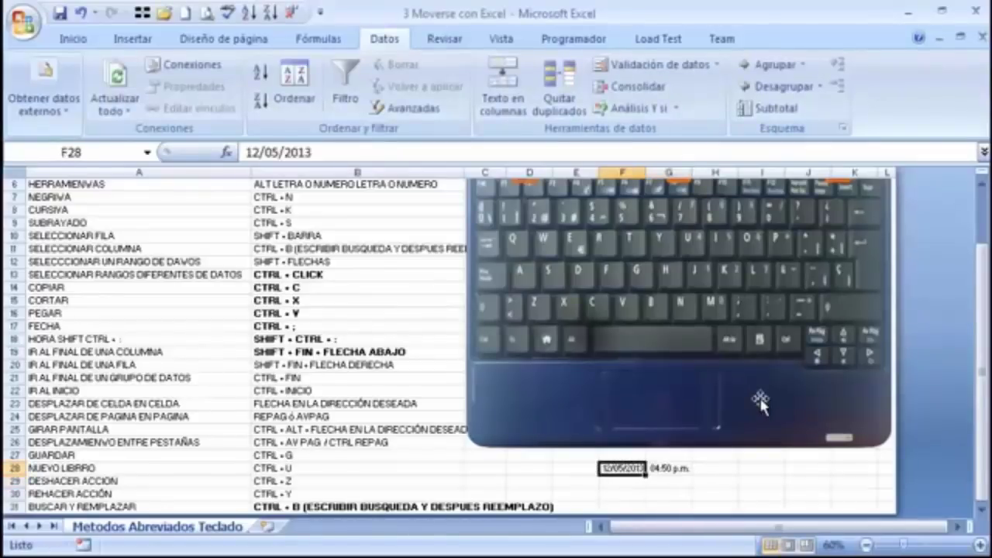
pyautogui.press('Right')
pyautogui.press('Left')
pyautogui.press('Right')
pyautogui.press('Left')
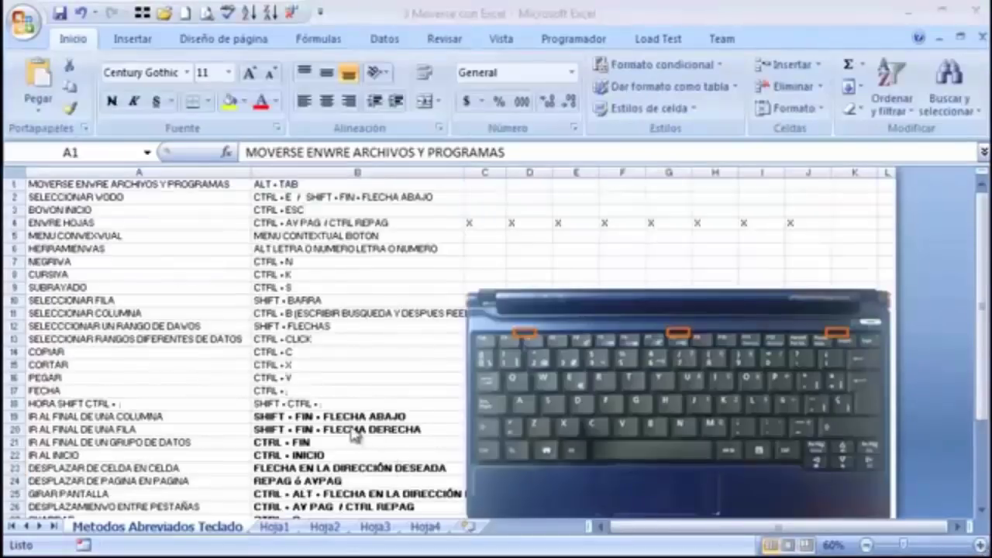
# Step: Move down column A from A1, select the column-end shortcut in B19, and go to its description in A19
pyautogui.press('Down')
pyautogui.press('Down')
pyautogui.press('Down')
pyautogui.press('Down')
pyautogui.press('Down')
pyautogui.press('Down')
pyautogui.press('Down')
pyautogui.press('Down')
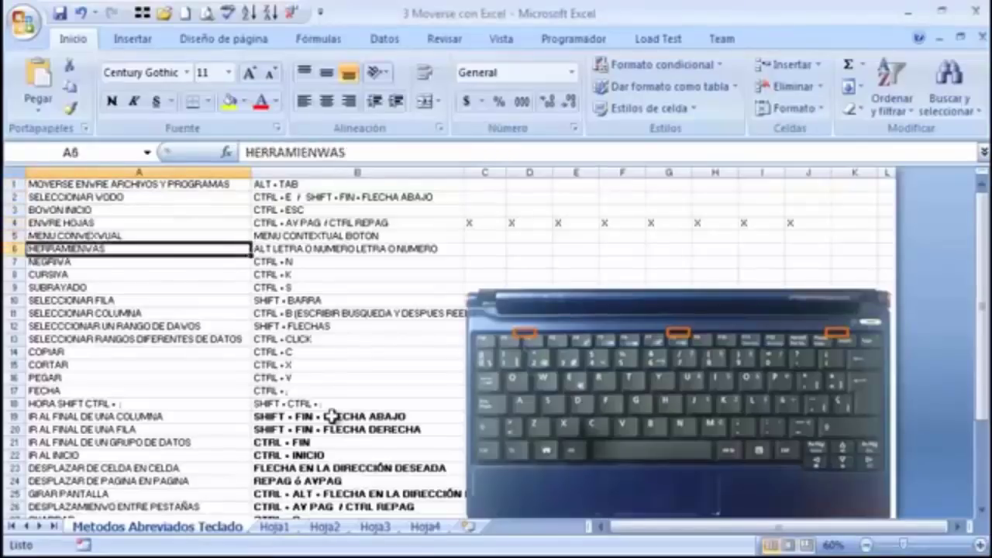
pyautogui.click(330, 416)
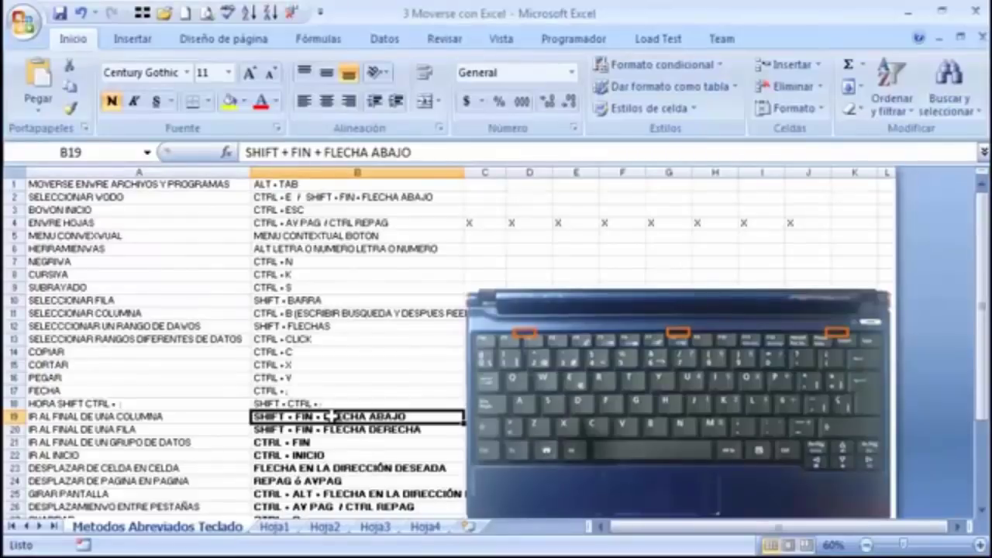
pyautogui.press('Left')
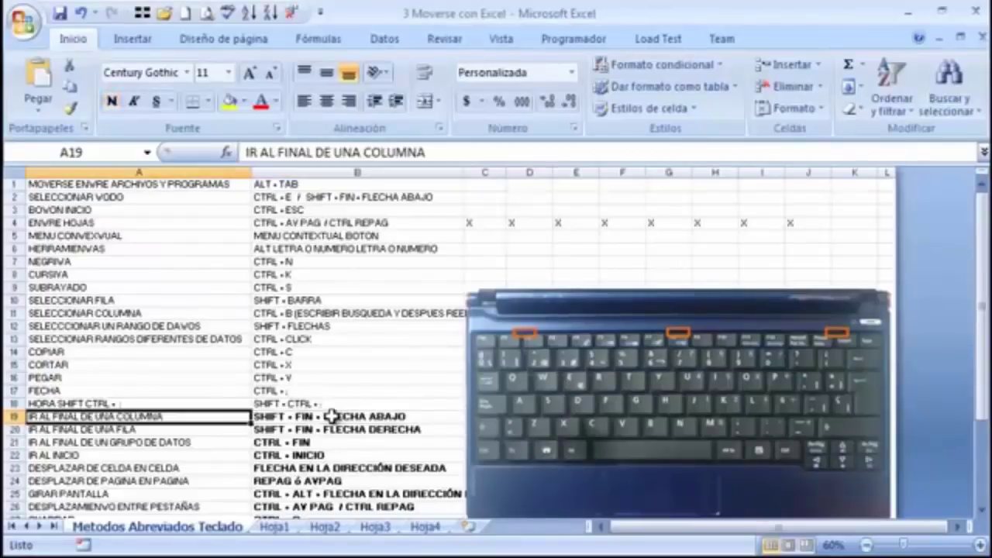
# Step: Return to A1 and go down column A past its last filled cell to A32
pyautogui.hotkey('ctrl', 'Home')
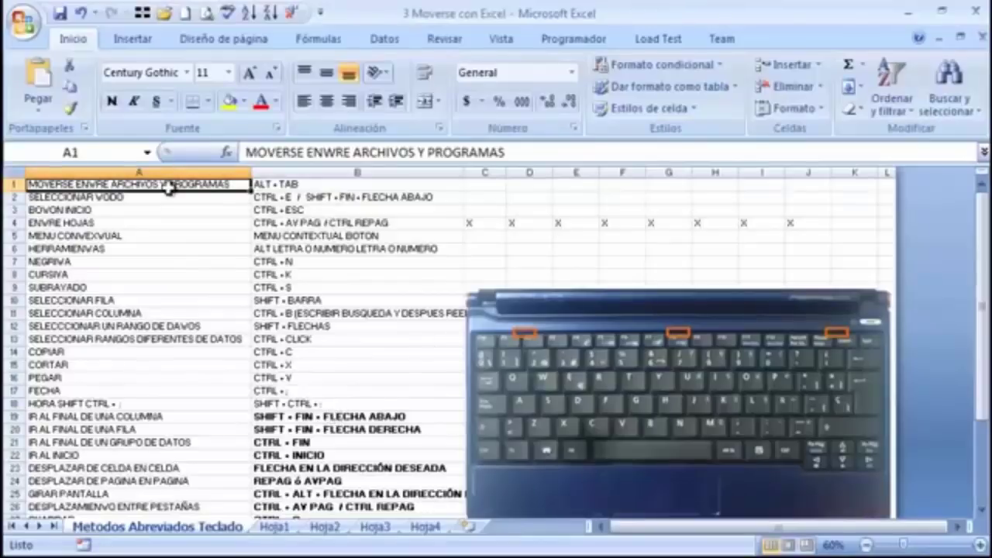
pyautogui.hotkey('ctrl', 'Down')
pyautogui.press('Down')
pyautogui.press('Down')
pyautogui.press('Down')
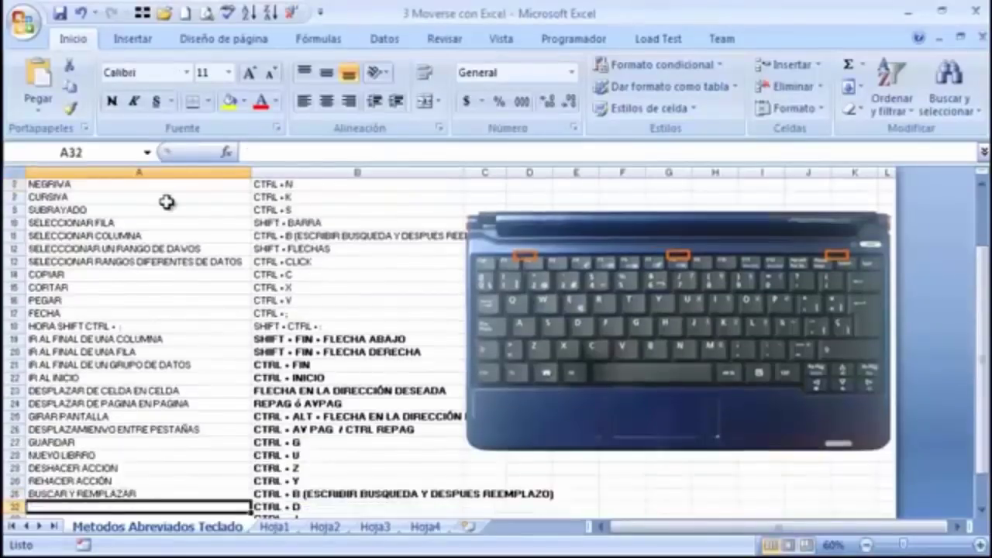
# Step: Jump up to A1, jump down to the last filled cell A31, and return to A1
pyautogui.hotkey('ctrl', 'Up')
pyautogui.hotkey('ctrl', 'Up')
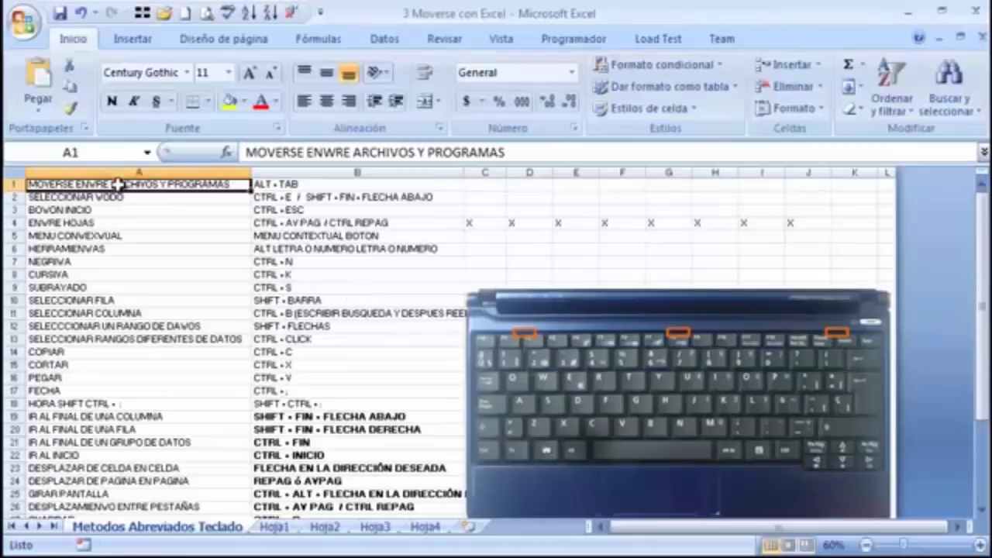
pyautogui.hotkey('ctrl', 'Down')
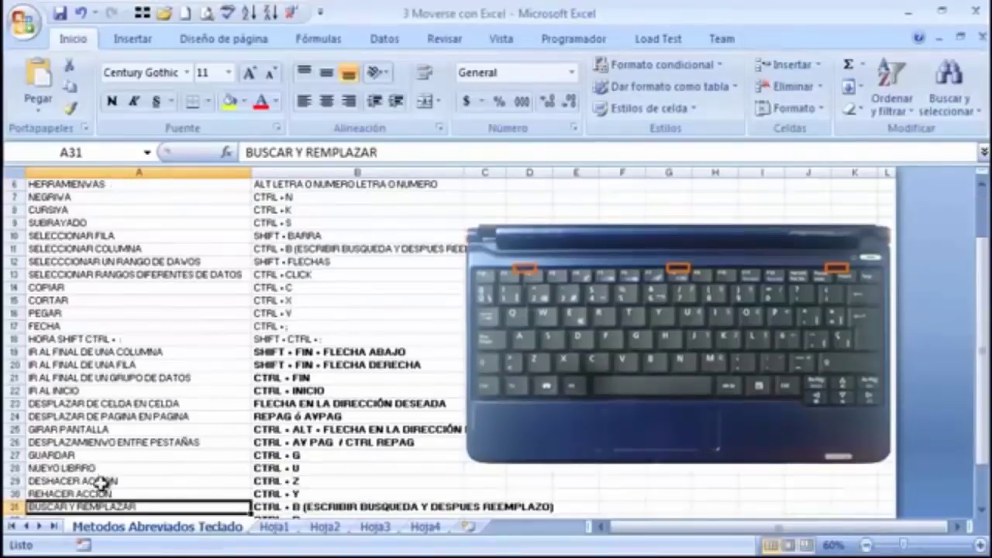
pyautogui.hotkey('ctrl', 'Home')
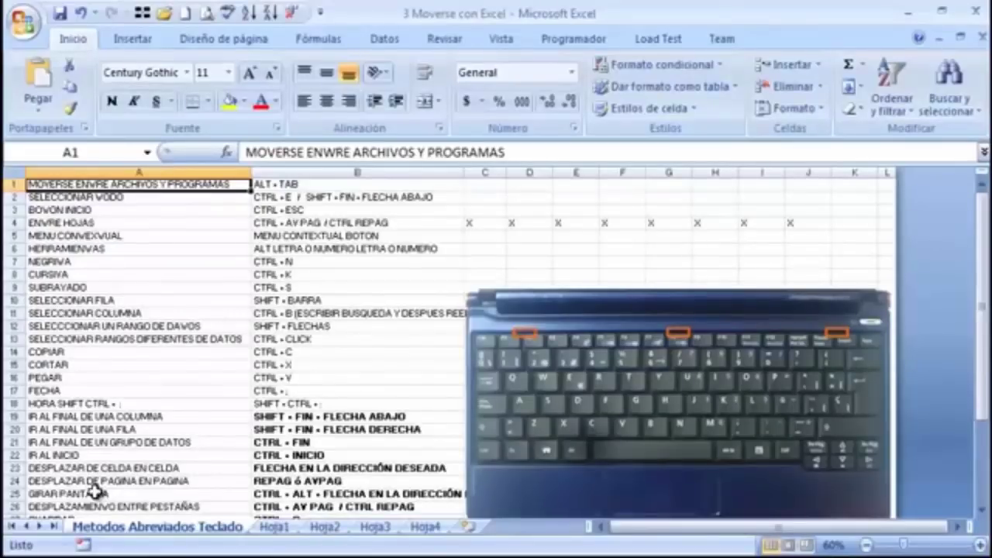
# Step: Highlight the whole of row 4, followed by column A and column B
pyautogui.press('Down')
pyautogui.press('Down')
pyautogui.press('Down')
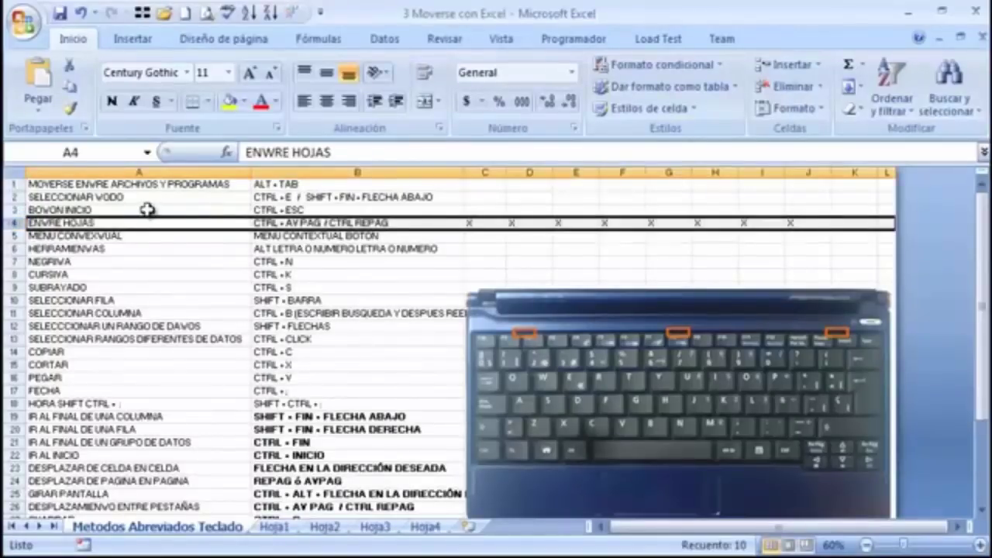
pyautogui.click(146, 208)
pyautogui.click(159, 166)
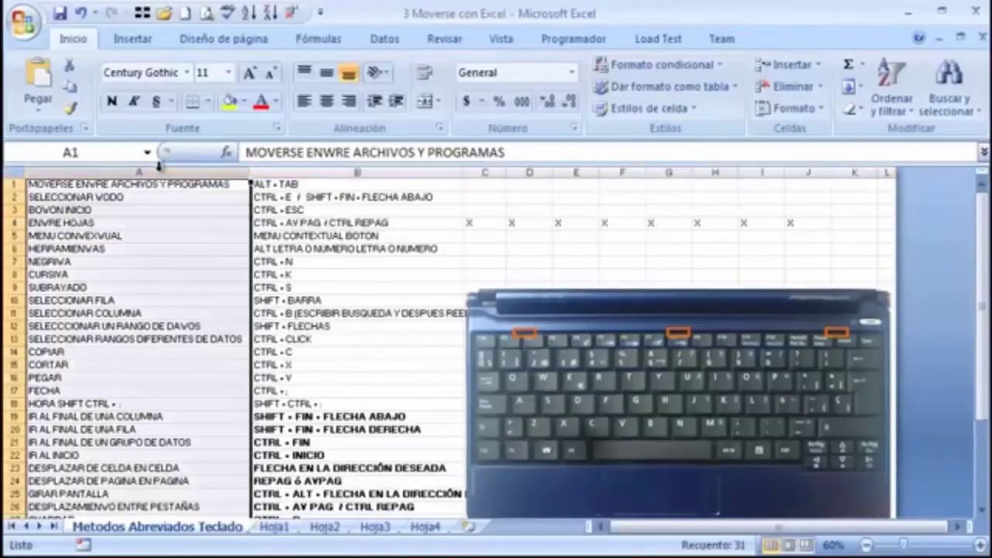
pyautogui.click(256, 172)
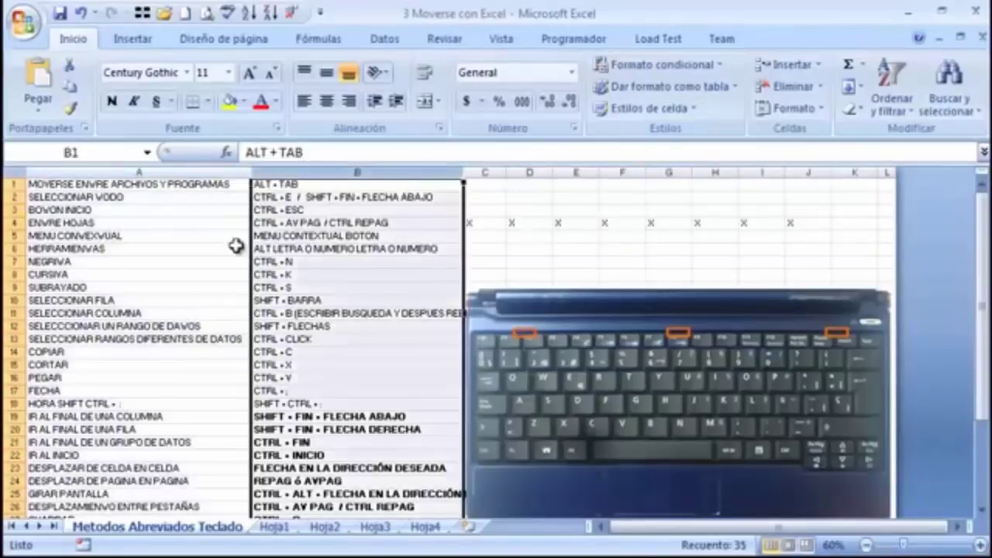
# Step: Select A4, jump to the last filled cell of row 4, J4, and jump back to A4
pyautogui.click(241, 248)
pyautogui.click(200, 222)
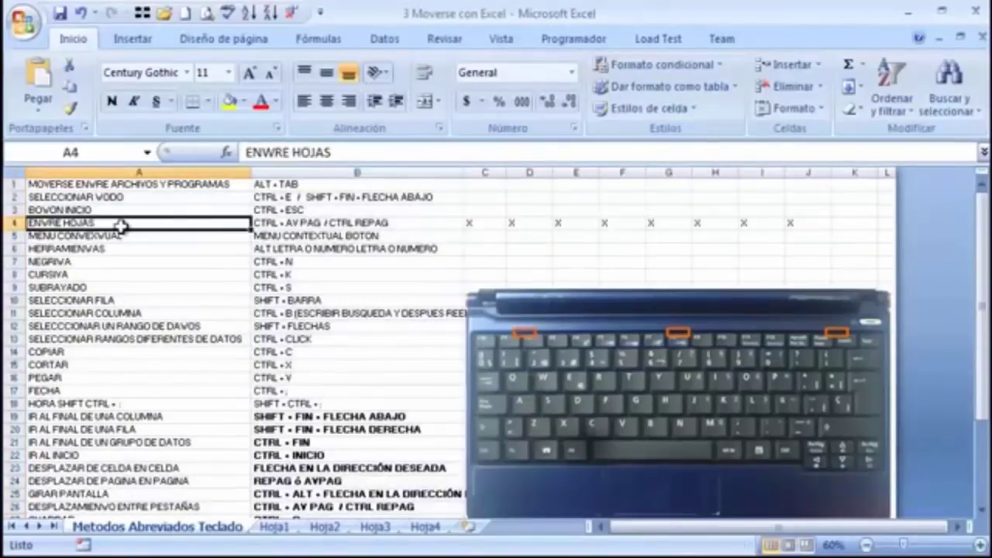
pyautogui.click(814, 222)
pyautogui.click(137, 223)
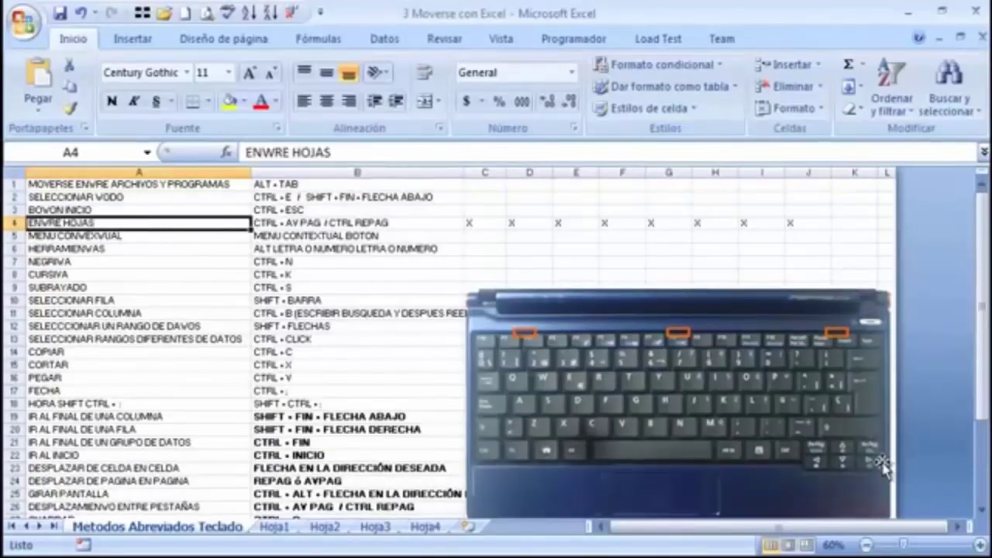
pyautogui.hotkey('ctrl', 'Right')
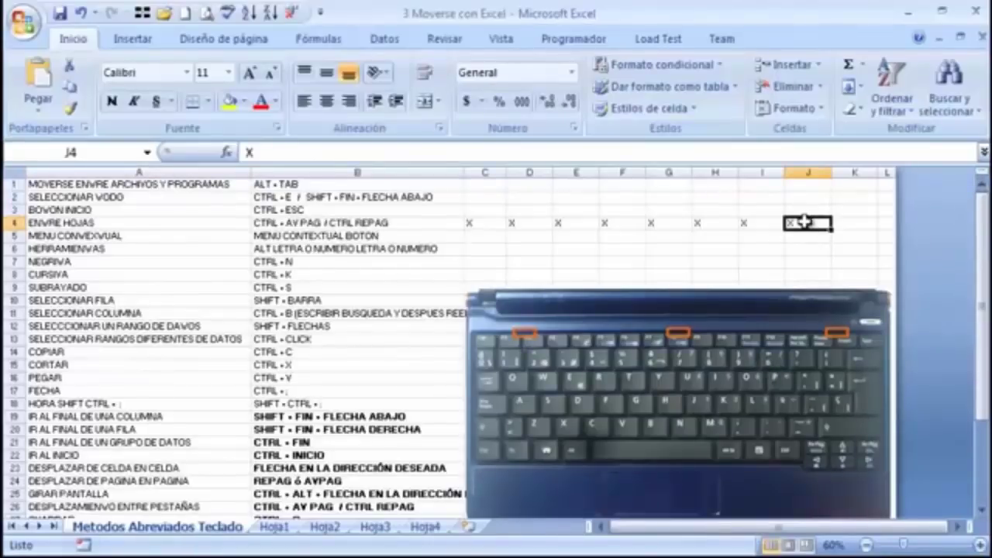
pyautogui.hotkey('ctrl', 'Left')
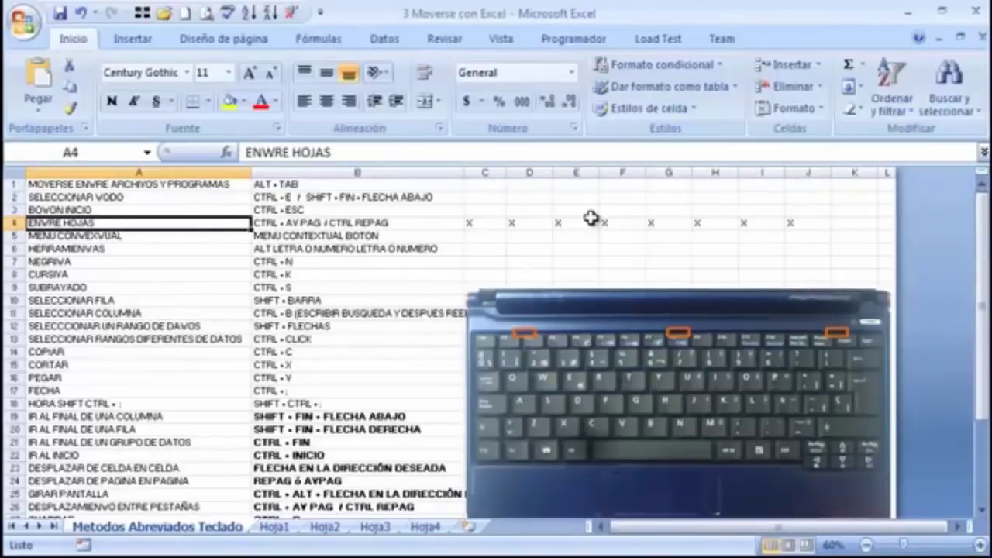
# Step: Move cell by cell along the X marks in row 4 and back to A4, and jump directly to J4
pyautogui.press('Right')
pyautogui.press('Right')
pyautogui.press('Right')
pyautogui.press('Right')
pyautogui.press('Right')
pyautogui.press('Right')
pyautogui.press('Right')
pyautogui.press('Right')
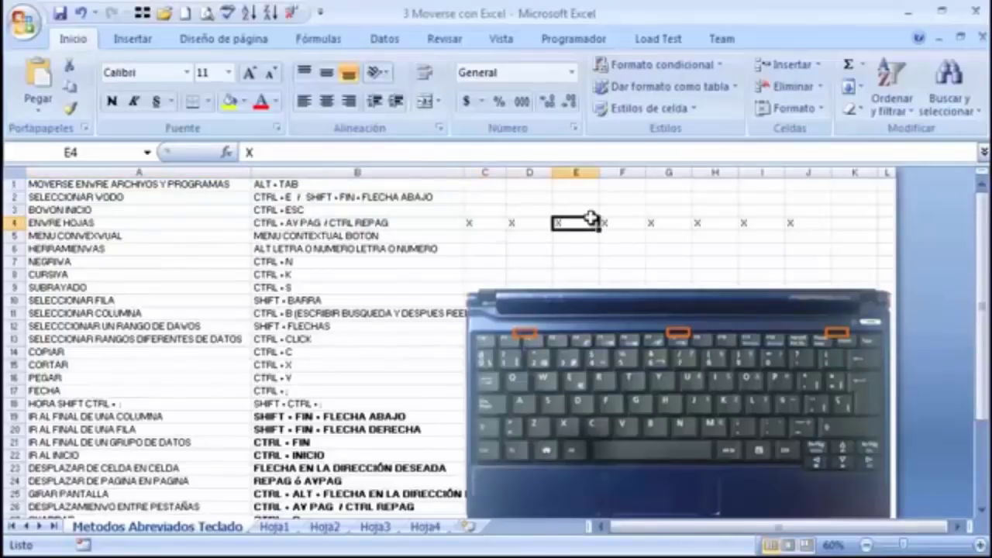
pyautogui.press('Left')
pyautogui.press('Left')
pyautogui.press('Left')
pyautogui.press('Left')
pyautogui.press('Left')
pyautogui.press('Left')
pyautogui.press('Left')
pyautogui.press('Left')
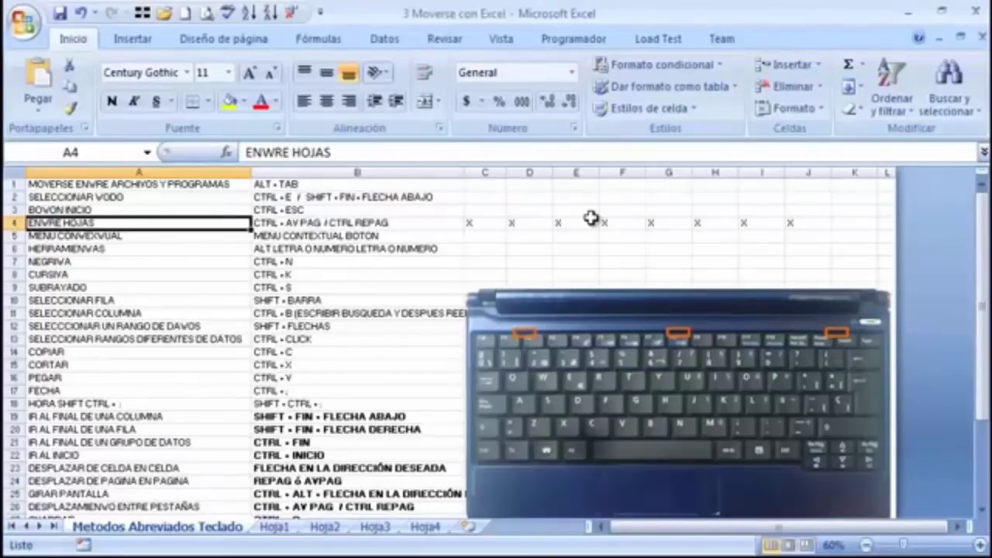
pyautogui.hotkey('ctrl', 'Right')
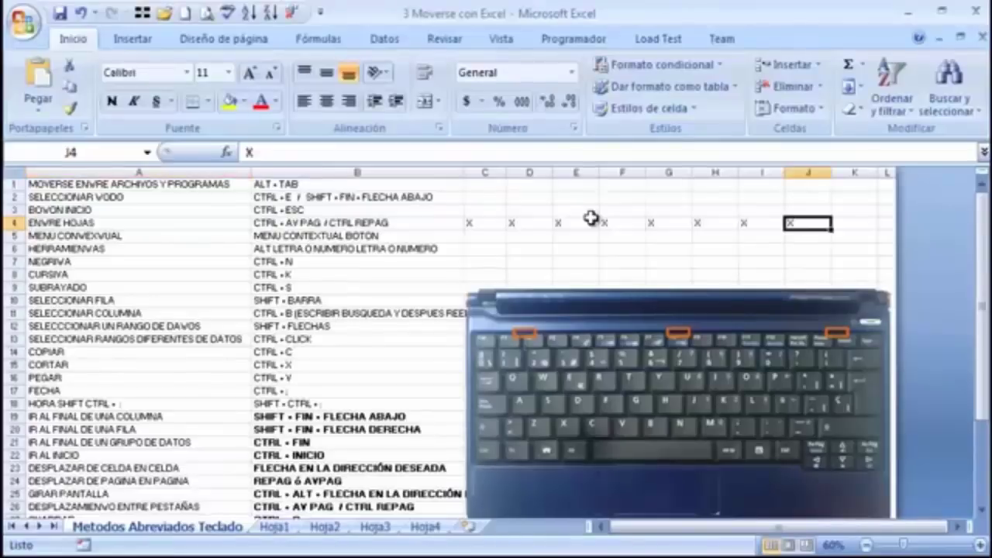
# Step: Select A21, IR AL FINAL DE UN GRUPO DE DATOS, and go from A1 along row 1 to J1
pyautogui.click(241, 442)
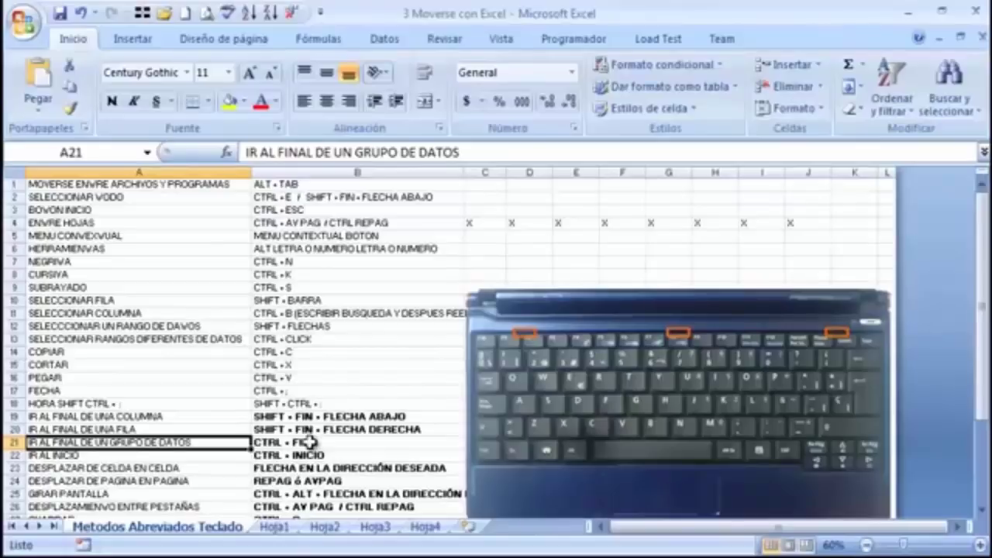
pyautogui.hotkey('ctrl', 'Home')
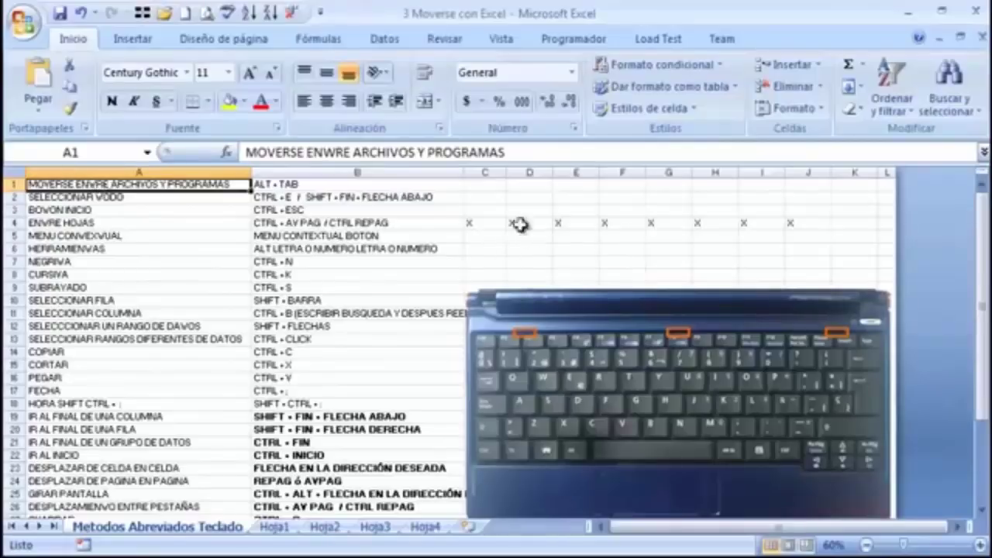
pyautogui.press('Right')
pyautogui.press('Right')
pyautogui.press('Right')
pyautogui.press('Right')
pyautogui.press('Right')
pyautogui.press('Right')
pyautogui.press('Right')
pyautogui.press('Right')
pyautogui.press('Right')
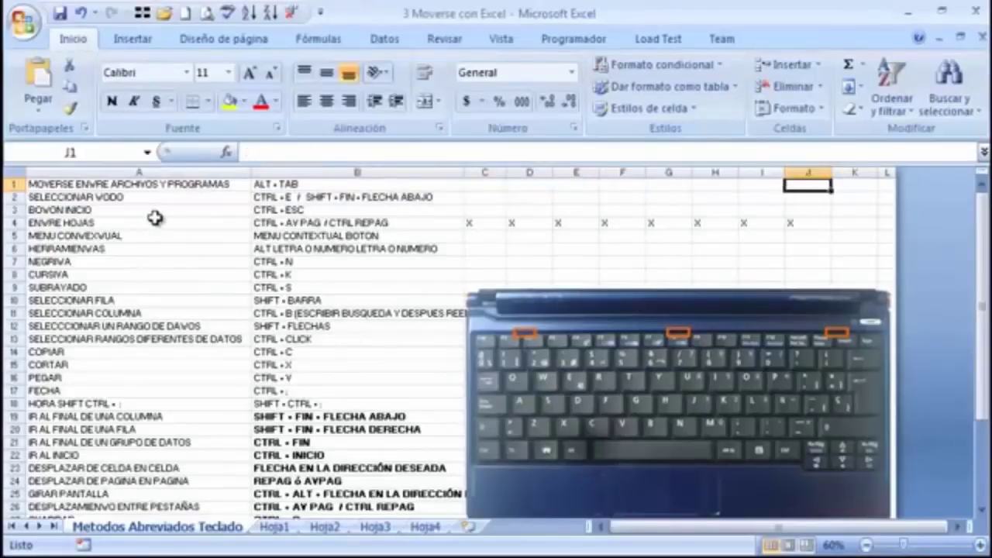
# Step: Go back to column B and move down its shortcut entries to B12
pyautogui.press('Home')
pyautogui.press('Right')
pyautogui.press('Down')
pyautogui.press('Down')
pyautogui.press('Down')
pyautogui.press('Down')
pyautogui.press('Down')
pyautogui.press('Down')
pyautogui.press('Down')
pyautogui.press('Down')
pyautogui.press('Down')
pyautogui.press('Down')
pyautogui.press('Down')
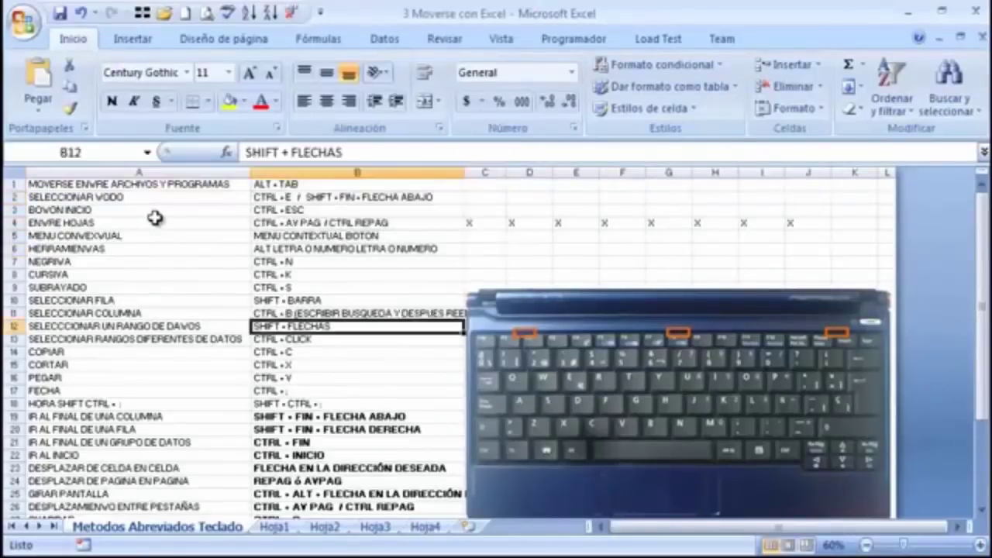
# Step: Continue to row 35 and move along it to L35, the last corner of the data group
pyautogui.hotkey('ctrl', 'End')
pyautogui.press('Up')
pyautogui.press('Right')
pyautogui.press('Right')
pyautogui.press('Right')
pyautogui.press('Right')
pyautogui.press('Right')
pyautogui.press('Right')
pyautogui.press('Right')
pyautogui.press('Right')
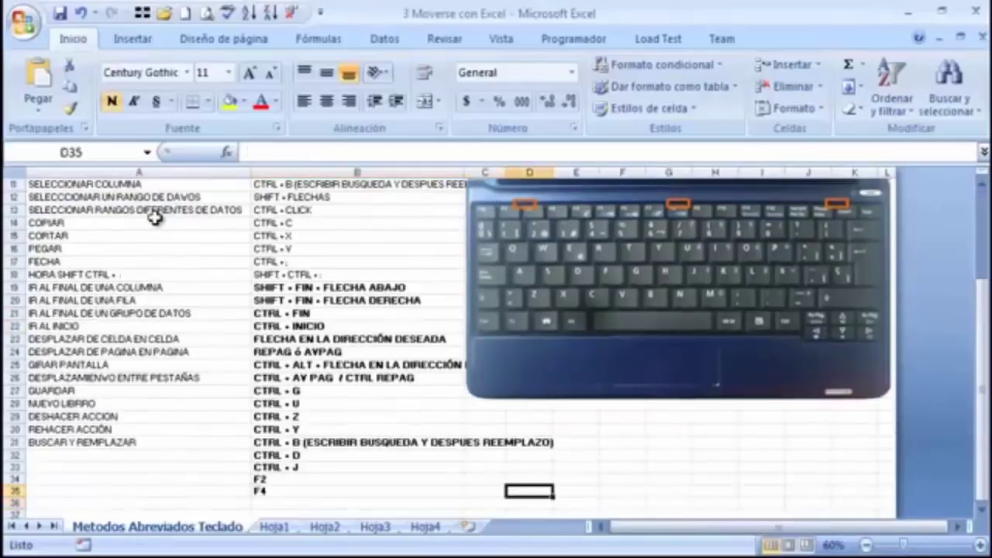
pyautogui.press('Right')
pyautogui.press('Right')
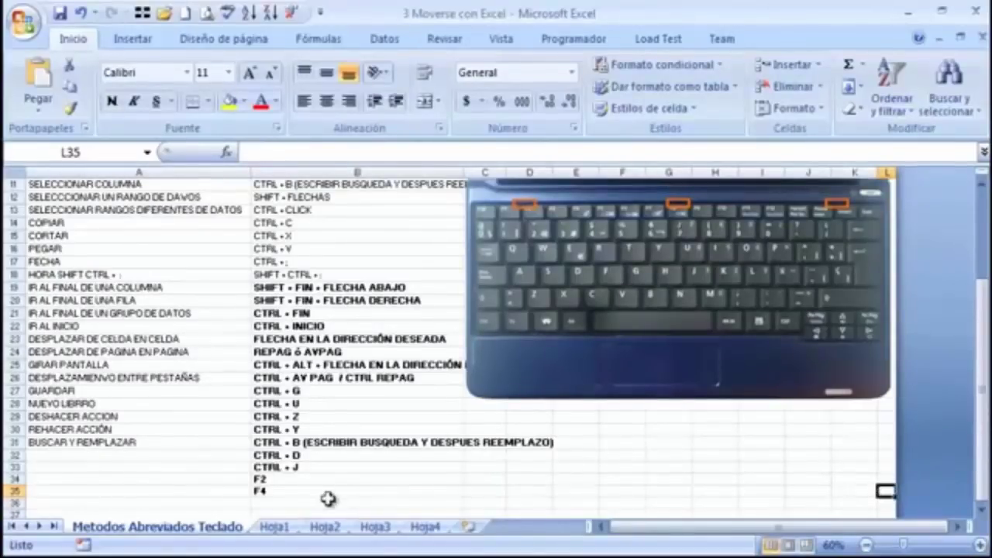
# Step: Jump back and forth between A1 and the sheet's last used cell L35, finishing in A1
pyautogui.hotkey('ctrl', 'Home')
pyautogui.moveTo(383, 554)
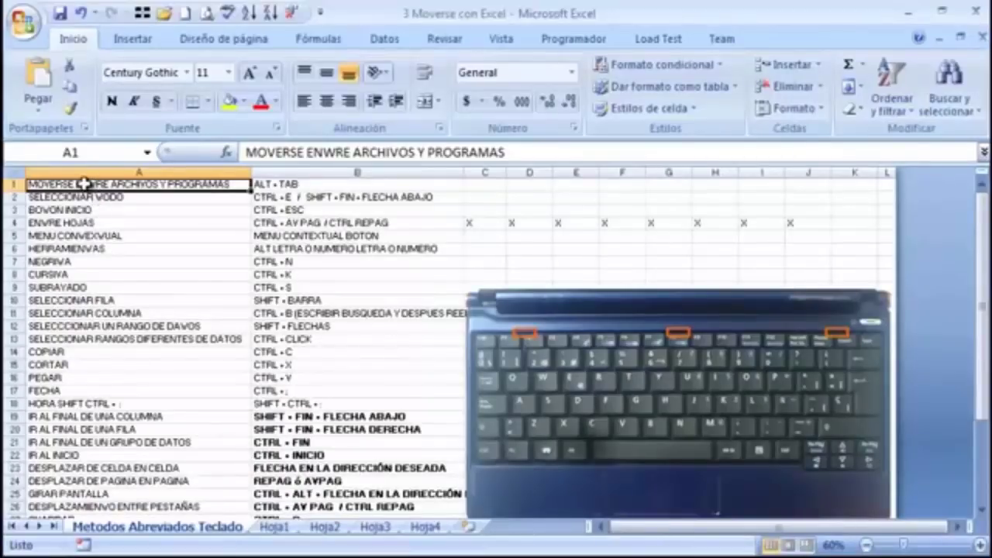
pyautogui.hotkey('ctrl', 'End')
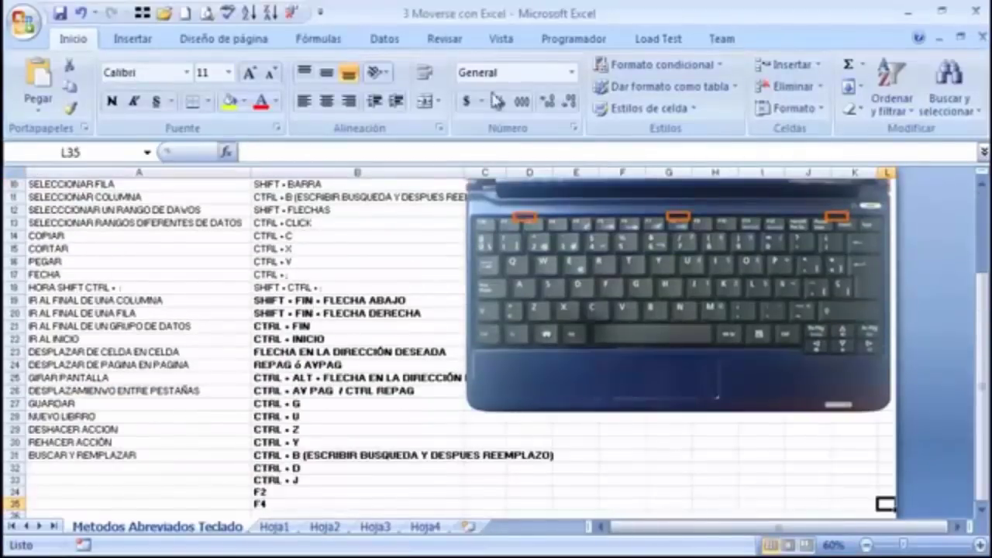
pyautogui.hotkey('ctrl', 'Home')
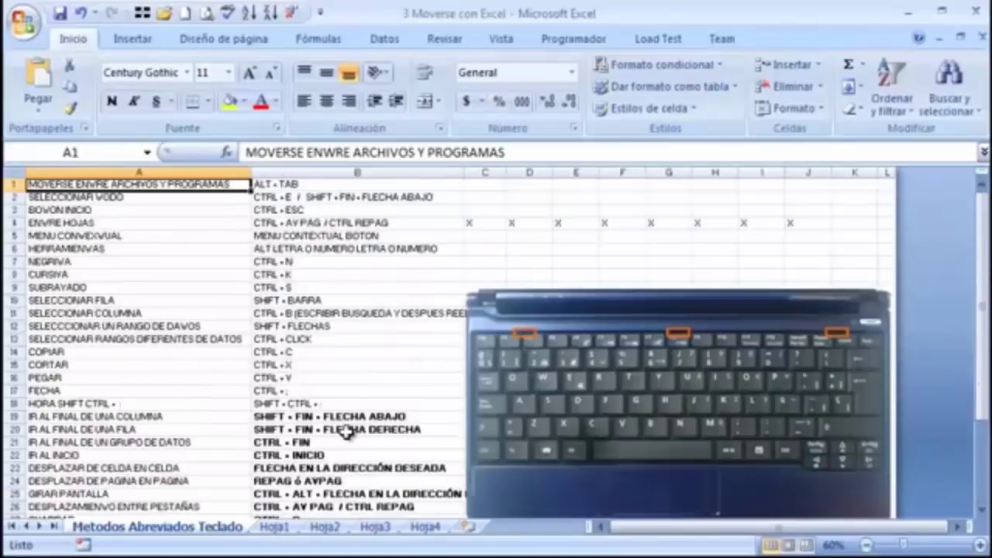
pyautogui.hotkey('ctrl', 'End')
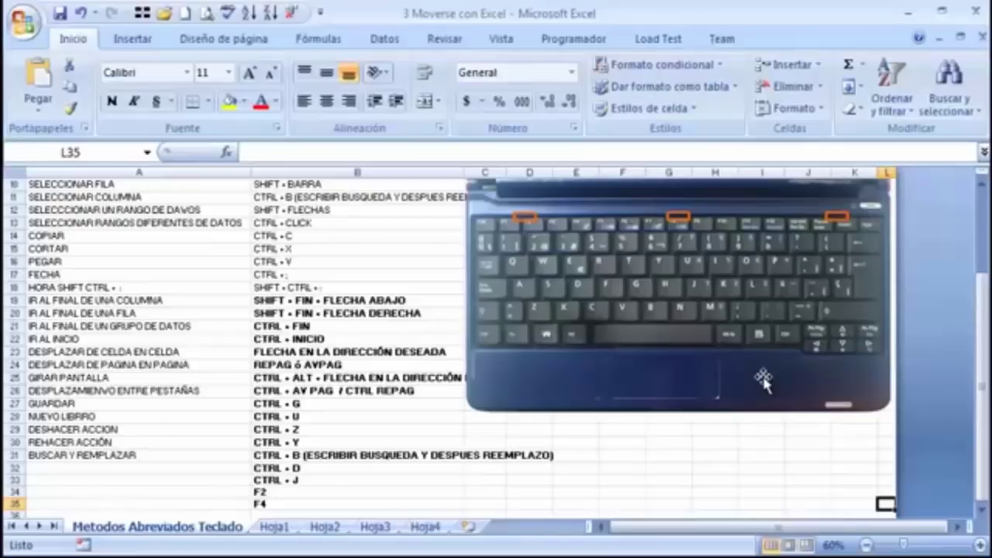
pyautogui.hotkey('ctrl', 'Home')
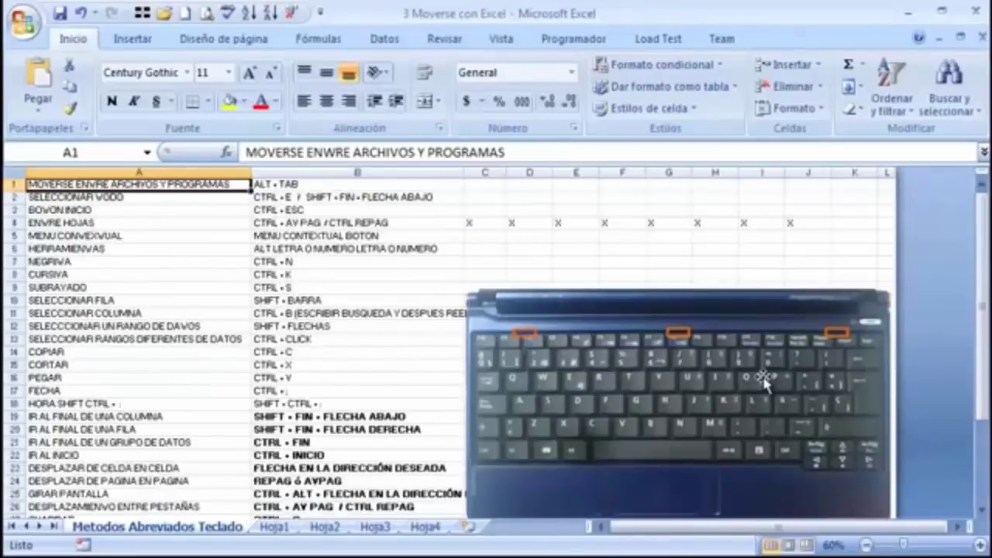
# Step: Move cell by cell from A1 through columns A and B down to C10
pyautogui.press('Right')
pyautogui.press('Down')
pyautogui.press('Down')
pyautogui.press('Down')
pyautogui.press('Down')
pyautogui.press('Down')
pyautogui.press('Down')
pyautogui.press('Left')
pyautogui.press('Down')
pyautogui.press('Down')
pyautogui.press('Down')
pyautogui.press('Right')
pyautogui.hotkey('shift', 'space')
pyautogui.press('Right')
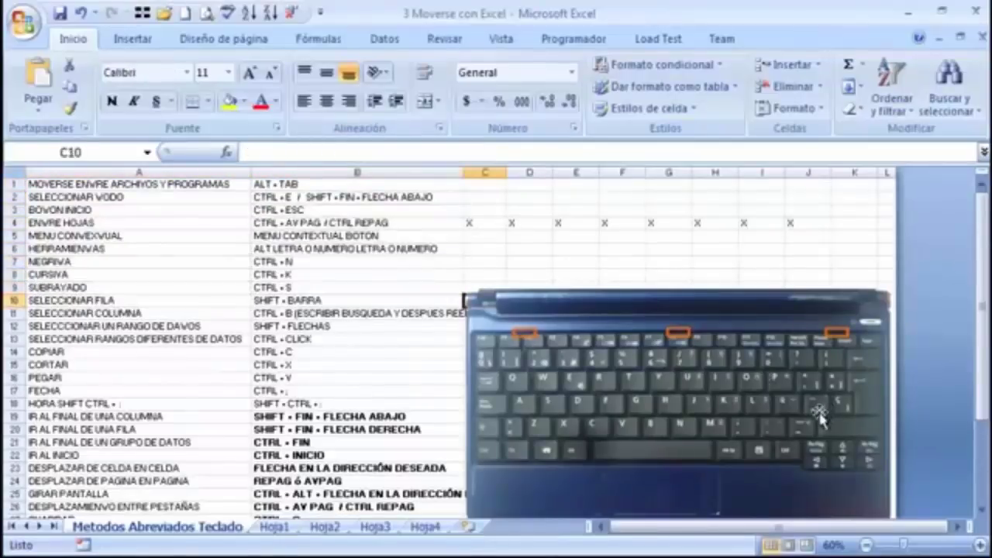
# Step: Move cell by cell from the SUBRAYADO row down to PEGAR in A16, alternating between columns A and B
pyautogui.click(298, 285)
pyautogui.press('Down')
pyautogui.press('Down')
pyautogui.press('Down')
pyautogui.press('Down')
pyautogui.press('Left')
pyautogui.press('Down')
pyautogui.press('Down')
pyautogui.press('Down')
pyautogui.press('Right')
pyautogui.press('Left')
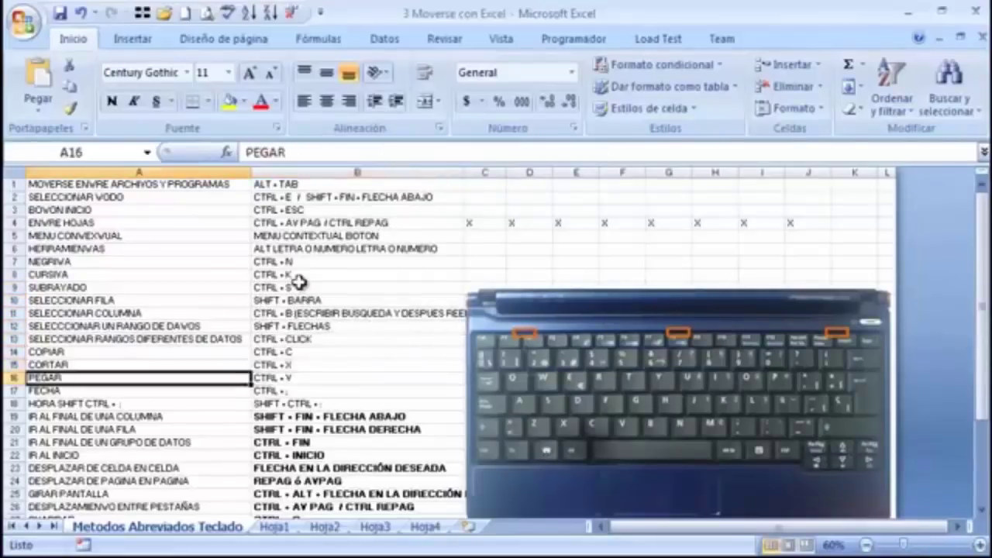
# Step: Go to the FECHA row's shortcut in B17 and advance one page down column B
pyautogui.press('Down')
pyautogui.press('Right')
pyautogui.press('pagedown')
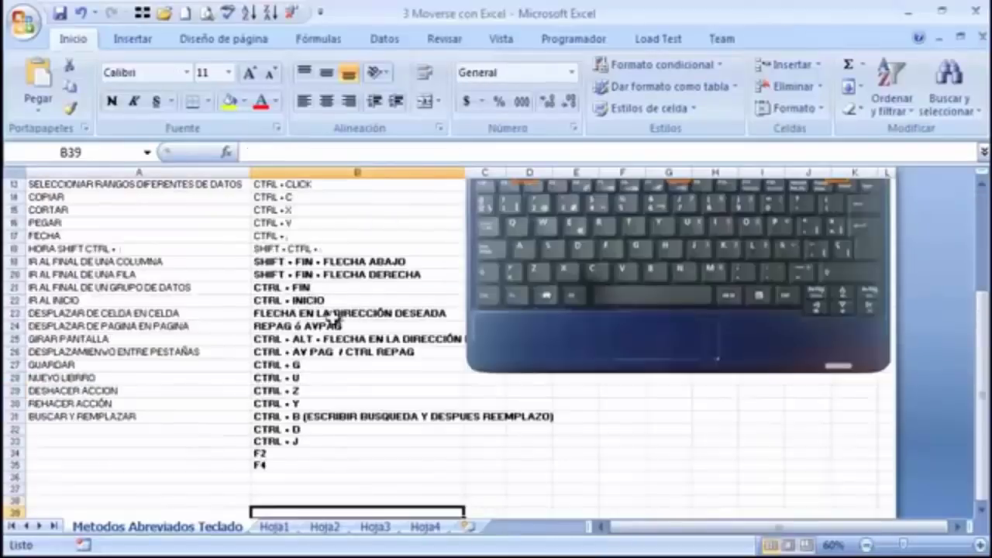
# Step: Go to the IR AL FINAL DE UNA FILA row's shortcut in B20 and move up cell by cell to B18
pyautogui.click(269, 277)
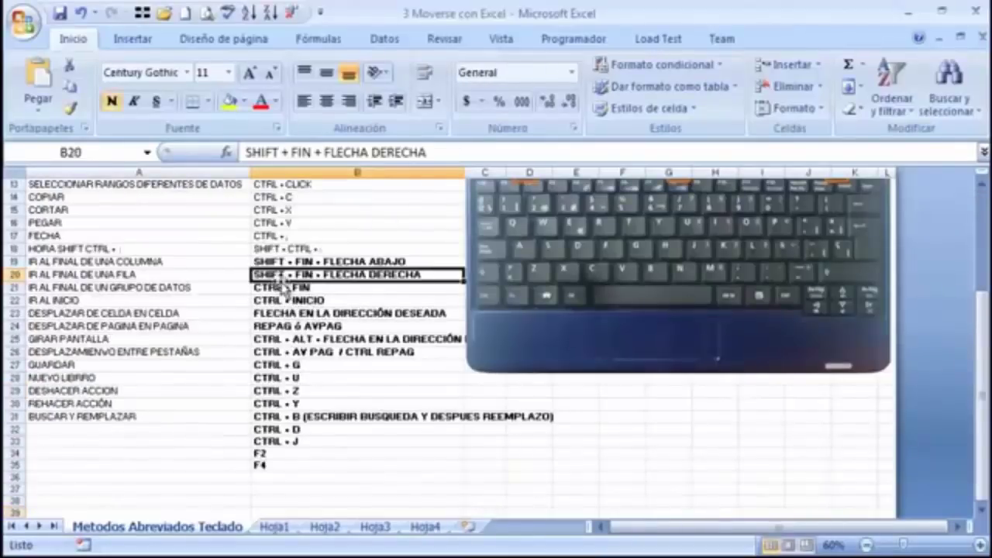
pyautogui.press('Up')
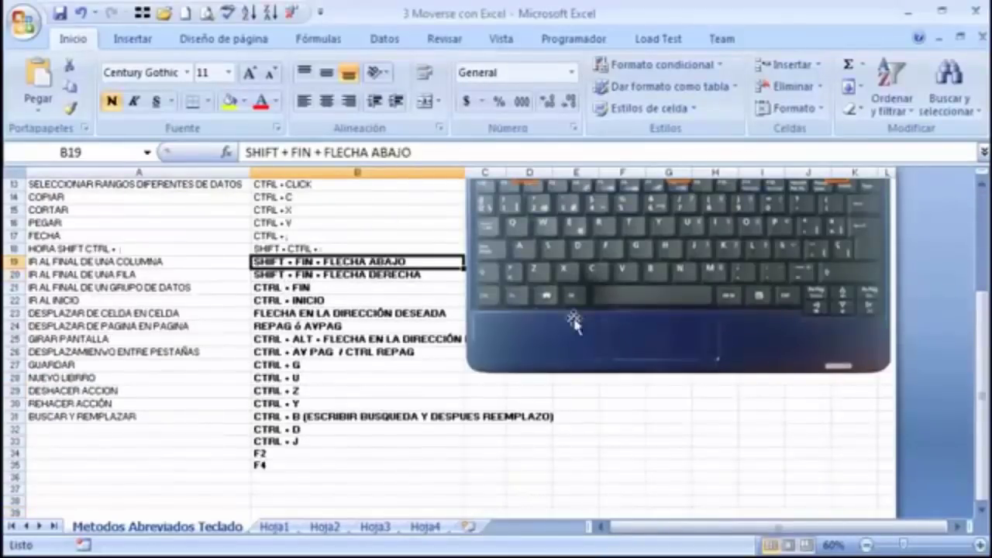
pyautogui.press('Up')
pyautogui.press('Up')
pyautogui.press('Up')
pyautogui.press('Up')
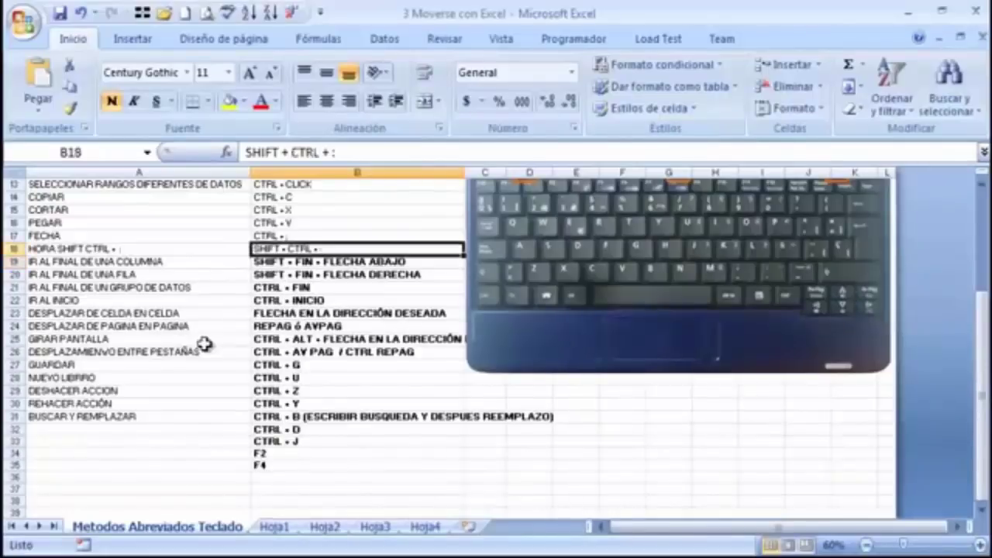
# Step: Move cell by cell from B18 into column A, down to A20, and onward down column B
pyautogui.press('Left')
pyautogui.press('Down')
pyautogui.press('Down')
pyautogui.press('Down')
pyautogui.press('Down')
pyautogui.press('Down')
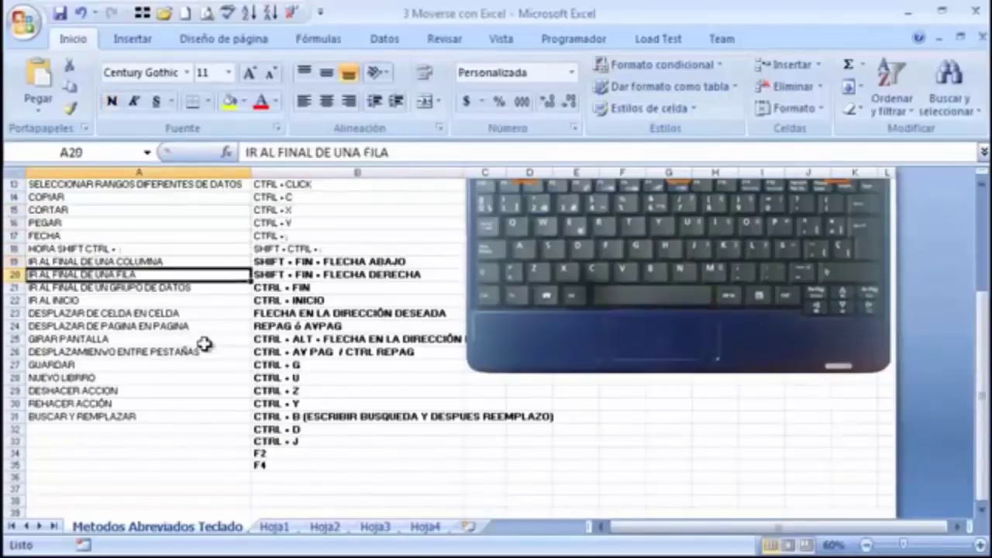
pyautogui.press('Right')
pyautogui.press('Down')
pyautogui.press('Down')
pyautogui.press('Down')
# Step: Go to DESPLAZAR DE PAGINA EN PAGINA in A24 and move cell by cell along column A to A19
pyautogui.click(206, 329)
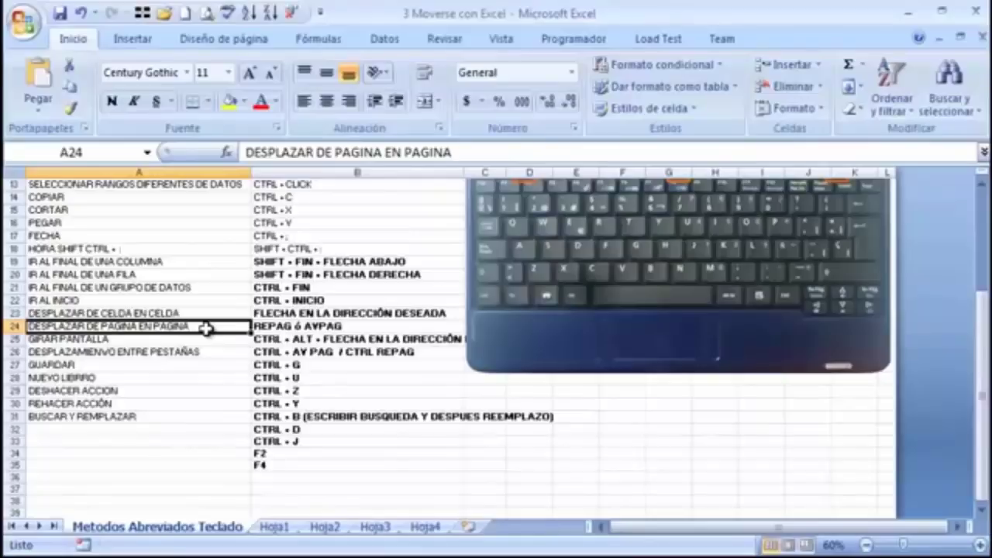
pyautogui.press('Down')
pyautogui.press('Down')
pyautogui.press('Down')
pyautogui.press('Down')
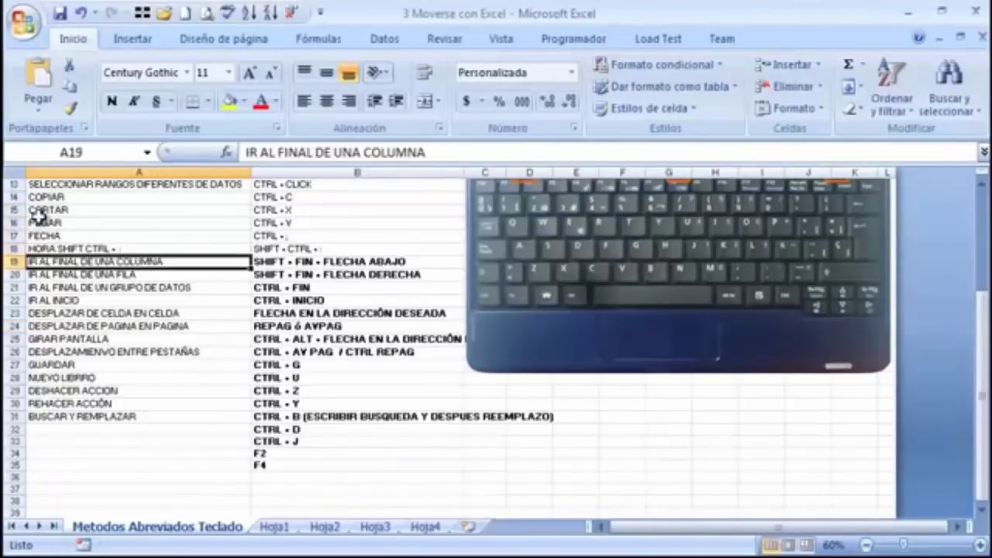
# Step: Advance page by page from A20 down to A131 and return page by page to A20
pyautogui.moveTo(7, 210); pyautogui.dragTo(14, 457)
pyautogui.click(126, 271)
pyautogui.press('pagedown')
pyautogui.press('pagedown')
pyautogui.press('pagedown')
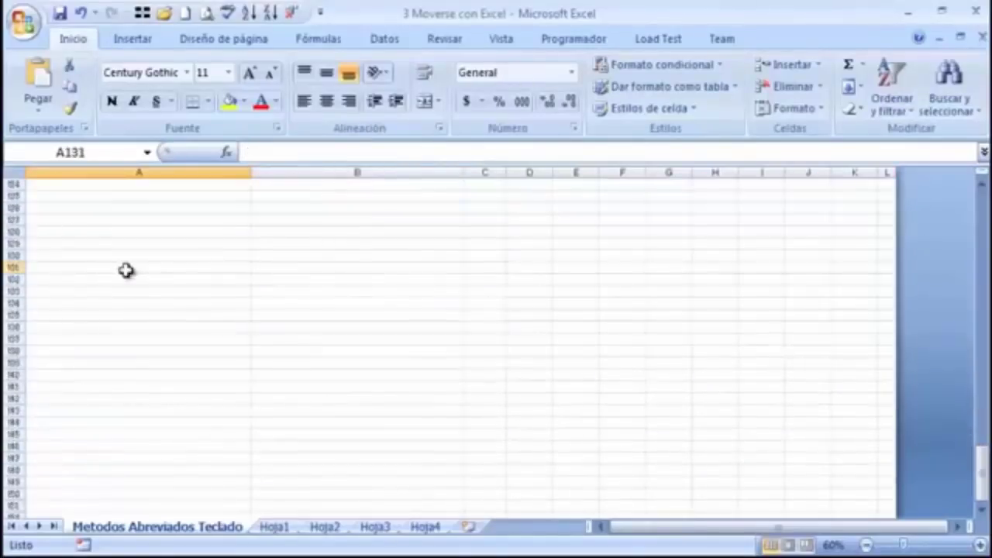
pyautogui.press('pageup')
pyautogui.press('pageup')
pyautogui.press('pageup')
pyautogui.press('pageup')
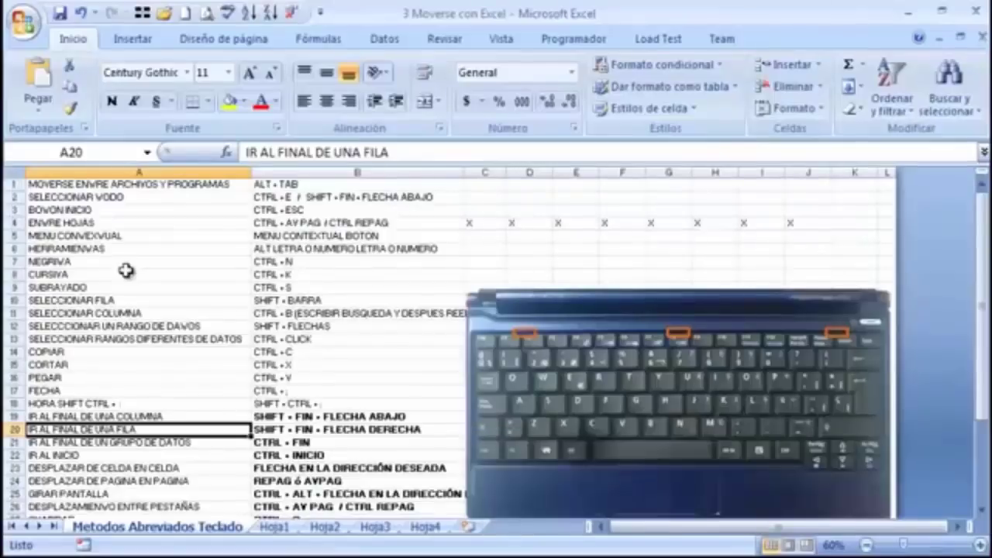
# Step: Advance page by page from A1 down to A111 and return page by page to A1
pyautogui.click(89, 187)
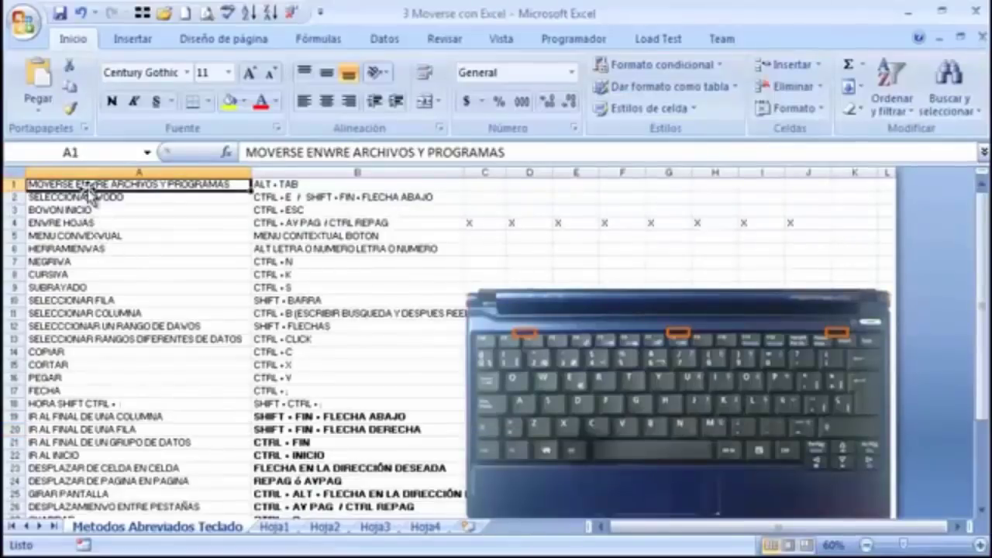
pyautogui.press('pagedown')
pyautogui.press('pagedown')
pyautogui.press('pagedown')
pyautogui.press('pagedown')
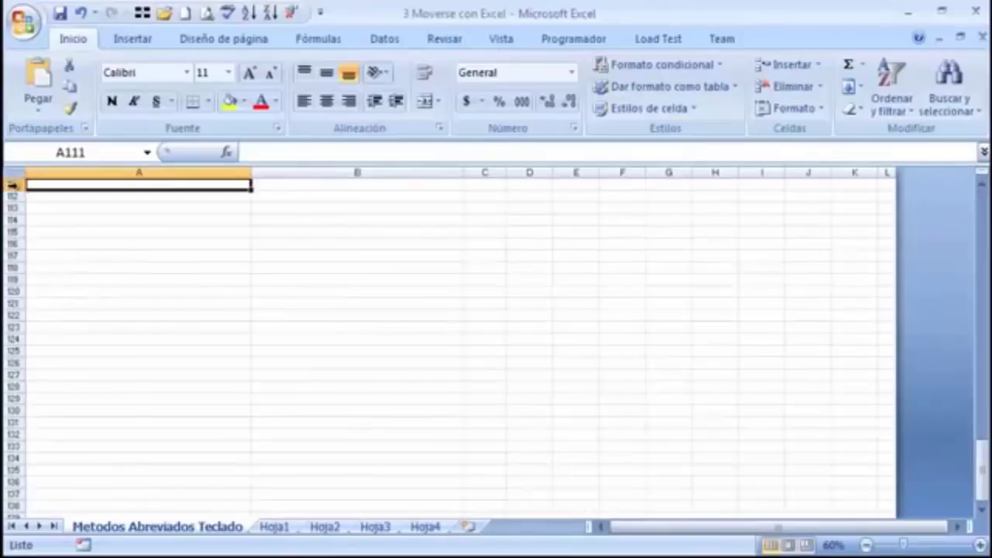
pyautogui.press('pageup')
pyautogui.press('pageup')
pyautogui.press('pageup')
pyautogui.press('pageup')
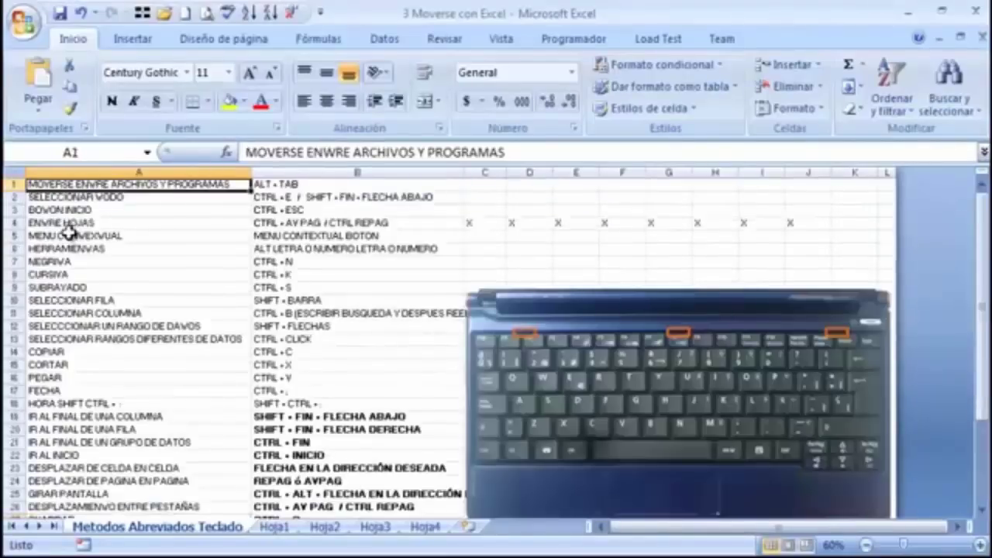
# Step: Go to the GIRAR PANTALLA row's shortcut in B25 and move cell by cell along column B, finishing in B26
pyautogui.press('Down')
pyautogui.press('Down')
pyautogui.press('Down')
pyautogui.click(360, 494)
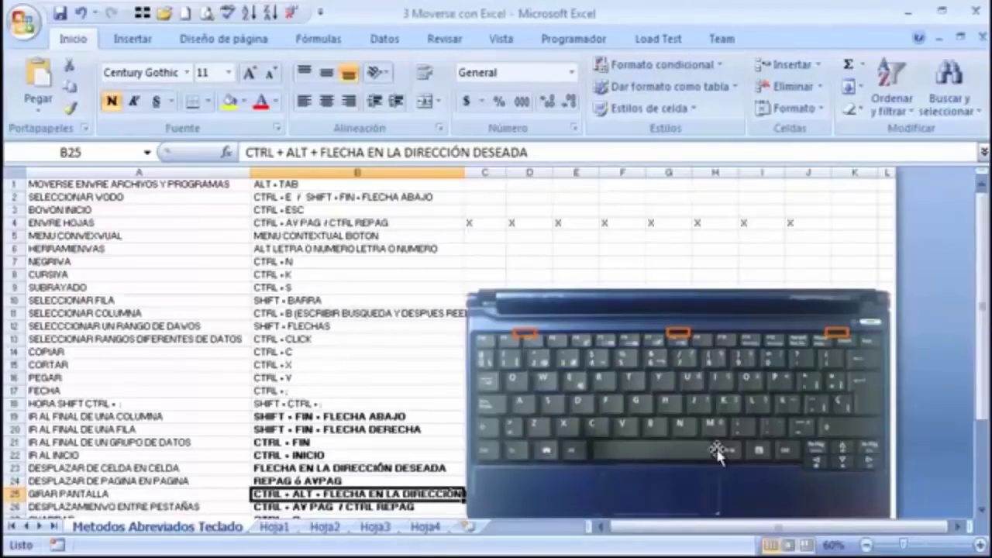
pyautogui.press('Down')
pyautogui.press('Down')
pyautogui.press('Down')
pyautogui.press('Down')
pyautogui.press('Down')
pyautogui.press('Up')
pyautogui.press('Up')
pyautogui.press('Up')
pyautogui.press('Up')
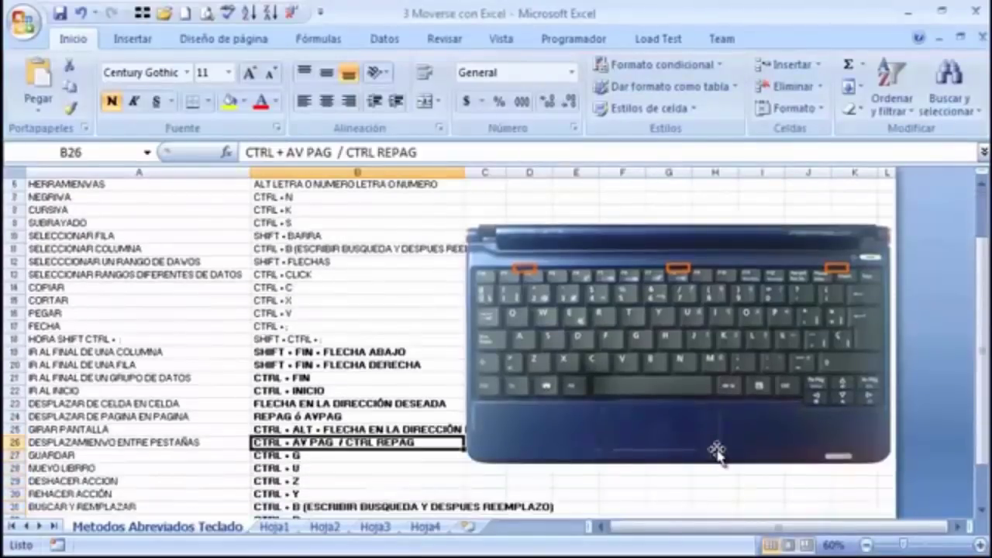
# Step: Open sheets Hoja1, Hoja2, Hoja3 and Hoja4 in order and return to the Metodos Abreviados Teclado sheet
pyautogui.click(274, 527)
pyautogui.click(317, 527)
pyautogui.click(371, 529)
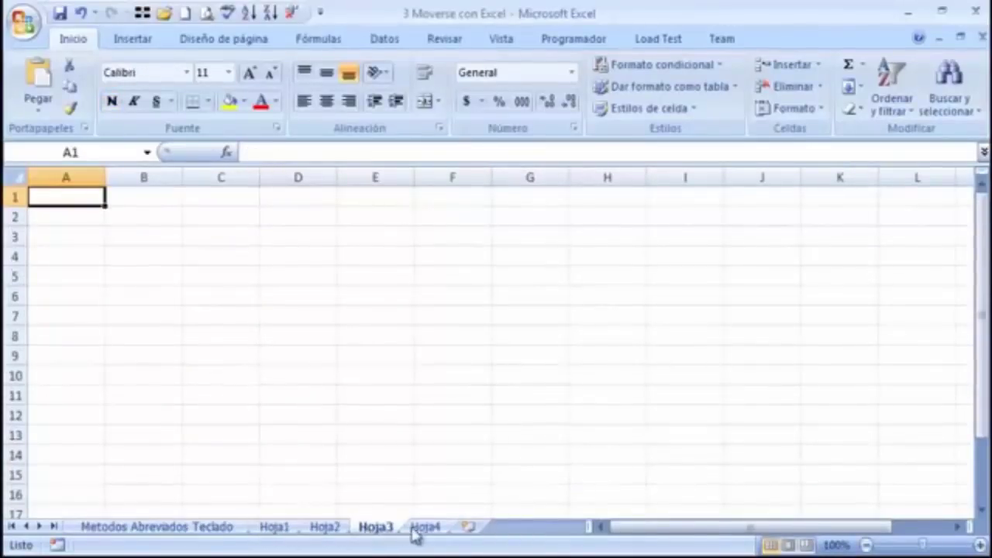
pyautogui.click(425, 529)
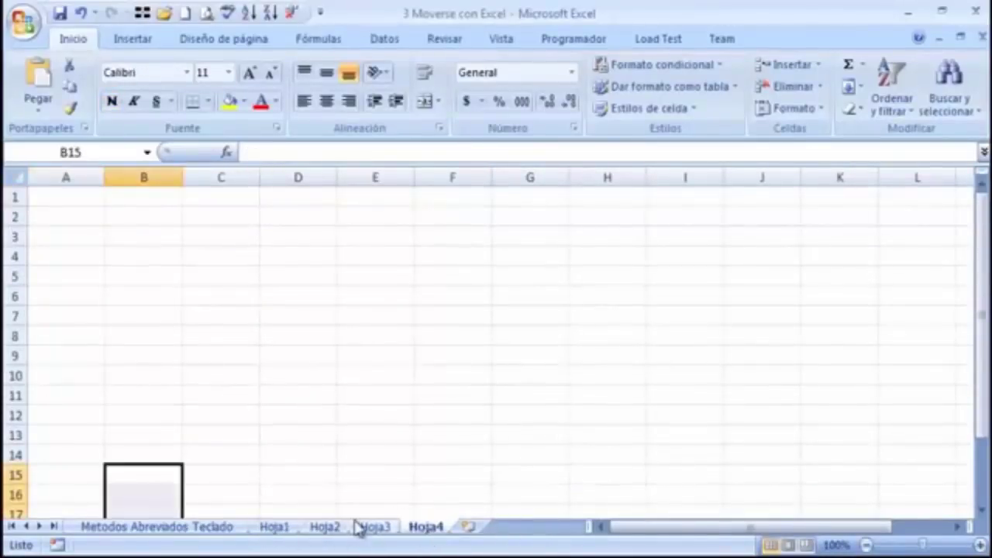
pyautogui.click(156, 533)
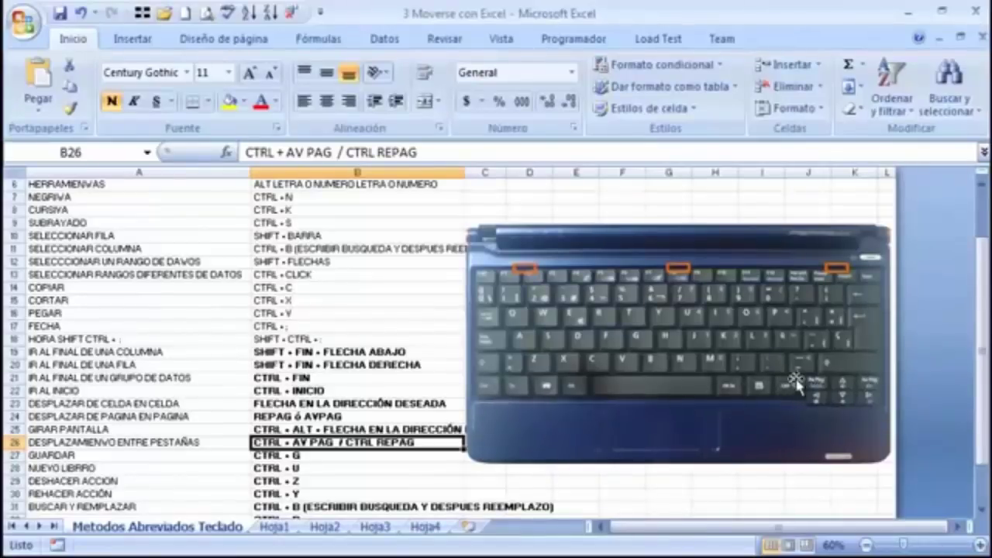
# Step: Step forward through the workbook's sheets one at a time and back again to Metodos Abreviados Teclado
pyautogui.hotkey('ctrl', 'pagedown')
pyautogui.hotkey('ctrl', 'pagedown')
pyautogui.hotkey('ctrl', 'pagedown')
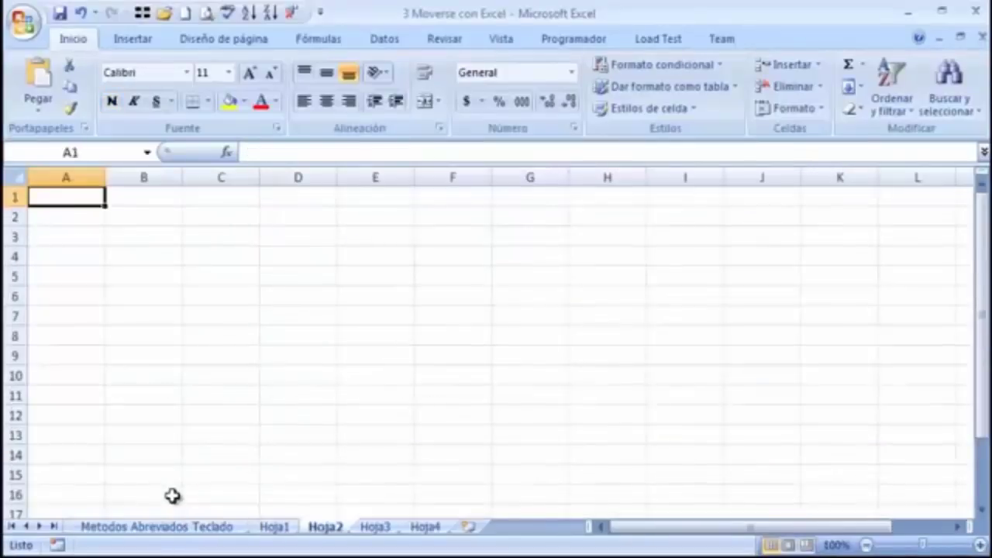
pyautogui.hotkey('ctrl', 'pageup')
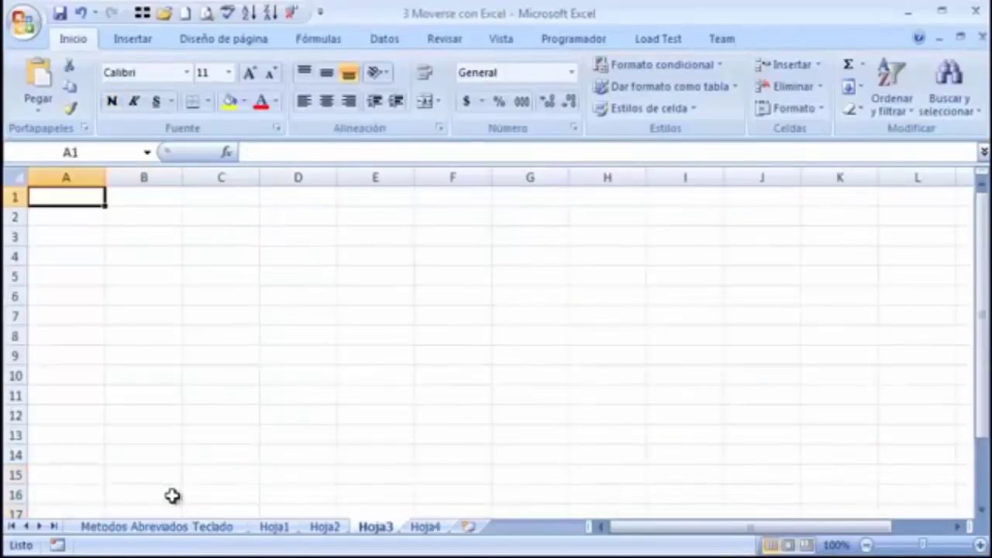
pyautogui.hotkey('ctrl', 'pageup')
pyautogui.hotkey('ctrl', 'pageup')
pyautogui.hotkey('ctrl', 'pageup')
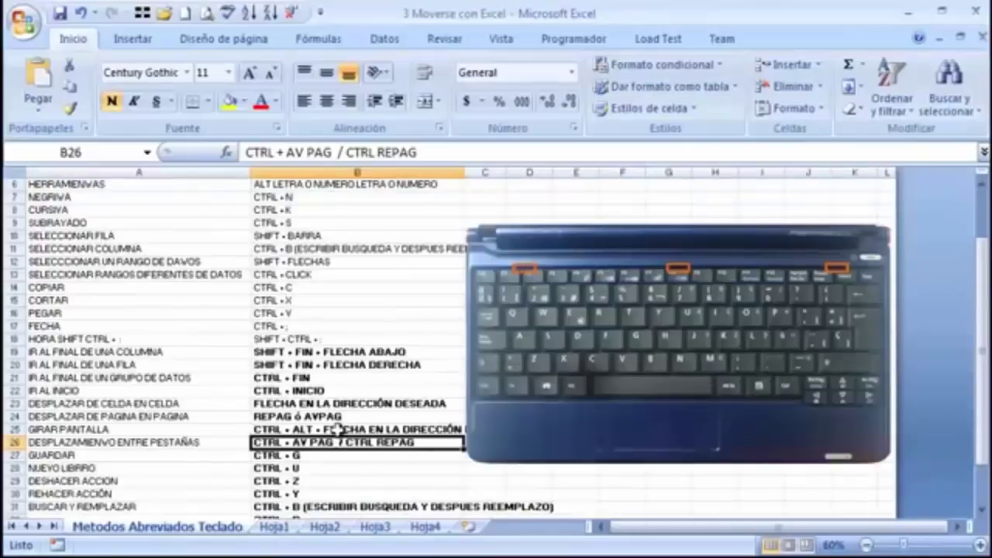
# Step: Move to the GUARDAR row's shortcut in B27, and enter EXCELPRO in cell D29
pyautogui.press('Down')
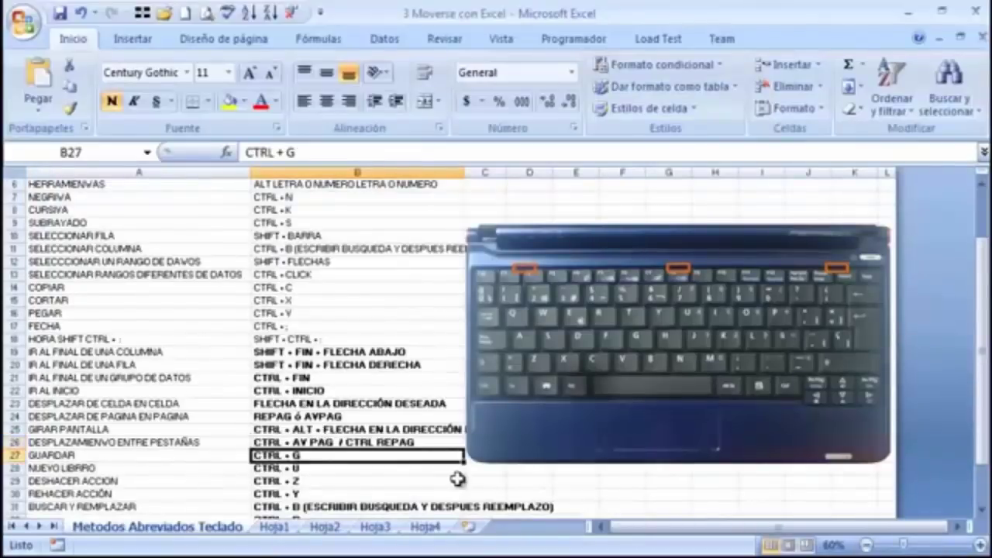
pyautogui.click(544, 491)
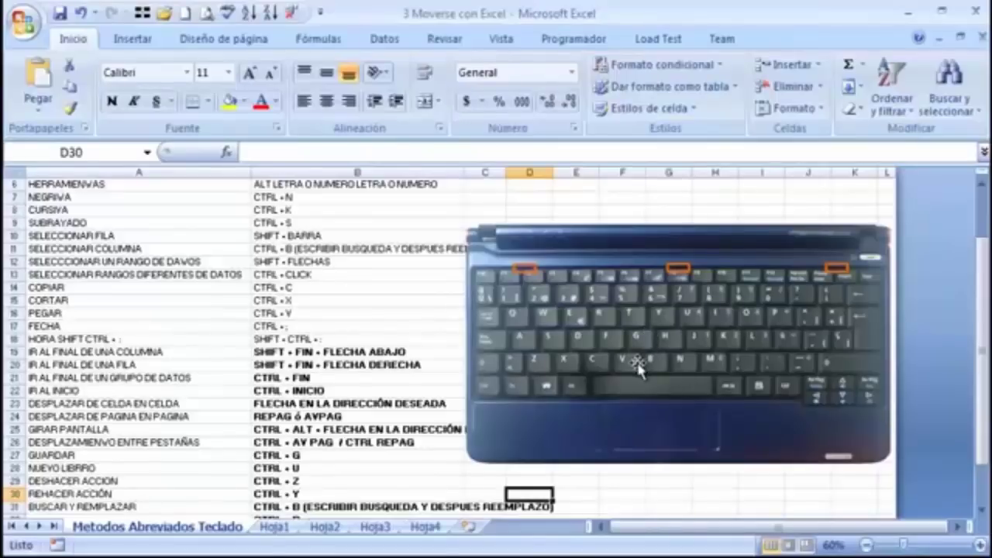
pyautogui.press('Up')
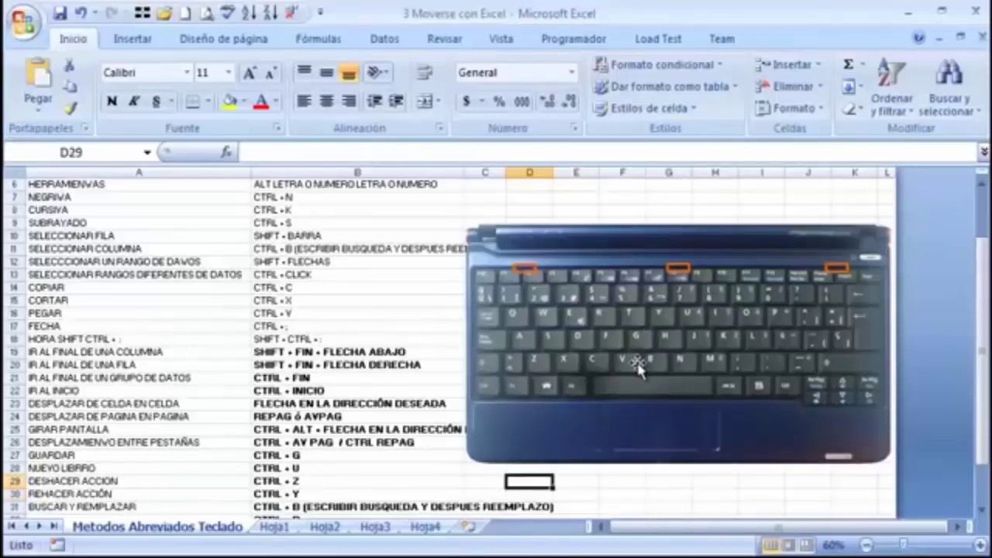
pyautogui.write('EXCELPRO')
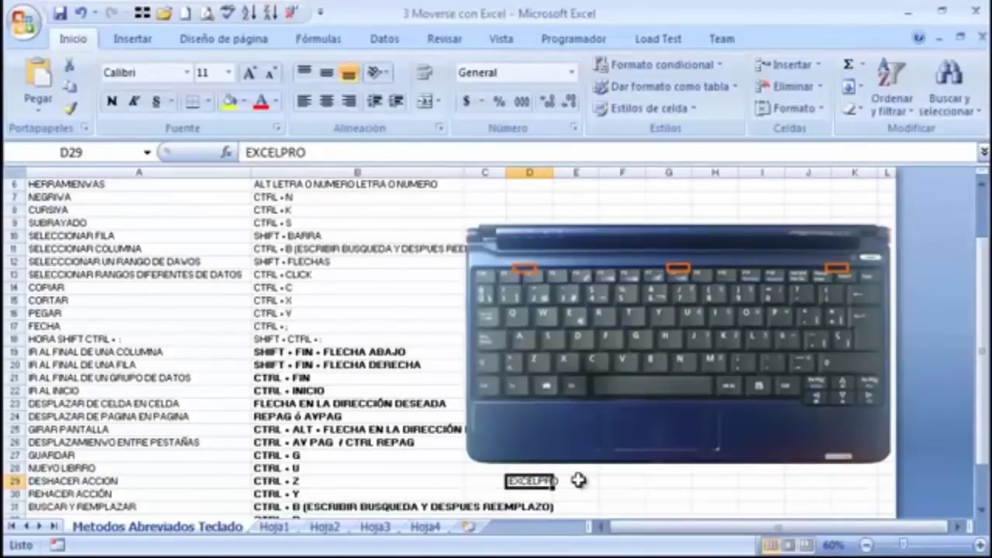
# Step: Visit the new-workbook shortcut in B28, create a new workbook and enter KSJDHFSDKFJKD and SHFGDJHGFJD in column A
pyautogui.click(412, 468)
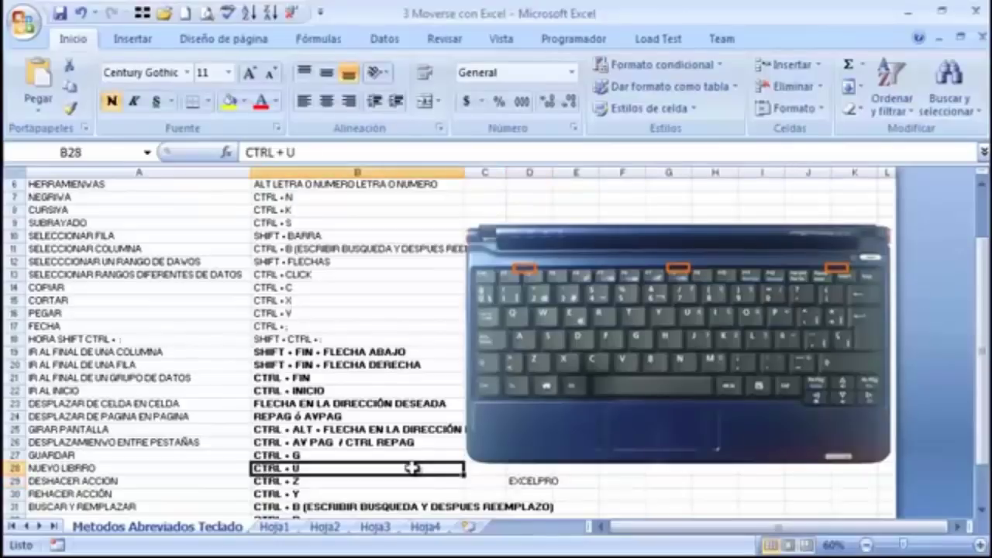
pyautogui.click(531, 480)
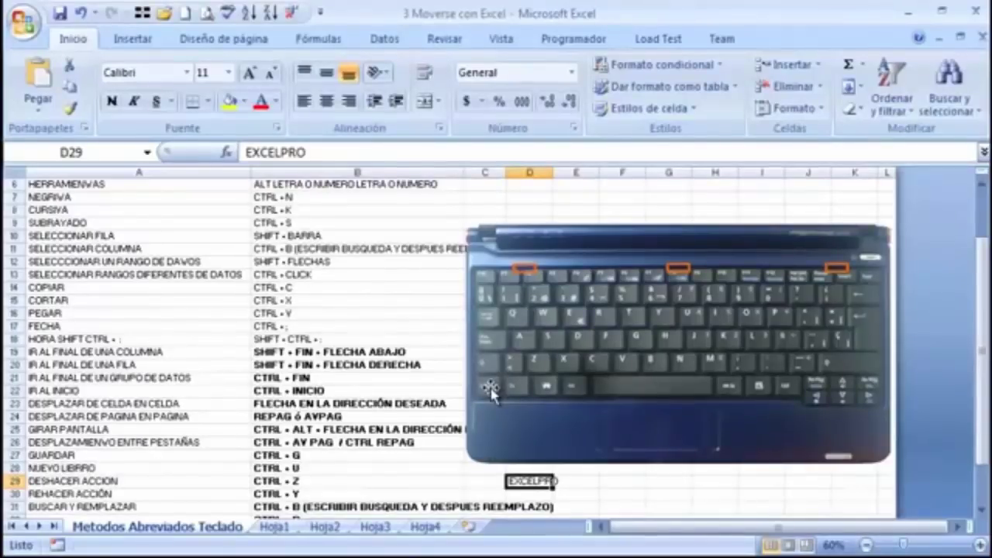
pyautogui.hotkey('ctrl', 'n')
pyautogui.write('KSJDHFSDKFJKD')
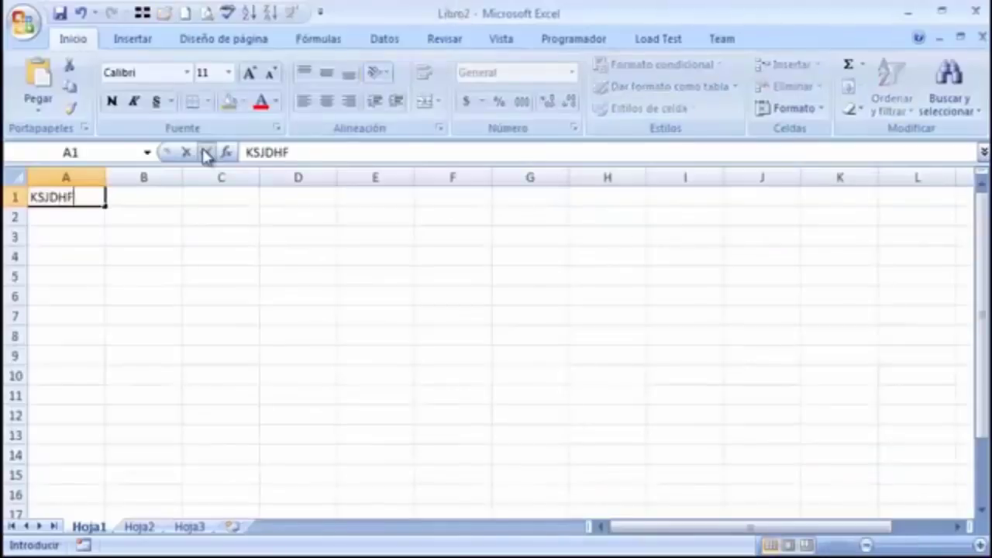
pyautogui.press('Return')
pyautogui.write('SHFGDJHGFJD')
pyautogui.press('Return')
# Step: Select cells around the sample text in the new workbook, make them bold and move to another cell
pyautogui.hotkey('shift', 'Down')
pyautogui.hotkey('shift', 'Down')
pyautogui.hotkey('shift', 'Down')
pyautogui.hotkey('shift', 'Right')
pyautogui.press('Up')
pyautogui.hotkey('shift', 'Up')
pyautogui.hotkey('ctrl', 'n')
pyautogui.press('Right')
pyautogui.press('Right')
pyautogui.press('Right')
pyautogui.press('Down')
pyautogui.press('Down')
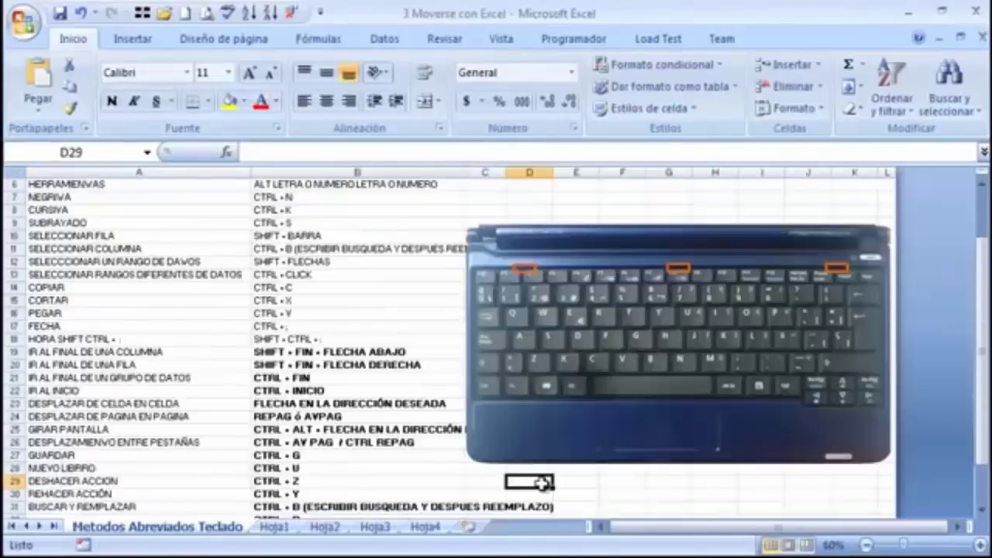
# Step: Visit the DESHACER ACCION row's shortcut in B29 and enter the numbers 1 to 8 across D29:K29
pyautogui.press('Left')
pyautogui.press('Left')
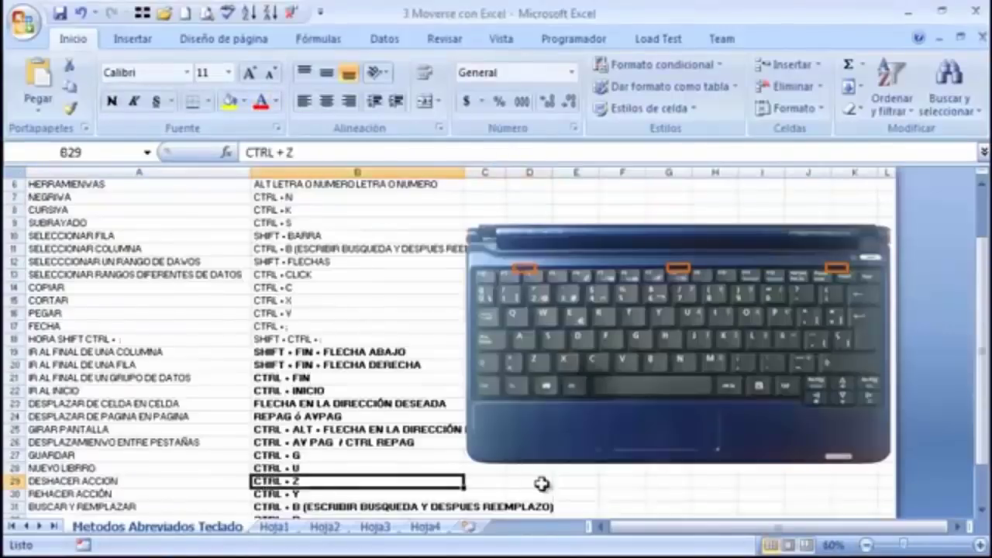
pyautogui.press('Right')
pyautogui.press('Right')
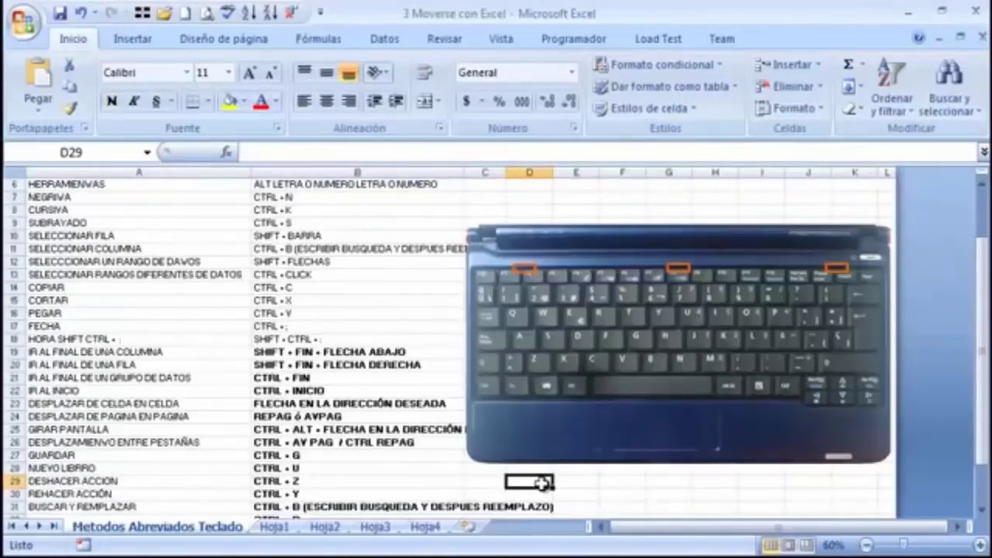
pyautogui.write('1\t2\t3\t4\t5')
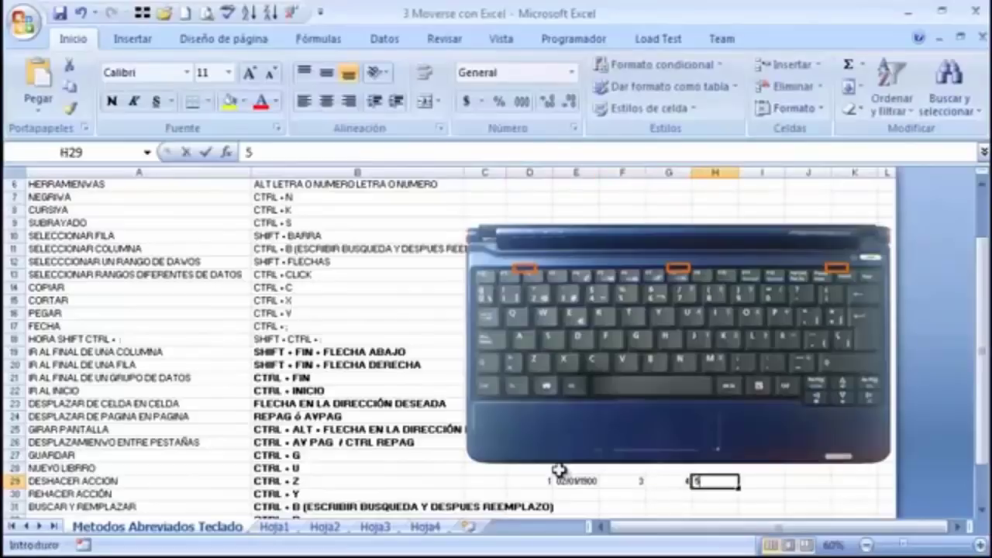
pyautogui.write('\t6\t7\t8')
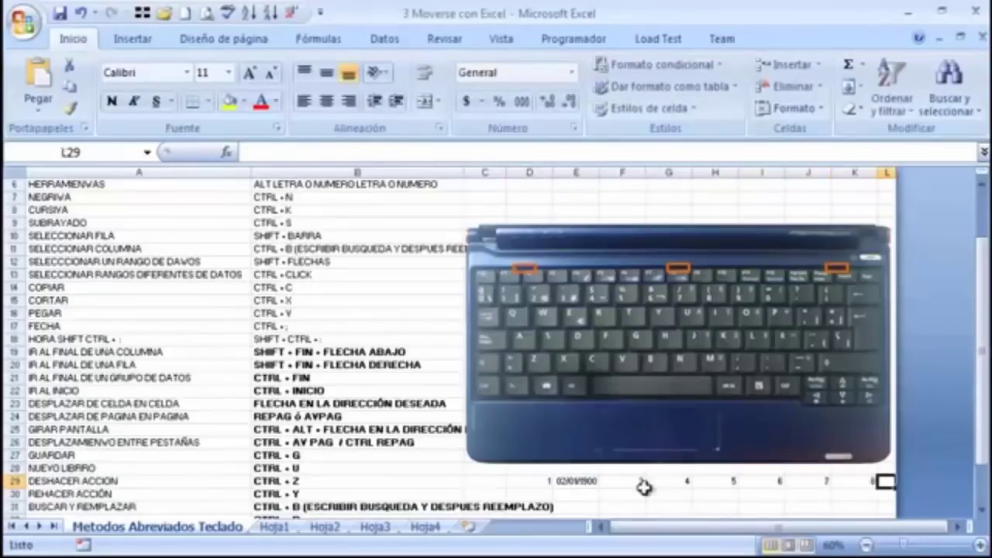
# Step: Select cell D29 and undo the number entries across D29:K29 one at a time
pyautogui.moveTo(596, 491); pyautogui.dragTo(720, 503)
pyautogui.click(726, 505)
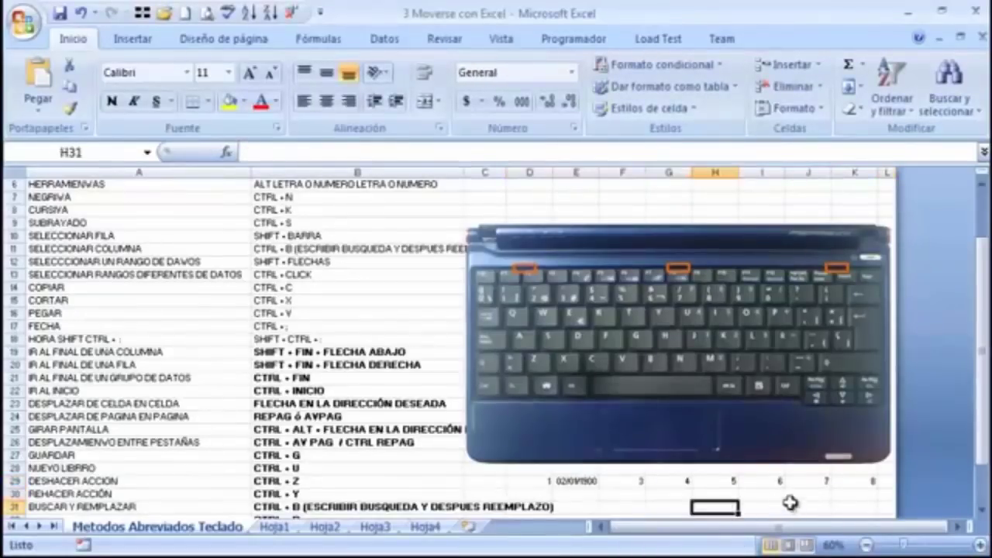
pyautogui.click(534, 481)
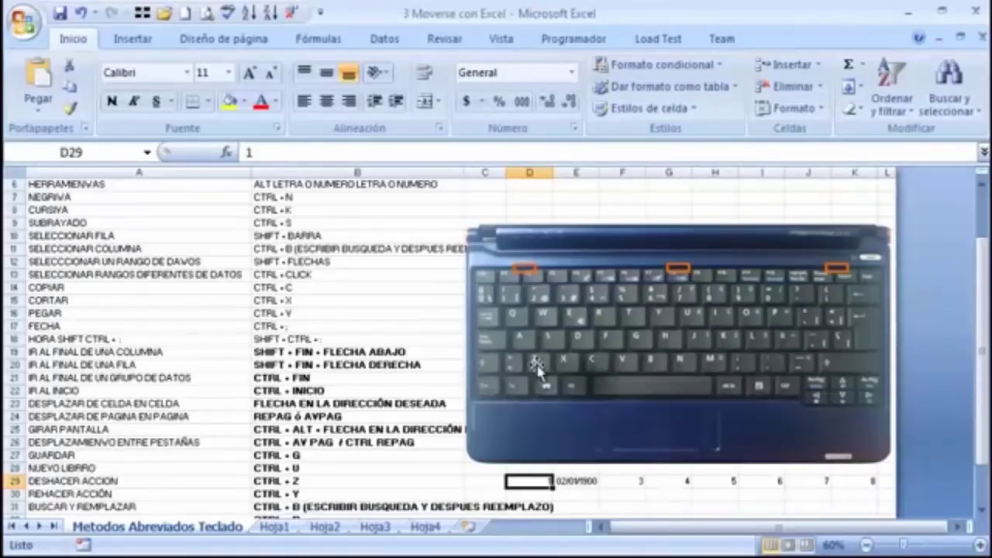
pyautogui.hotkey('ctrl', 'Right')
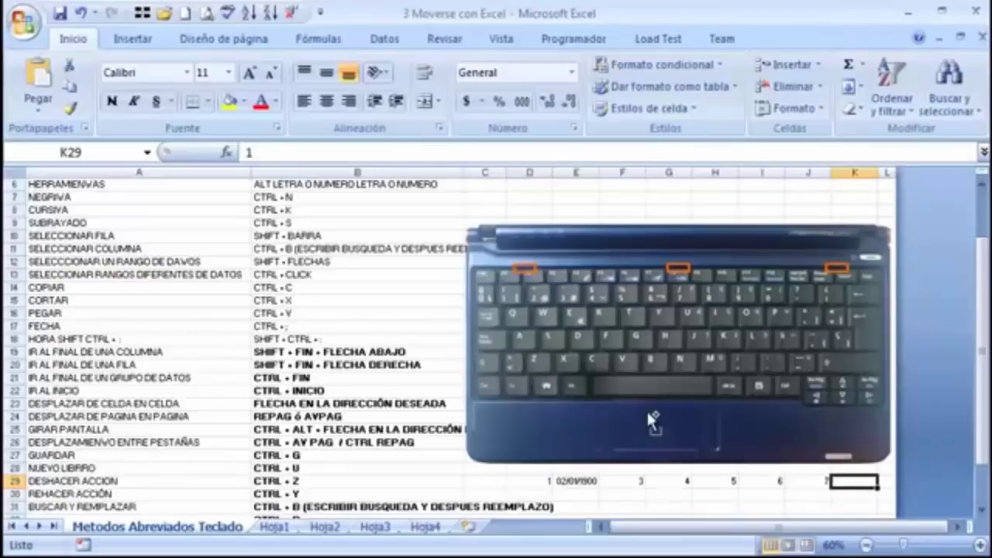
pyautogui.press('Left')
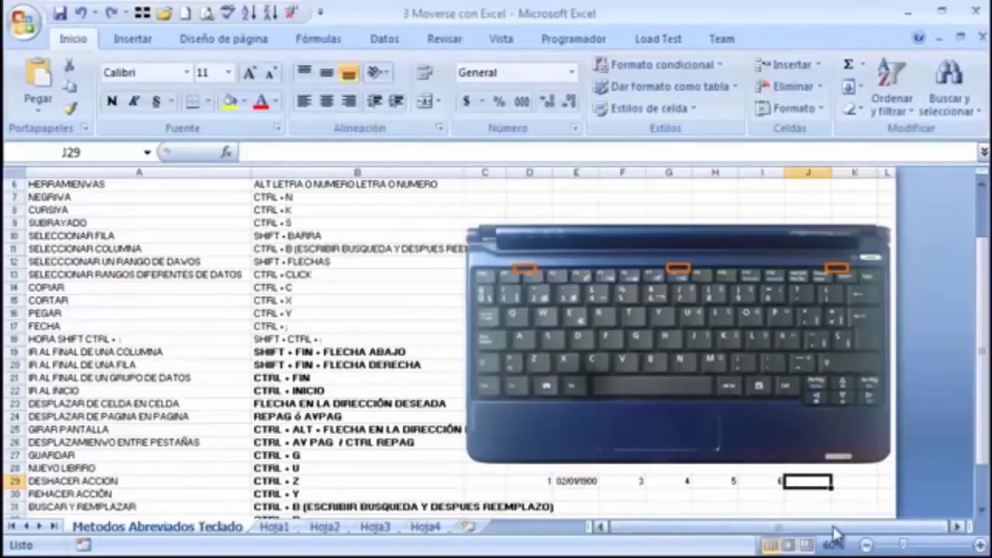
pyautogui.hotkey('ctrl', 'z')
pyautogui.hotkey('ctrl', 'z')
pyautogui.hotkey('ctrl', 'z')
pyautogui.hotkey('ctrl', 'z')
pyautogui.hotkey('ctrl', 'z')
pyautogui.hotkey('ctrl', 'z')
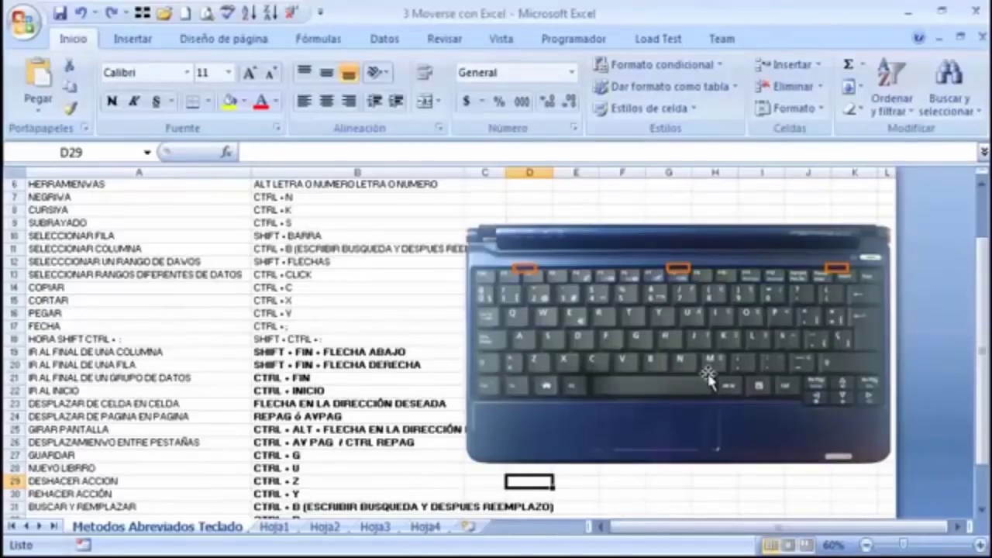
# Step: Redo the undone number entries 1 to 8 across D29:K29
pyautogui.hotkey('ctrl', 'y')
pyautogui.hotkey('ctrl', 'y')
pyautogui.hotkey('ctrl', 'y')
pyautogui.hotkey('ctrl', 'y')
pyautogui.hotkey('ctrl', 'y')
pyautogui.hotkey('ctrl', 'y')
pyautogui.hotkey('ctrl', 'y')
pyautogui.hotkey('ctrl', 'y')
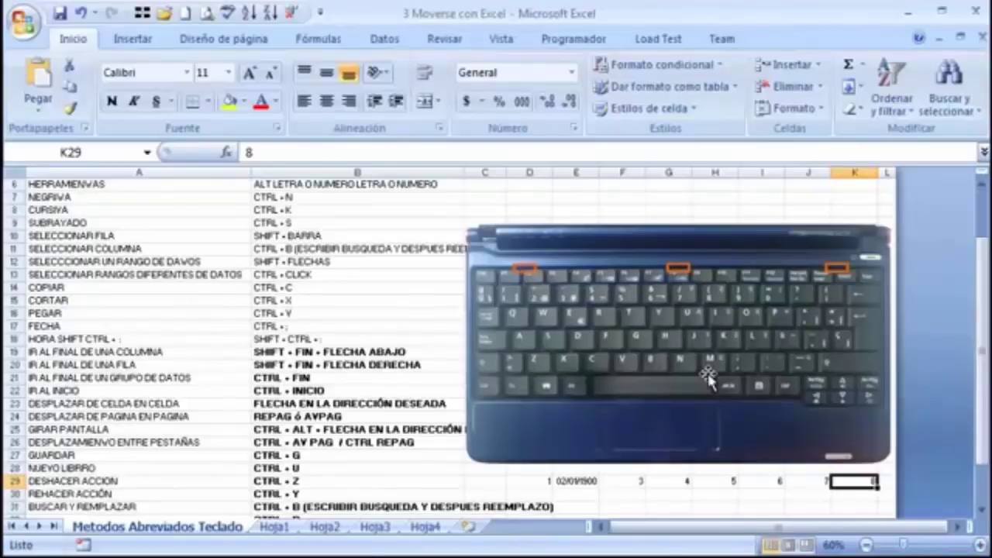
# Step: Go to the REHACER ACCIÓN row's shortcut in B30
pyautogui.press('Left')
pyautogui.press('Left')
pyautogui.press('Left')
pyautogui.press('Left')
pyautogui.press('Left')
pyautogui.press('Left')
pyautogui.press('Left')
pyautogui.press('Left')
pyautogui.press('Left')
pyautogui.press('Down')
pyautogui.press('Down')
pyautogui.press('Down')
pyautogui.press('Down')
pyautogui.press('Down')
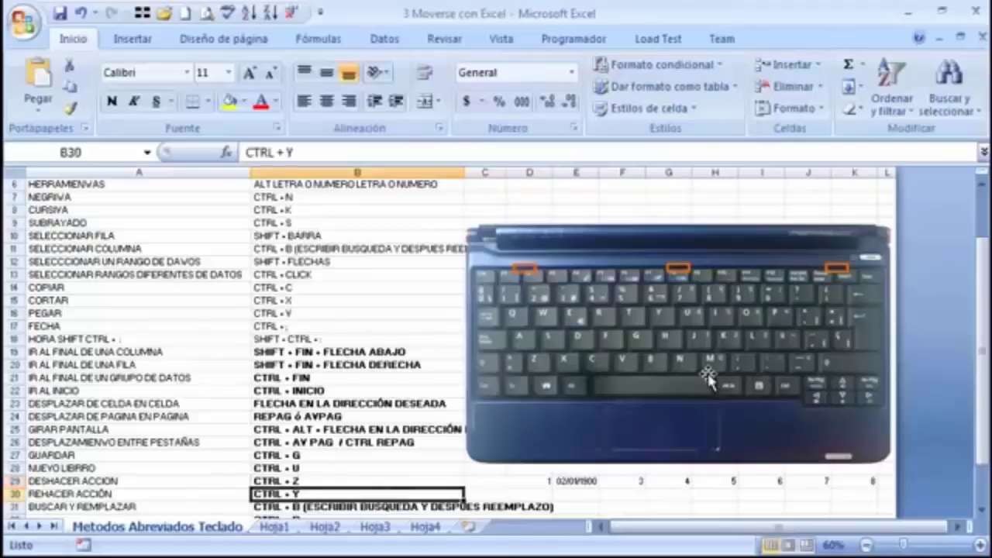
# Step: Move back up through the shortcut names in column A to review the list, ending at cell A7
pyautogui.press('Up')
pyautogui.press('Up')
pyautogui.press('Up')
pyautogui.press('Left')
pyautogui.press('Right')
pyautogui.press('Left')
pyautogui.press('Up')
pyautogui.press('Up')
pyautogui.press('Up')
pyautogui.press('Up')
pyautogui.press('Up')
pyautogui.press('Up')
pyautogui.press('Up')
pyautogui.press('Up')
pyautogui.press('Up')
pyautogui.press('Up')
pyautogui.press('Up')
pyautogui.press('Up')
pyautogui.press('Up')
pyautogui.press('Up')
pyautogui.press('Up')
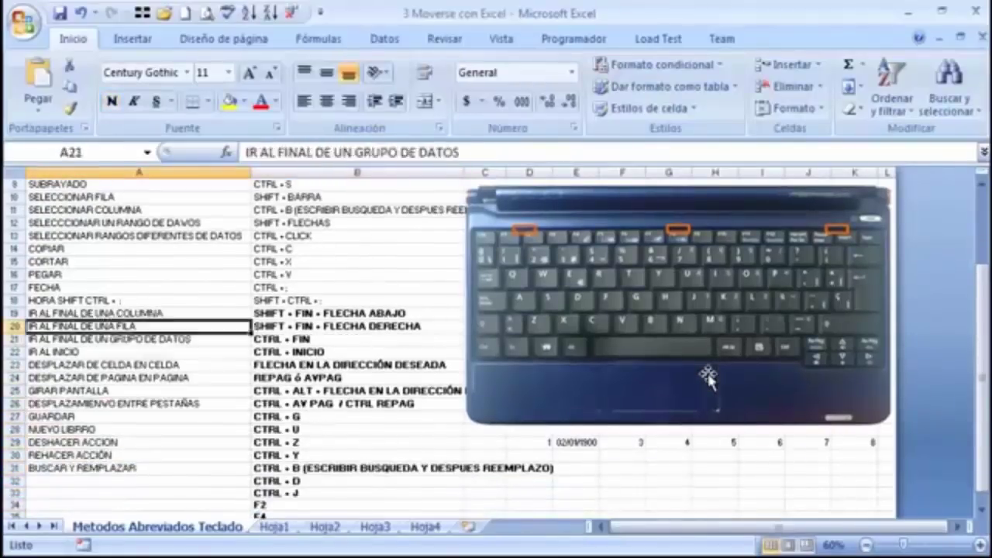
pyautogui.press('Up')
pyautogui.press('Up')
pyautogui.press('Up')
pyautogui.press('Up')
pyautogui.press('Up')
pyautogui.press('Up')
pyautogui.press('Up')
pyautogui.press('Up')
pyautogui.press('Up')
pyautogui.press('Up')
pyautogui.press('Up')
pyautogui.press('Up')
pyautogui.press('Up')
pyautogui.press('Up')
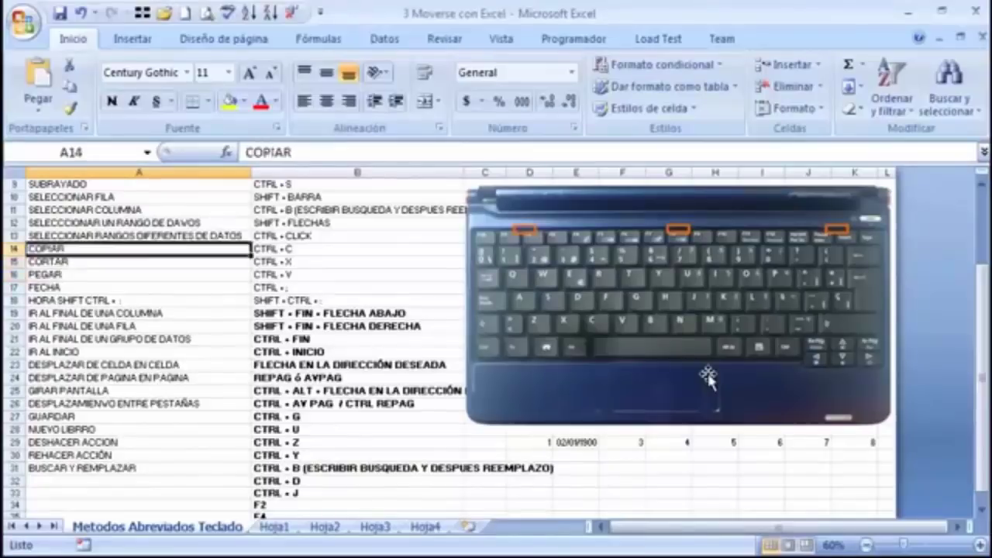
pyautogui.scroll(1, 707, 376)
pyautogui.press('Down')
pyautogui.press('Down')
pyautogui.press('Down')
pyautogui.press('Down')
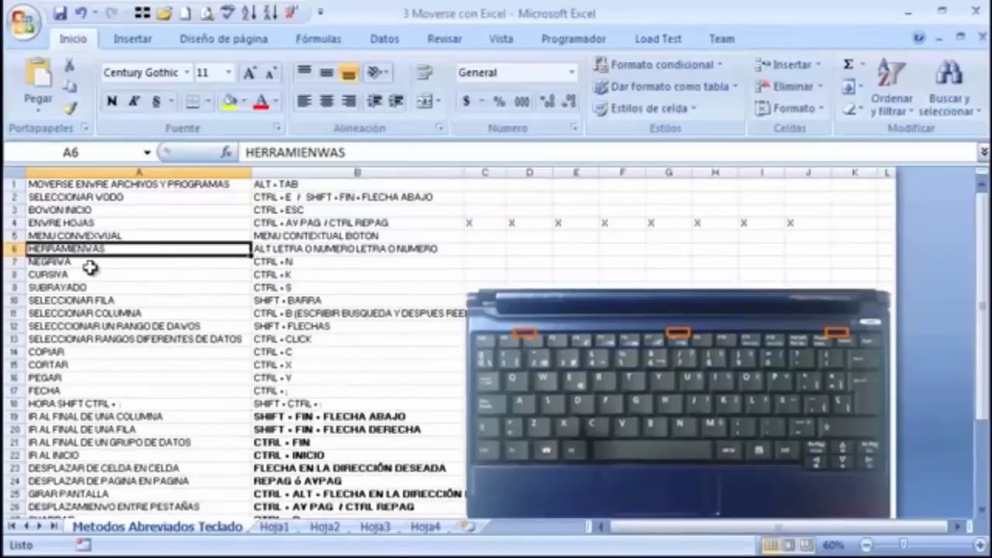
pyautogui.press('Down')
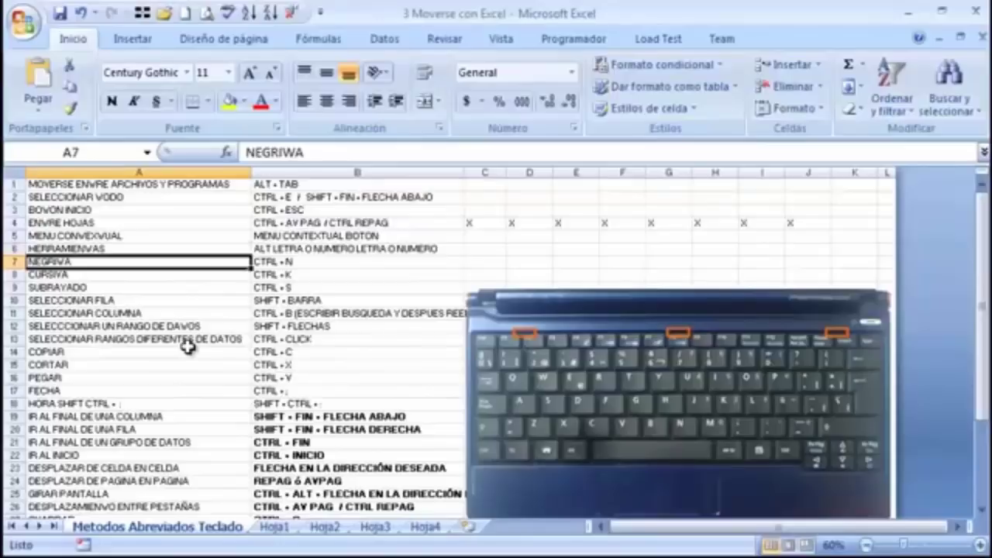
# Step: Go to the BUSCAR Y REMPLAZAR row in A31, open and close Find and Replace, and select its shortcut in B31
pyautogui.hotkey('ctrl', 'Down')
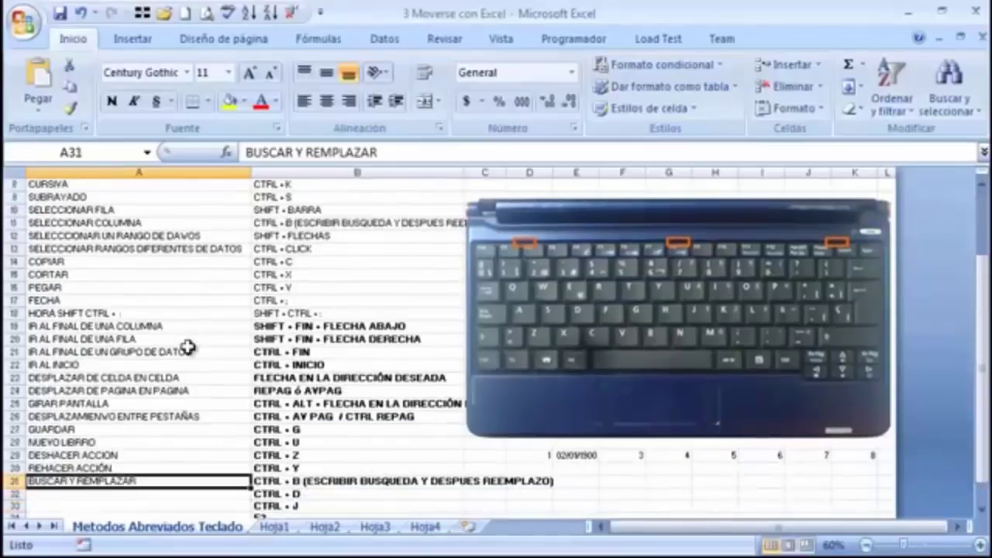
pyautogui.press('Right')
pyautogui.press('Left')
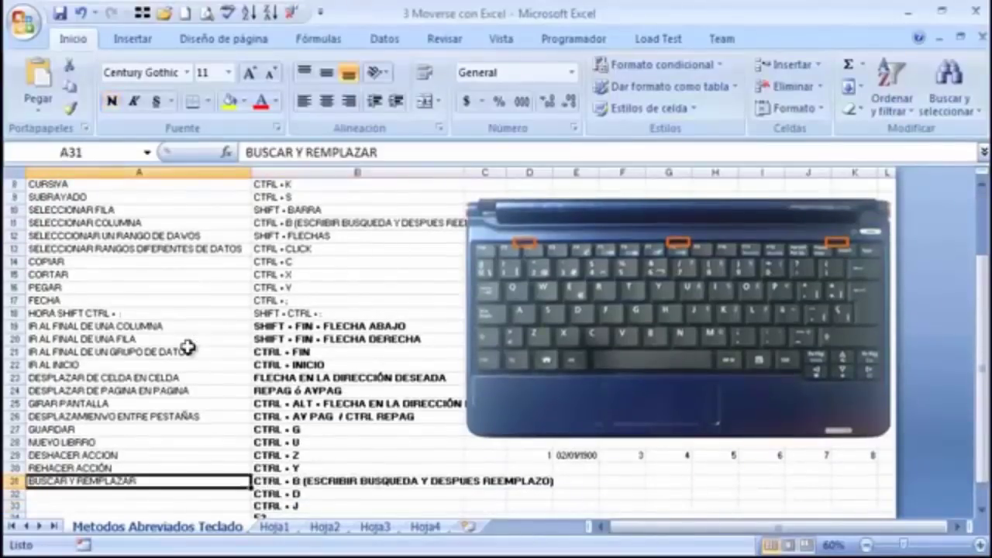
pyautogui.hotkey('ctrl', 'b')
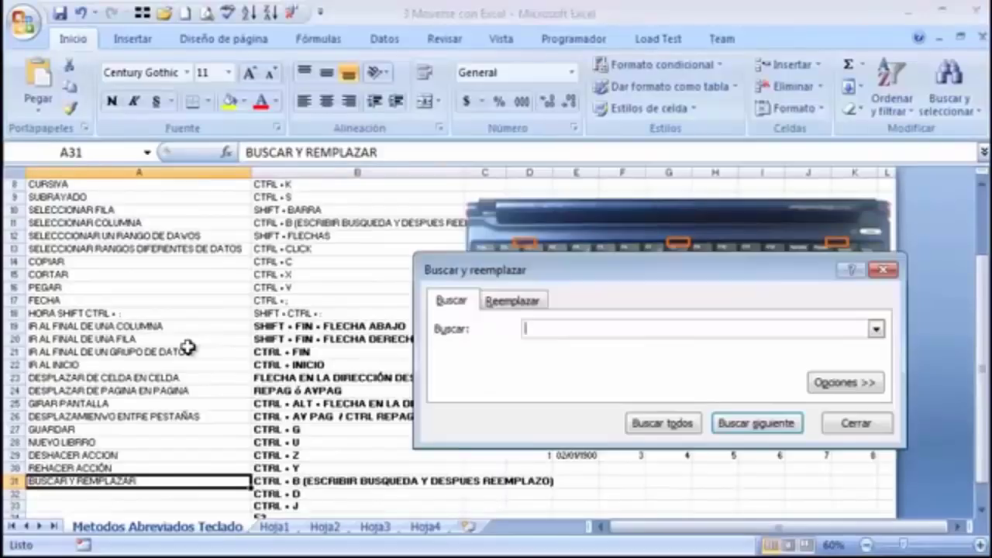
pyautogui.click(882, 269)
pyautogui.press('Right')
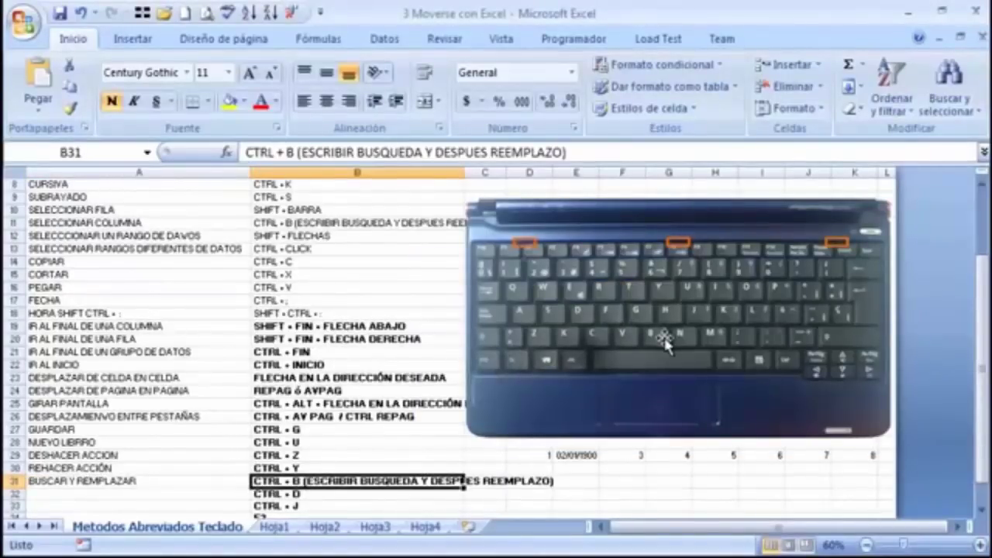
# Step: Find all cells containing IR on the sheet and highlight the IR inside the text of cell B11
pyautogui.hotkey('ctrl', 'b')
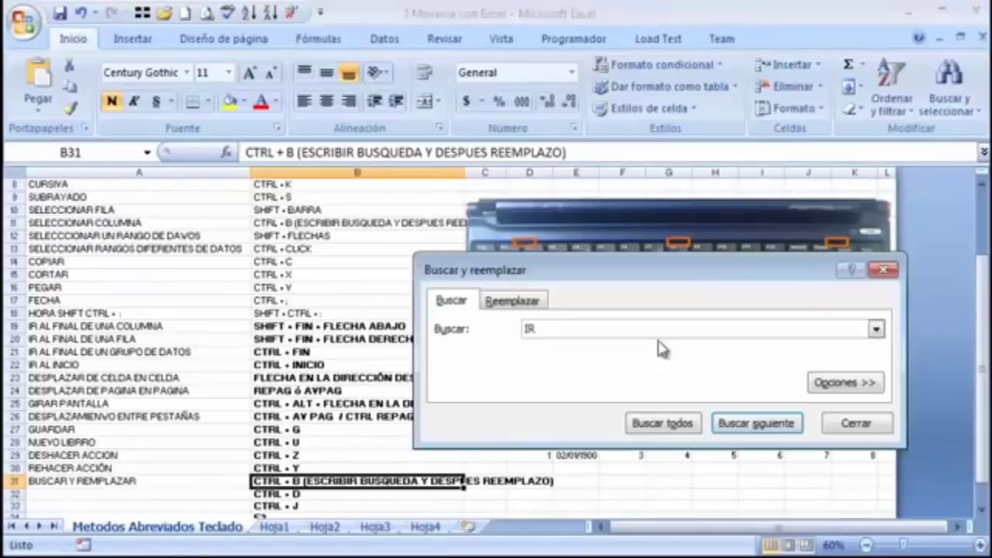
pyautogui.click(662, 423)
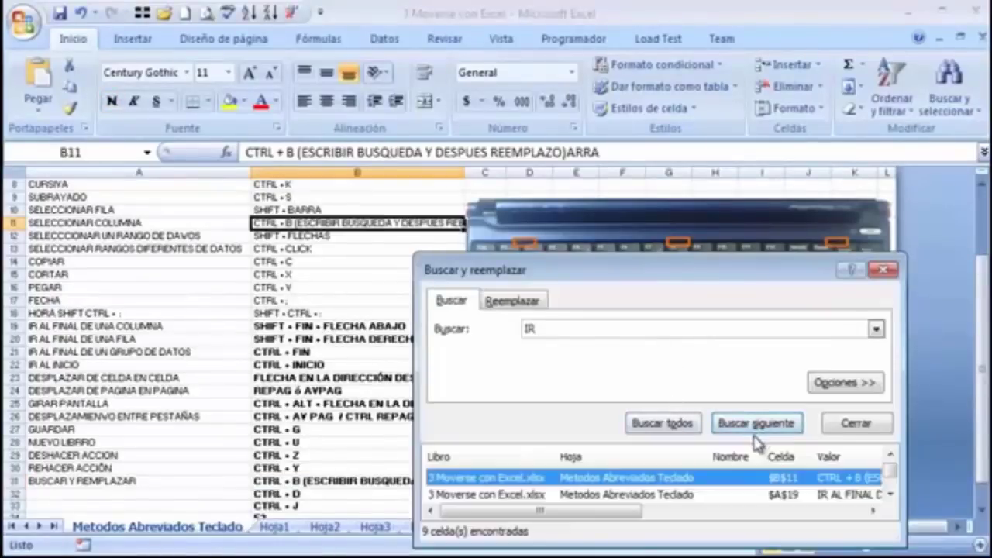
pyautogui.press('Escape')
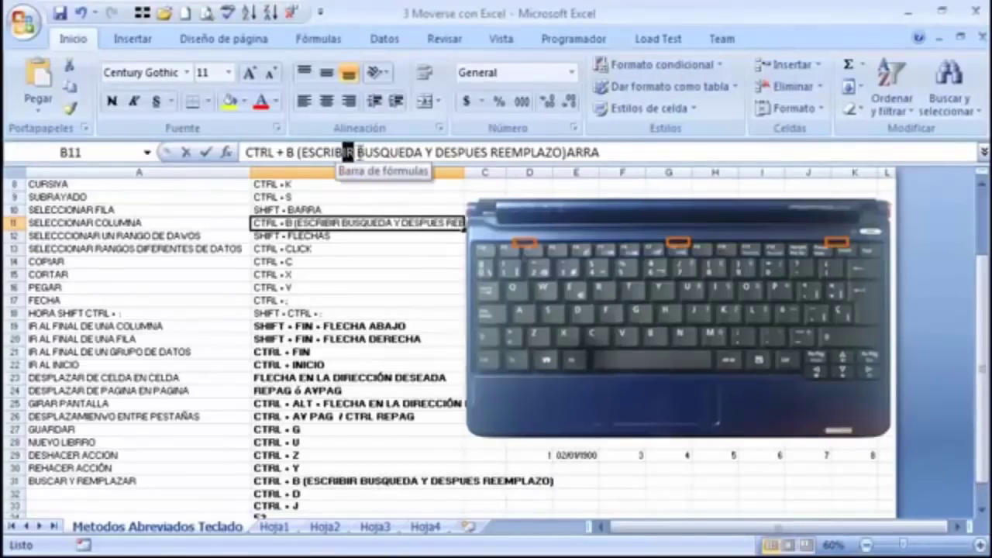
# Step: Find the next cell containing IR starting from B17, and close Find and Replace
pyautogui.click(372, 301)
pyautogui.hotkey('ctrl', 'b')
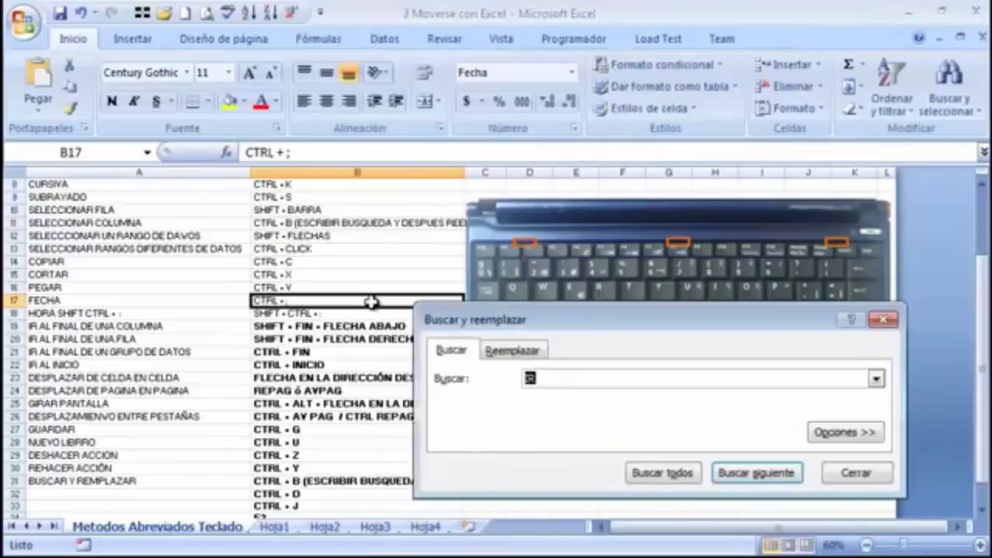
pyautogui.press('Return')
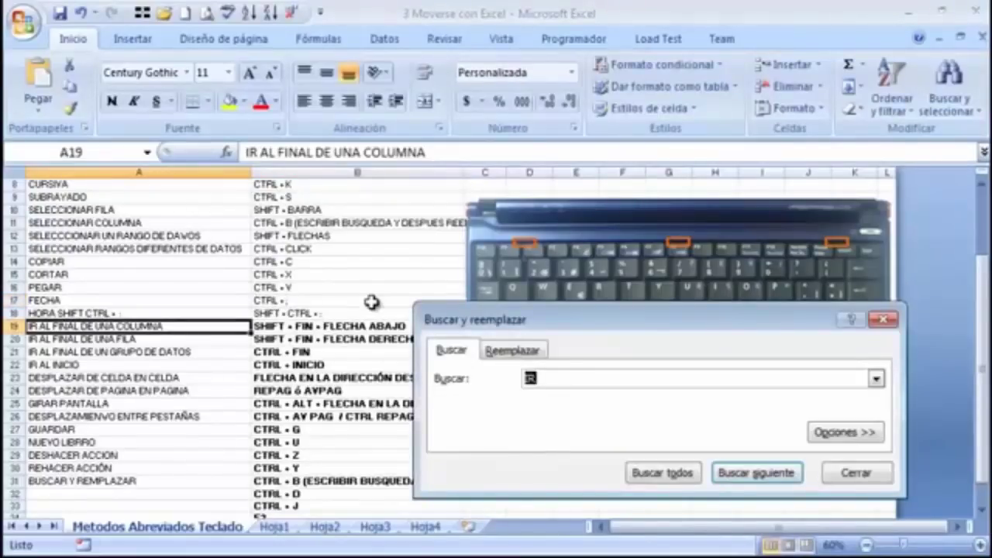
pyautogui.press('Escape')
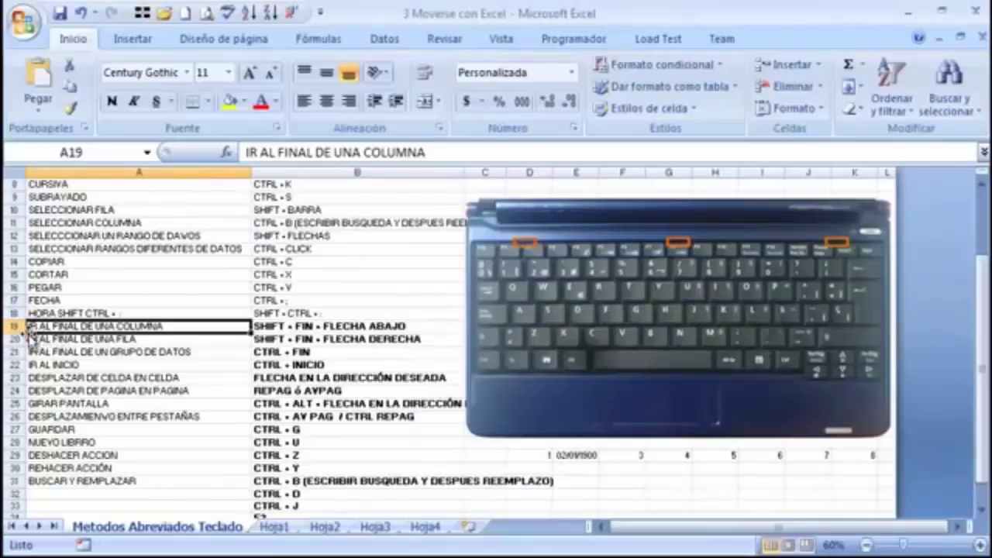
# Step: Search for COPIAR within the range A10:A31 and select the cell containing it
pyautogui.moveTo(126, 212); pyautogui.dragTo(172, 481)
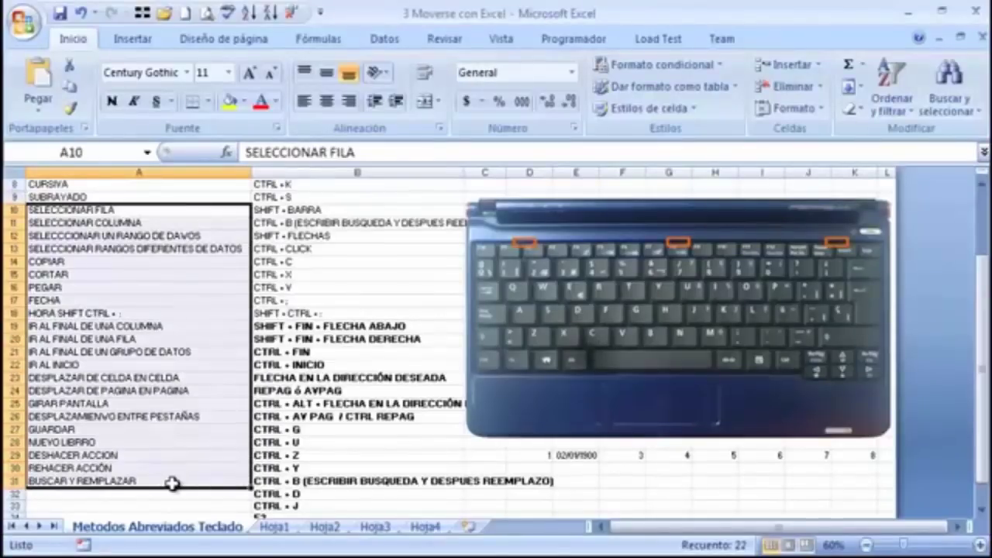
pyautogui.hotkey('ctrl', 'b')
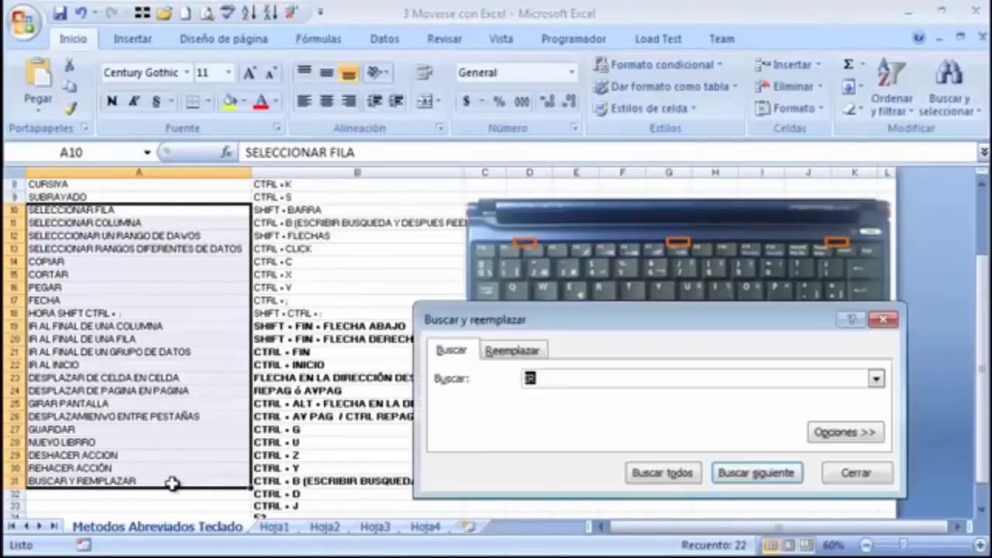
pyautogui.press('Escape')
pyautogui.hotkey('ctrl', 'b')
pyautogui.write('COPIAR')
pyautogui.press('Return')
pyautogui.press('Escape')
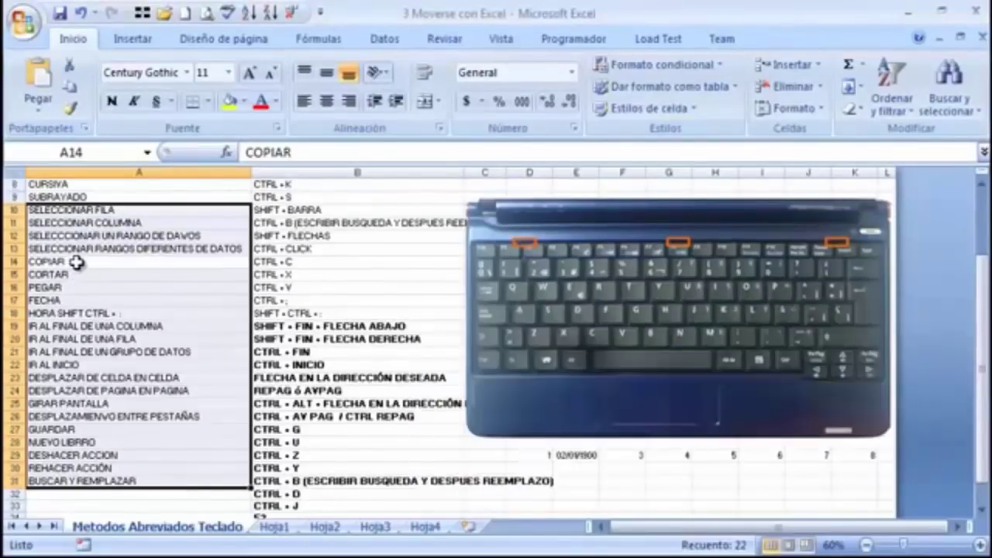
pyautogui.click(75, 262)
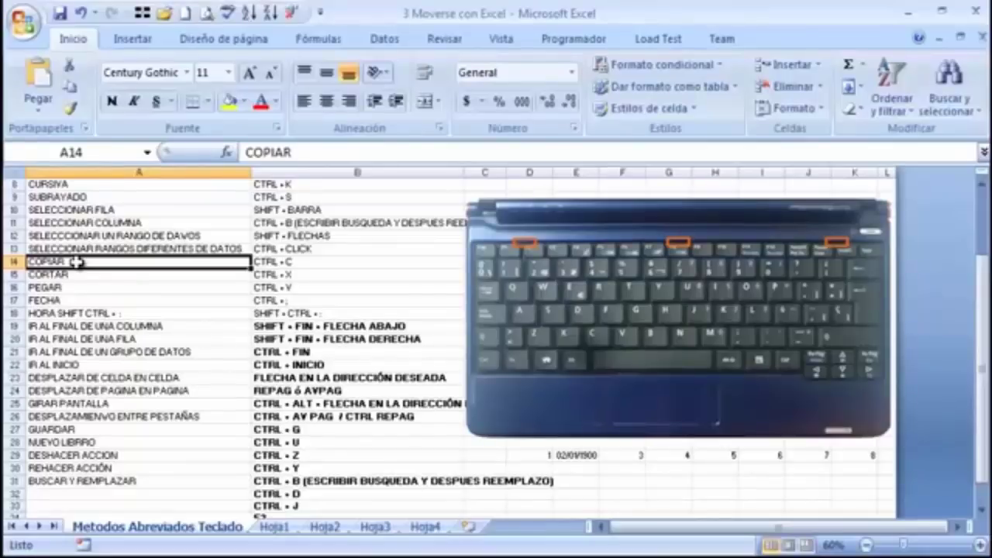
# Step: Replace every A with 3 in the range A14:A31, and undo and redo the replacement
pyautogui.moveTo(76, 262); pyautogui.dragTo(86, 480)
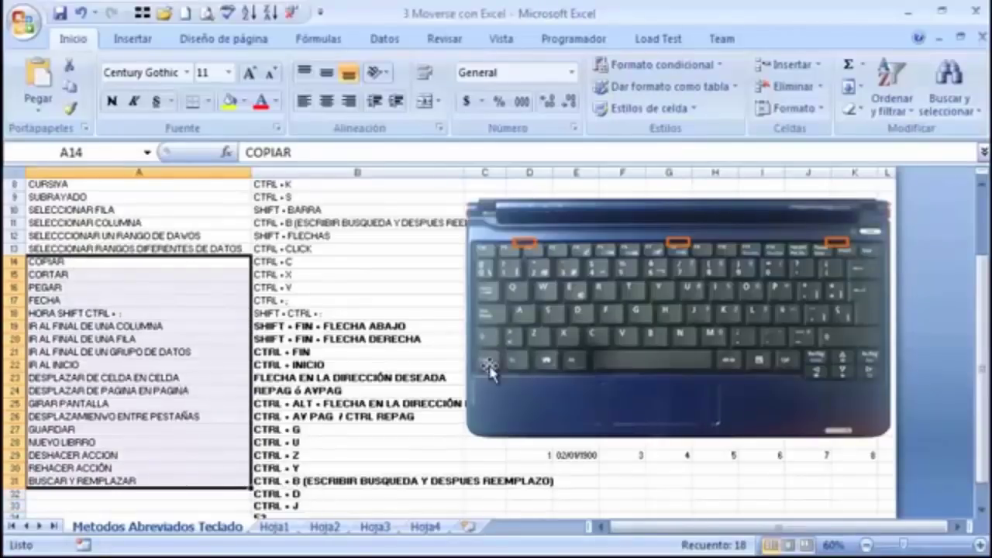
pyautogui.hotkey('ctrl', 'b')
pyautogui.press('BackSpace')
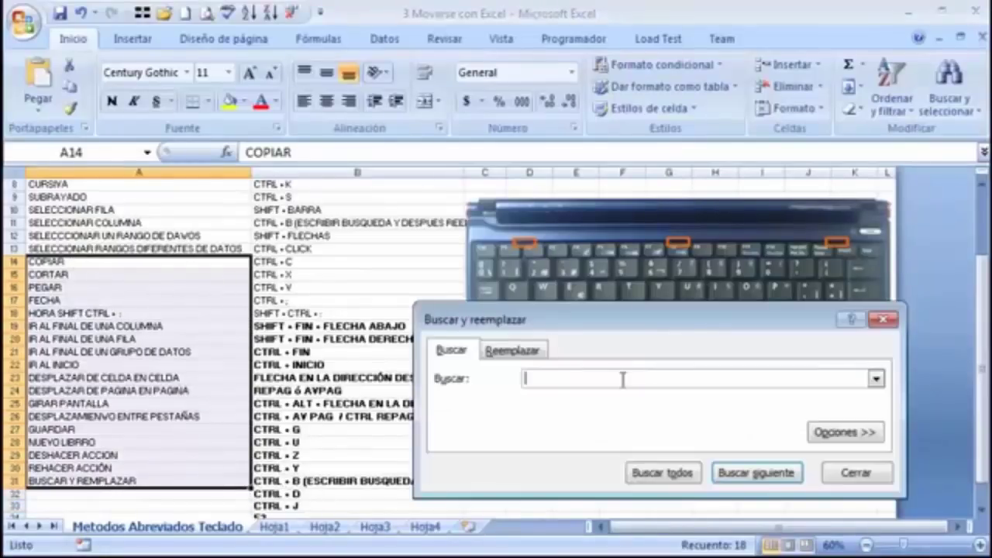
pyautogui.write('A')
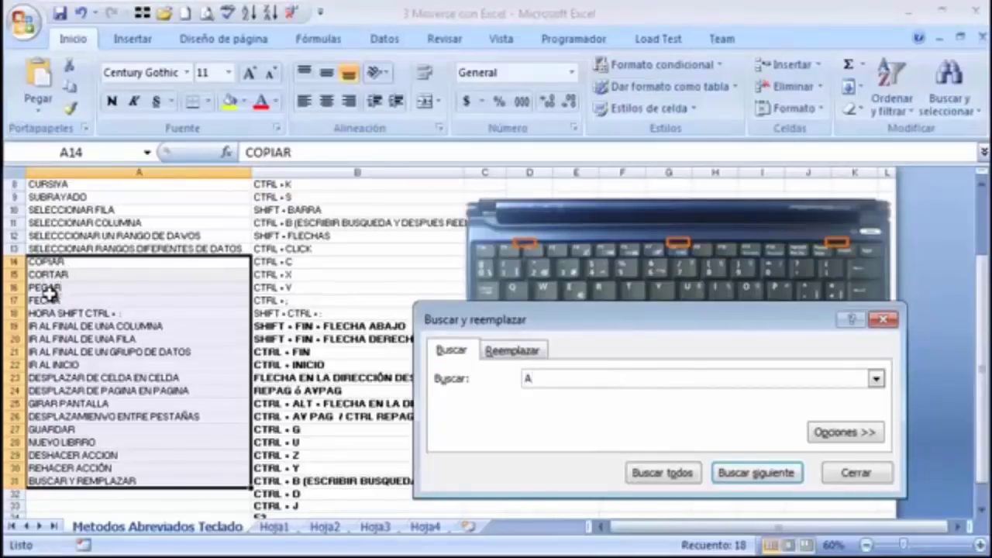
pyautogui.click(529, 352)
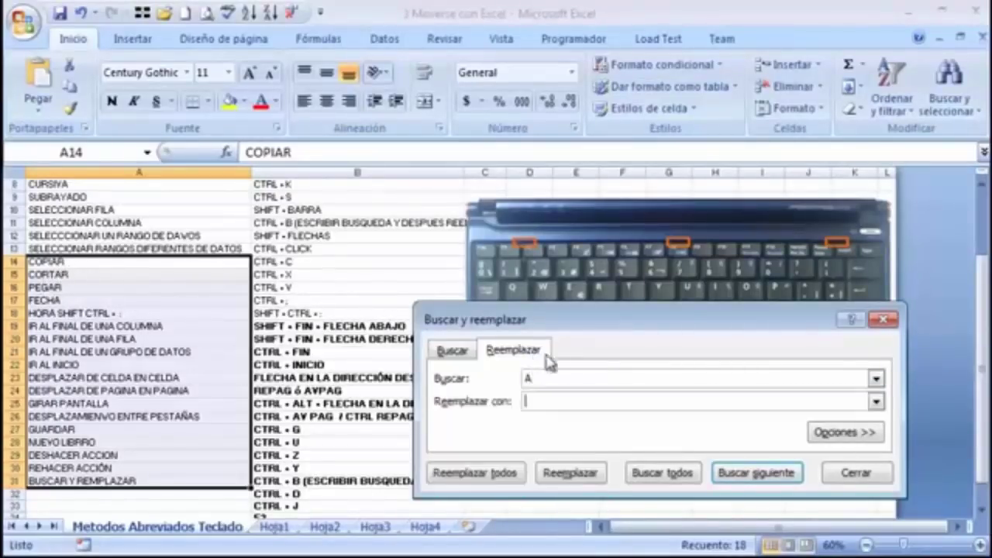
pyautogui.write('3')
pyautogui.click(496, 474)
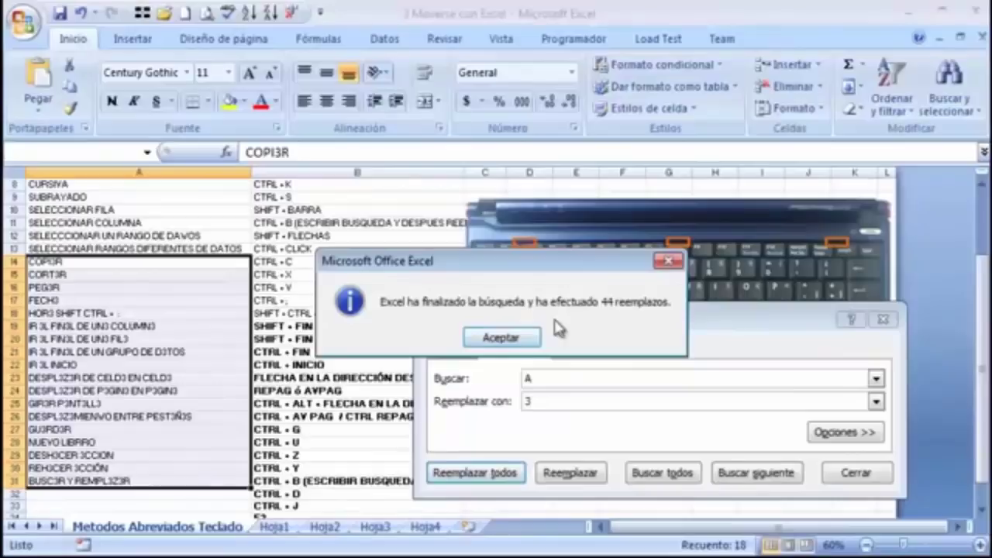
pyautogui.click(500, 338)
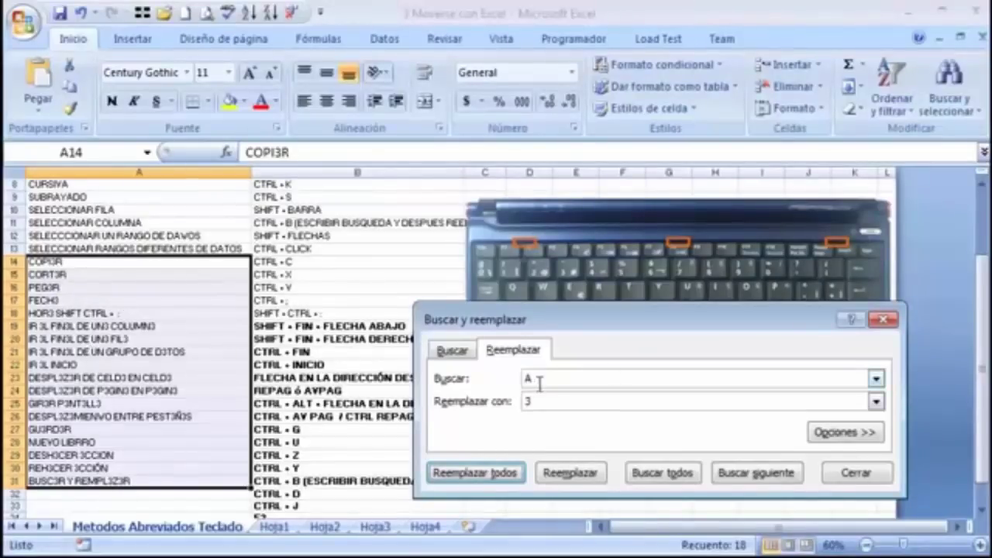
pyautogui.click(880, 321)
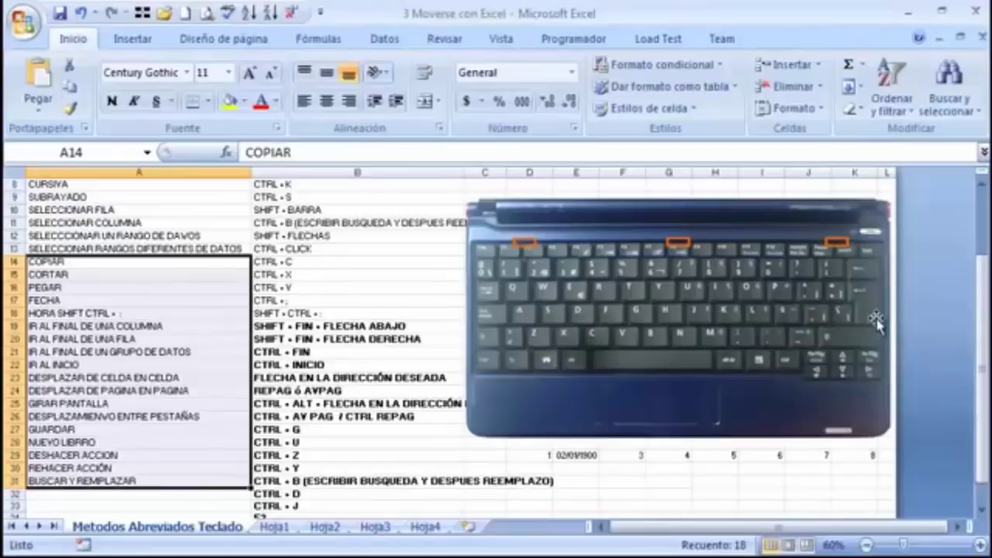
pyautogui.click(880, 326)
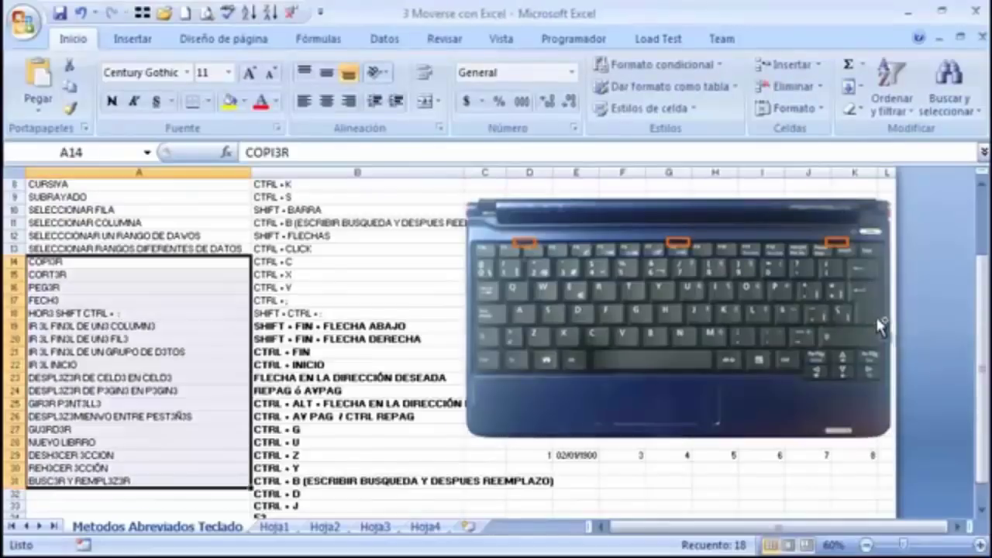
# Step: Replace every 3 with A in the range A14:A31 to restore the original words
pyautogui.hotkey('ctrl', 'b')
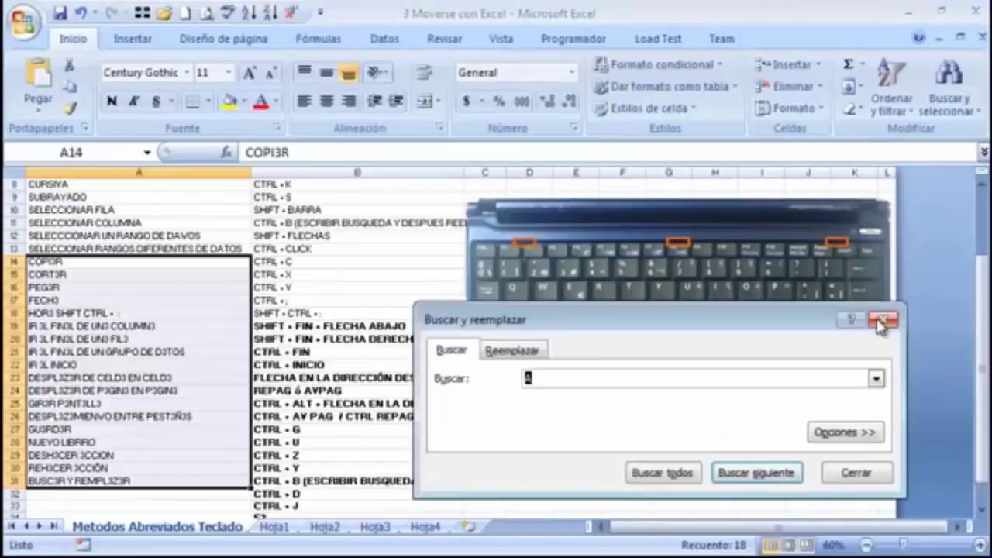
pyautogui.write('3')
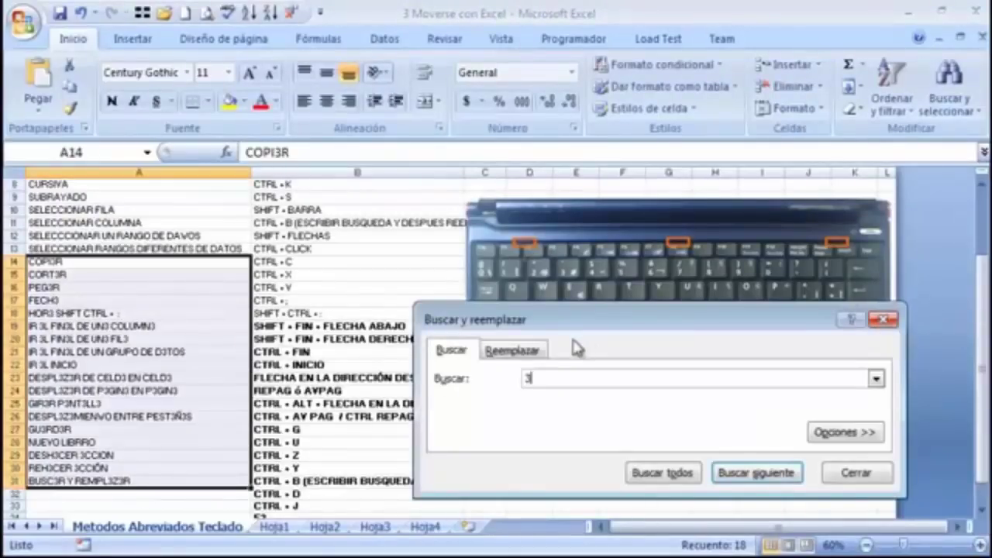
pyautogui.click(511, 350)
pyautogui.click(474, 472)
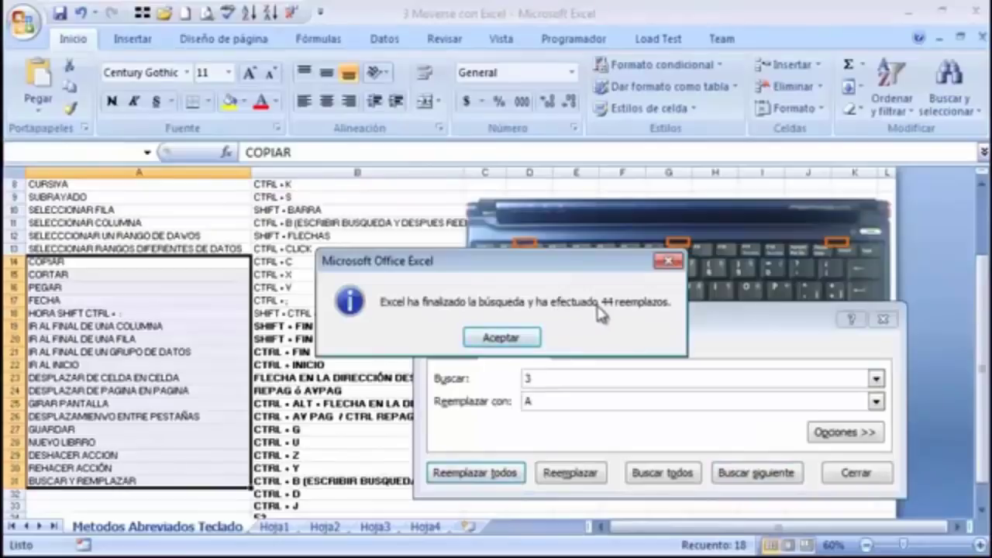
pyautogui.click(501, 339)
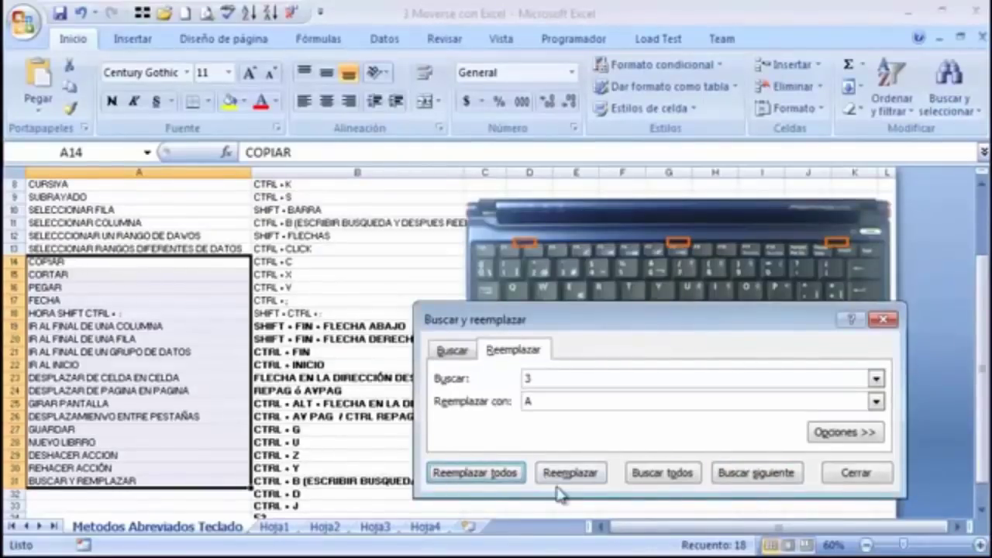
# Step: Replace FECHA with mes in the range A14:A31, close Find and Replace, and undo the replacement
pyautogui.doubleClick(553, 377)
pyautogui.press('BackSpace')
pyautogui.write('FECHA')
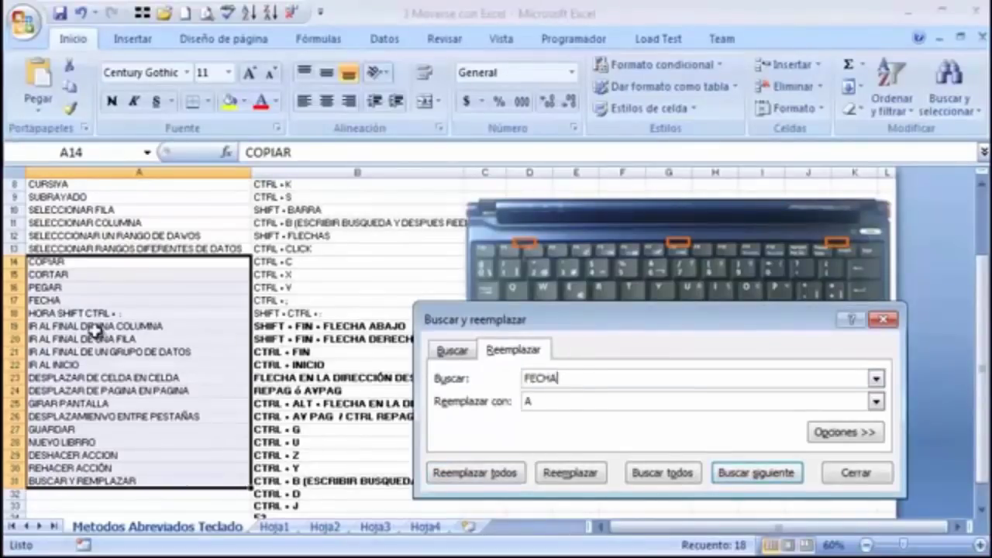
pyautogui.click(553, 402)
pyautogui.press('BackSpace')
pyautogui.write('mes')
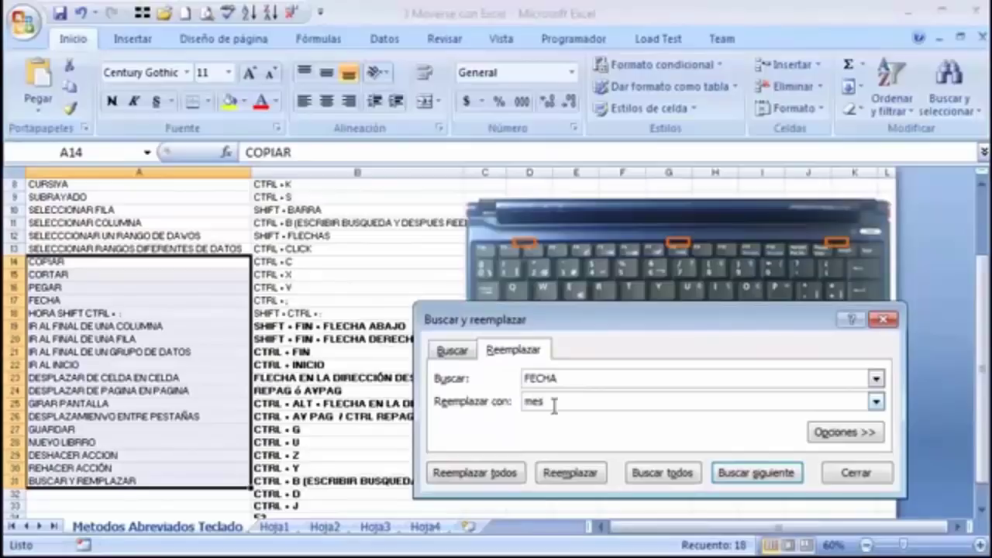
pyautogui.click(503, 474)
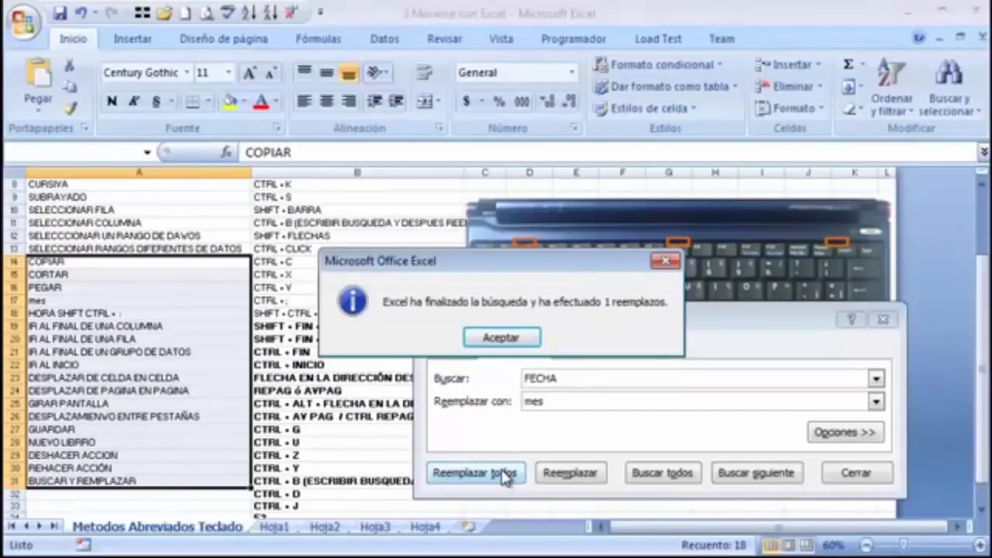
pyautogui.press('Return')
pyautogui.click(883, 319)
pyautogui.hotkey('ctrl', 'z')
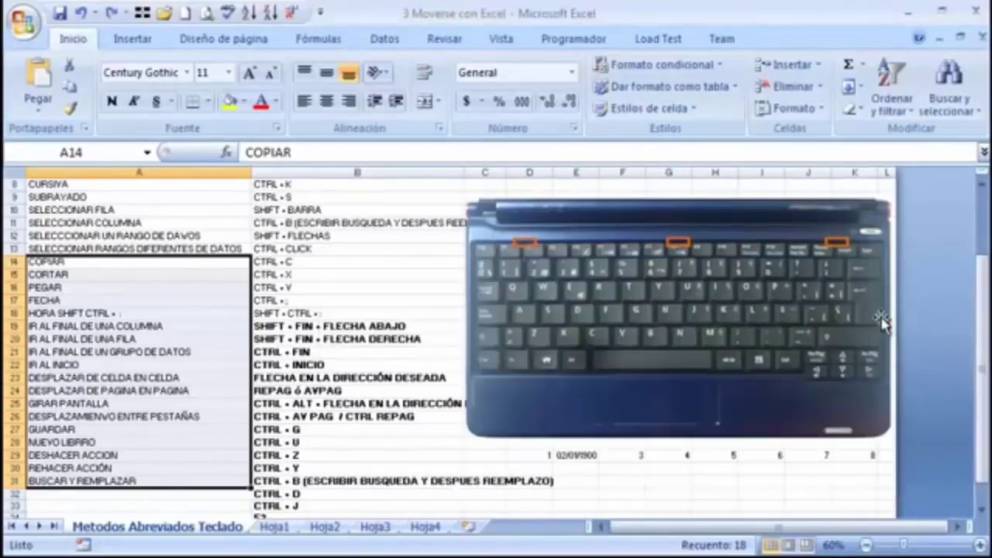
# Step: Examine the remaining shortcuts listed in column B from row 31 down, and return to cell B32
pyautogui.click(310, 481)
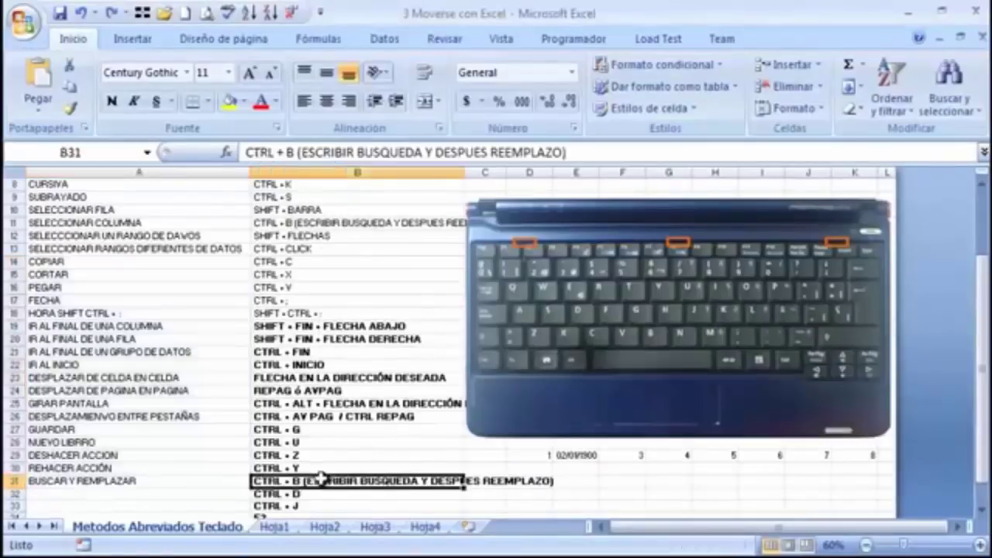
pyautogui.click(310, 493)
pyautogui.press('Down')
pyautogui.press('Down')
pyautogui.press('Down')
pyautogui.press('Down')
pyautogui.press('Down')
pyautogui.press('Down')
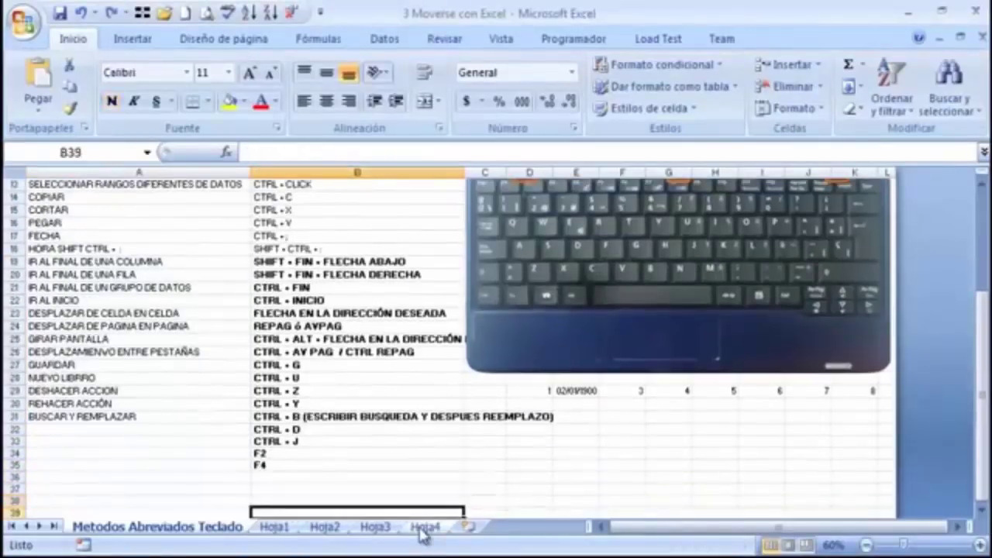
pyautogui.press('Up')
pyautogui.press('Up')
pyautogui.press('Up')
pyautogui.press('Up')
pyautogui.press('Up')
pyautogui.press('Up')
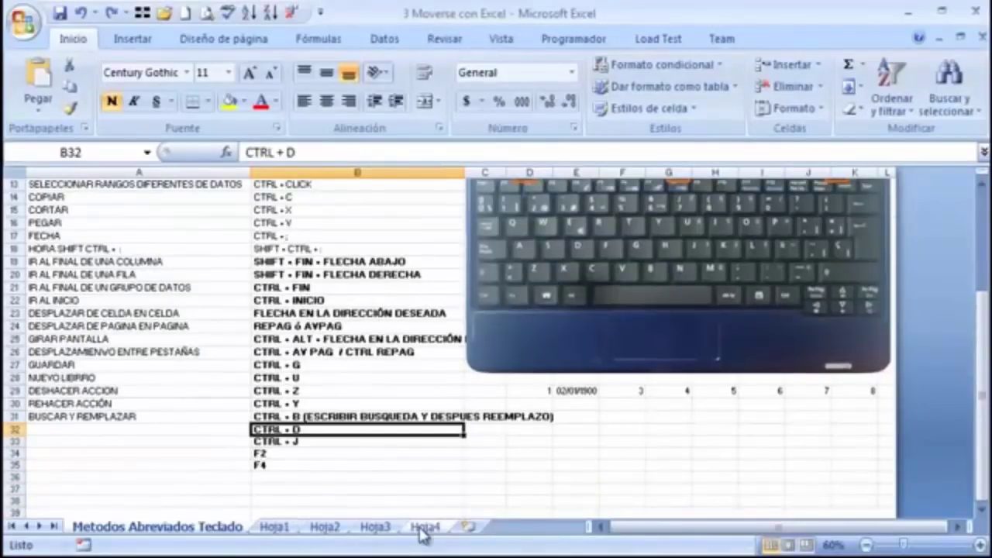
# Step: Fill the CTRL + D text of cell B32 to the right into C32 and D32
pyautogui.press('Down')
pyautogui.press('Up')
pyautogui.press('Right')
pyautogui.press('Left')
pyautogui.press('Right')
pyautogui.press('Left')
pyautogui.press('Right')
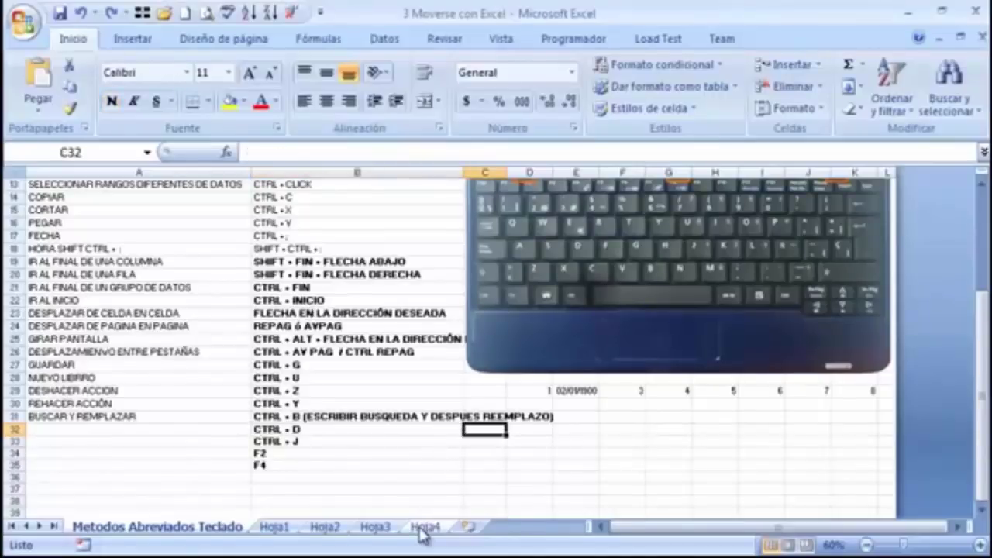
pyautogui.hotkey('ctrl', 'd')
pyautogui.click(304, 421)
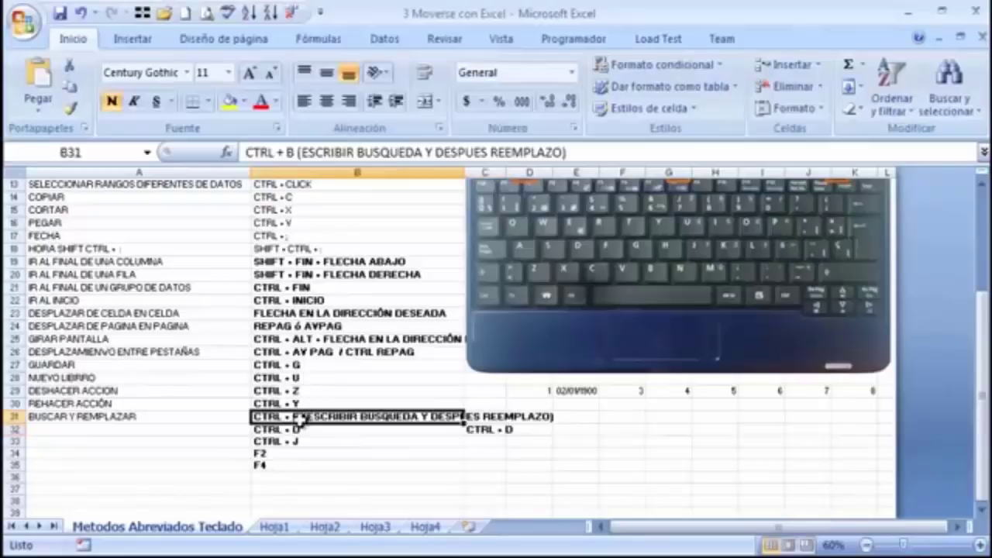
pyautogui.click(523, 430)
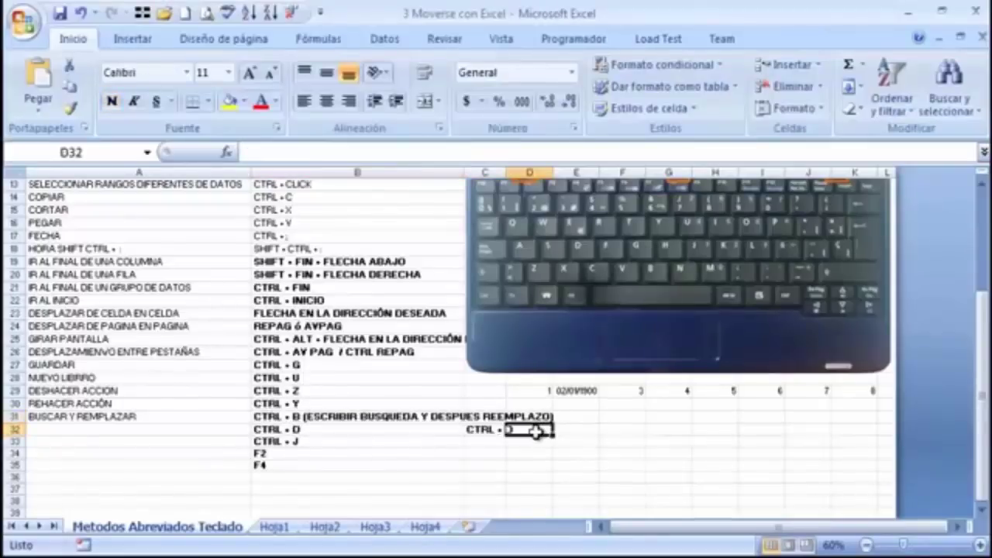
pyautogui.hotkey('ctrl', 'd')
# Step: Fill the F4 text of cell B35 to the right into C35
pyautogui.click(410, 465)
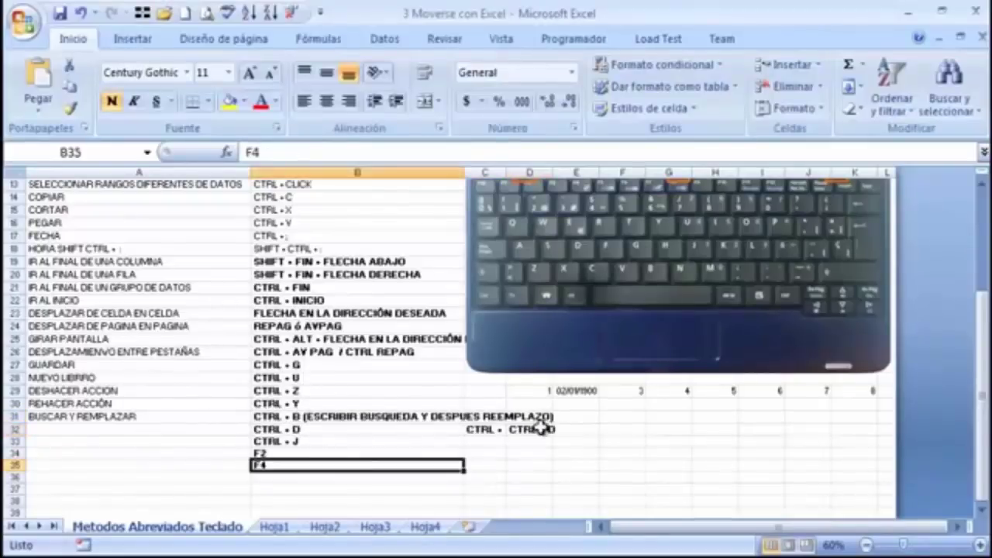
pyautogui.click(490, 465)
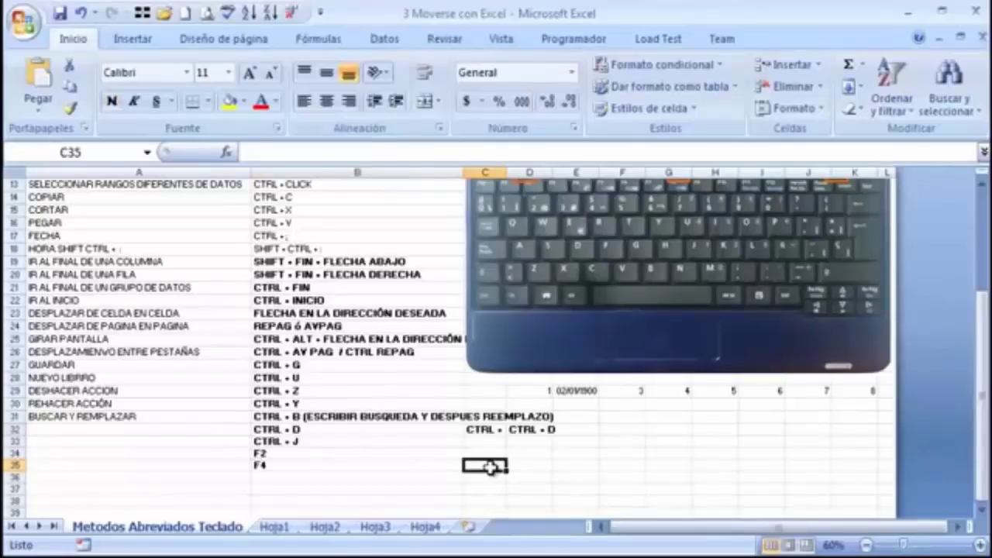
pyautogui.press('F4')
pyautogui.click(586, 453)
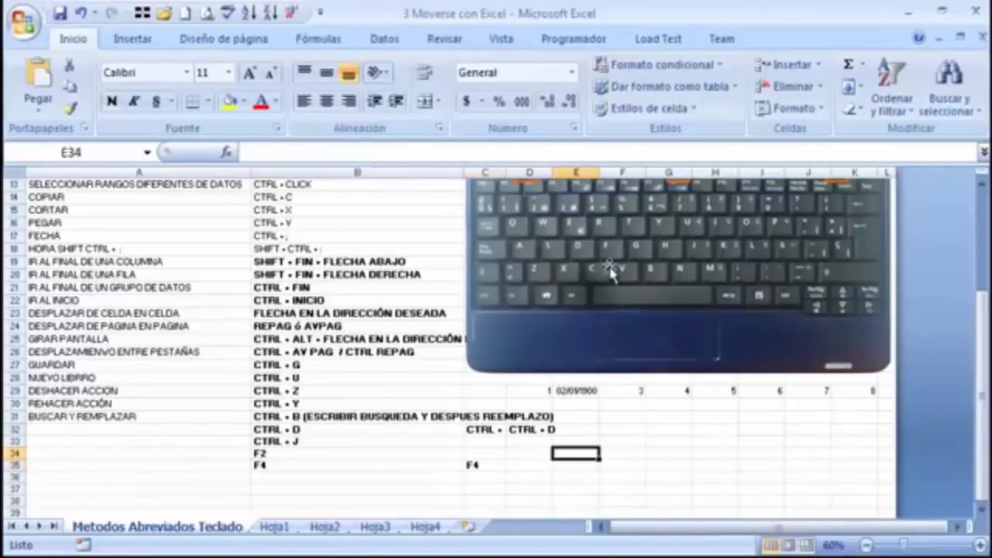
# Step: Fill the F4 text of cell C35 down into C36, C37 and C38, one cell at a time
pyautogui.click(288, 441)
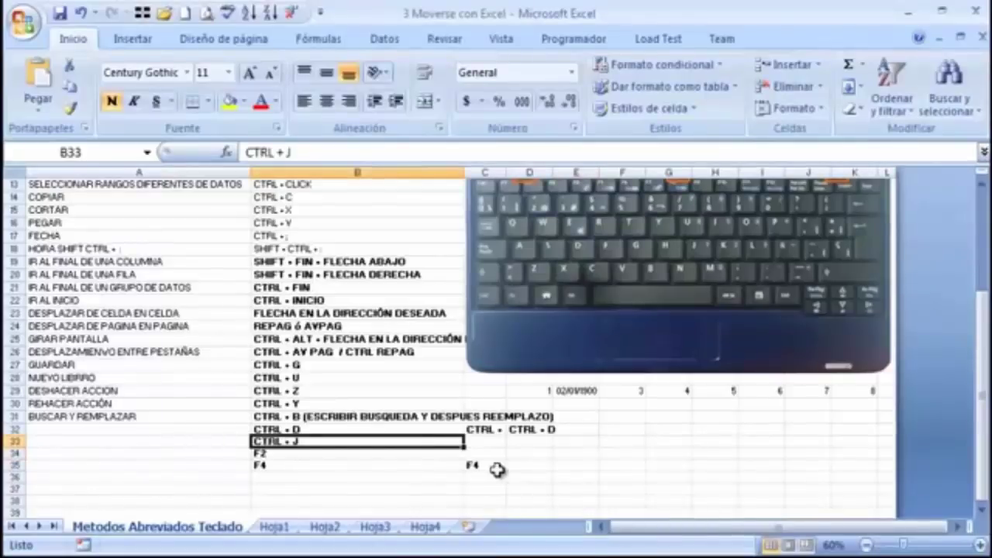
pyautogui.click(482, 477)
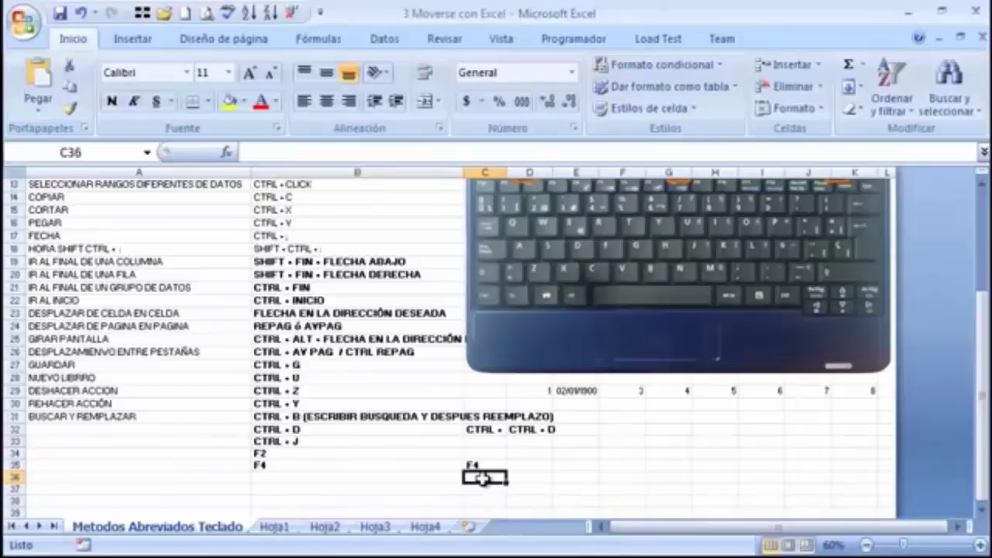
pyautogui.press('F4')
pyautogui.click(483, 490)
pyautogui.press('F4')
pyautogui.click(483, 501)
pyautogui.press('F4')
# Step: Fill the CTRL + D text of cell D32 down into D33 and D34, and select D35
pyautogui.click(532, 431)
pyautogui.click(533, 442)
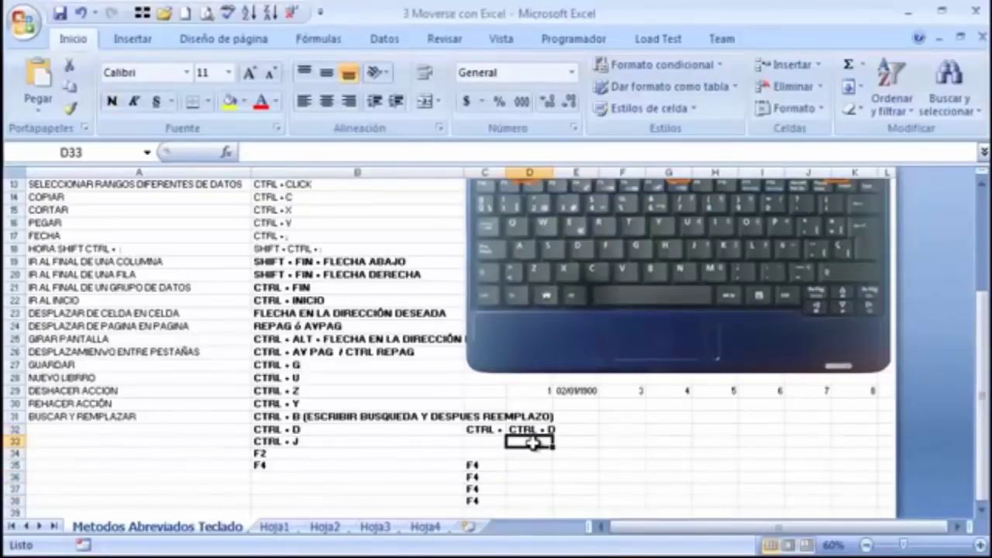
pyautogui.hotkey('ctrl', 'd')
pyautogui.click(531, 454)
pyautogui.hotkey('ctrl', 'd')
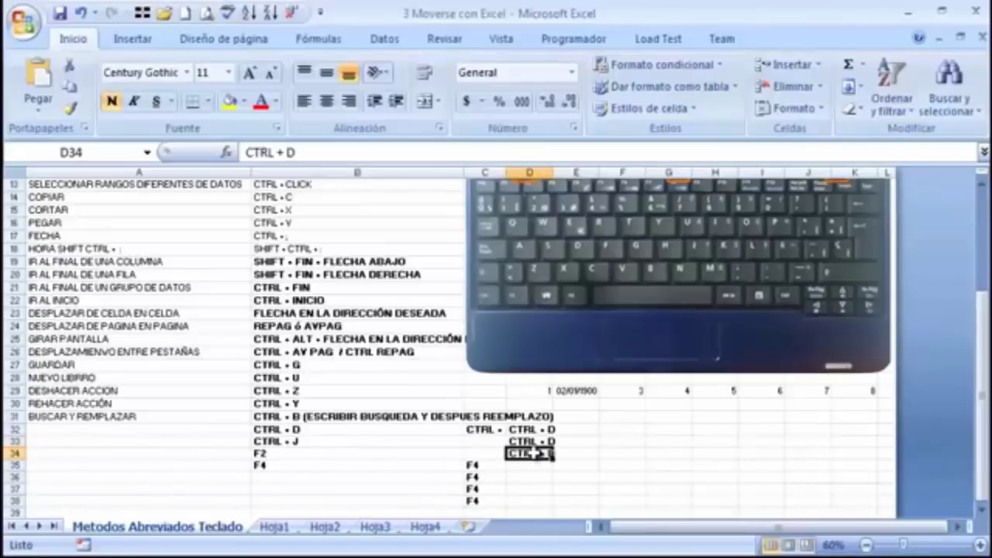
pyautogui.click(530, 465)
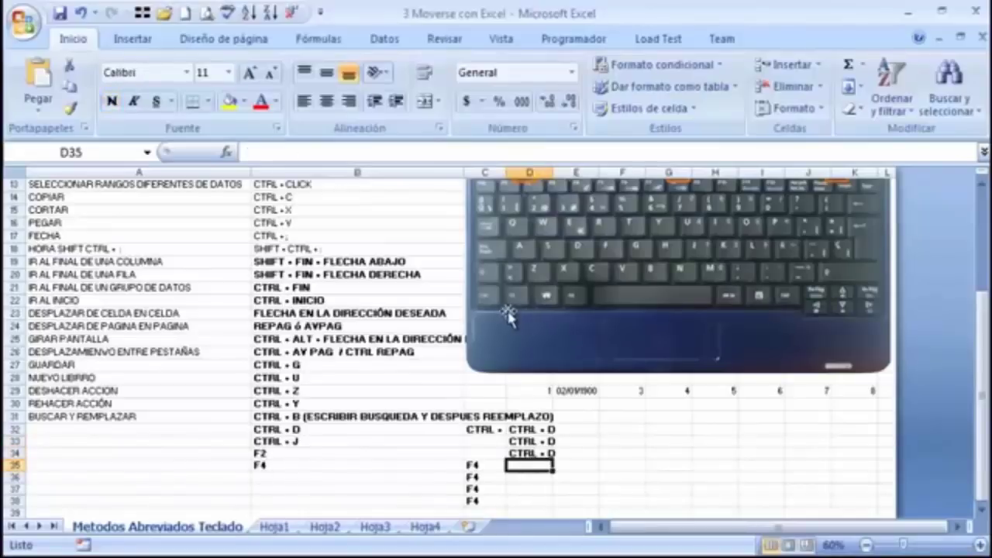